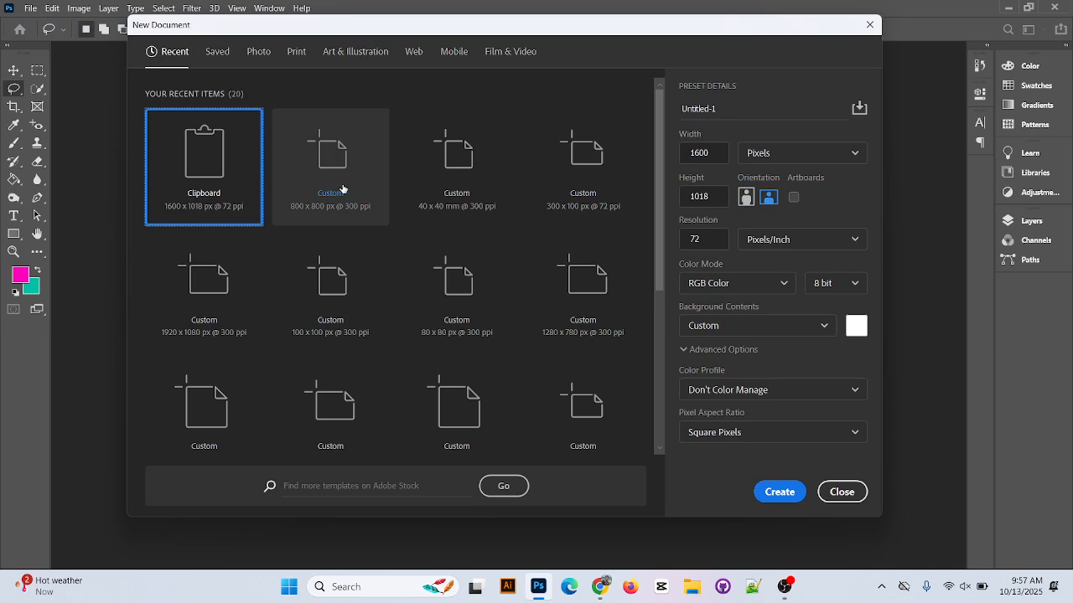
# Set the new document's width and height to 800 pixels each
pyautogui.click(469, 200)
pyautogui.click(544, 197)
pyautogui.click(251, 201)
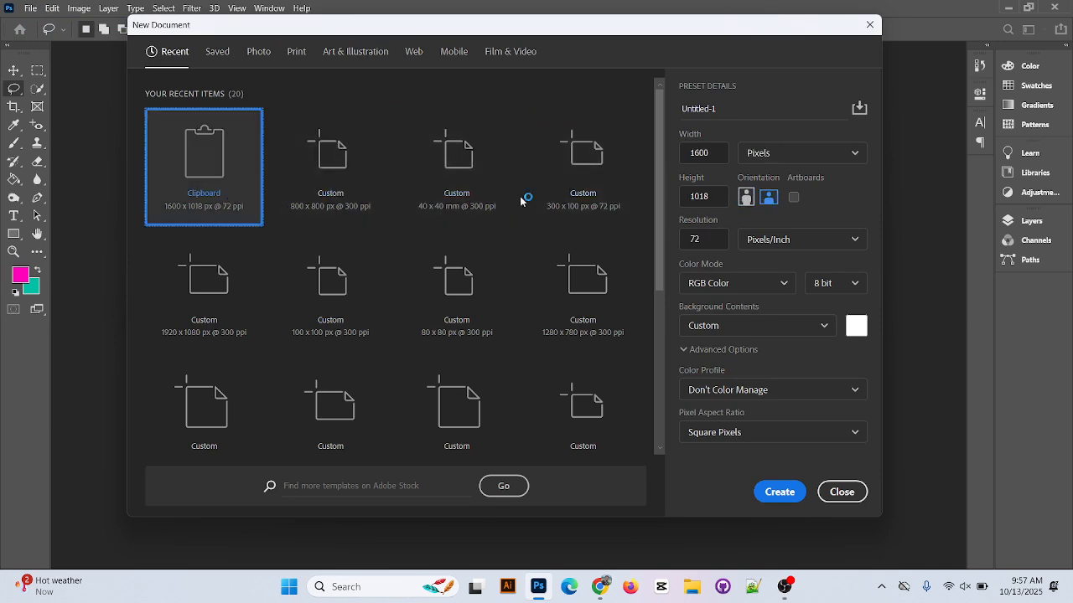
pyautogui.click(713, 155)
pyautogui.press('BackSpace')
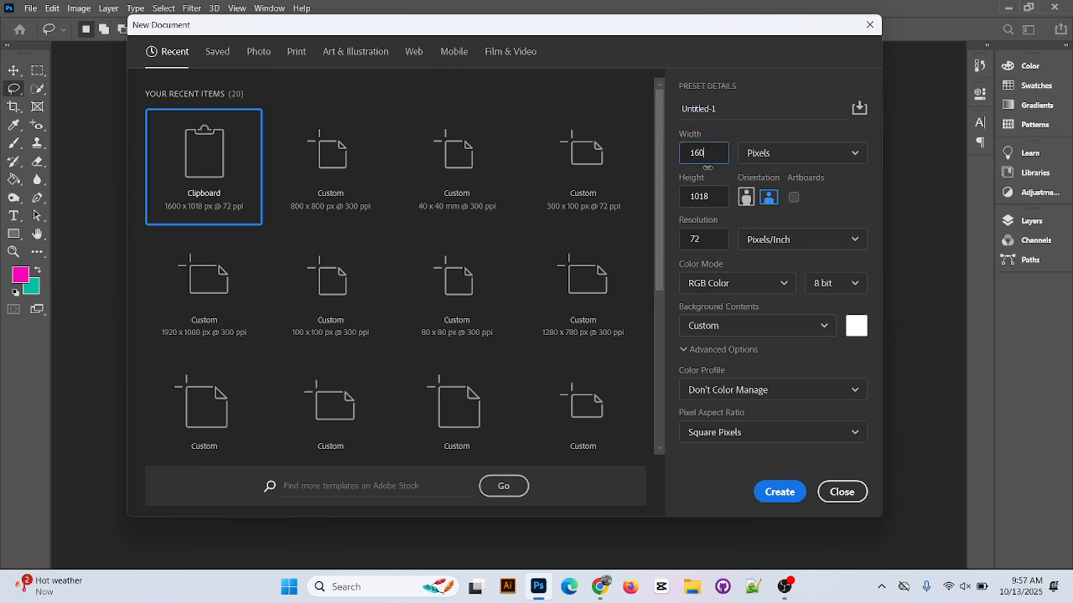
pyautogui.write('800')
pyautogui.doubleClick(718, 205)
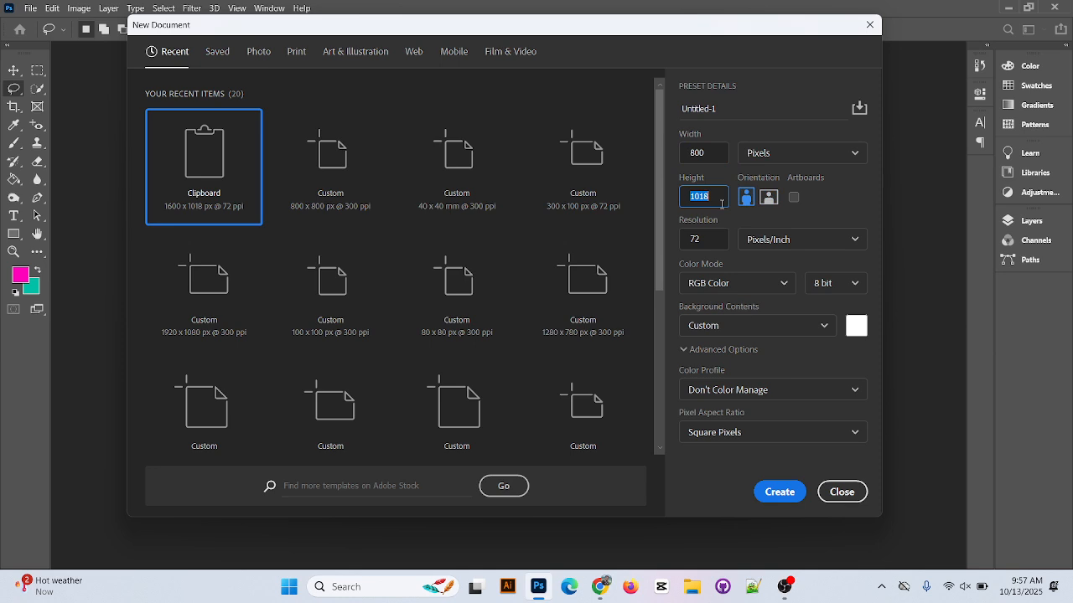
pyautogui.press('BackSpace')
pyautogui.write('800')
# Set the resolution to 300 pixels/inch and create the document
pyautogui.doubleClick(722, 236)
pyautogui.press('BackSpace')
pyautogui.write('300')
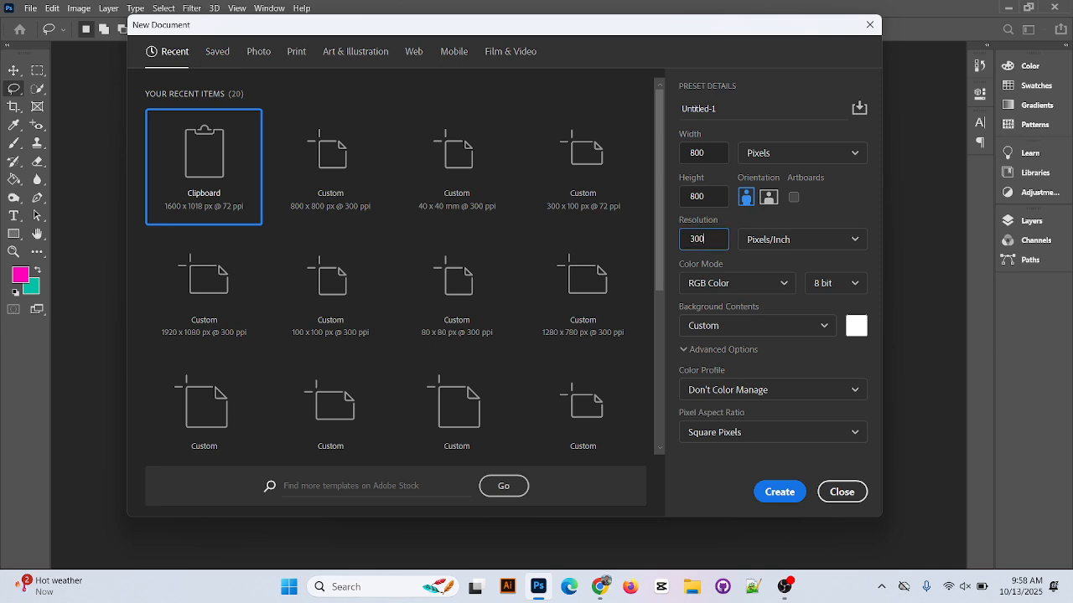
pyautogui.click(778, 492)
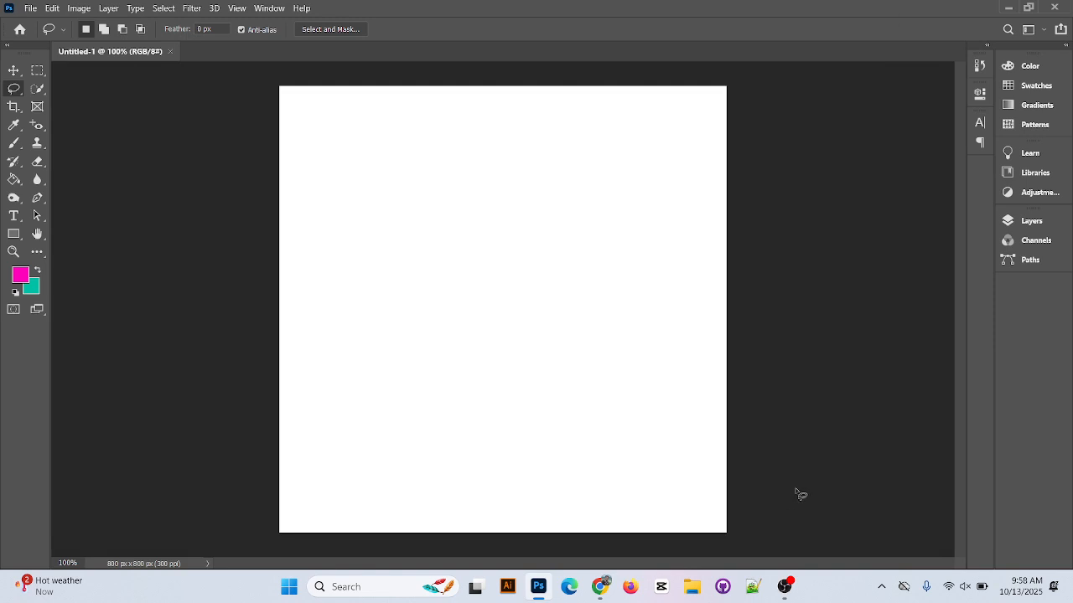
# Place the images11 picture from the desktop onto the canvas at its default fitted size
pyautogui.click(1009, 8)
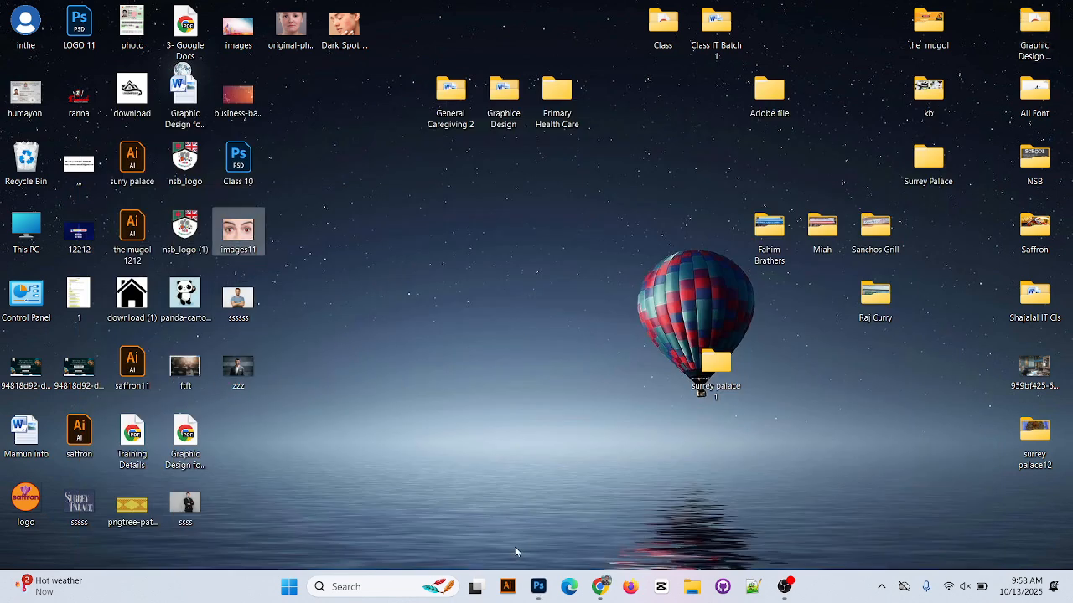
pyautogui.moveTo(248, 243); pyautogui.dragTo(482, 308)
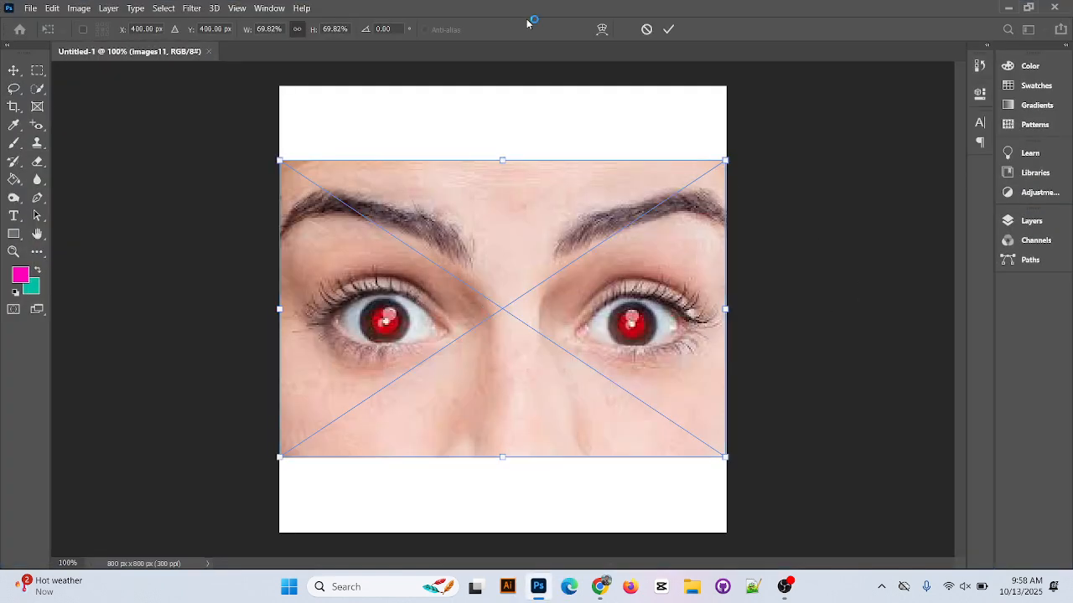
pyautogui.press('Return')
# Convert the images11 smart object to a regular layer, retaining its transforms
pyautogui.click(1029, 220)
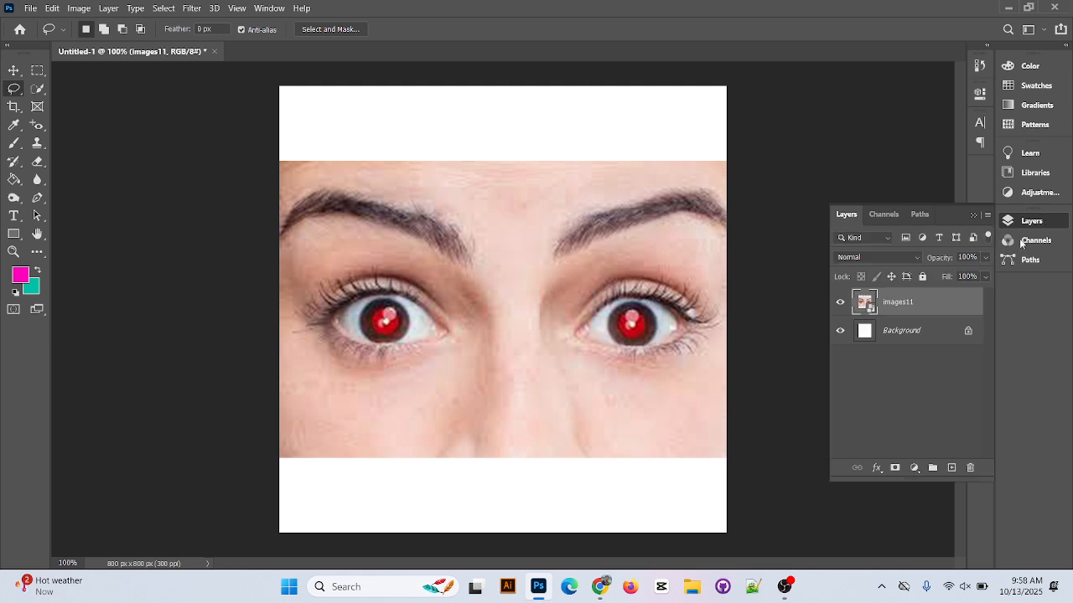
pyautogui.rightClick(895, 310)
pyautogui.click(949, 349)
pyautogui.rightClick(912, 303)
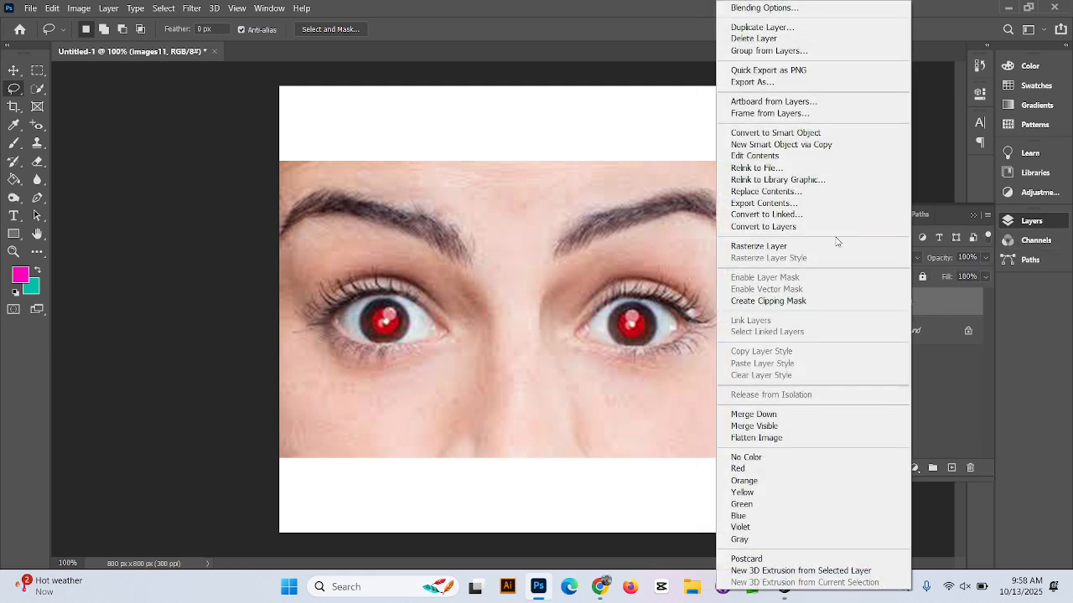
pyautogui.click(832, 227)
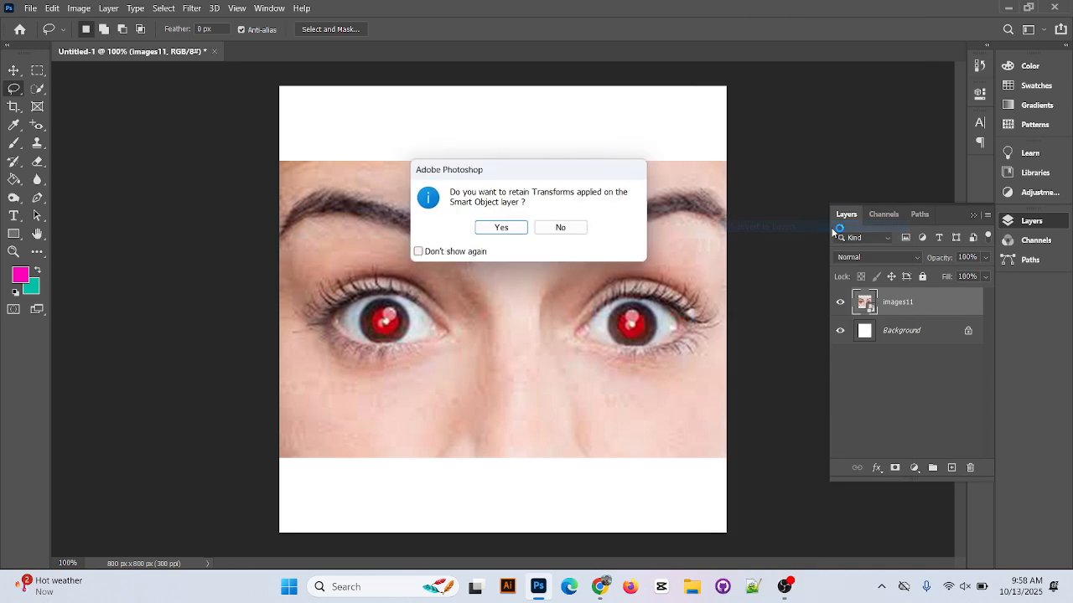
pyautogui.click(489, 229)
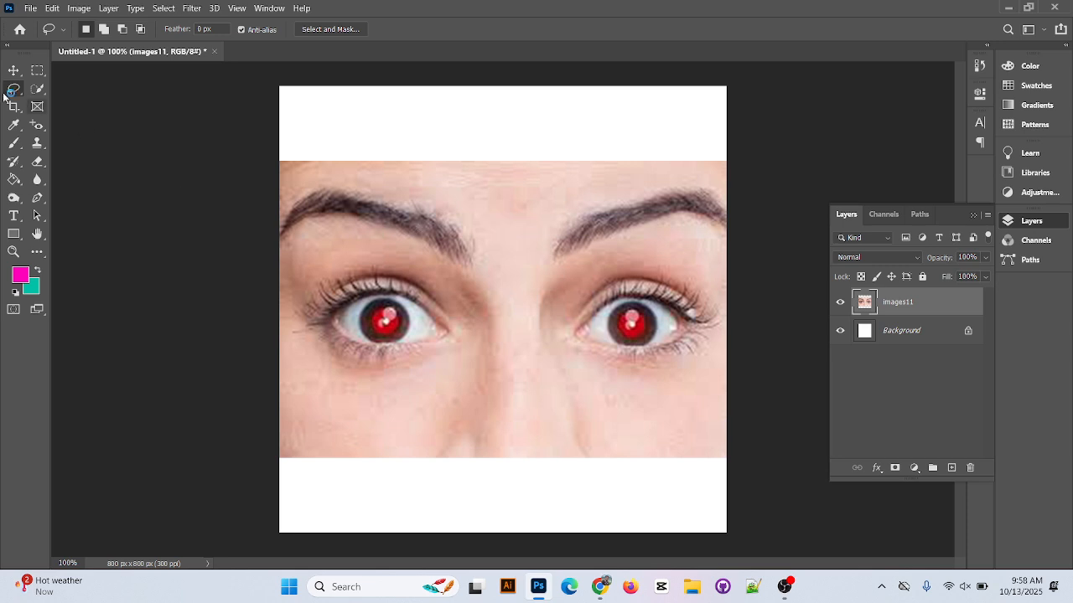
# Try the Red Eye tool on both pupils and undo both corrections
pyautogui.click(38, 126)
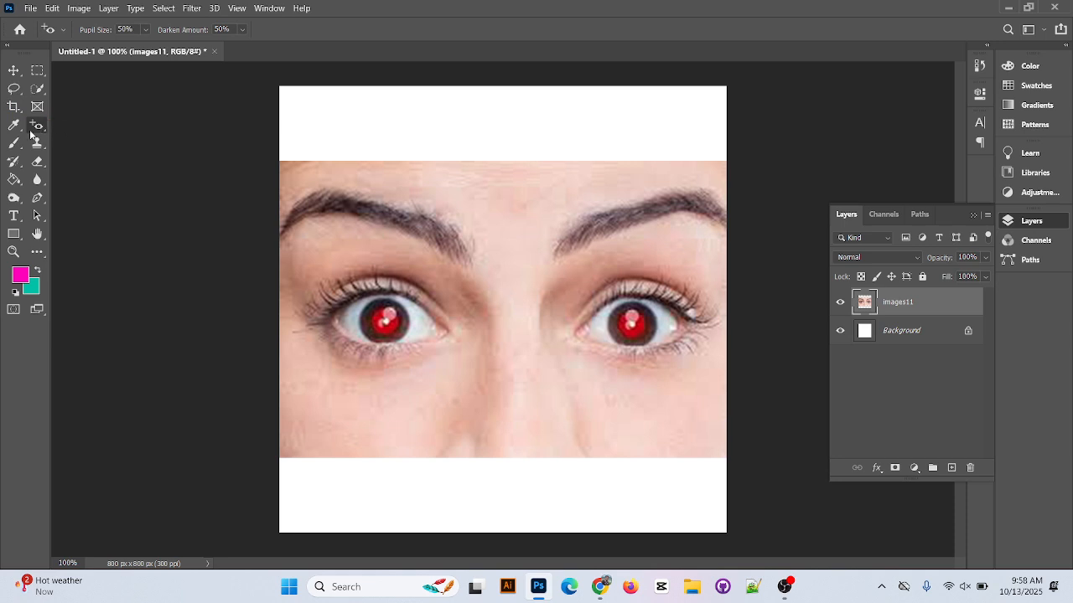
pyautogui.rightClick(37, 127)
pyautogui.click(90, 124)
pyautogui.rightClick(36, 127)
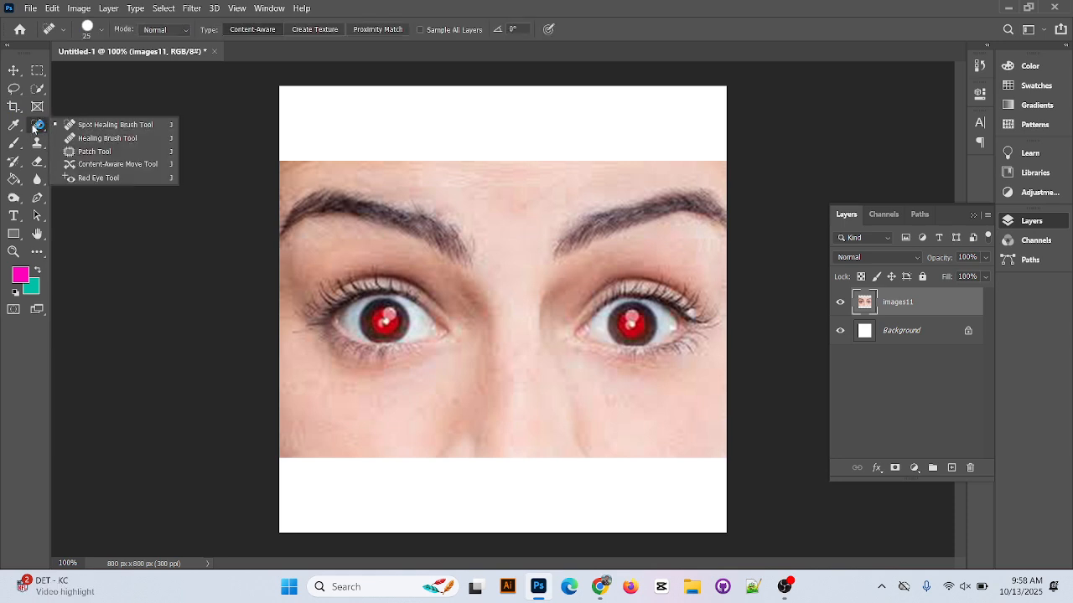
pyautogui.click(127, 180)
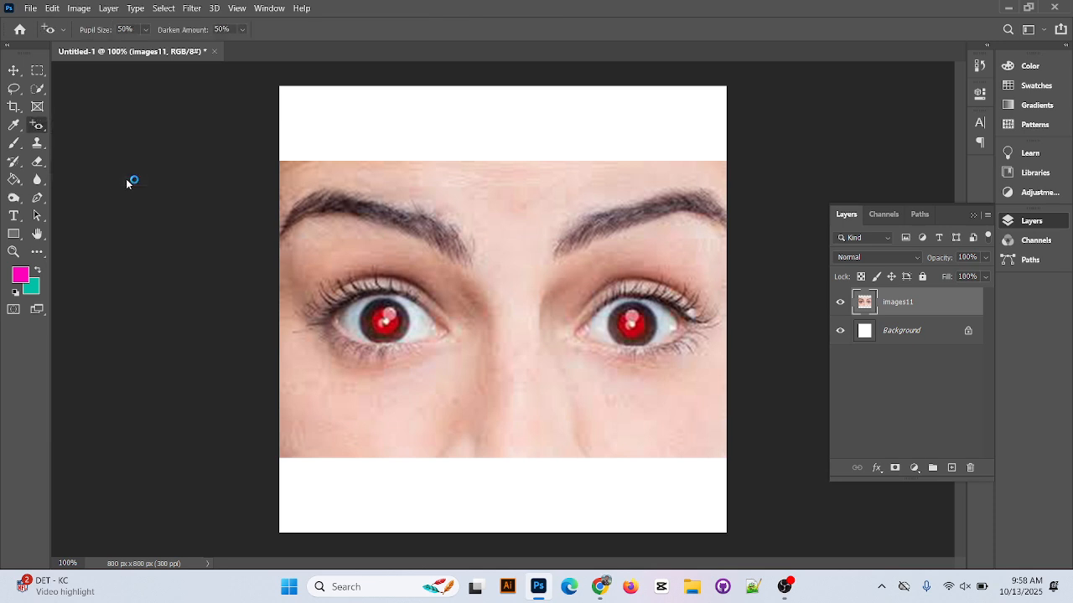
pyautogui.click(385, 322)
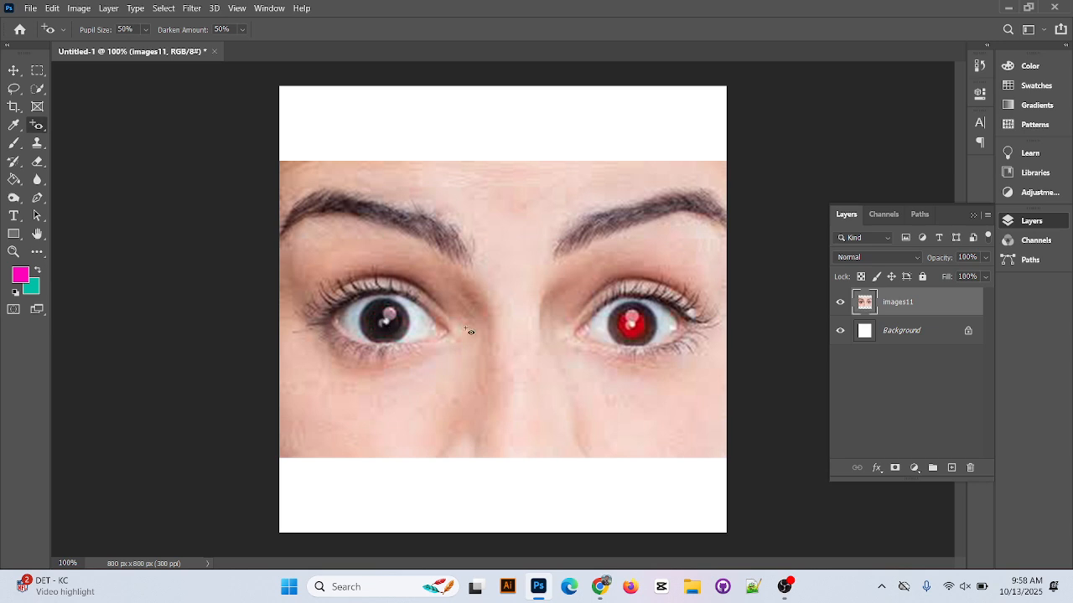
pyautogui.click(633, 327)
pyautogui.hotkey('ctrl', 'z')
pyautogui.hotkey('ctrl', 'z')
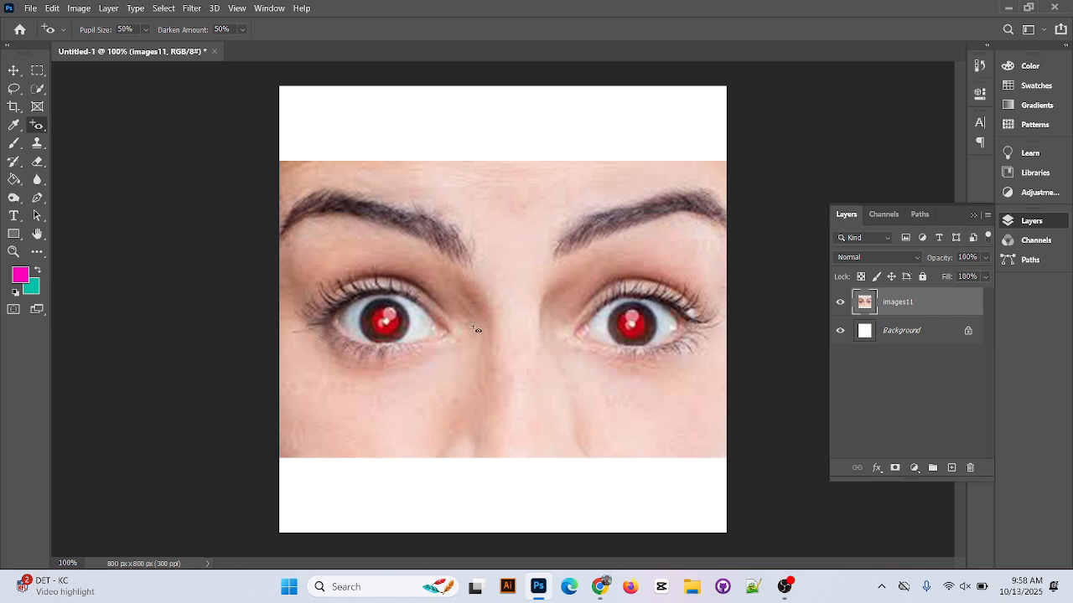
# Remove the red from both pupils on the images11 layer with the Red Eye tool
pyautogui.rightClick(41, 130)
pyautogui.click(89, 125)
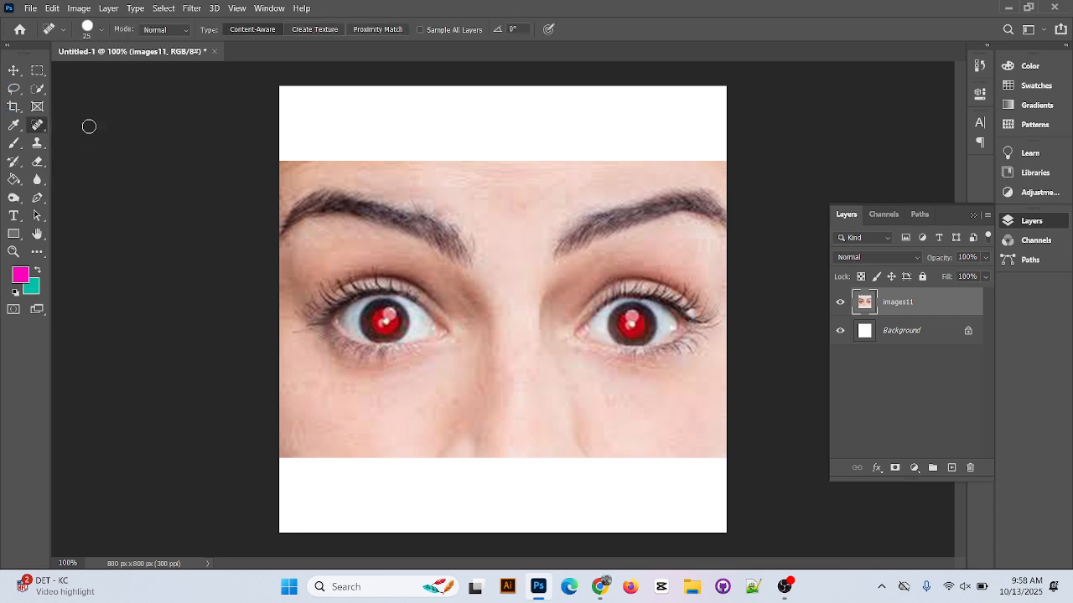
pyautogui.rightClick(38, 128)
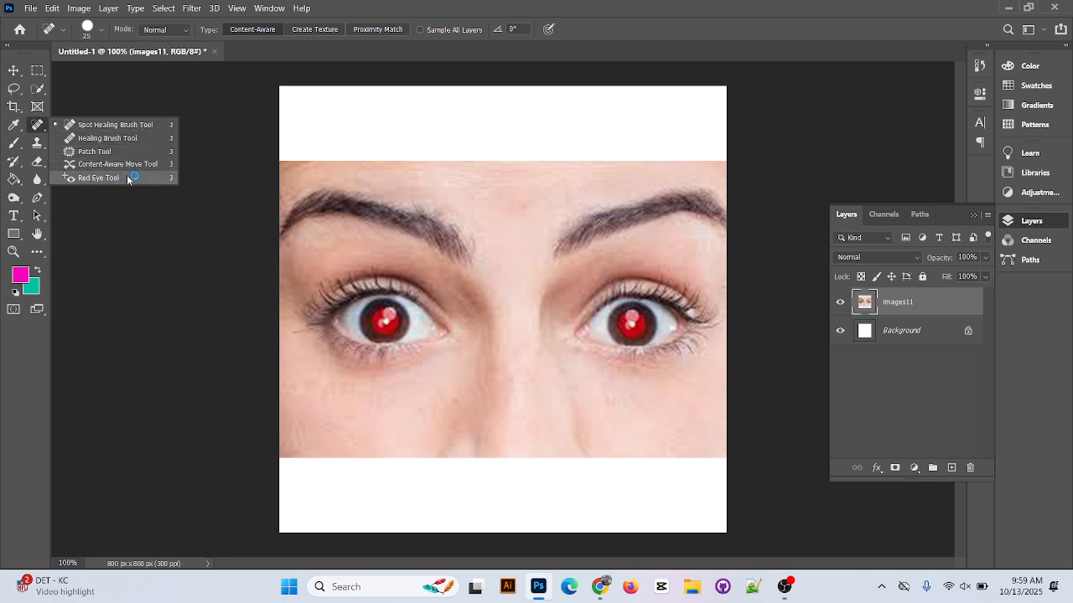
pyautogui.click(98, 177)
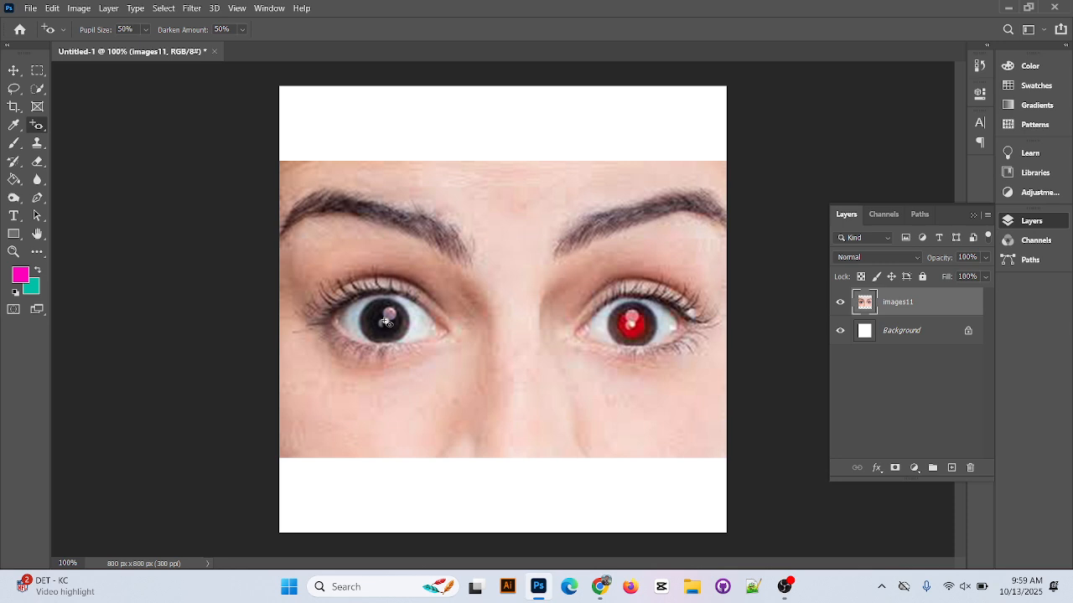
pyautogui.click(636, 325)
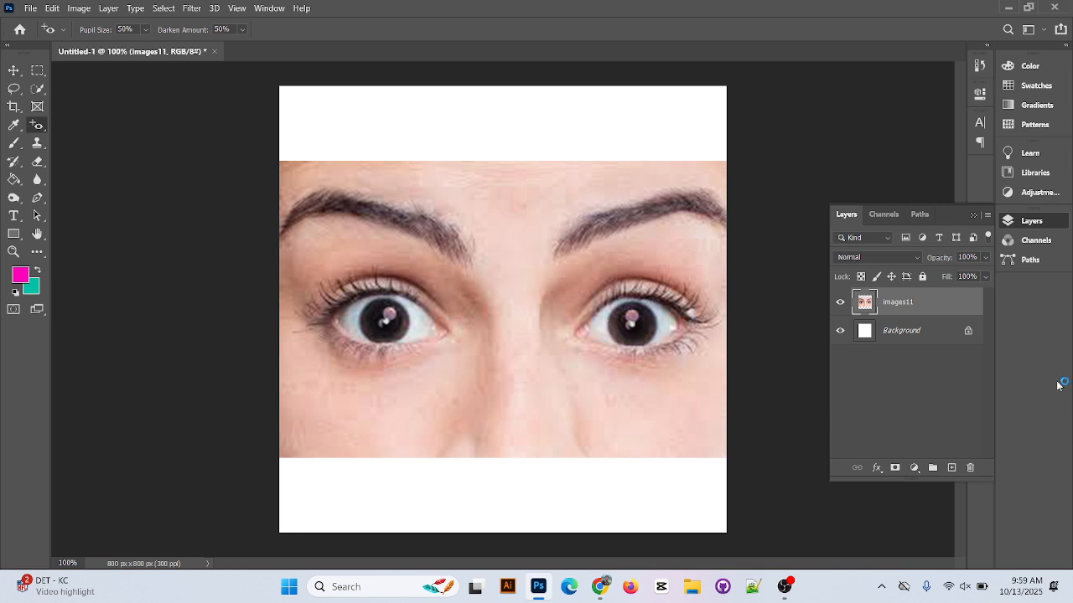
# Hide the images11 layer and place the zzz photo from the desktop onto the canvas
pyautogui.click(841, 303)
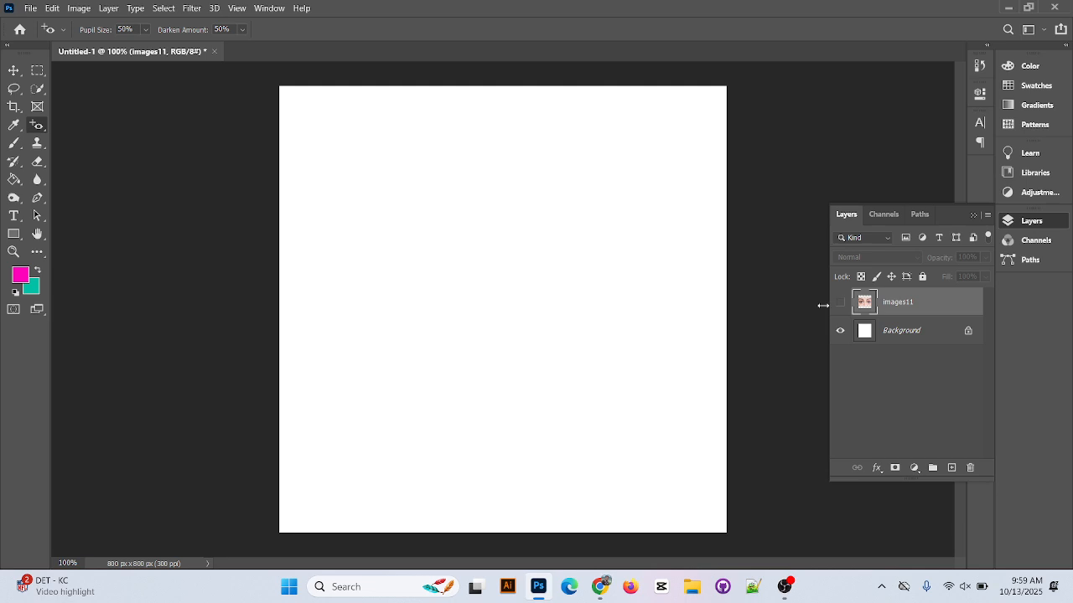
pyautogui.click(1008, 7)
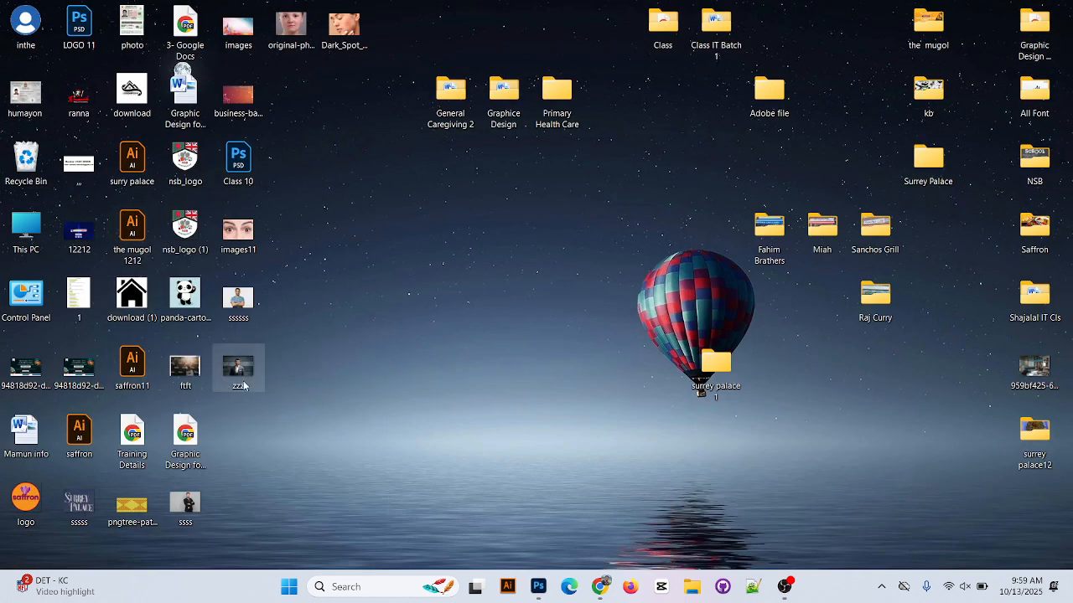
pyautogui.moveTo(239, 371); pyautogui.dragTo(506, 310)
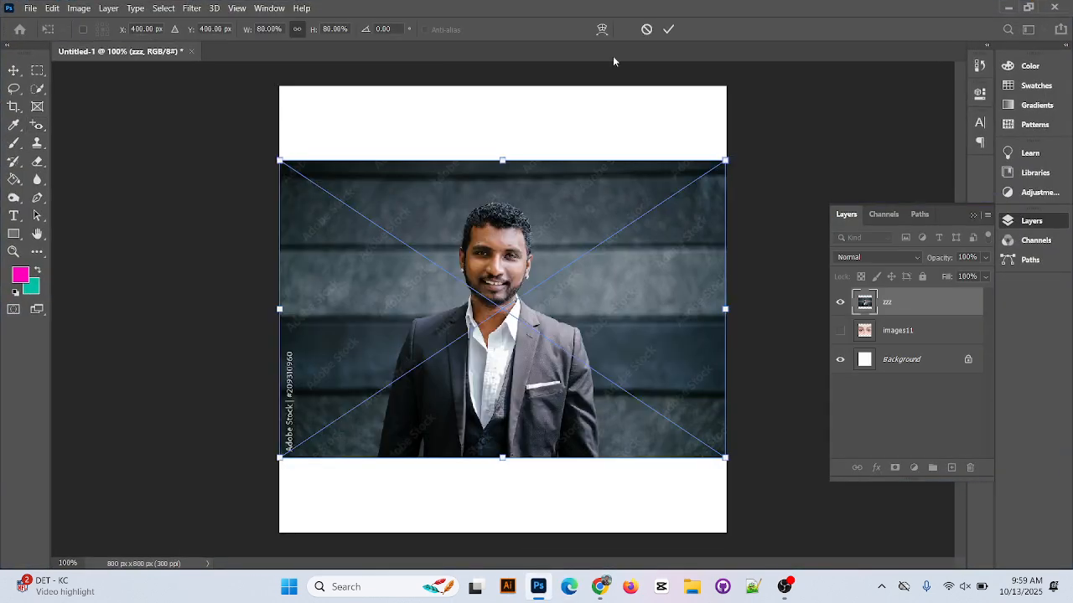
pyautogui.click(668, 29)
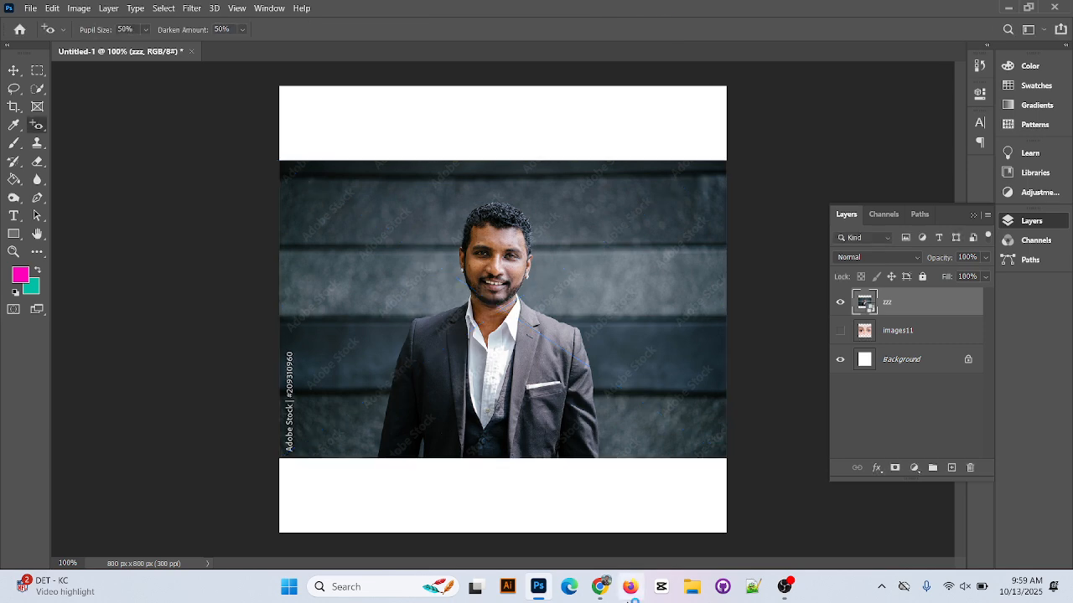
pyautogui.hotkey('ctrl', '+')
pyautogui.moveTo(618, 598)
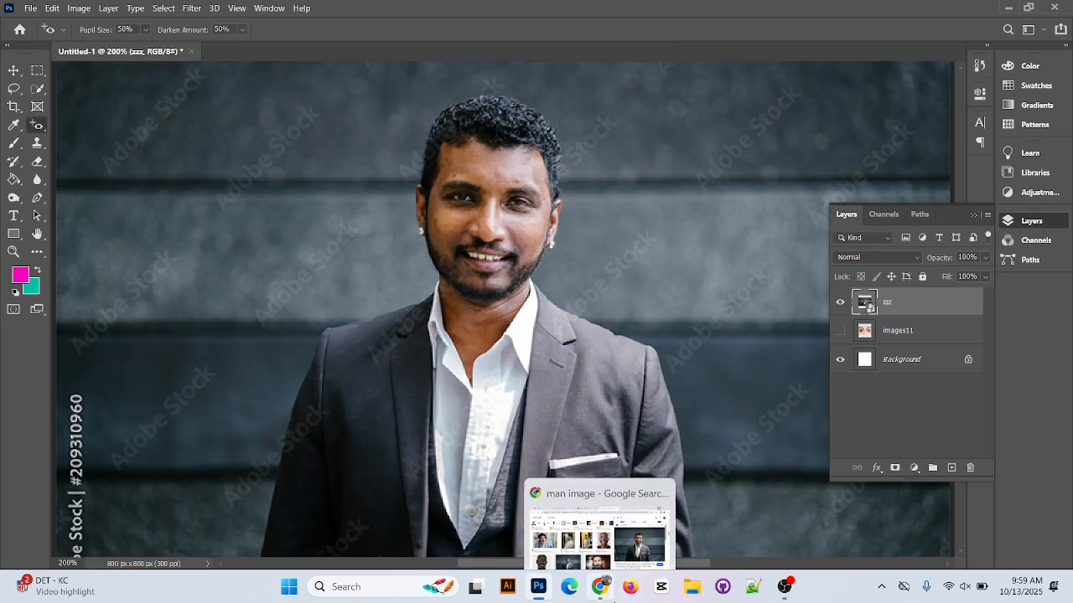
pyautogui.hotkey('ctrl', '-')
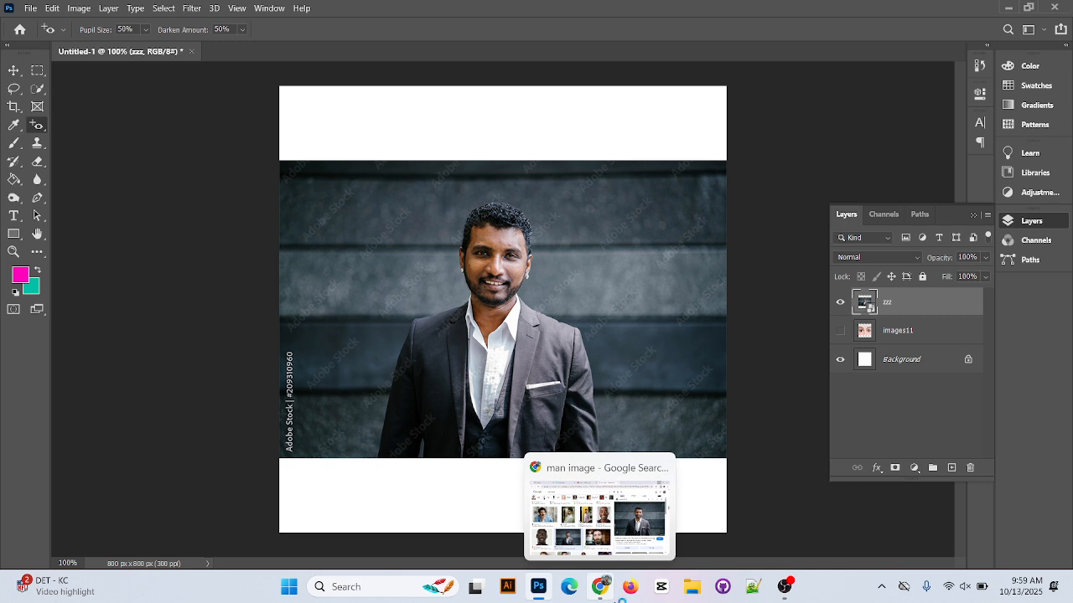
pyautogui.hotkey('ctrl', '+')
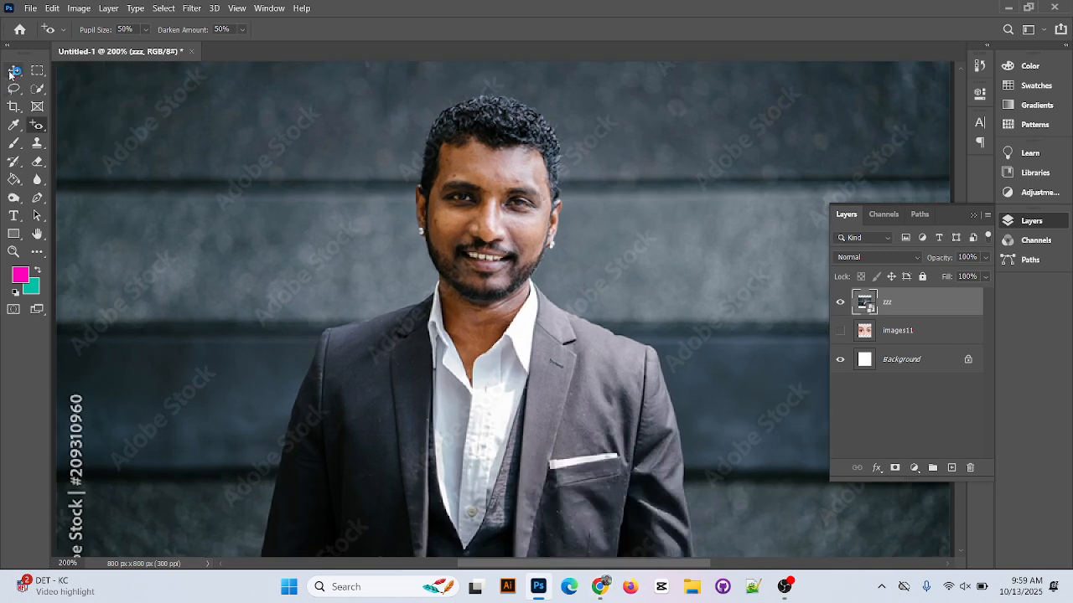
pyautogui.hotkey('ctrl', '-')
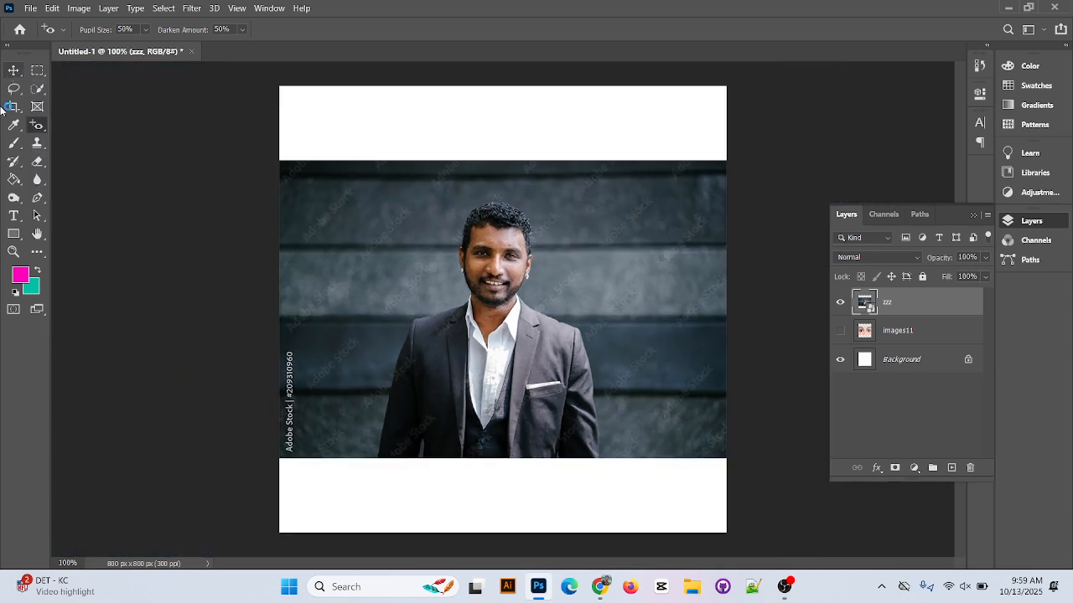
# Start a crop of the canvas and set its ratio width to 40 mm
pyautogui.click(12, 105)
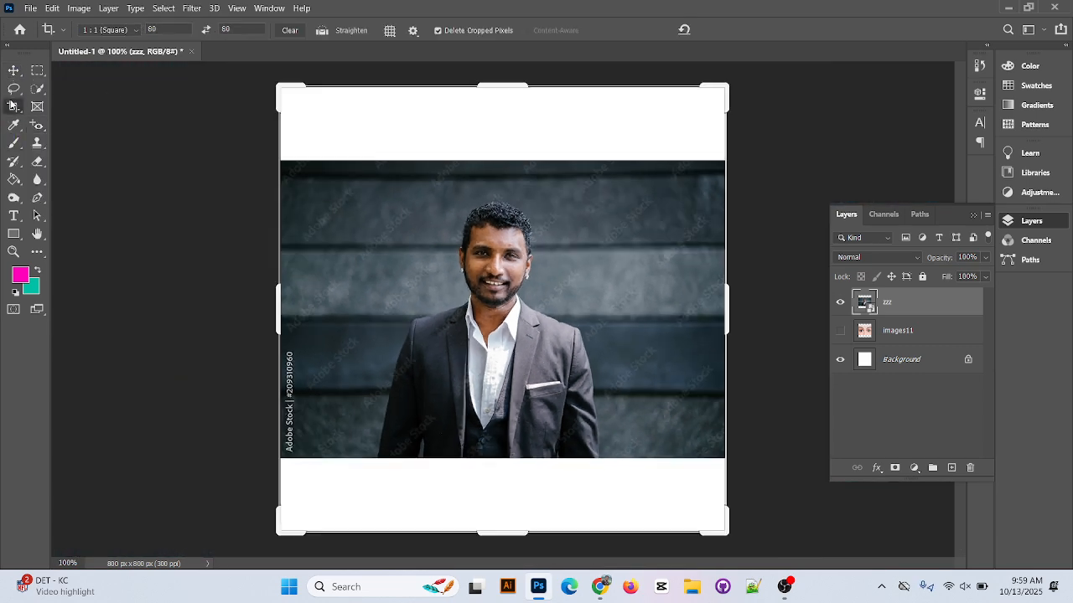
pyautogui.click(165, 29)
pyautogui.press('BackSpace')
pyautogui.write('4')
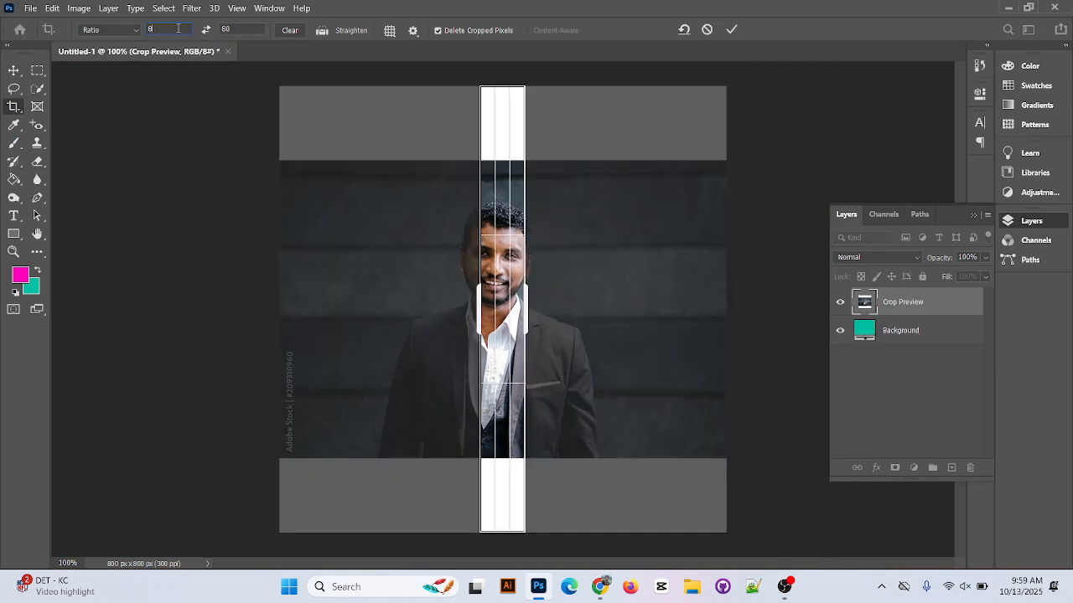
pyautogui.write('0')
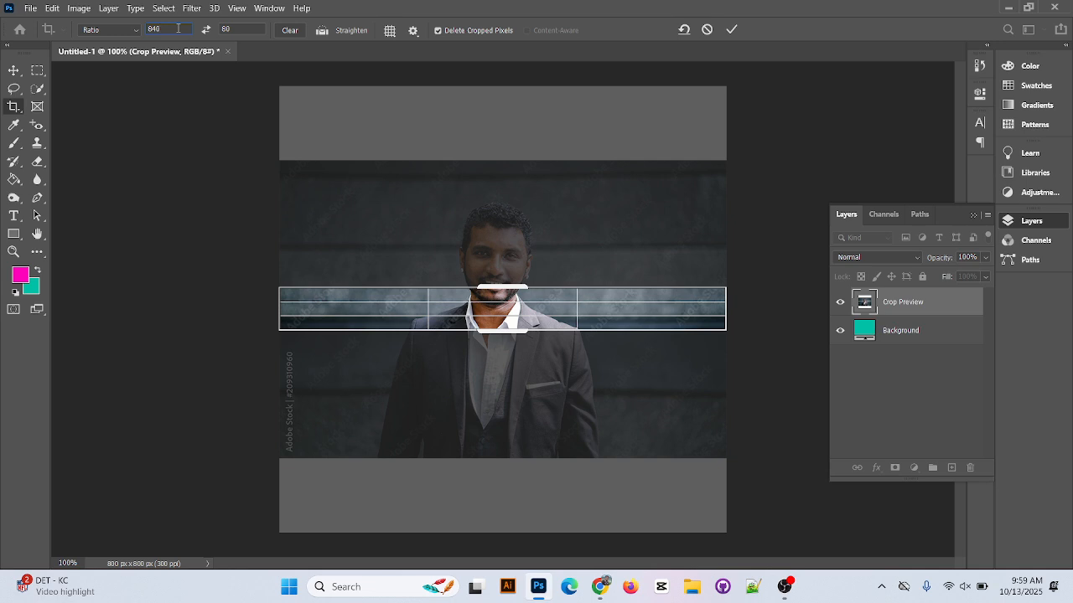
pyautogui.press('BackSpace')
pyautogui.press('BackSpace')
pyautogui.press('BackSpace')
pyautogui.write('40')
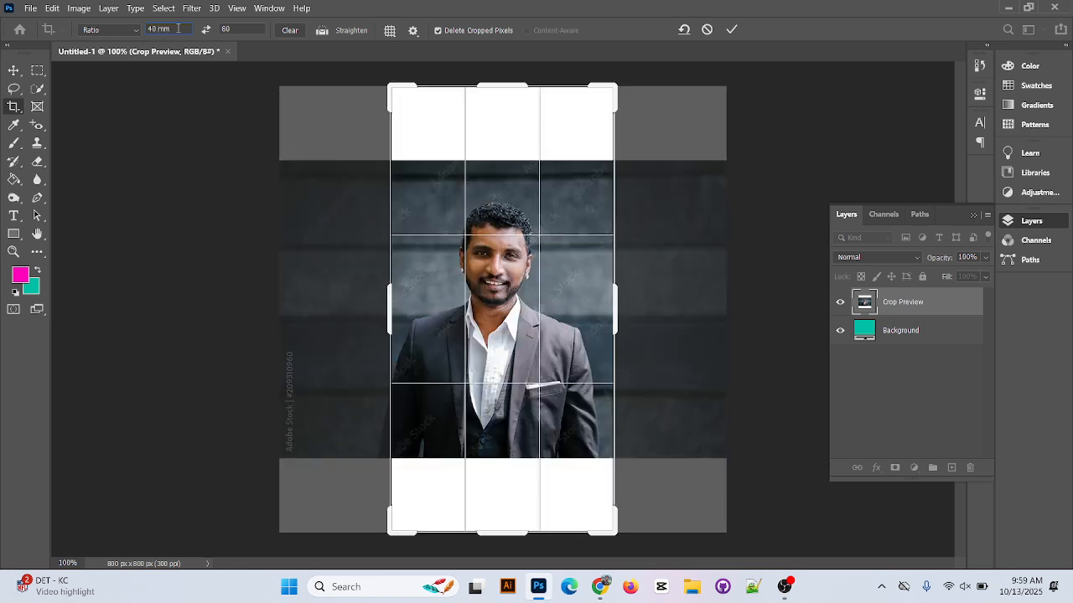
# Set the crop ratio's height to 50 mm
pyautogui.click(246, 28)
pyautogui.press('BackSpace')
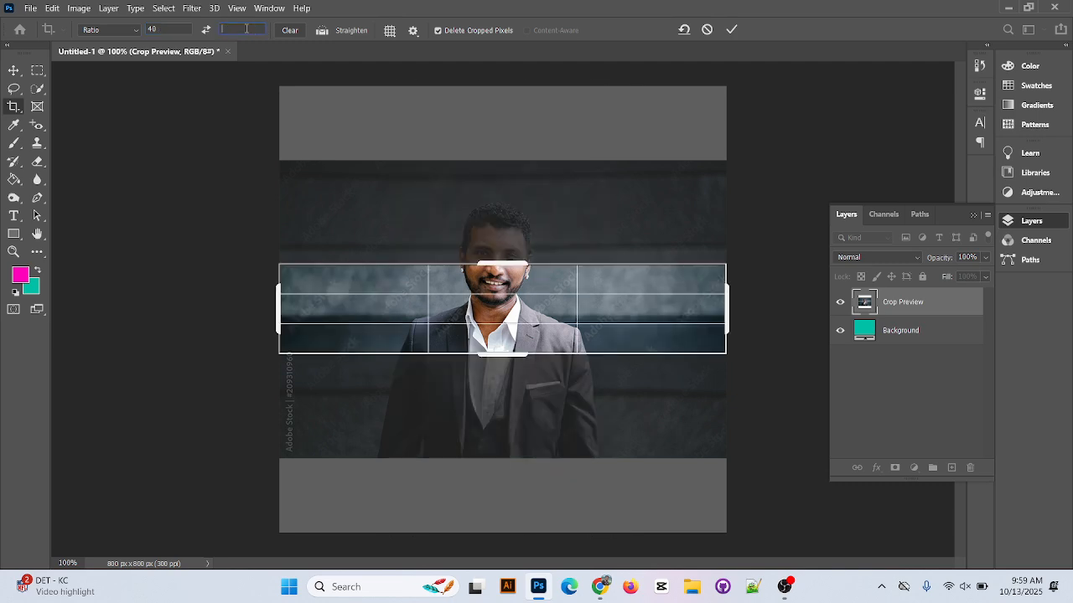
pyautogui.write('50m')
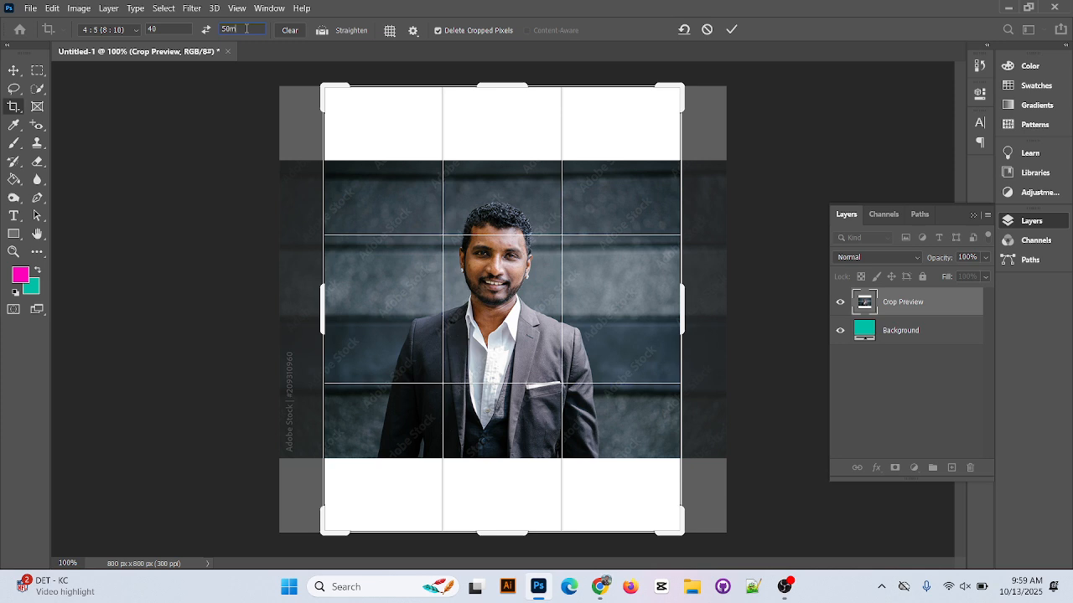
pyautogui.write('m')
# Try applying the crop with the portrait shifted up and to the left, and undo both the crop and the placement of zzz
pyautogui.moveTo(633, 182)
pyautogui.mouseDown()
pyautogui.moveTo(642, 218)
pyautogui.moveTo(623, 107)
pyautogui.moveTo(624, 191)
pyautogui.mouseUp()
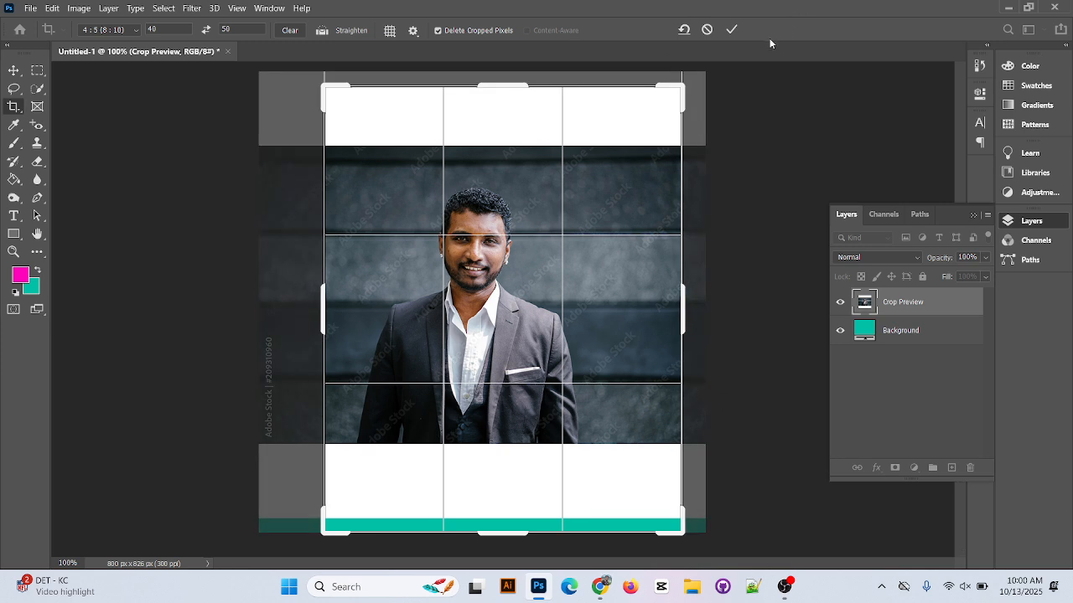
pyautogui.click(732, 30)
pyautogui.click(731, 31)
pyautogui.hotkey('ctrl', 'z')
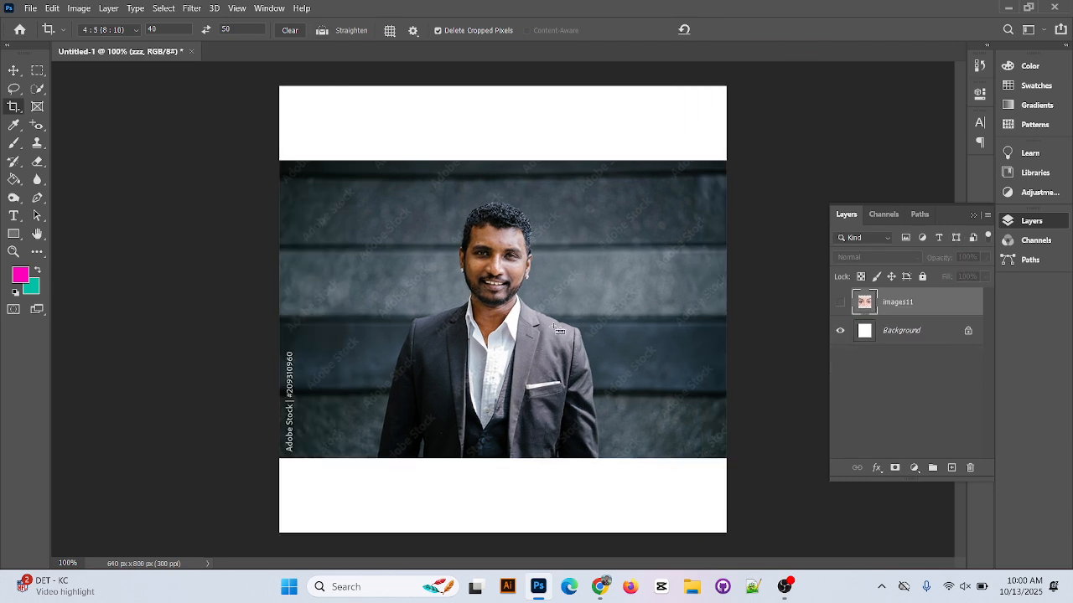
pyautogui.hotkey('ctrl', 'z')
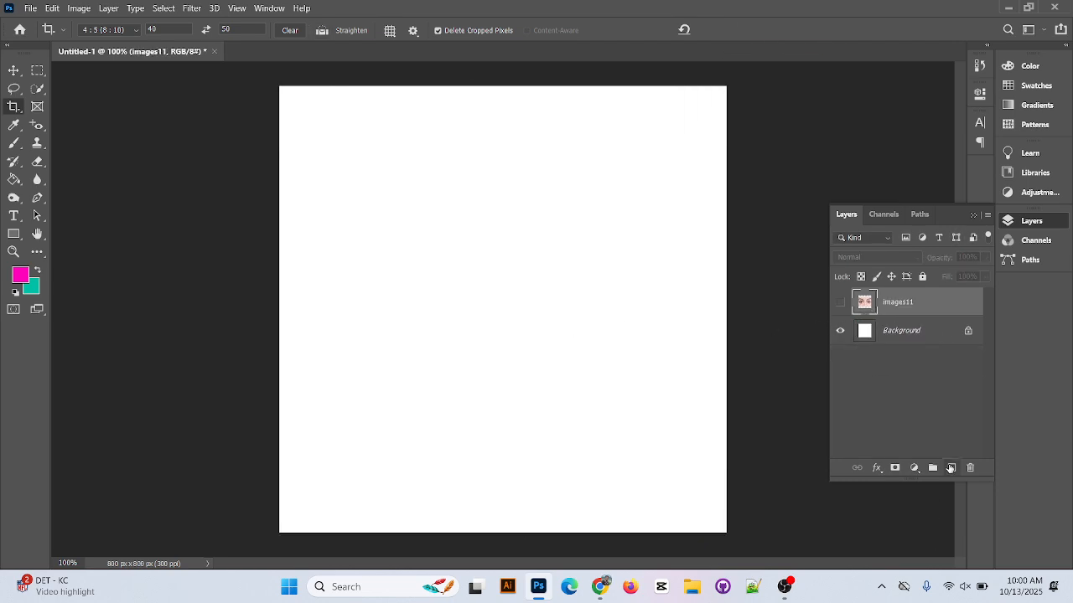
# Place the zzz photo from the desktop and enlarge it proportionally about its center until it covers the whole canvas
pyautogui.click(1009, 7)
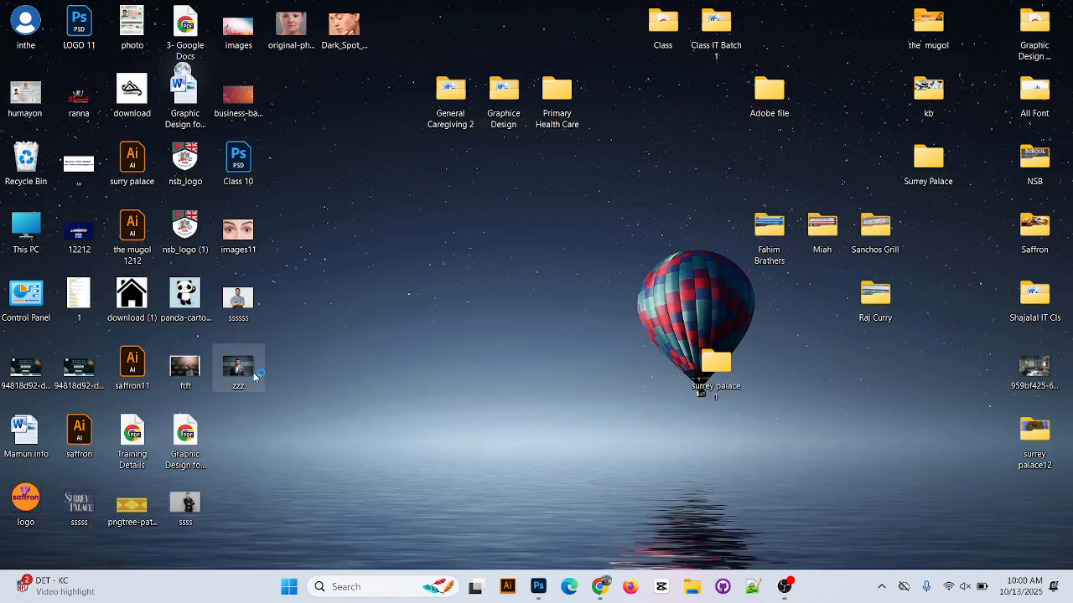
pyautogui.moveTo(238, 368); pyautogui.dragTo(463, 329)
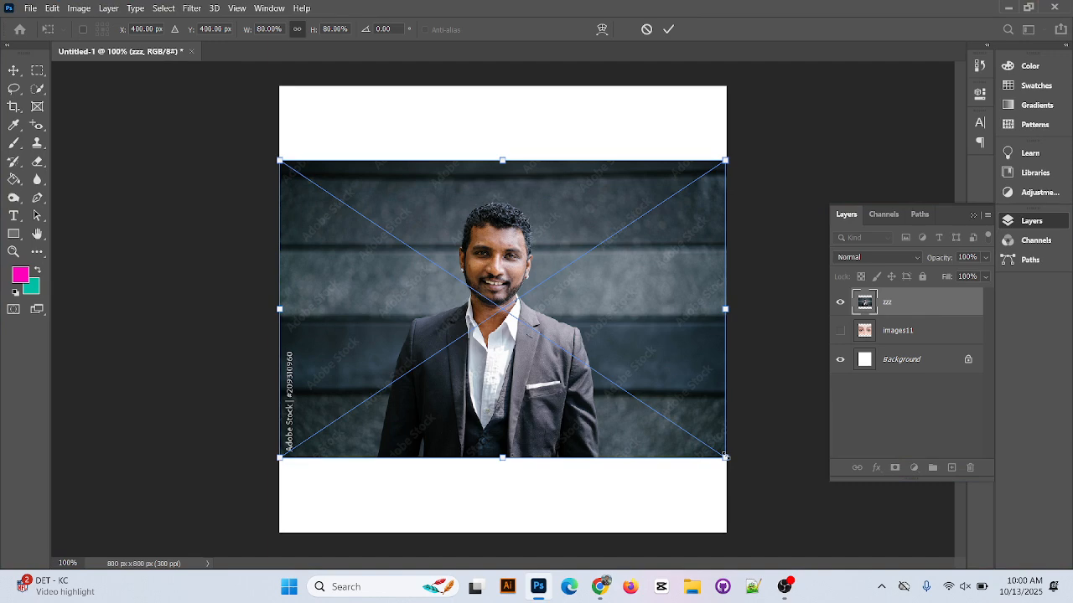
pyautogui.moveTo(725, 457); pyautogui.dragTo(823, 546)
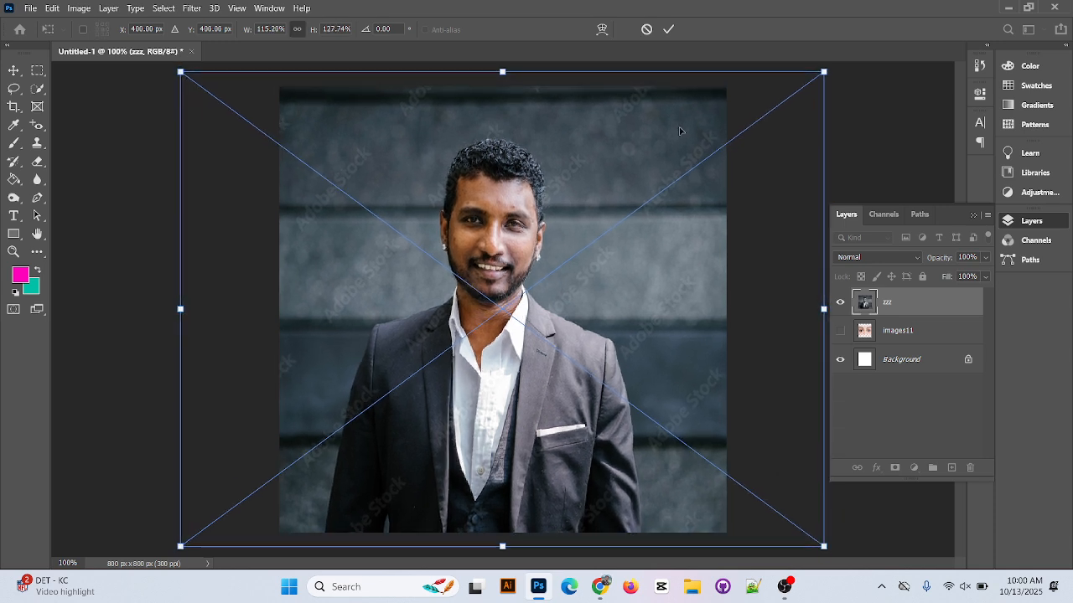
pyautogui.click(669, 29)
# Crop the canvas around the man at a 40 by 50 ratio
pyautogui.press('c')
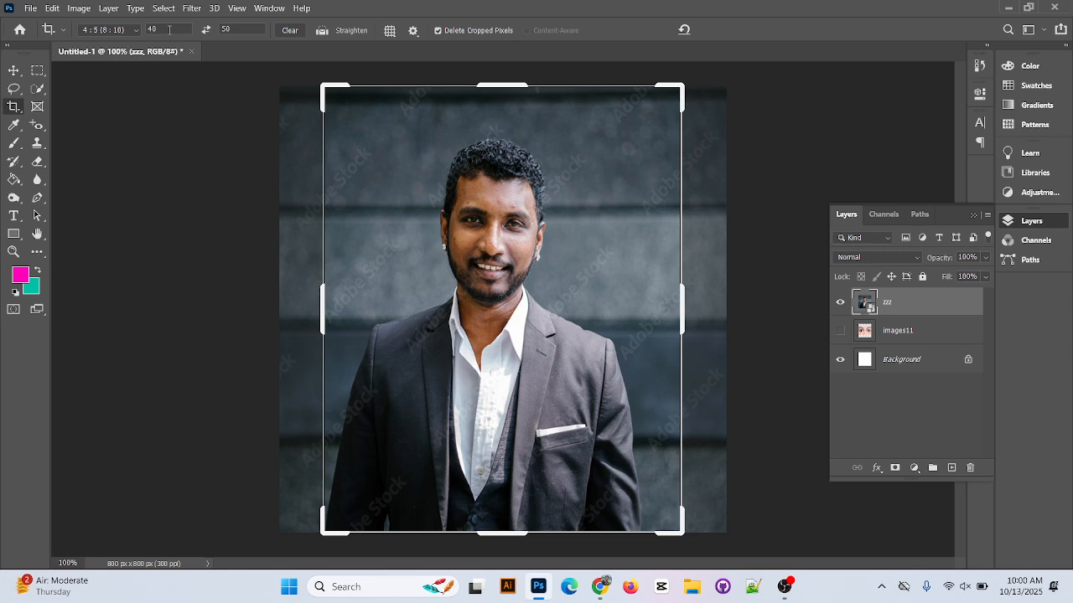
pyautogui.press('BackSpace')
pyautogui.write('00')
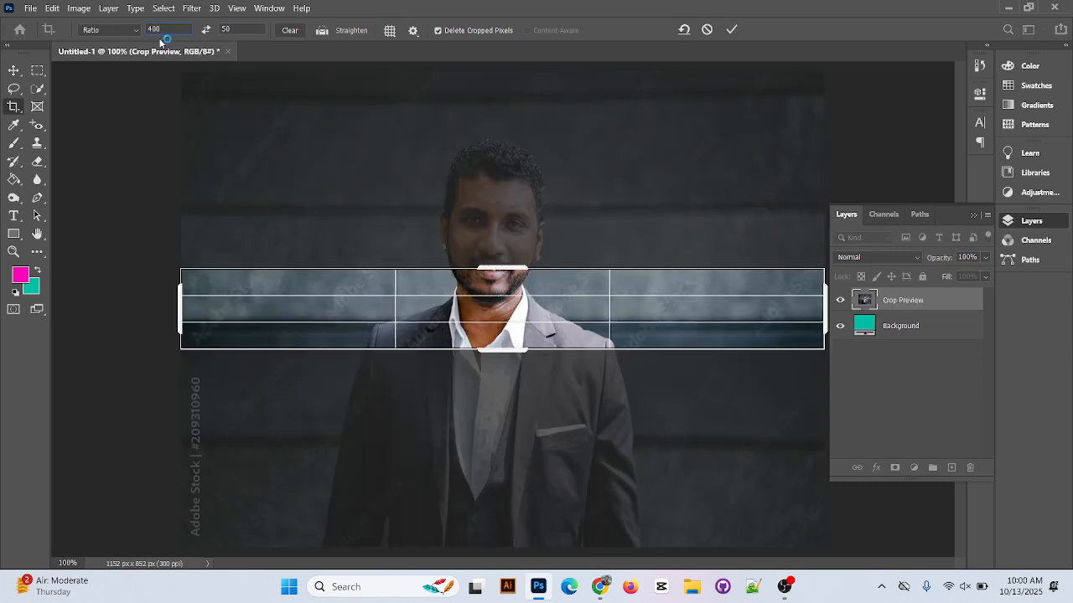
pyautogui.press('BackSpace')
pyautogui.click(239, 27)
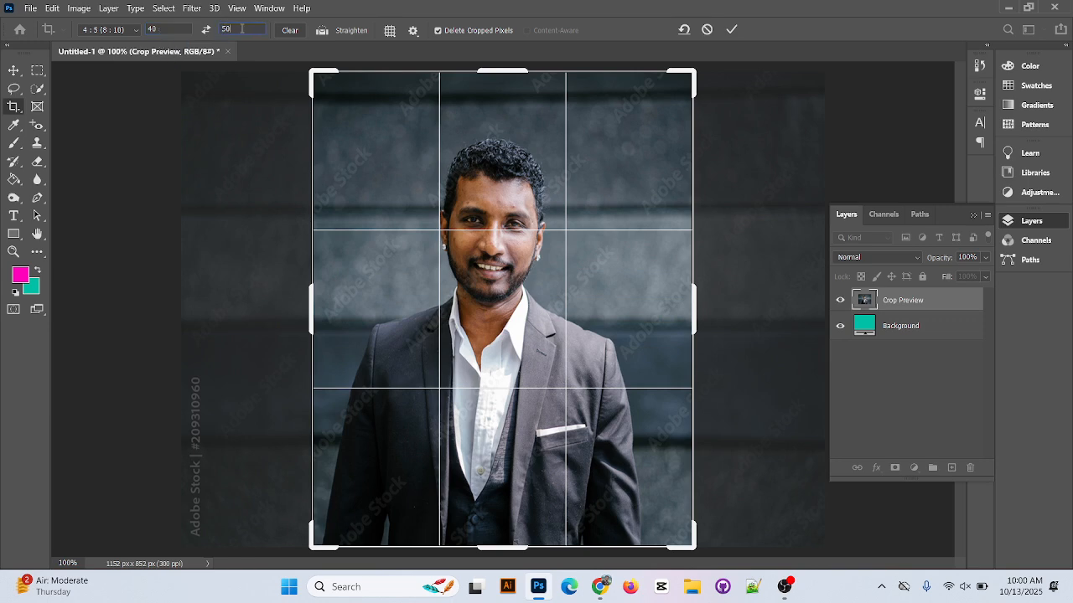
pyautogui.press('BackSpace')
pyautogui.press('BackSpace')
pyautogui.write('50')
pyautogui.click(731, 29)
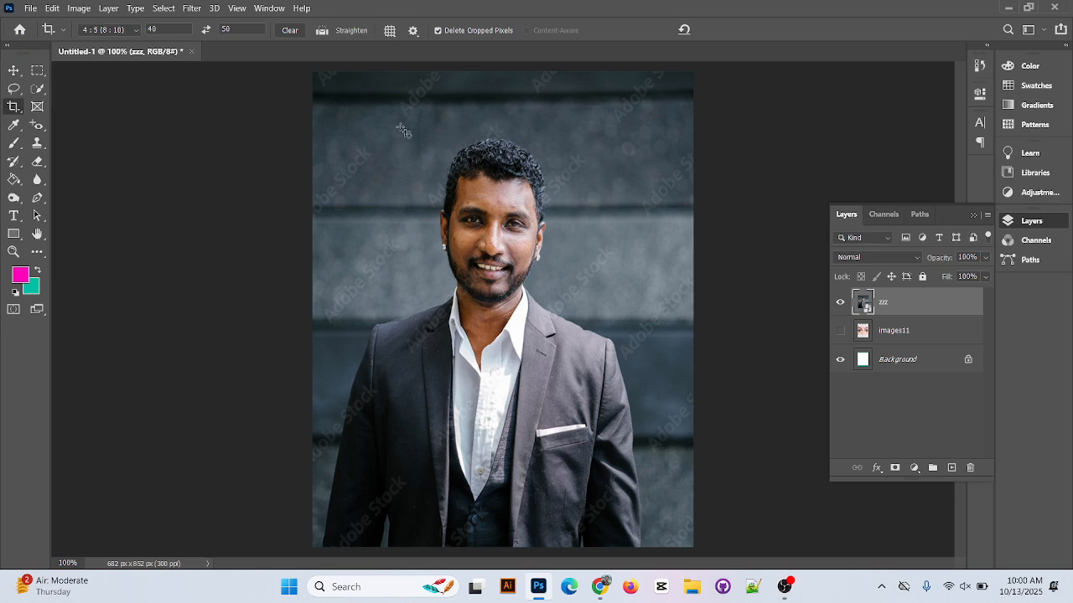
# Switch to the Lasso tool and convert the zzz smart object into a regular editable layer
pyautogui.click(15, 89)
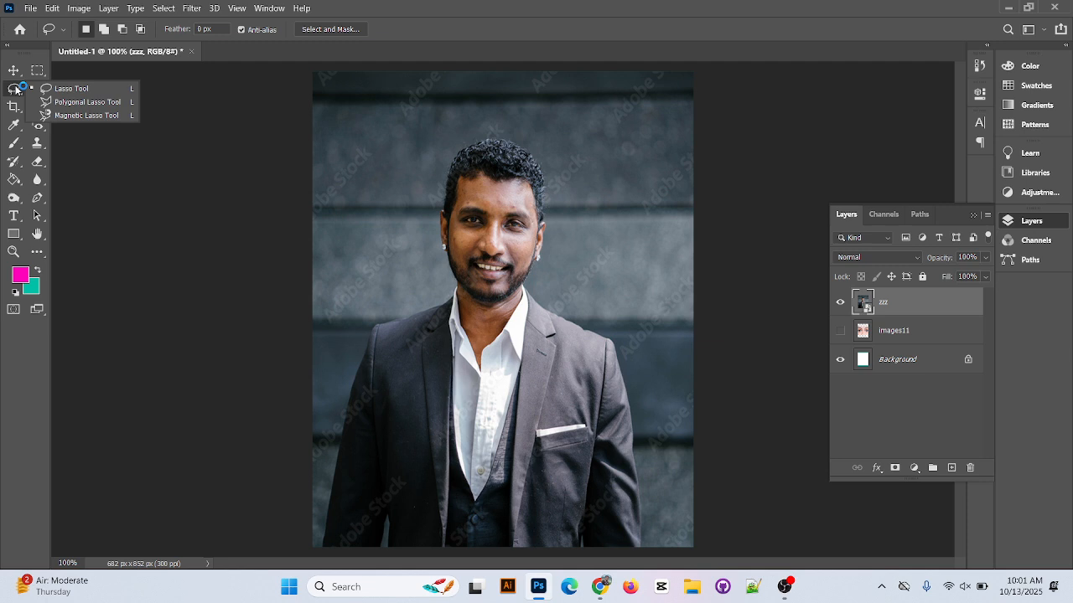
pyautogui.click(80, 89)
pyautogui.moveTo(374, 135)
pyautogui.mouseDown()
pyautogui.moveTo(307, 201)
pyautogui.moveTo(314, 219)
pyautogui.moveTo(391, 198)
pyautogui.moveTo(359, 168)
pyautogui.mouseUp()
pyautogui.click(360, 168)
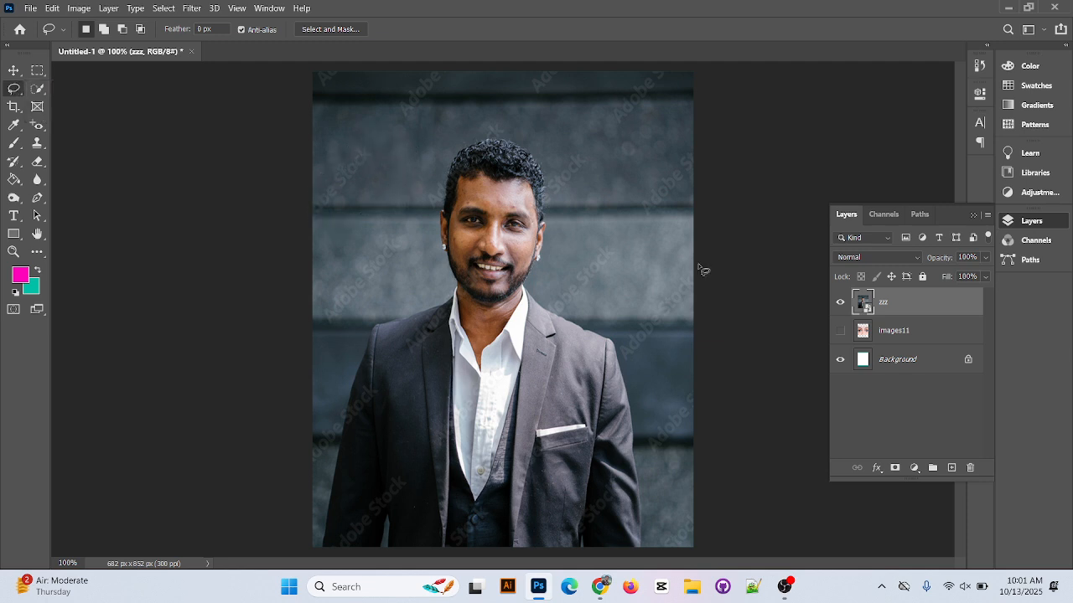
pyautogui.rightClick(906, 312)
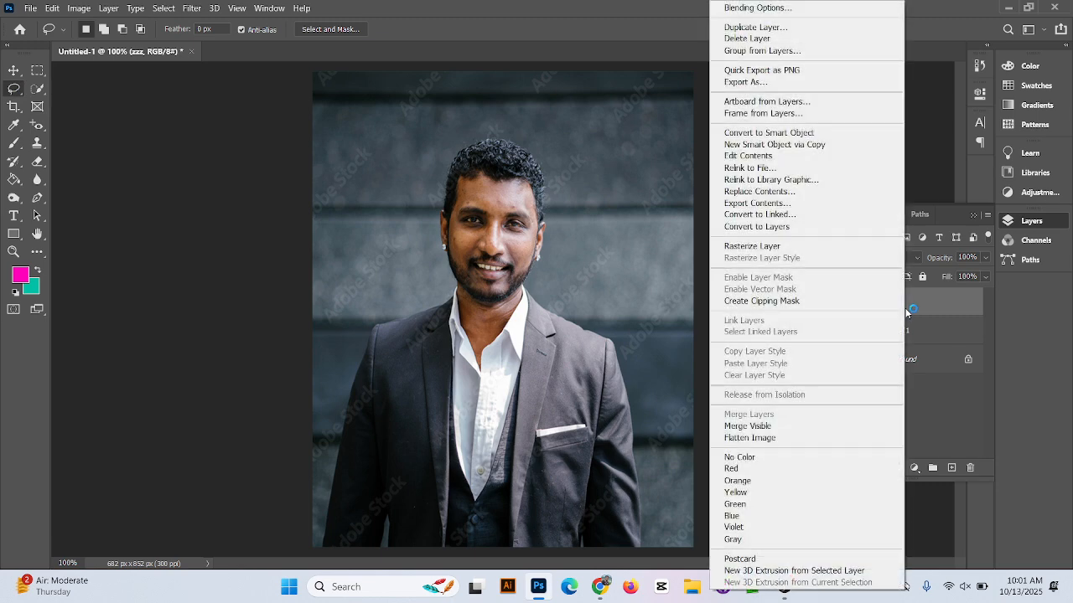
pyautogui.click(788, 226)
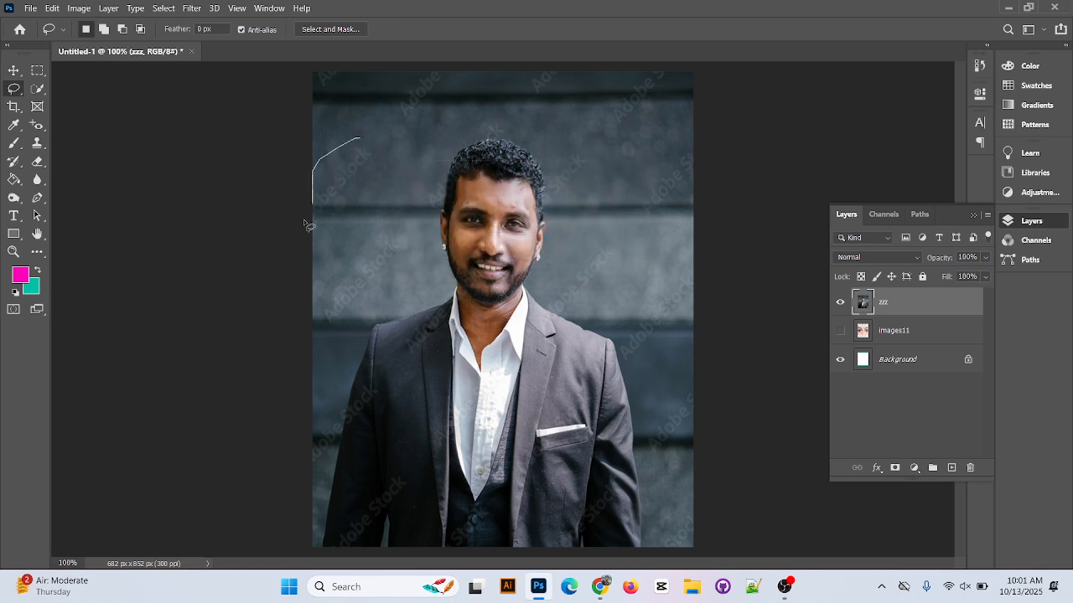
# Lasso the watermark on the wall left of the man's head, apply a Content-Aware fill and deselect
pyautogui.moveTo(390, 166); pyautogui.dragTo(360, 139)
pyautogui.rightClick(349, 175)
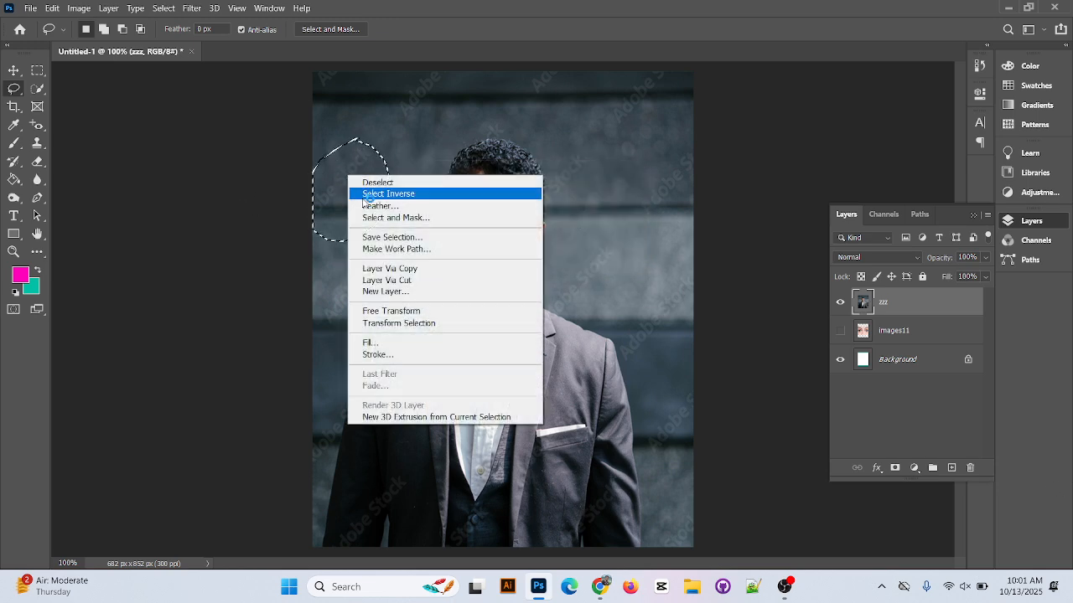
pyautogui.click(423, 342)
pyautogui.click(806, 117)
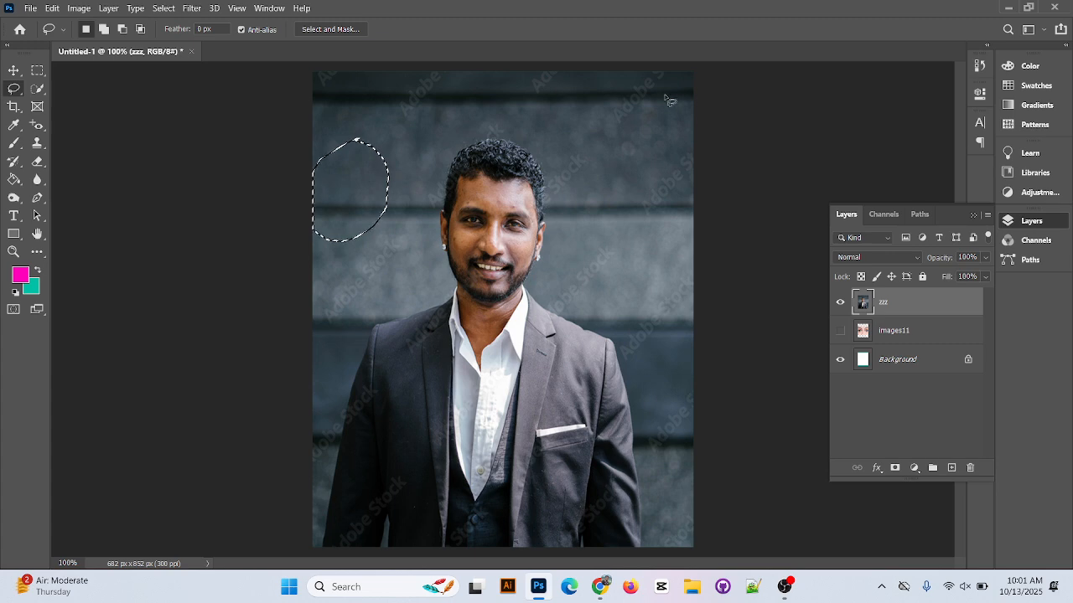
pyautogui.hotkey('ctrl', 'd')
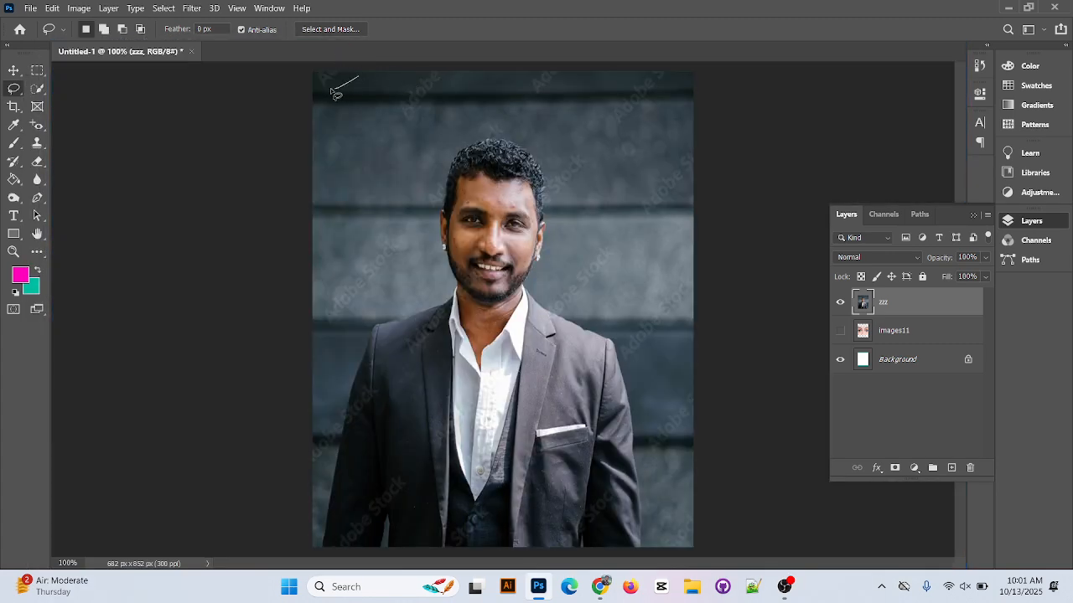
# Lasso the watermark in the photo's upper-left corner and apply a Content-Aware fill
pyautogui.moveTo(363, 77); pyautogui.dragTo(315, 76)
pyautogui.rightClick(313, 72)
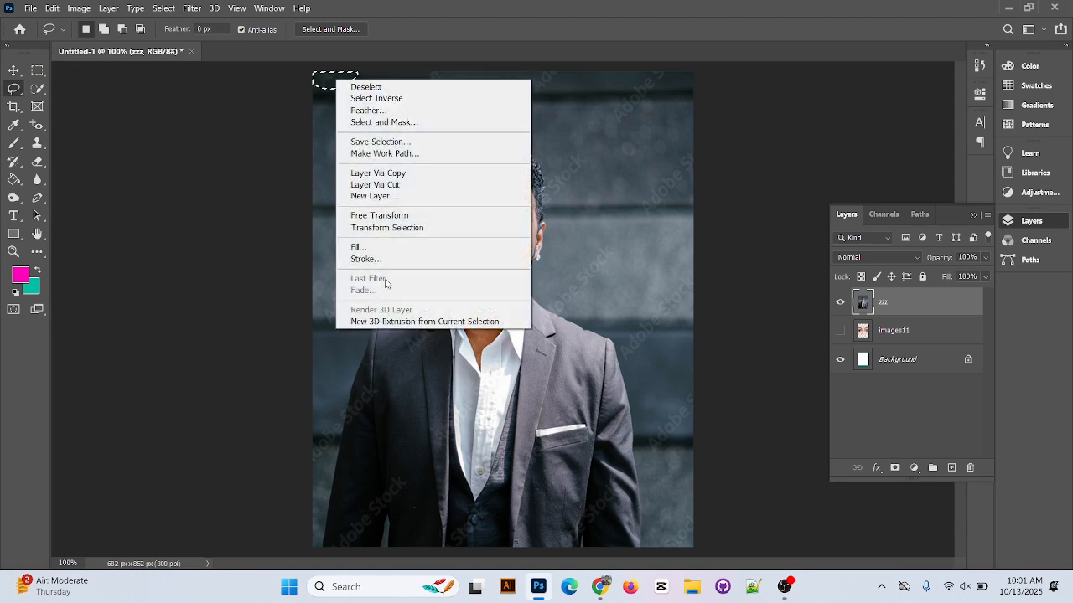
pyautogui.click(381, 246)
pyautogui.click(806, 117)
pyautogui.press('l')
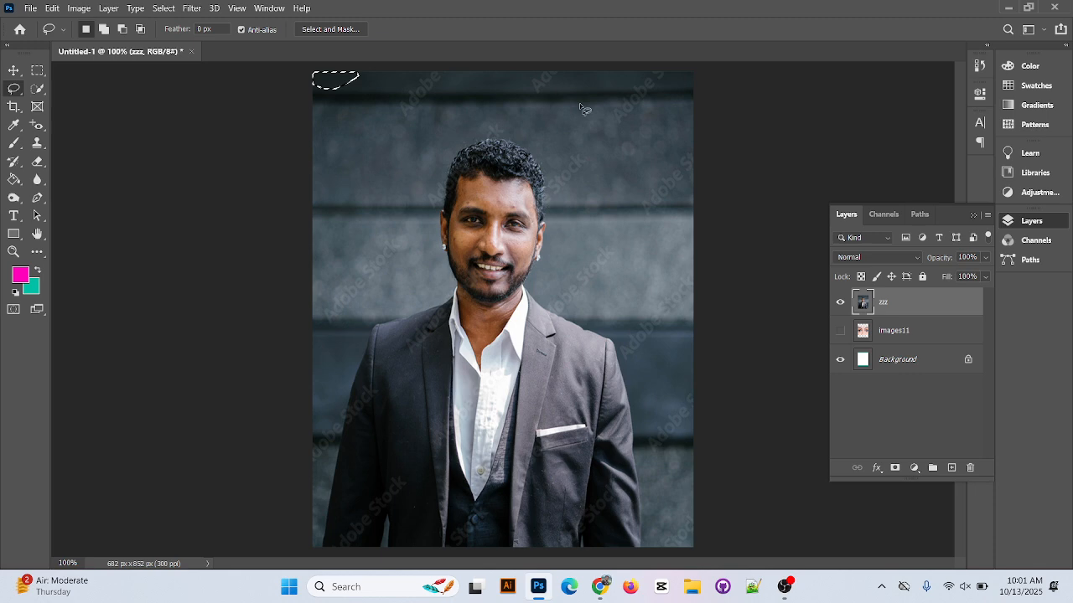
# Lasso the watermark on the wall above and left of the man's hair, apply a Content-Aware fill and deselect
pyautogui.moveTo(458, 80); pyautogui.dragTo(426, 127)
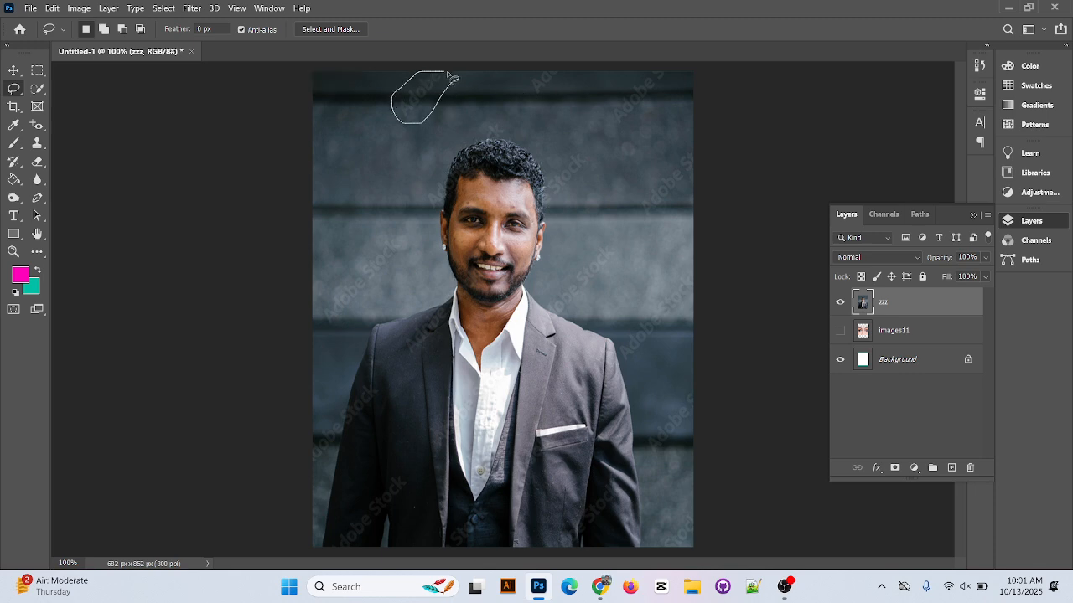
pyautogui.moveTo(453, 78); pyautogui.dragTo(451, 78)
pyautogui.rightClick(412, 90)
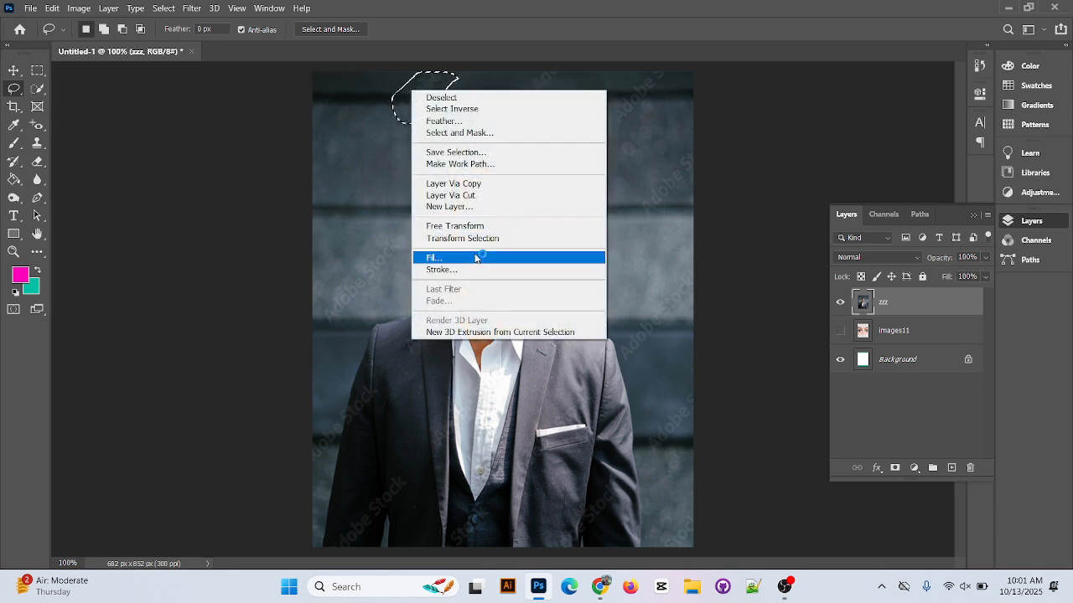
pyautogui.click(475, 258)
pyautogui.click(801, 118)
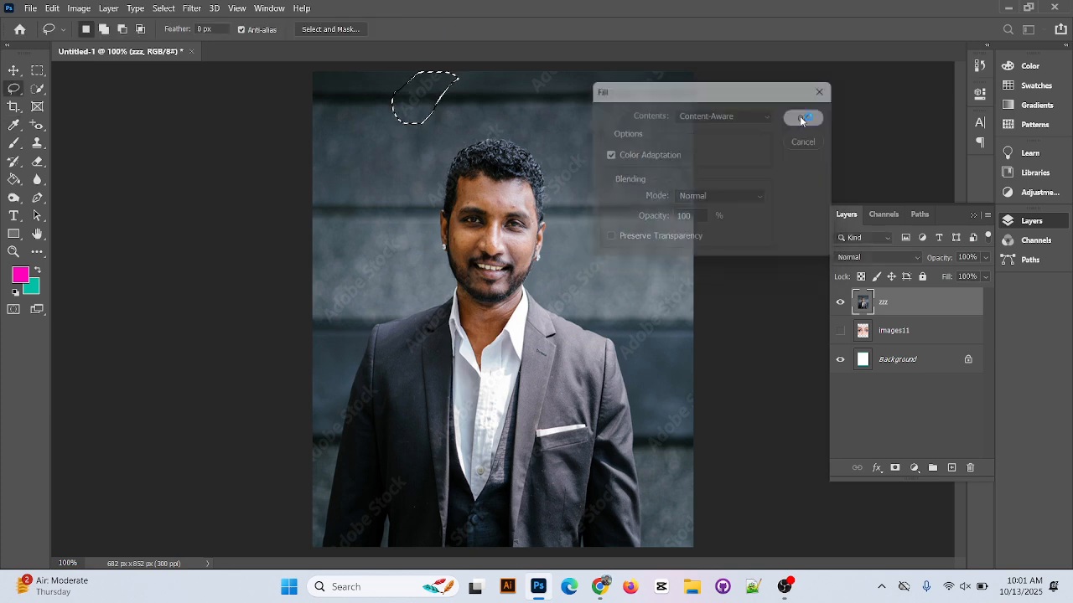
pyautogui.hotkey('ctrl', 'd')
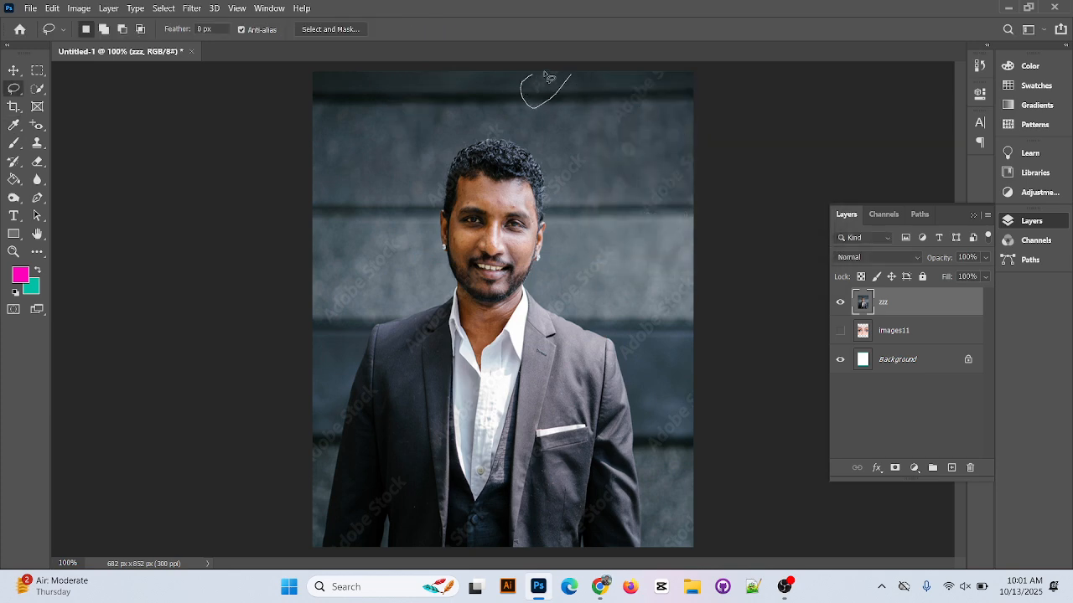
# Lasso the watermark at the photo's upper edge, right of the man's hair, and apply a Content-Aware fill
pyautogui.moveTo(549, 77); pyautogui.dragTo(545, 80)
pyautogui.rightClick(545, 81)
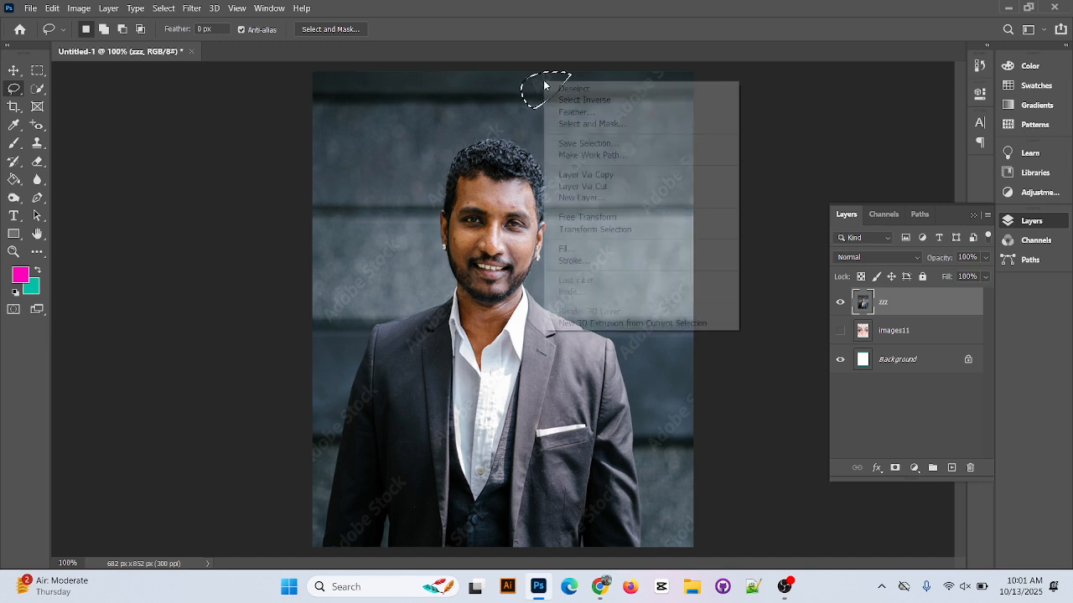
pyautogui.click(595, 249)
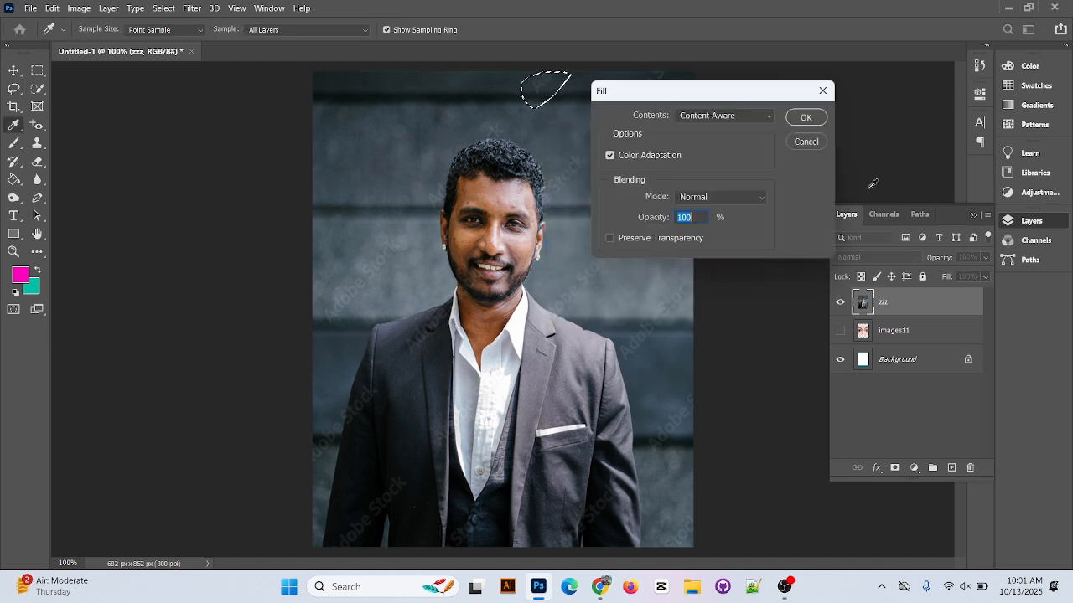
pyautogui.click(807, 118)
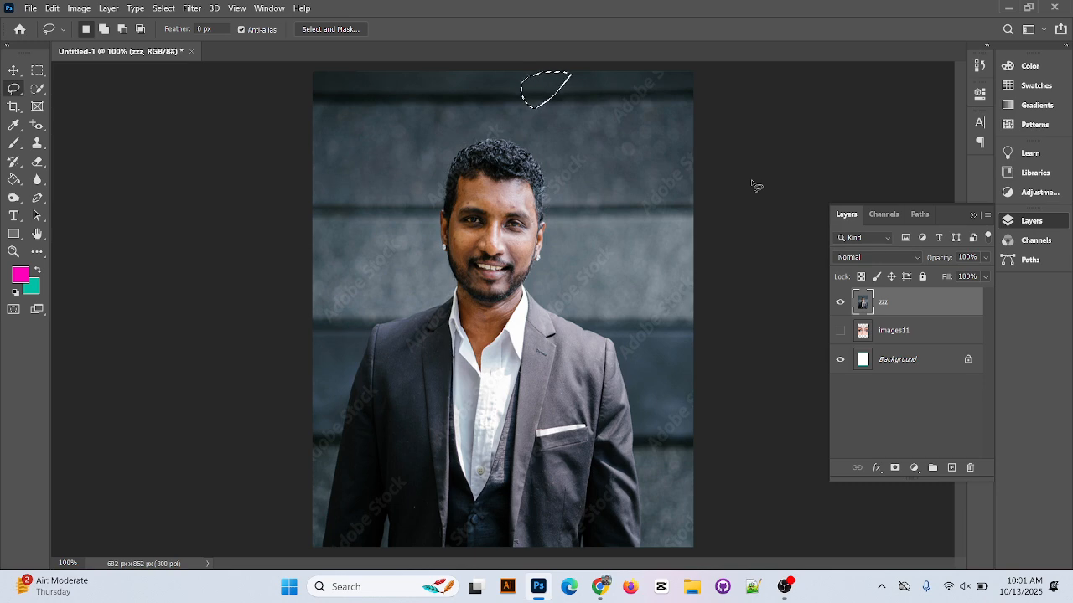
# Lasso the watermark on the jacket beside the left side of the shirt collar, apply a Content-Aware fill and deselect
pyautogui.moveTo(455, 307)
pyautogui.mouseDown()
pyautogui.moveTo(430, 352)
pyautogui.moveTo(413, 355)
pyautogui.moveTo(413, 319)
pyautogui.moveTo(442, 311)
pyautogui.mouseUp()
pyautogui.rightClick(415, 337)
pyautogui.click(479, 242)
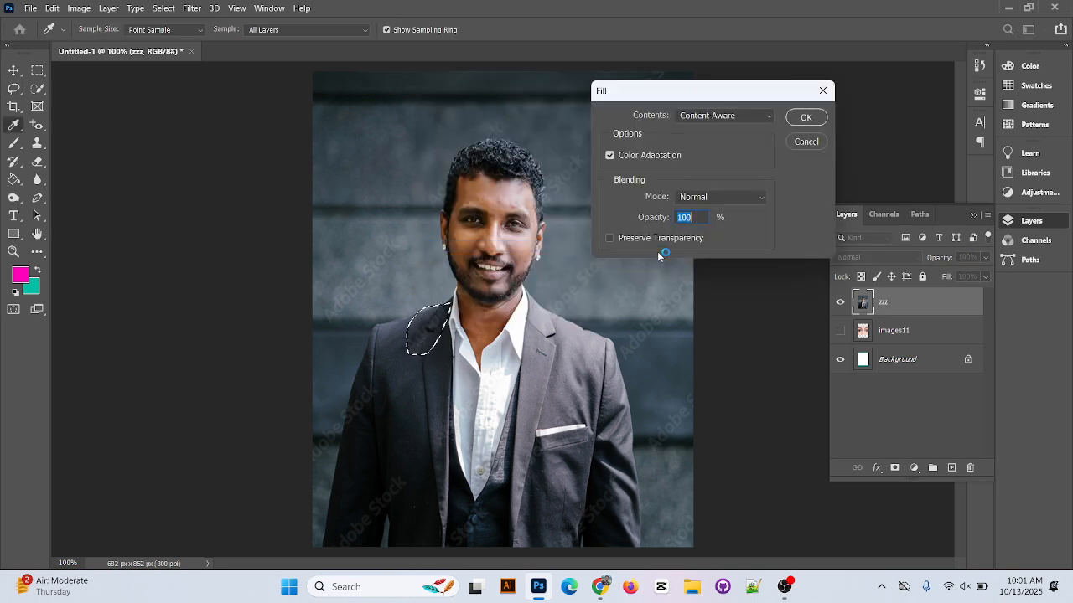
pyautogui.click(805, 117)
pyautogui.hotkey('ctrl', 'd')
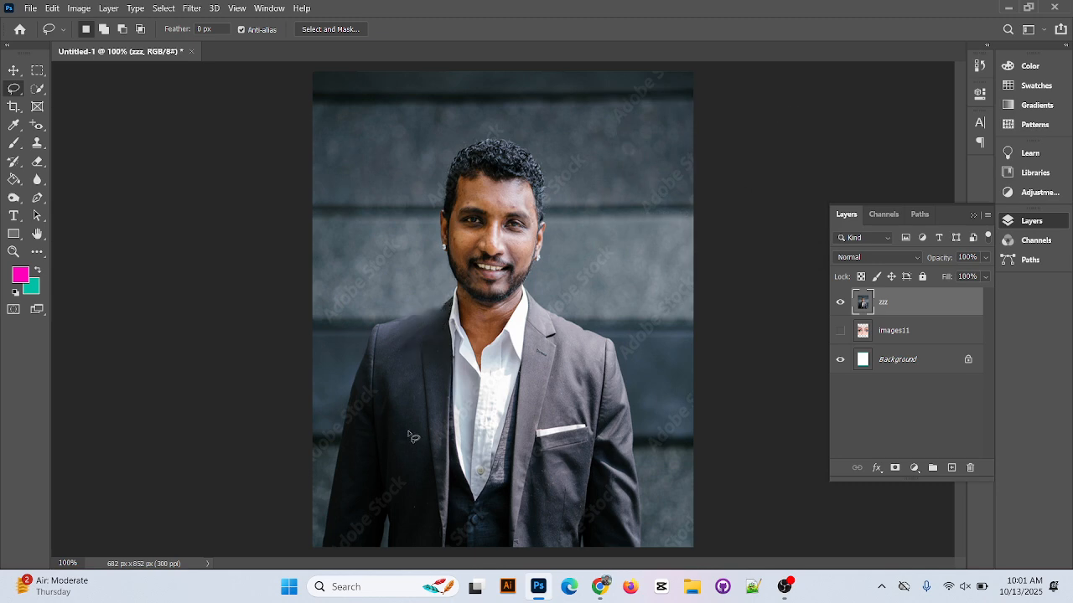
# Lasso the upper part of the Adobe Stock watermark on the lower left of the dark jacket
pyautogui.hotkey('ctrl', '+')
pyautogui.hotkey('ctrl', '+')
pyautogui.scroll(-5, 335, 209)
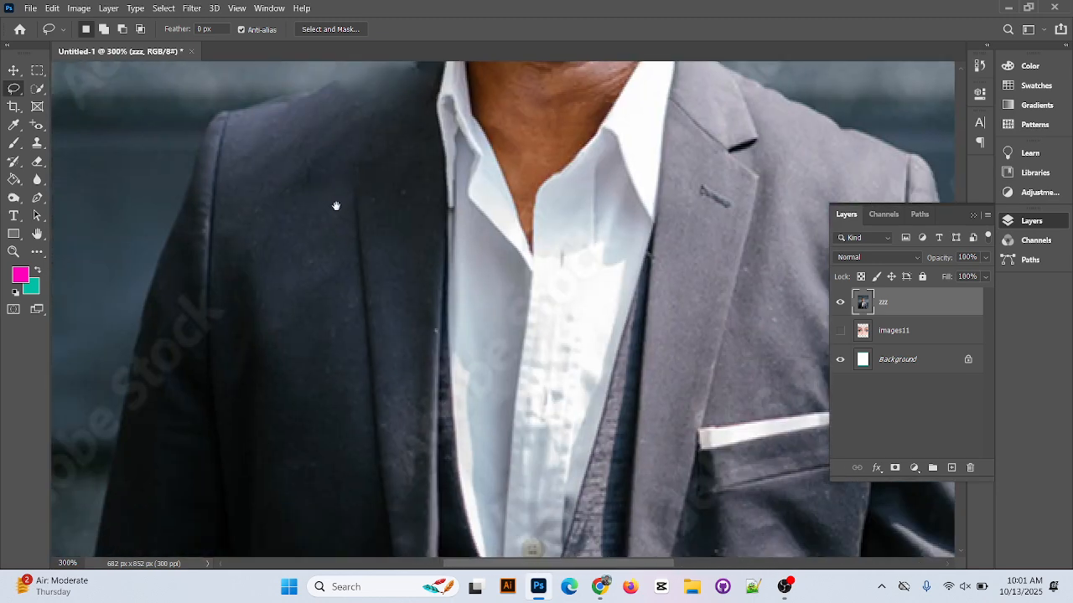
pyautogui.moveTo(280, 358); pyautogui.dragTo(338, 242)
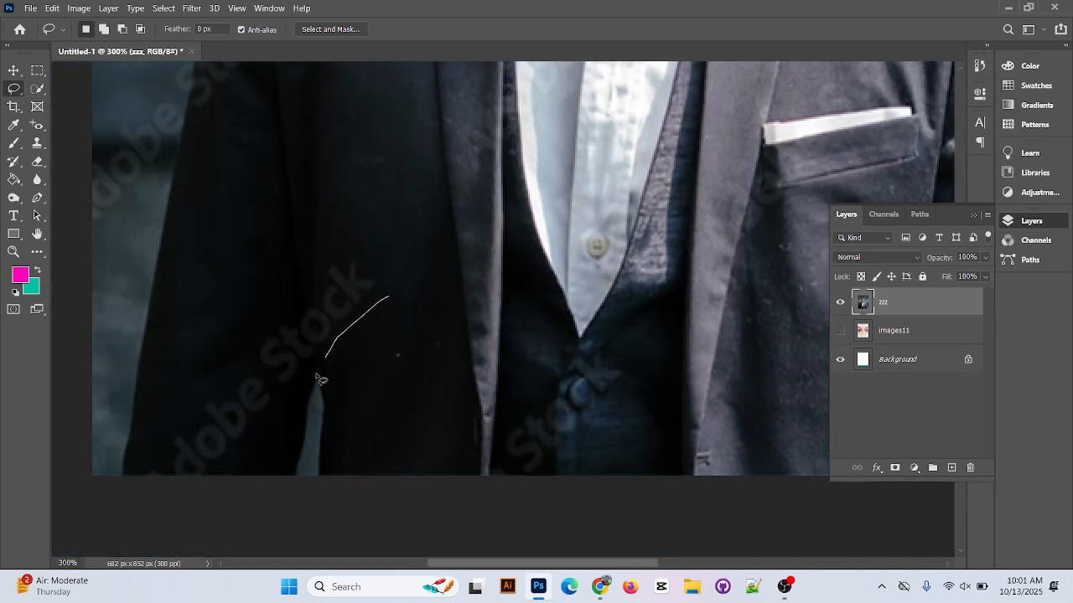
pyautogui.moveTo(358, 268); pyautogui.dragTo(388, 295)
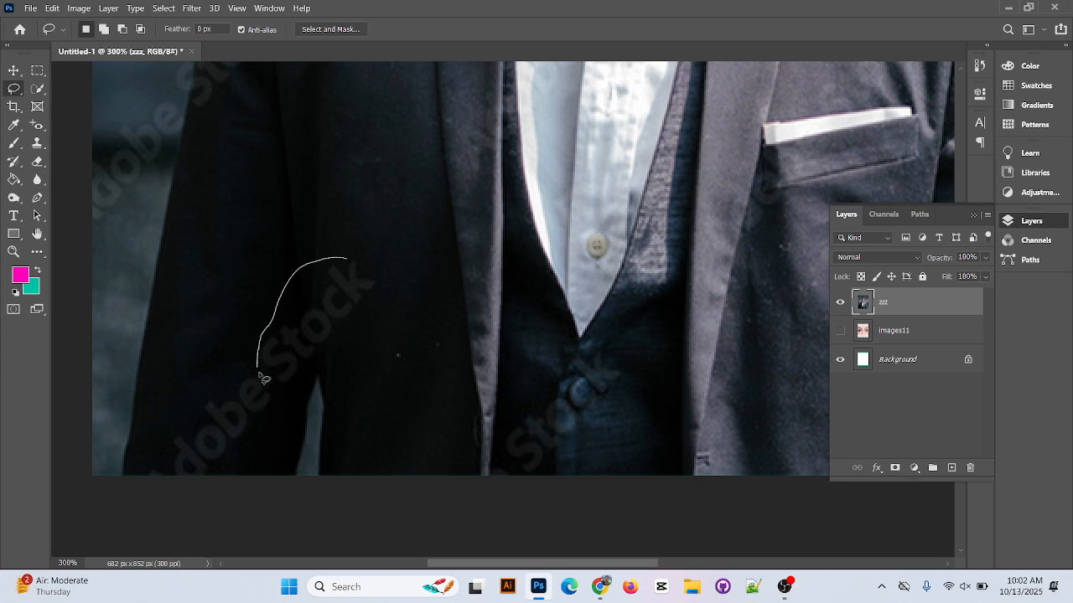
pyautogui.moveTo(343, 263); pyautogui.dragTo(352, 262)
pyautogui.rightClick(307, 309)
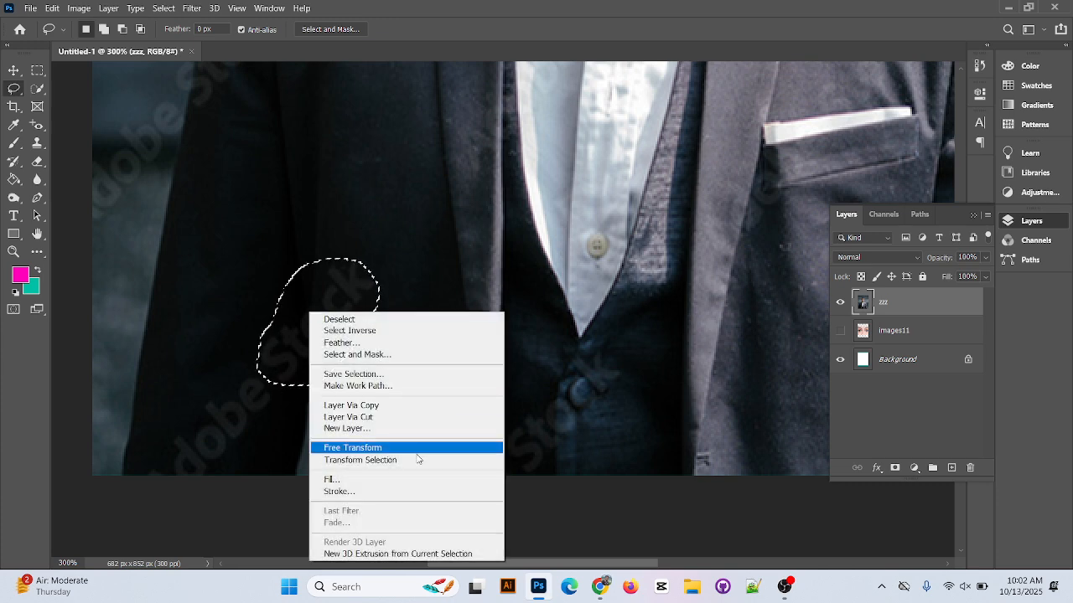
pyautogui.click(414, 494)
pyautogui.click(627, 132)
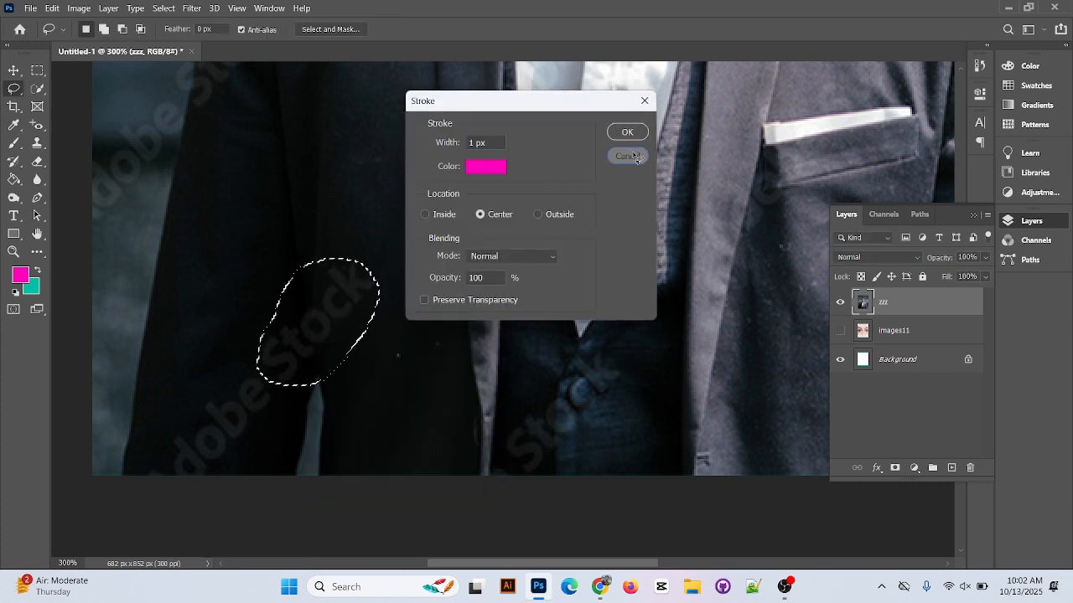
# Fill the lassoed watermark area on the lower left of the dark jacket with Content-Aware
pyautogui.rightClick(324, 318)
pyautogui.click(390, 487)
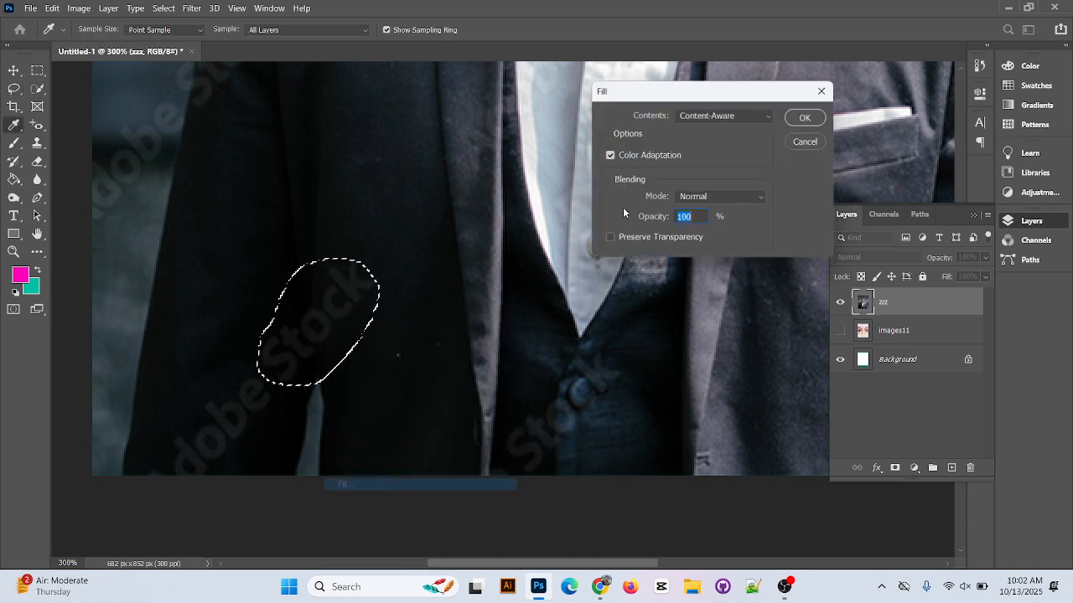
pyautogui.click(806, 118)
# Lasso the remaining watermark letters at the bottom of the left dark sleeve and apply a Content-Aware fill
pyautogui.moveTo(359, 371); pyautogui.dragTo(419, 156)
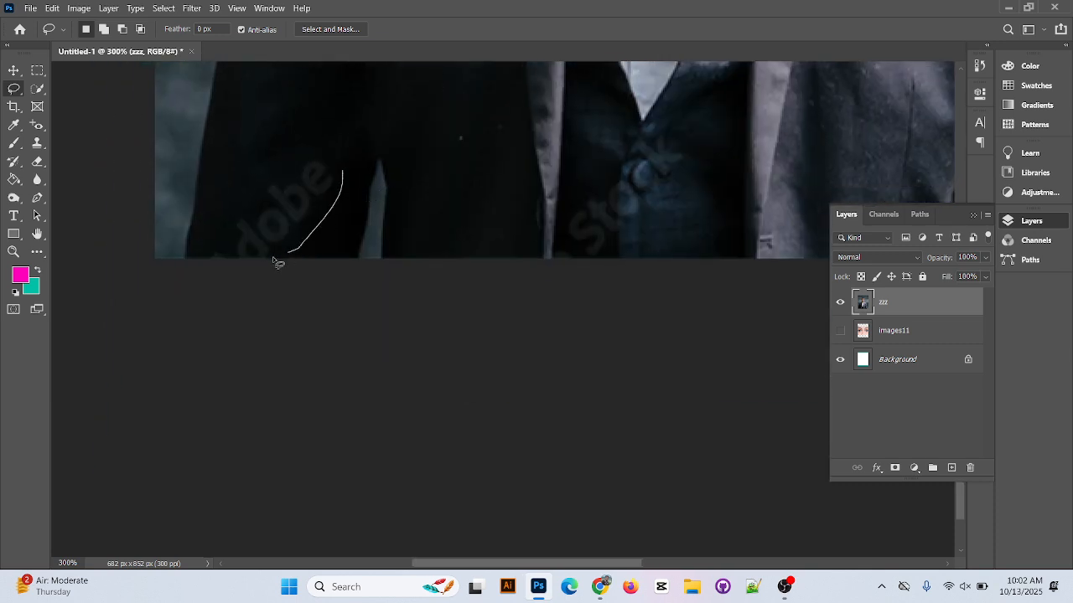
pyautogui.moveTo(343, 168); pyautogui.dragTo(339, 160)
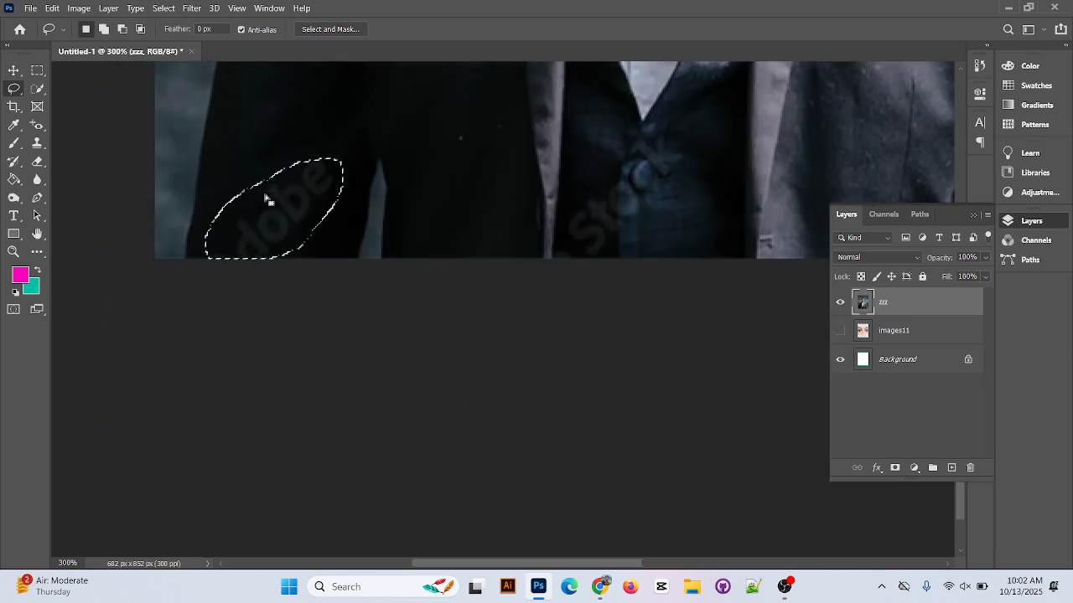
pyautogui.rightClick(395, 199)
pyautogui.click(335, 361)
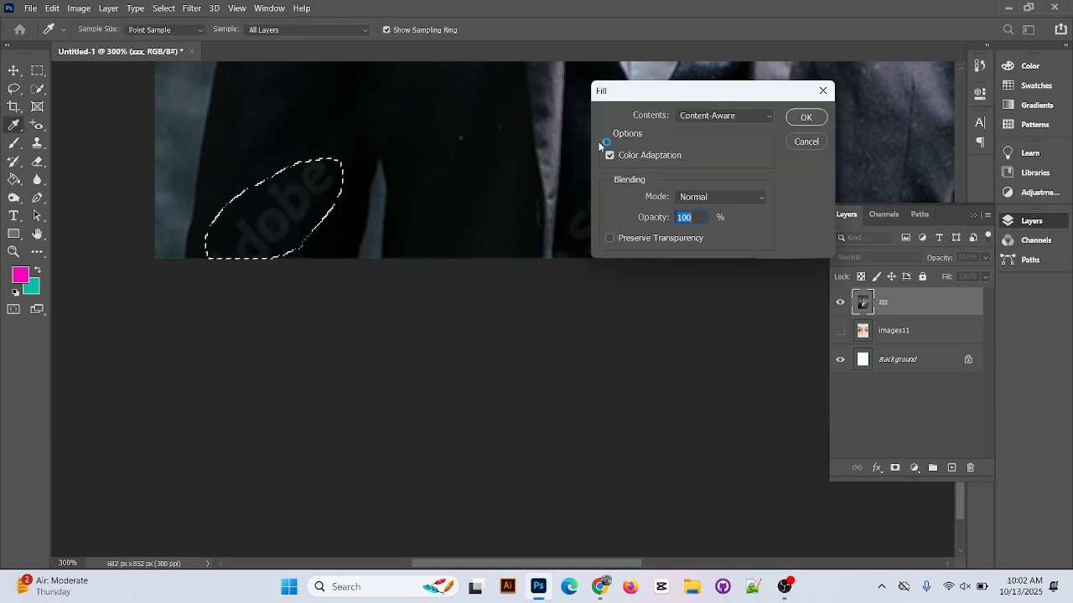
pyautogui.click(806, 117)
# Lasso the watermark over the vest buttons at the photo's lower edge, apply a Content-Aware fill and deselect
pyautogui.moveTo(710, 155)
pyautogui.mouseDown()
pyautogui.moveTo(670, 235)
pyautogui.moveTo(601, 259)
pyautogui.mouseUp()
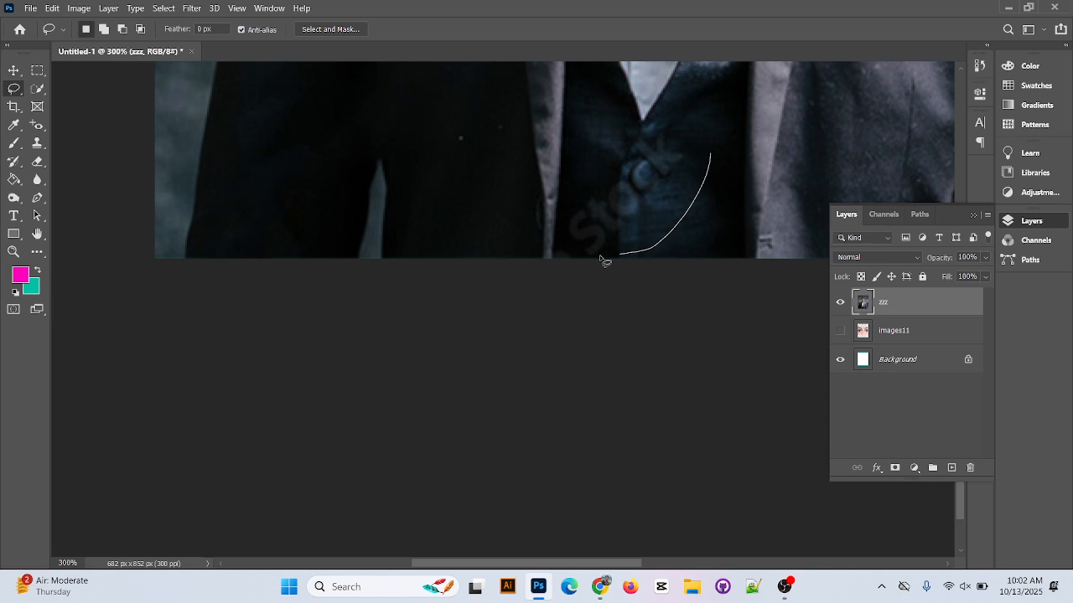
pyautogui.moveTo(696, 146); pyautogui.dragTo(709, 155)
pyautogui.rightClick(624, 185)
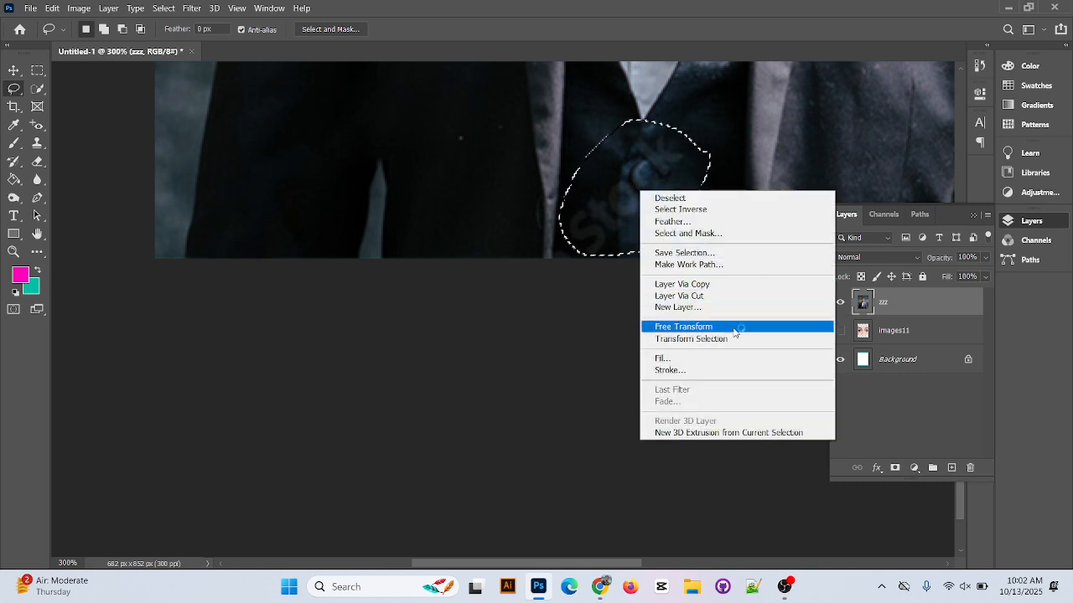
pyautogui.click(724, 359)
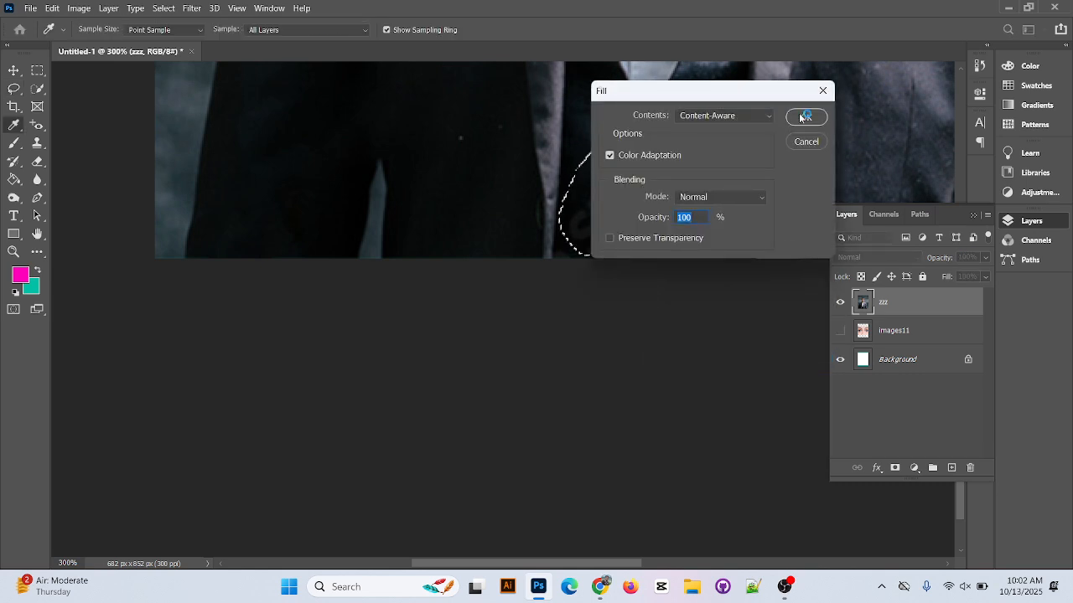
pyautogui.click(810, 115)
pyautogui.hotkey('ctrl', 'd')
# Try a Content-Aware fill on one large lasso spanning the jacket front and right sleeve watermark, undo it and deselect
pyautogui.moveTo(739, 167); pyautogui.dragTo(532, 271)
pyautogui.moveTo(710, 202); pyautogui.dragTo(548, 219)
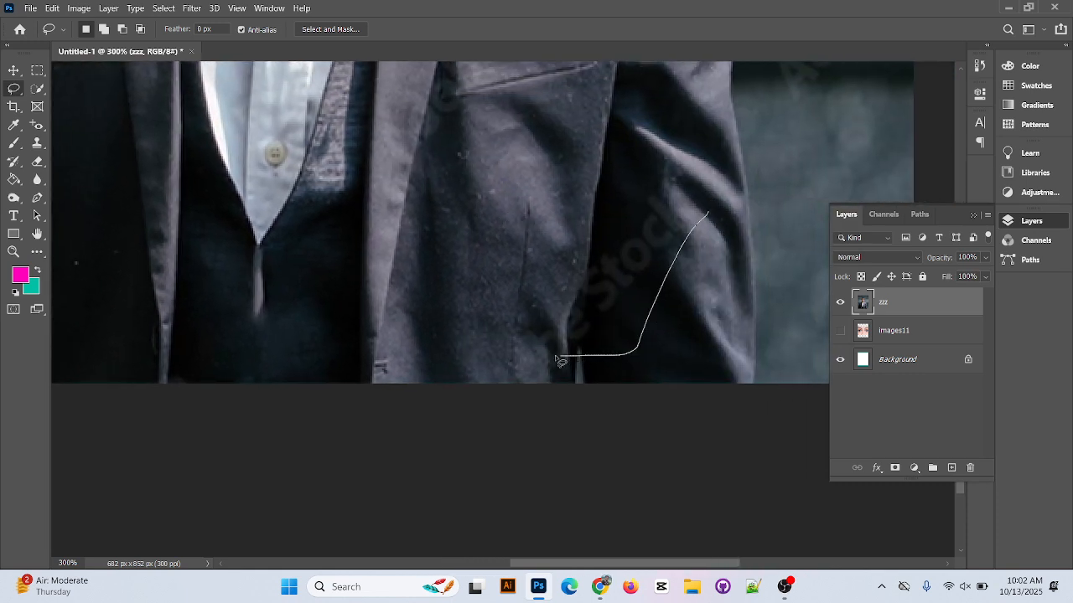
pyautogui.moveTo(560, 361)
pyautogui.mouseDown()
pyautogui.moveTo(625, 160)
pyautogui.moveTo(706, 215)
pyautogui.mouseUp()
pyautogui.rightClick(630, 259)
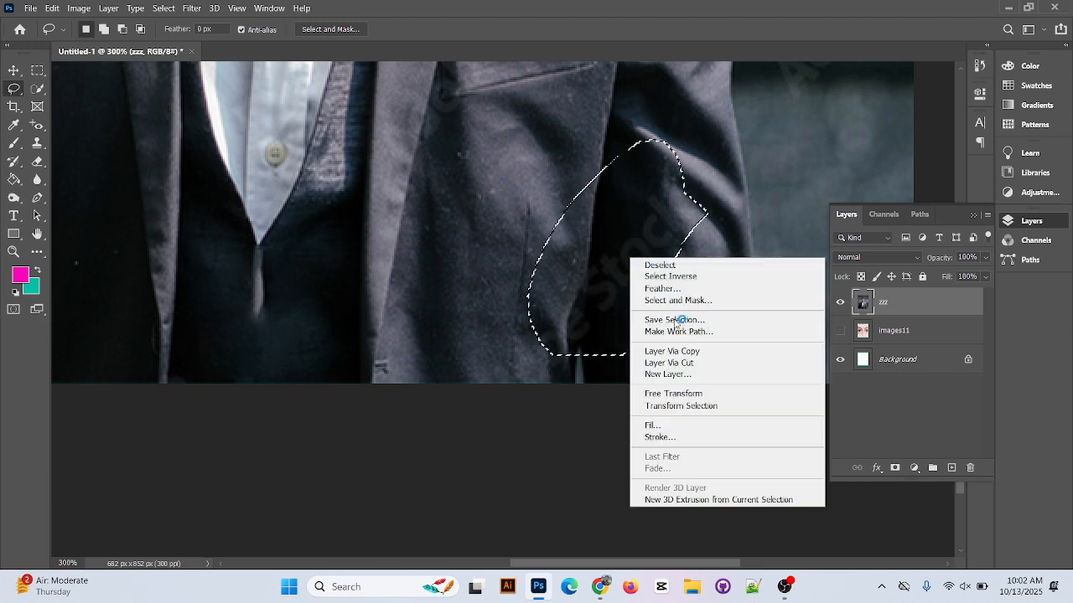
pyautogui.click(676, 426)
pyautogui.click(809, 115)
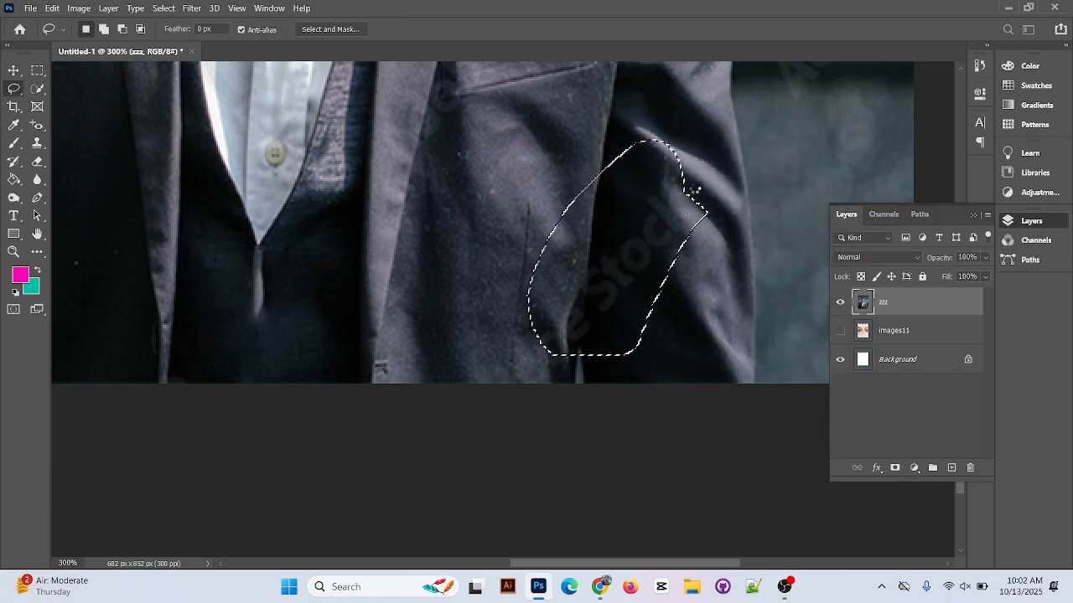
pyautogui.moveTo(698, 202); pyautogui.dragTo(695, 291)
pyautogui.hotkey('ctrl', 'z')
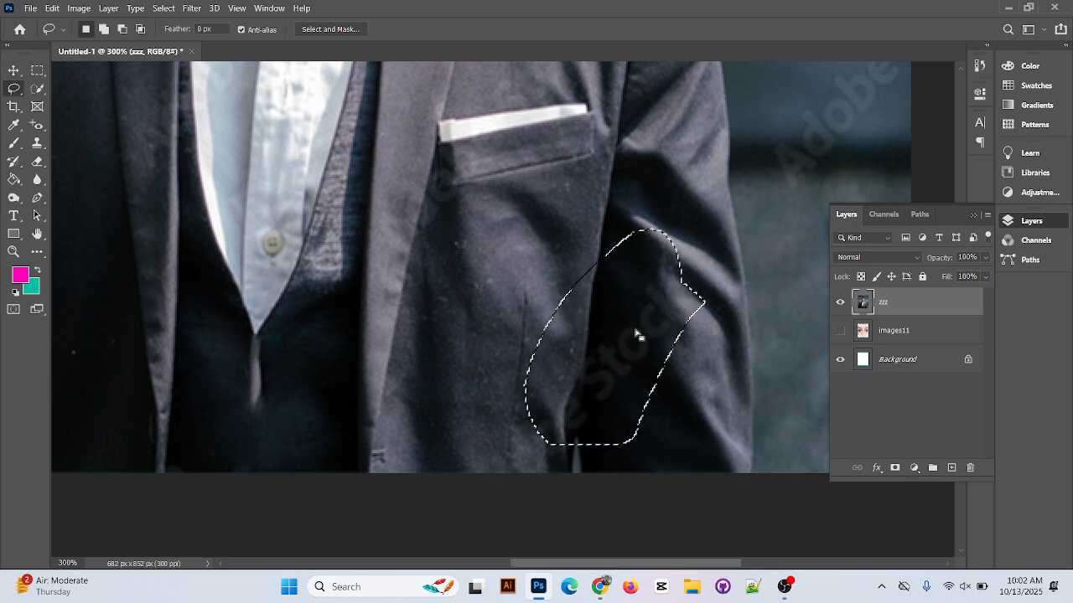
pyautogui.hotkey('ctrl', 'd')
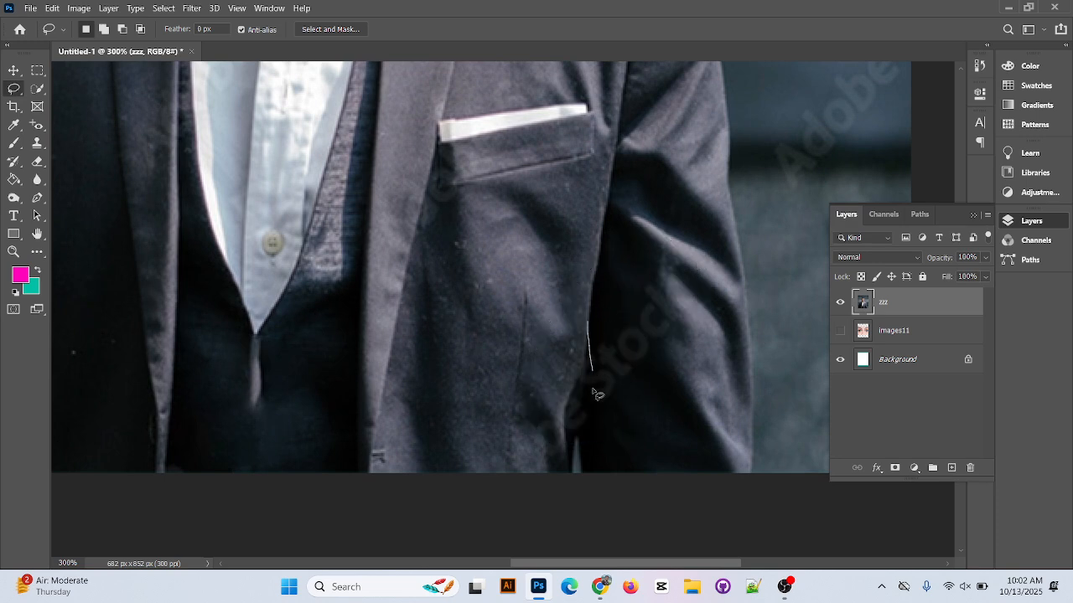
# Lasso only the watermark part on the dark inner area of the right sleeve, apply a Content-Aware fill and deselect
pyautogui.moveTo(596, 394)
pyautogui.mouseDown()
pyautogui.moveTo(675, 335)
pyautogui.moveTo(680, 274)
pyautogui.moveTo(662, 269)
pyautogui.moveTo(625, 327)
pyautogui.mouseUp()
pyautogui.rightClick(629, 326)
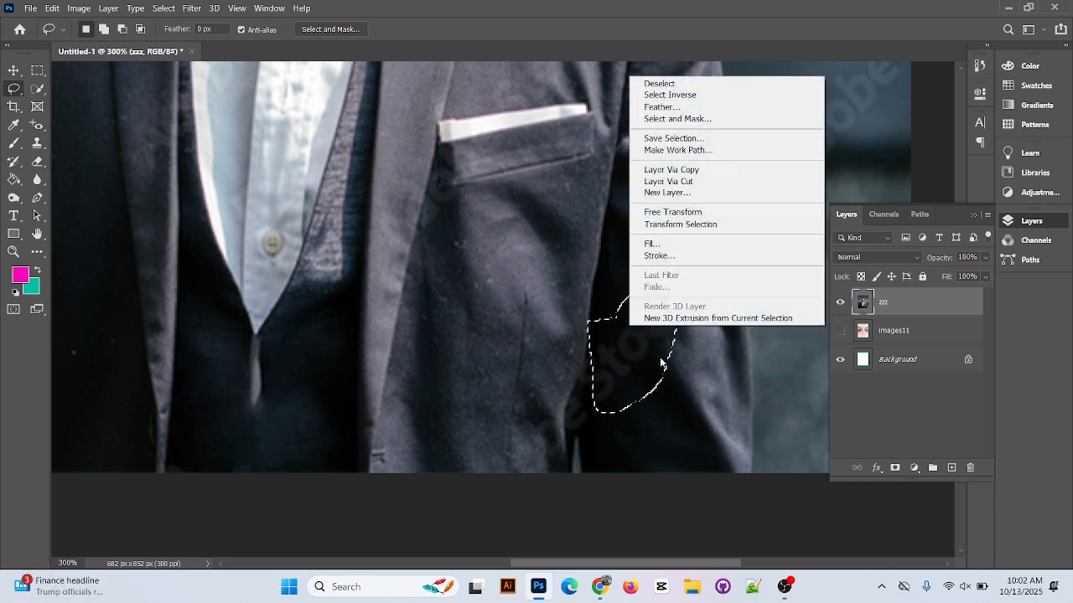
pyautogui.click(688, 243)
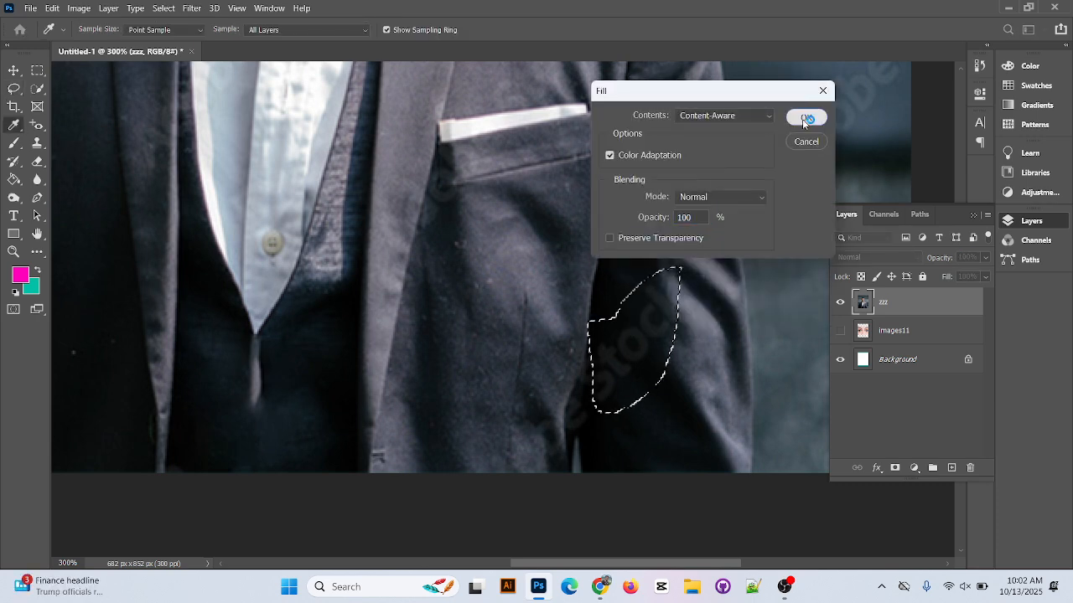
pyautogui.click(804, 119)
pyautogui.hotkey('ctrl', 'd')
# Lasso the leftover watermark letters on the jacket's lower front edge beside the right sleeve, apply a Content-Aware fill and deselect
pyautogui.scroll(-3, 589, 410)
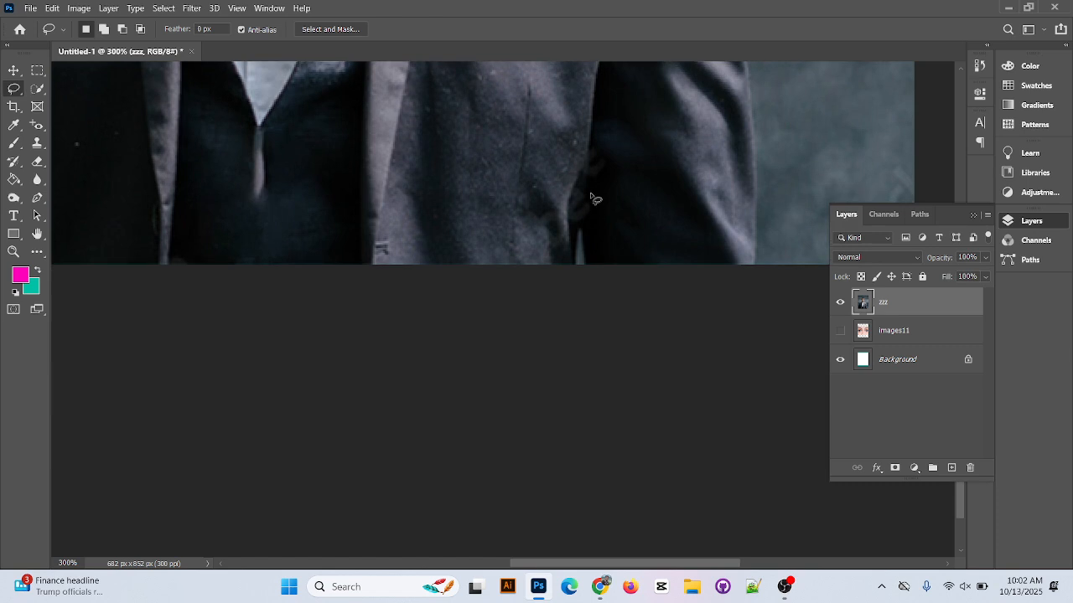
pyautogui.moveTo(555, 202); pyautogui.dragTo(587, 189)
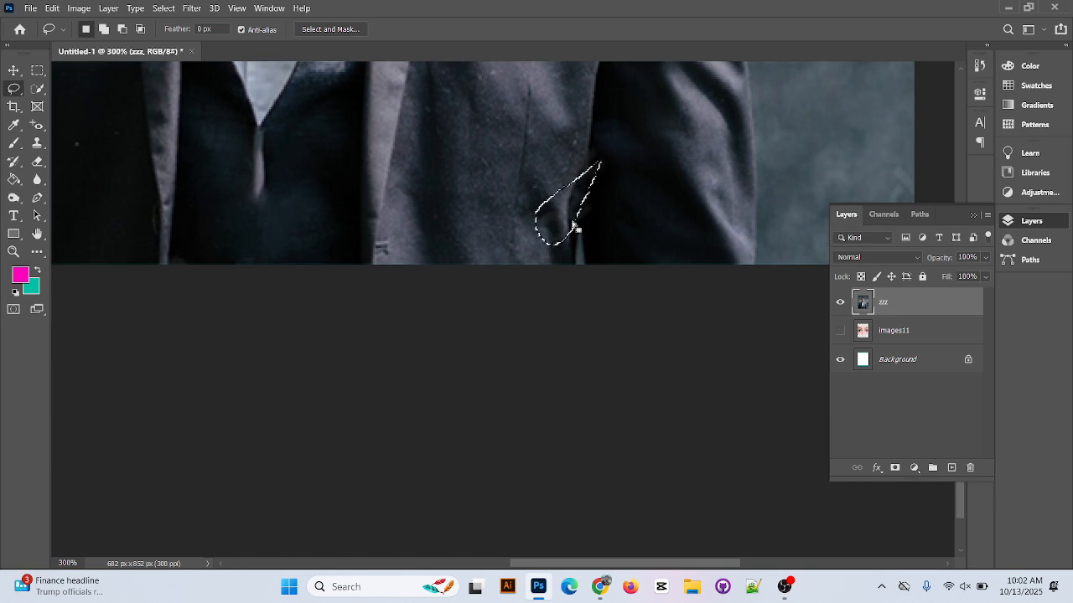
pyautogui.rightClick(563, 214)
pyautogui.click(620, 386)
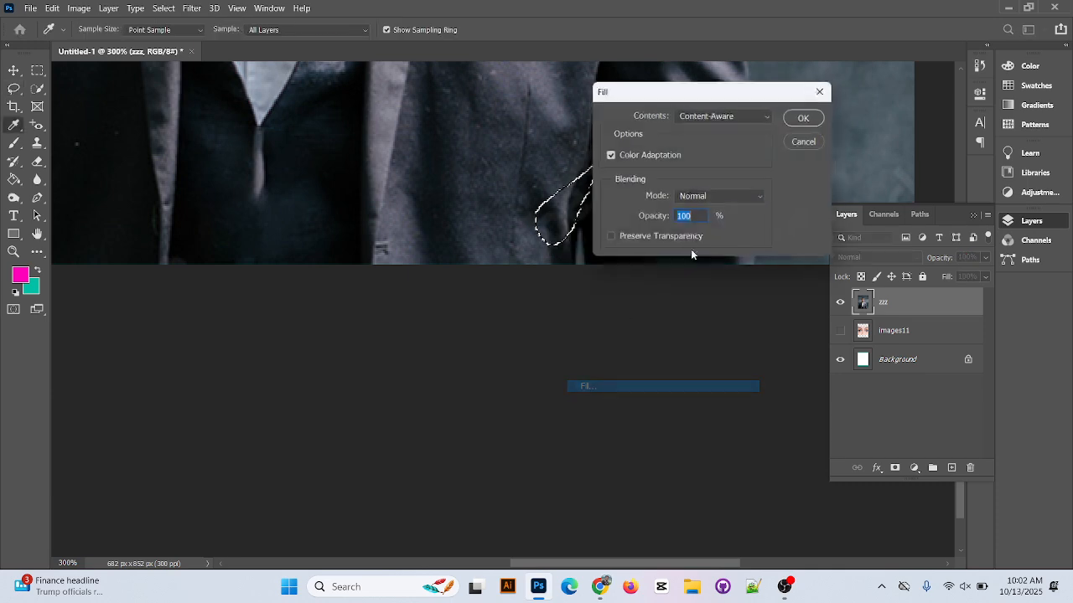
pyautogui.click(802, 117)
pyautogui.hotkey('ctrl', 'd')
# Select the wall area to the upper left of the man's head using the Quick Selection tool with a brush size of 125
pyautogui.scroll(2, 634, 268)
pyautogui.scroll(5, 633, 268)
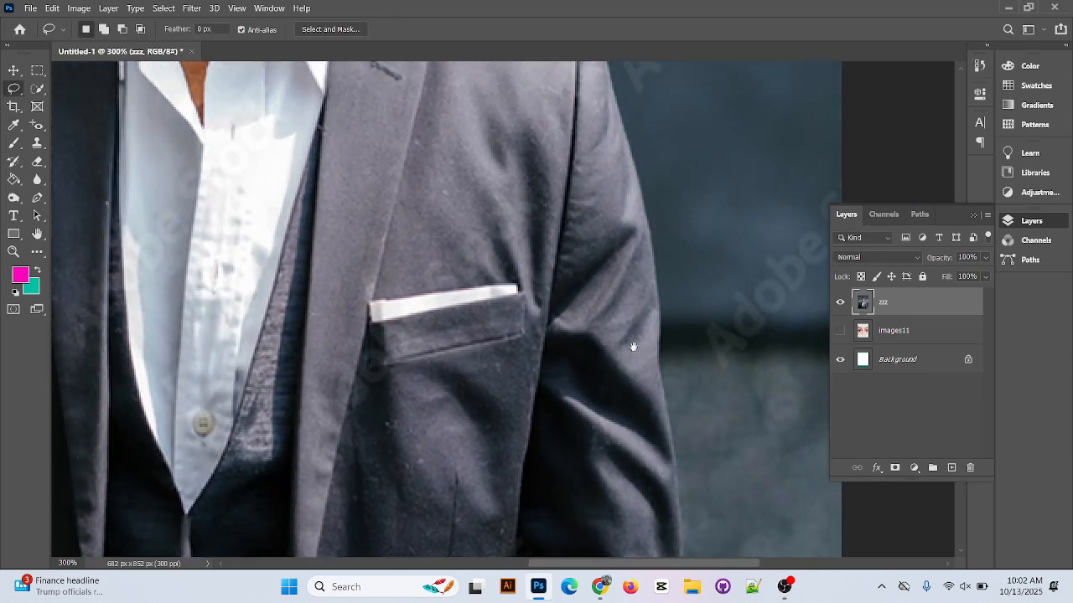
pyautogui.scroll(-4, 629, 354)
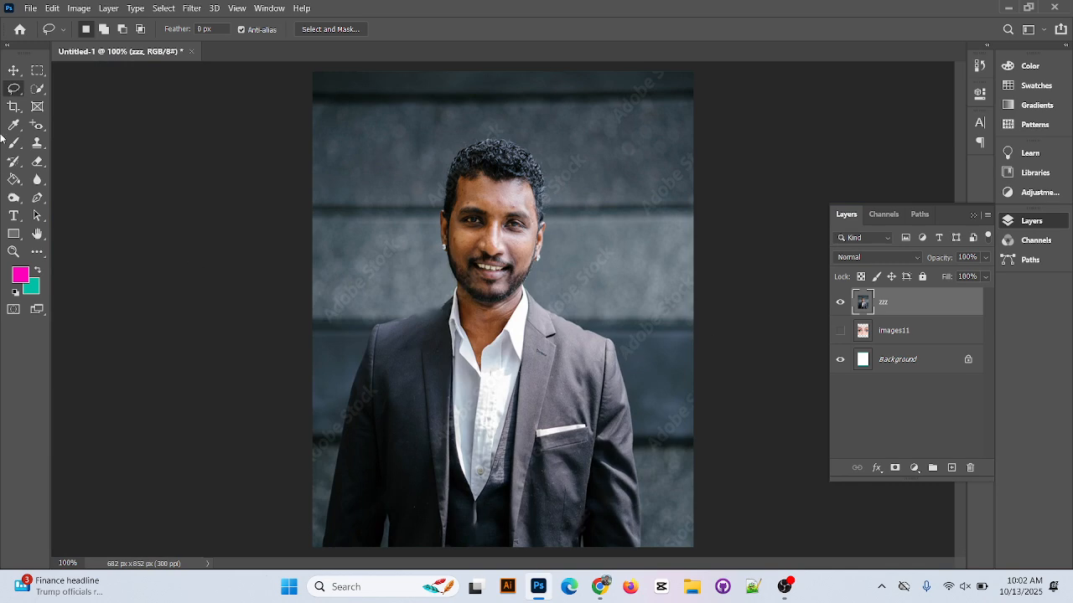
pyautogui.click(42, 91)
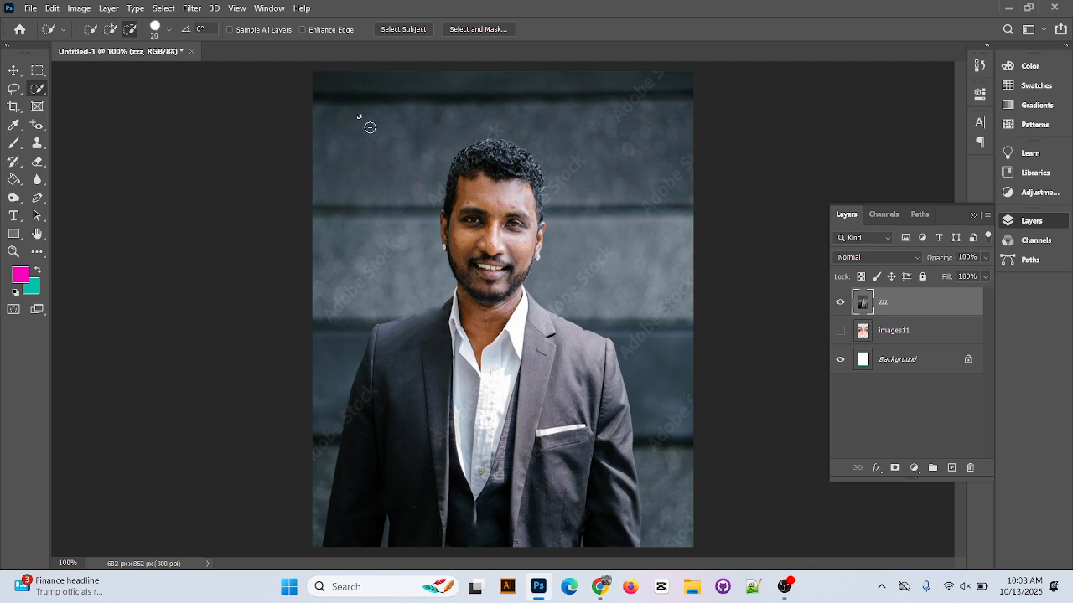
pyautogui.press(']')
pyautogui.press(']')
pyautogui.press(']')
pyautogui.press(']')
pyautogui.press(']')
pyautogui.press(']')
pyautogui.press(']')
pyautogui.press(']')
pyautogui.press(']')
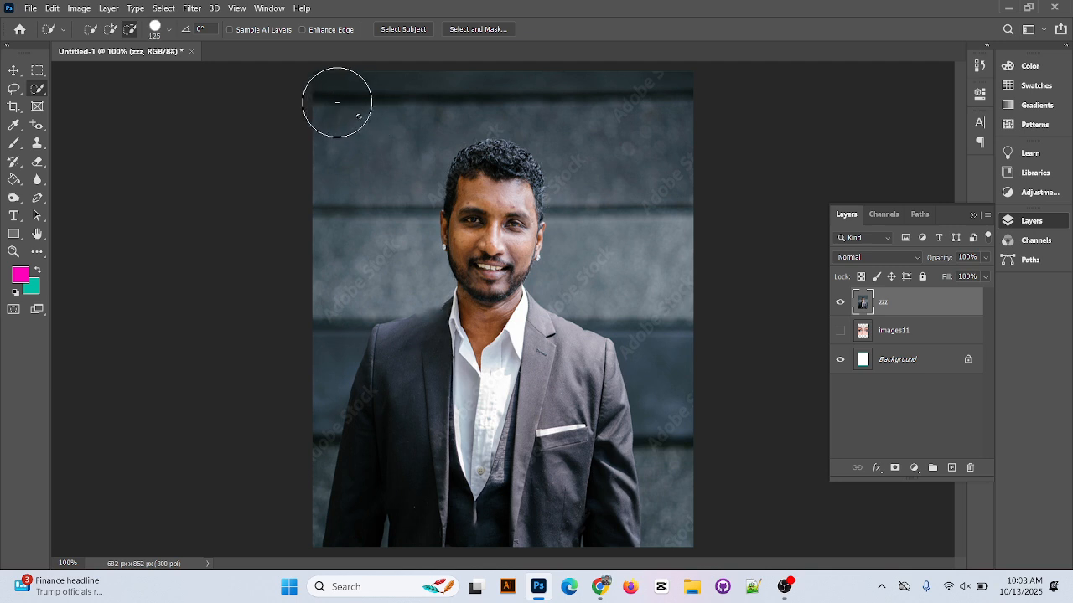
pyautogui.moveTo(341, 125)
pyautogui.mouseDown()
pyautogui.moveTo(361, 156)
pyautogui.moveTo(394, 172)
pyautogui.mouseUp()
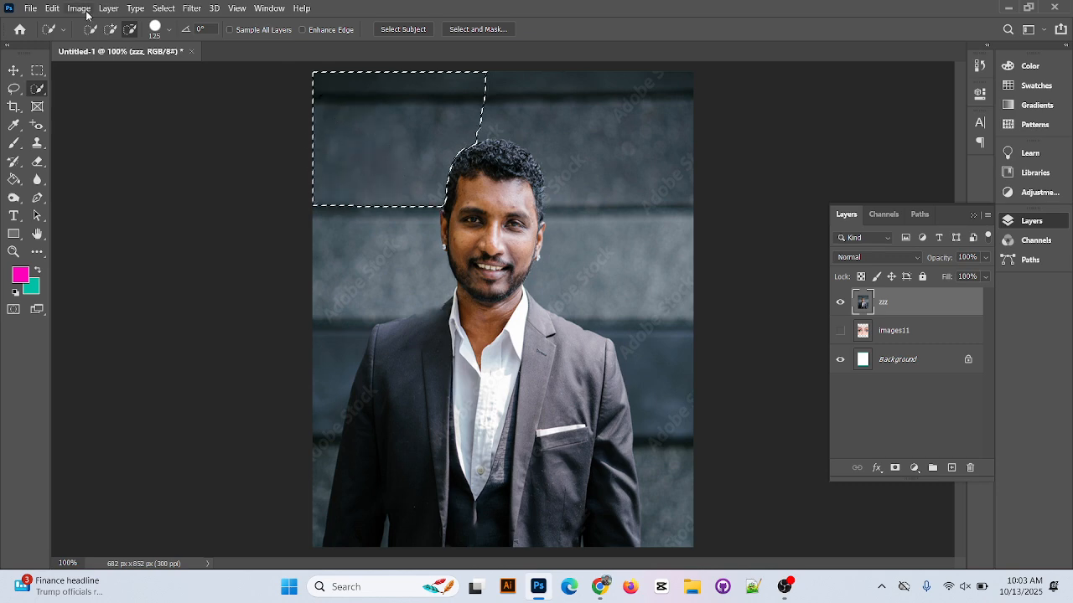
# Add the wall left of the man down to his arm to the selection, leaving the jacket out
pyautogui.click(110, 29)
pyautogui.moveTo(343, 235)
pyautogui.mouseDown()
pyautogui.moveTo(369, 310)
pyautogui.moveTo(328, 347)
pyautogui.moveTo(315, 511)
pyautogui.mouseUp()
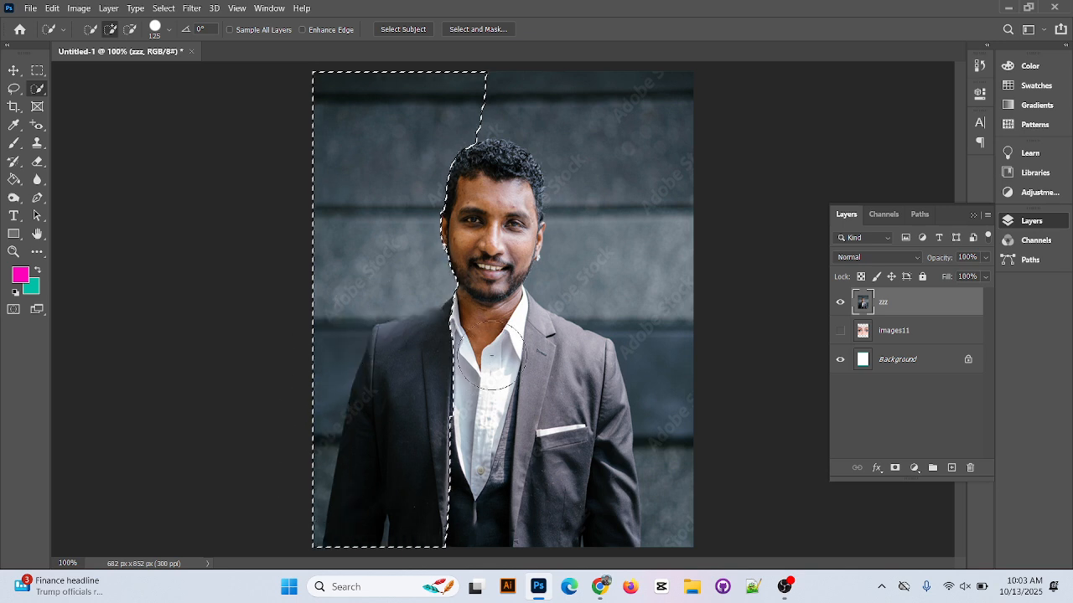
pyautogui.moveTo(414, 335); pyautogui.dragTo(411, 495)
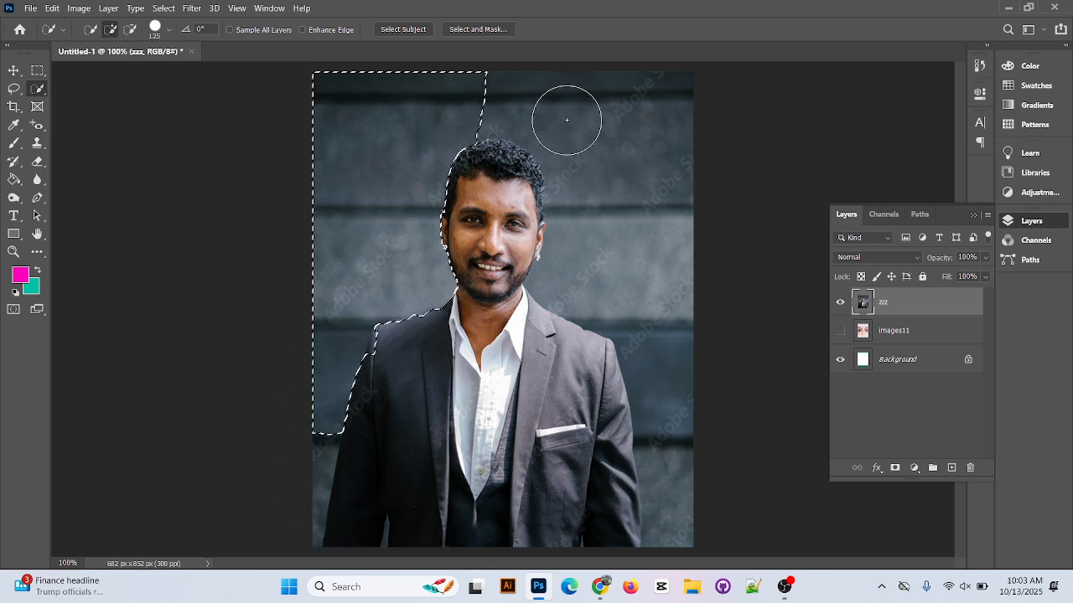
# Add the wall above and to the right of the man to the selection and reduce the brush size to 25
pyautogui.moveTo(567, 119)
pyautogui.mouseDown()
pyautogui.moveTo(597, 123)
pyautogui.moveTo(637, 251)
pyautogui.mouseUp()
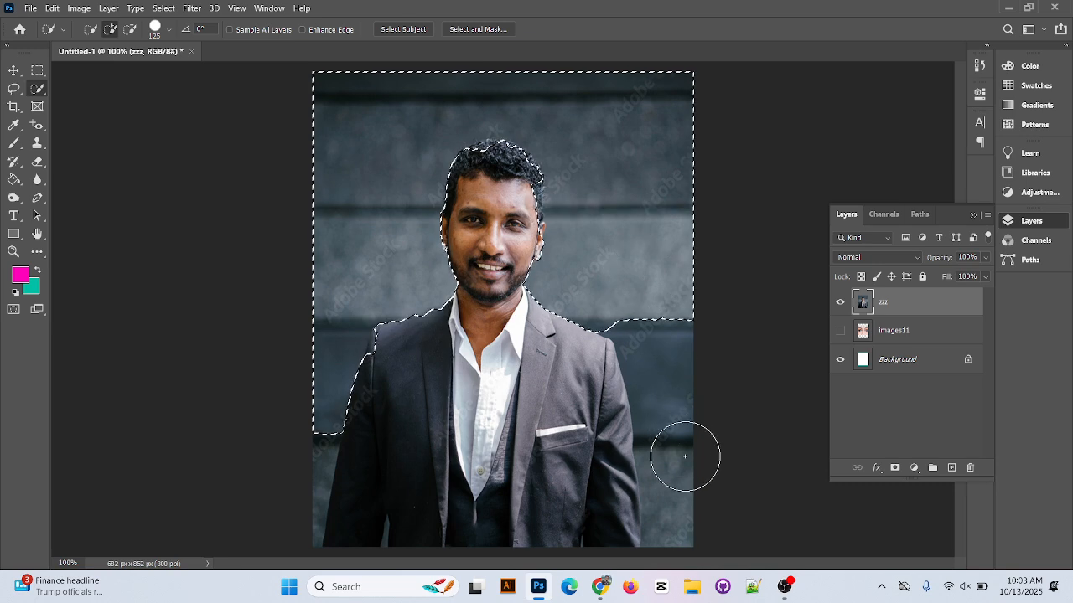
pyautogui.press('[')
pyautogui.press('[')
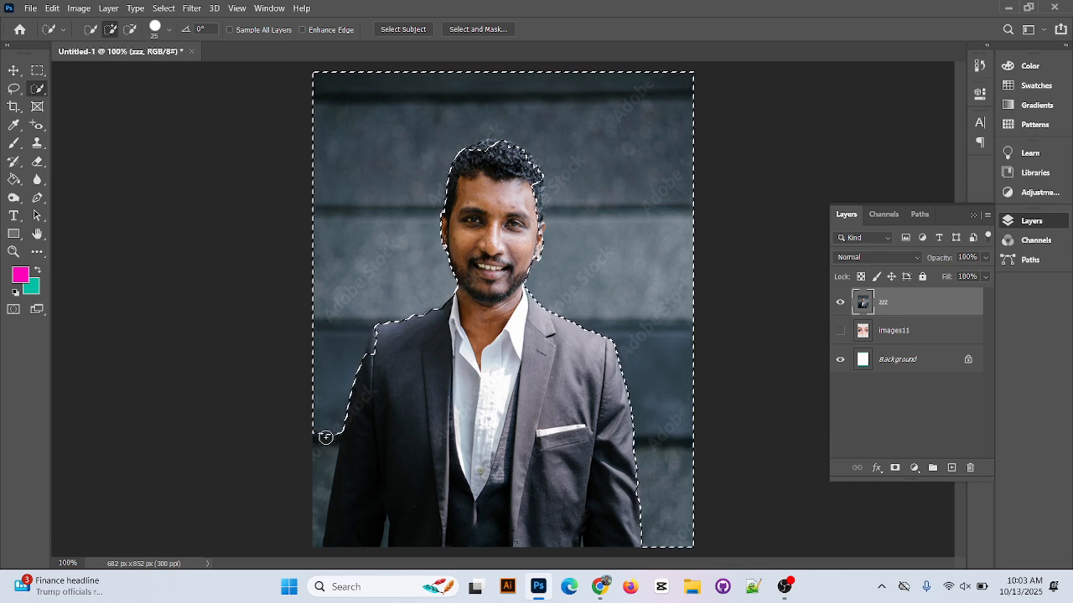
# Add the wall at the photo's lower left corner to the selection and subtract the jacket area from it
pyautogui.moveTo(326, 437)
pyautogui.mouseDown()
pyautogui.moveTo(325, 470)
pyautogui.moveTo(336, 453)
pyautogui.moveTo(416, 419)
pyautogui.moveTo(399, 368)
pyautogui.mouseUp()
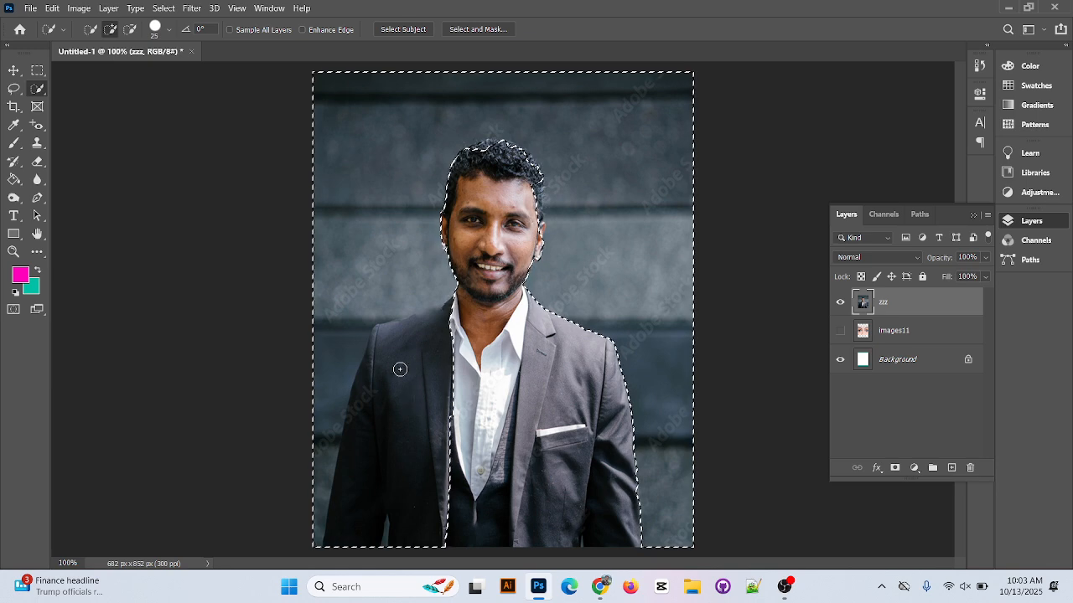
pyautogui.click(130, 30)
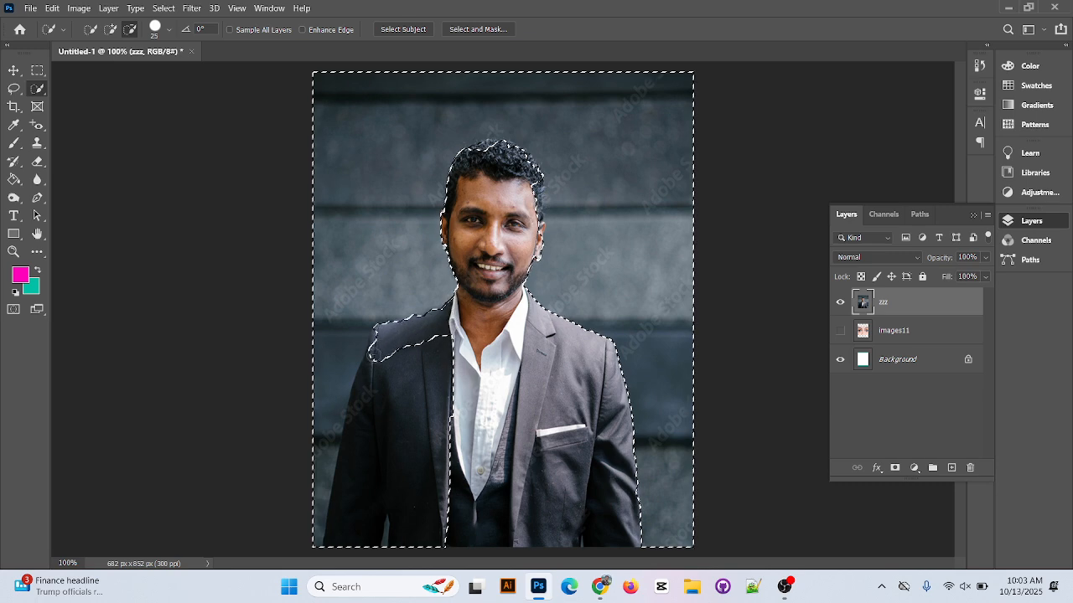
pyautogui.moveTo(451, 381); pyautogui.dragTo(369, 426)
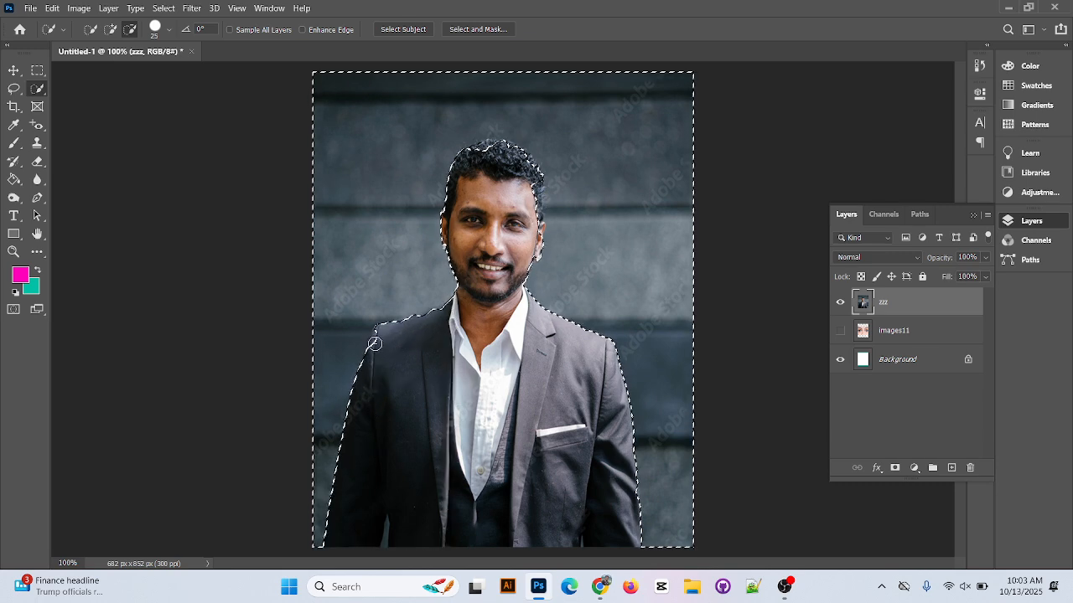
# Refine the selection edge around the man's hair by subtracting the hair with a brush size of 10
pyautogui.hotkey('ctrl', '+')
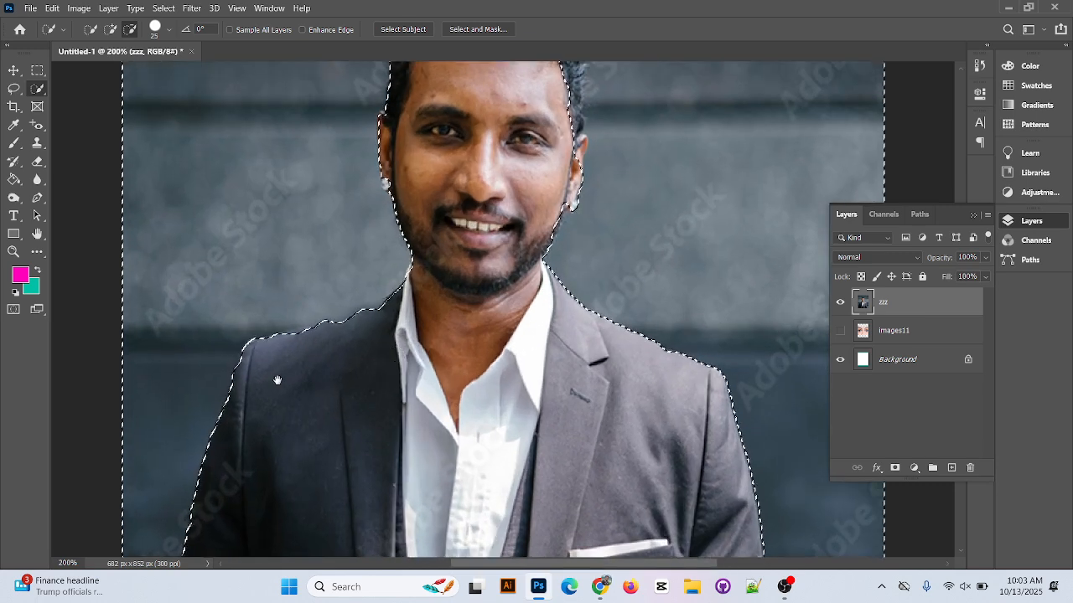
pyautogui.moveTo(262, 387)
pyautogui.mouseDown()
pyautogui.moveTo(285, 518)
pyautogui.moveTo(243, 550)
pyautogui.mouseUp()
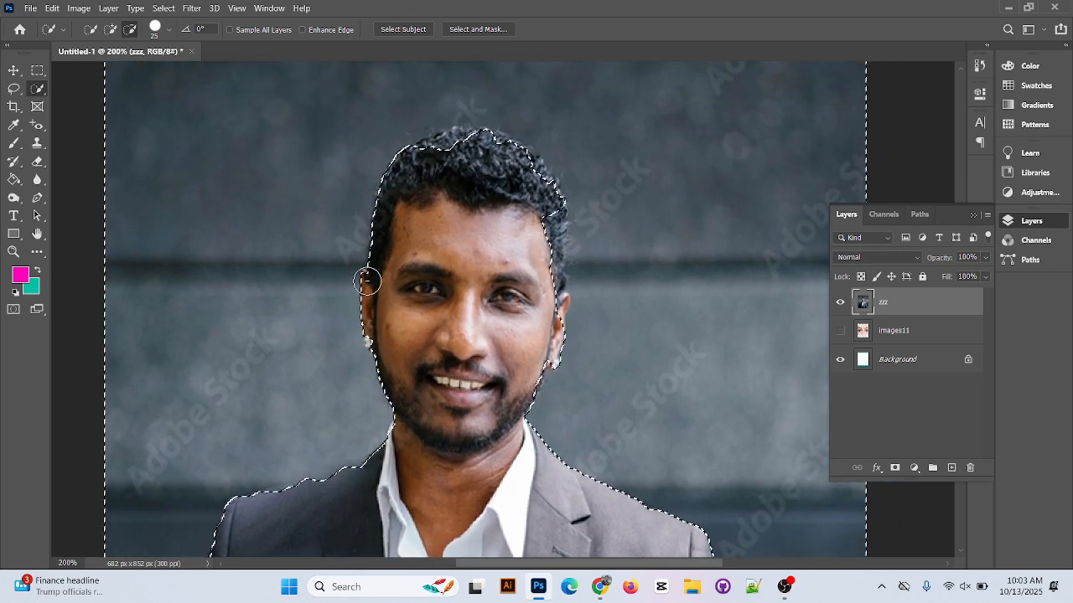
pyautogui.press('[')
pyautogui.press('[')
pyautogui.press('[')
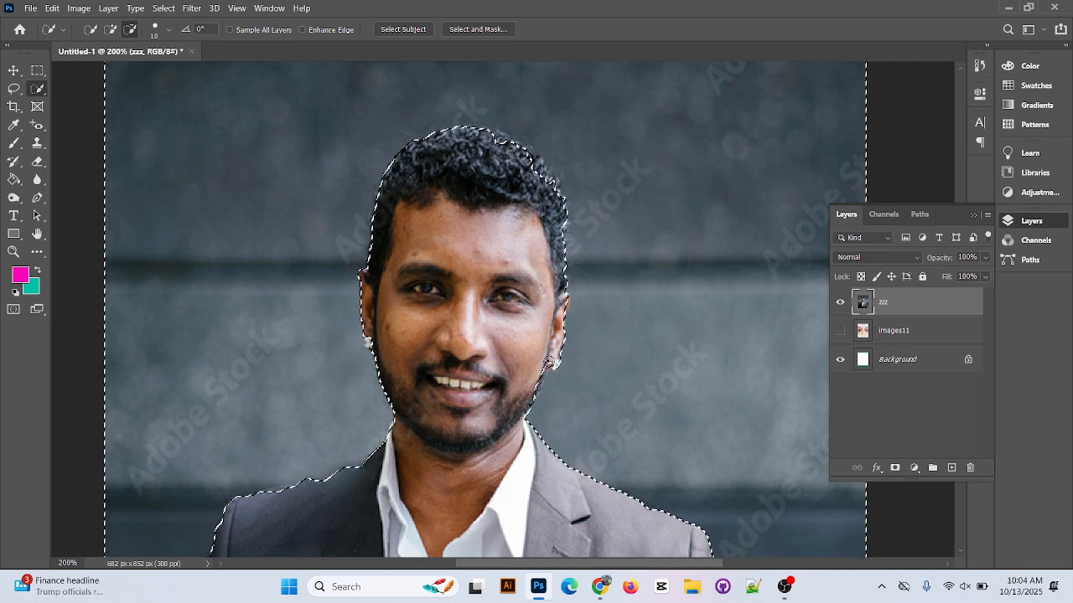
# Delete the selected wall background around the man from the zzz layer
pyautogui.scroll(-6, 554, 383)
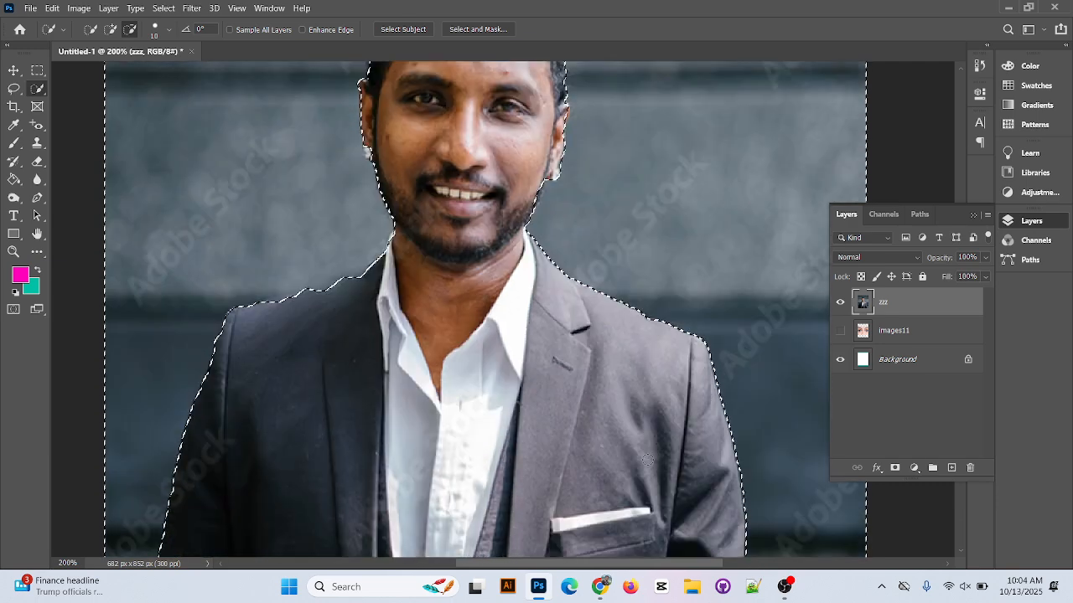
pyautogui.hotkey('ctrl', '-')
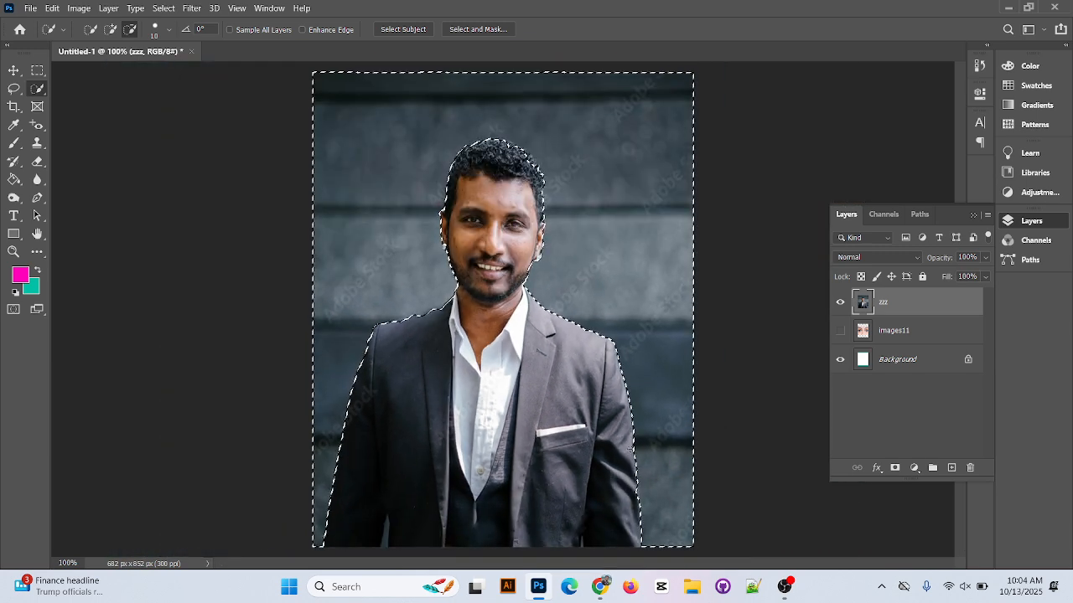
pyautogui.press('Delete')
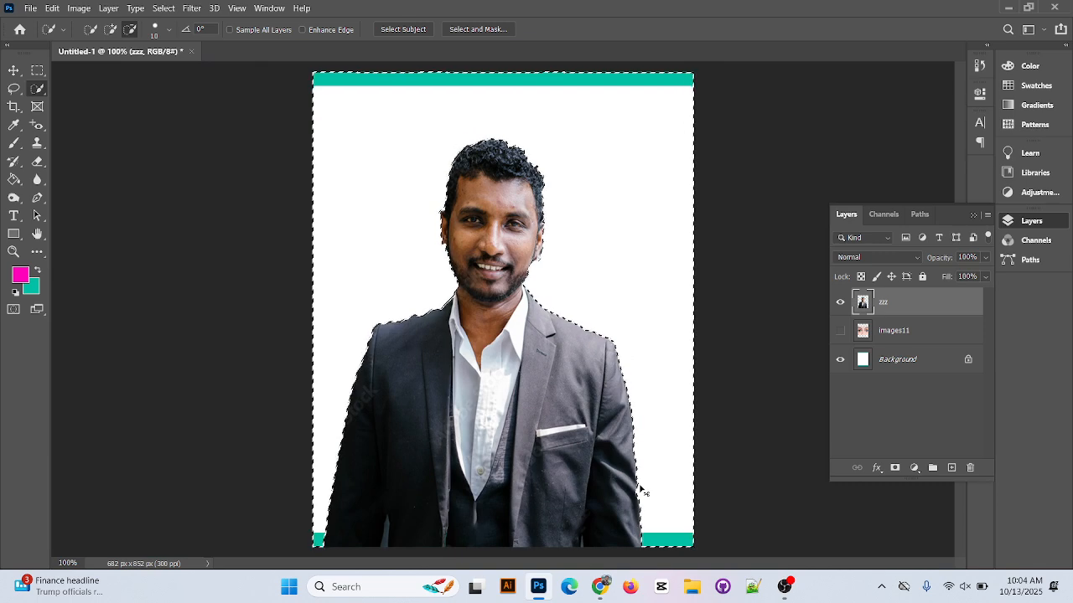
# Clear the selection around the cut-out man and check his edges up close
pyautogui.hotkey('ctrl', 'd')
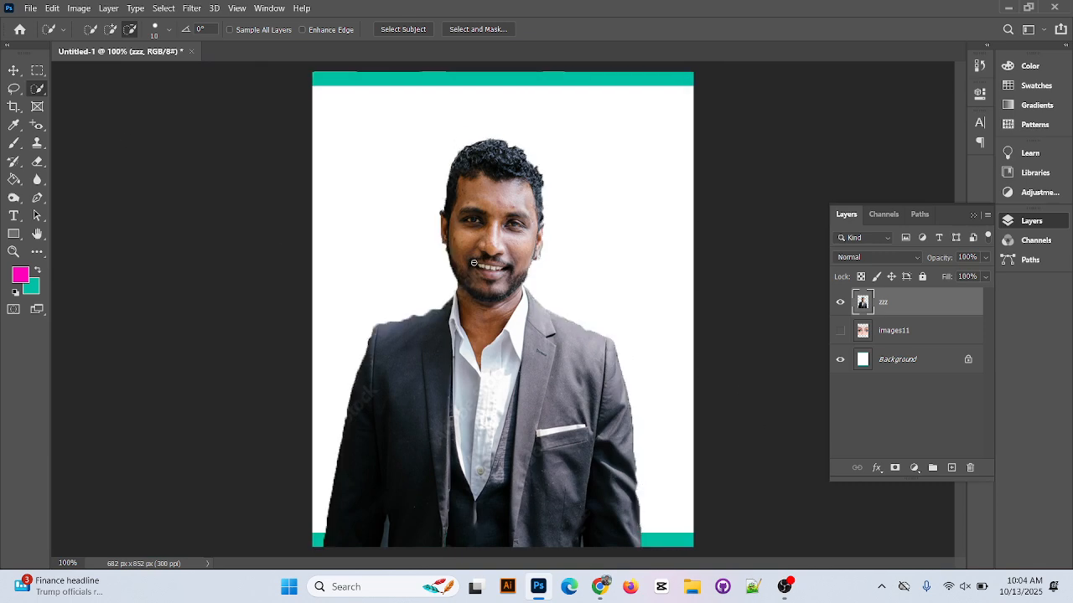
pyautogui.scroll(3, 473, 263)
pyautogui.scroll(-1, 473, 265)
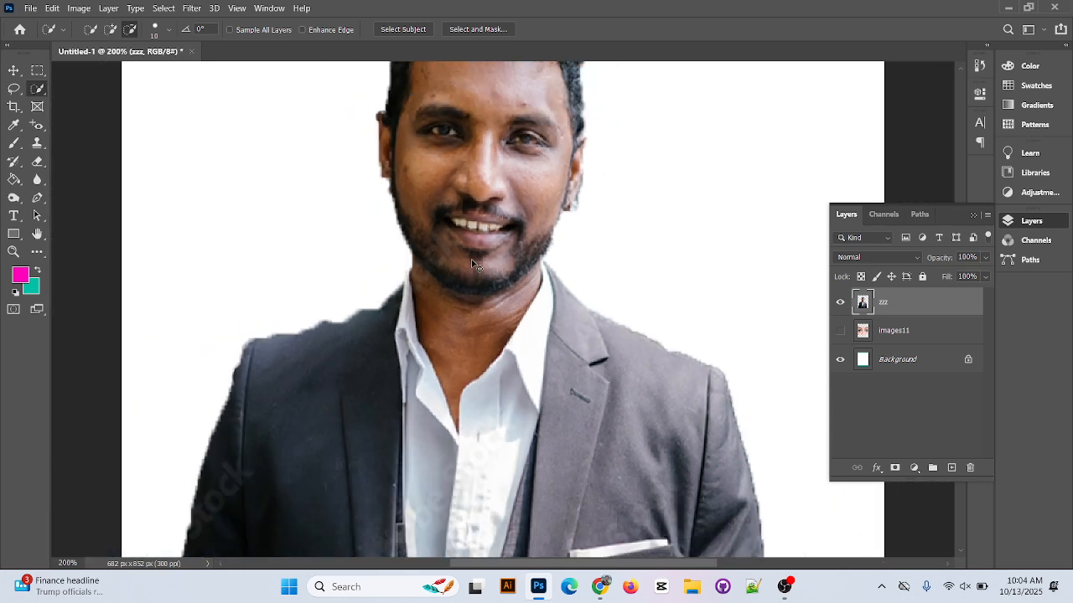
pyautogui.scroll(-1, 471, 259)
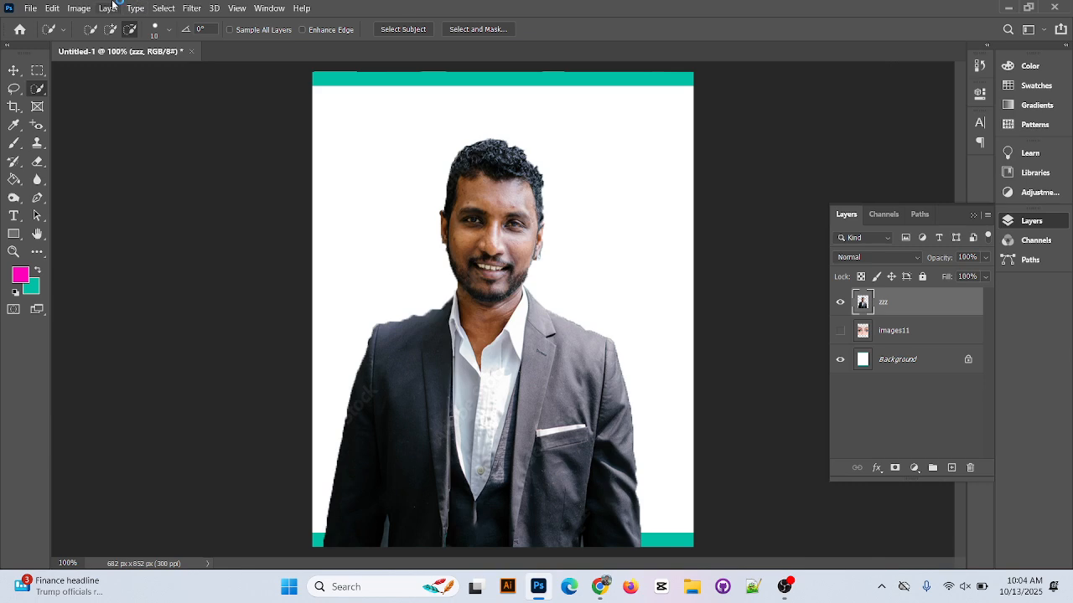
# With the Eraser Tool at size 8, smooth the rough hair outline on the left side of the man's crown
pyautogui.click(39, 163)
pyautogui.rightClick(39, 163)
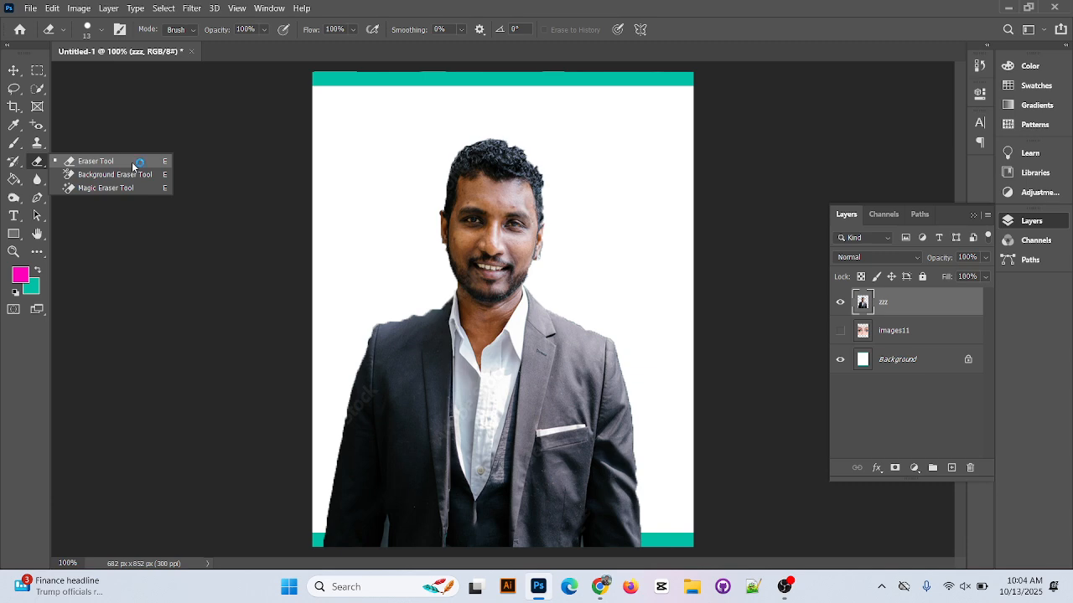
pyautogui.click(124, 165)
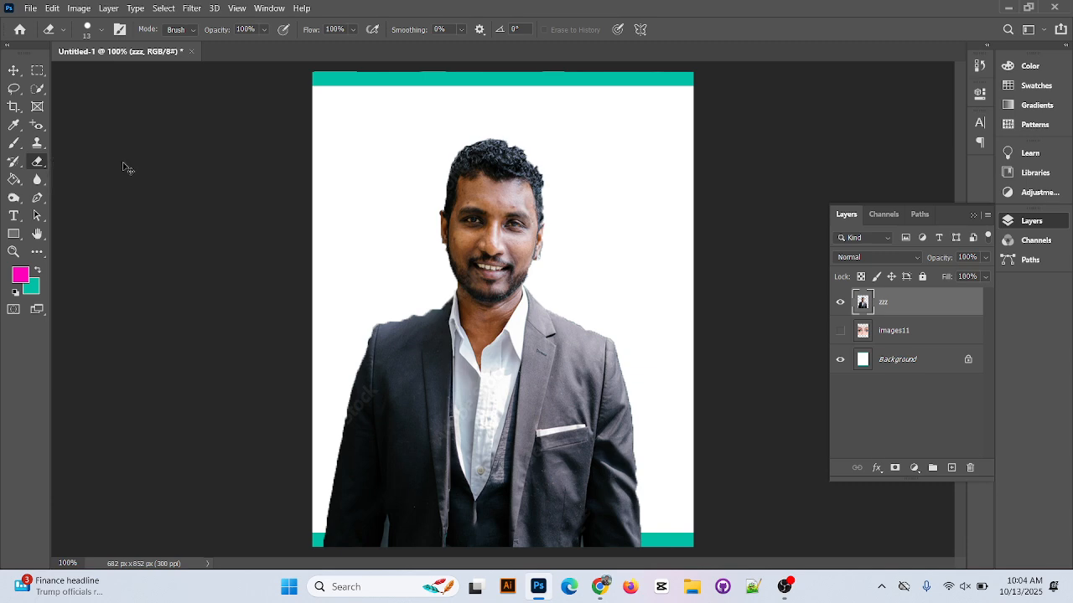
pyautogui.hotkey('ctrl', '+')
pyautogui.hotkey('ctrl', '+')
pyautogui.moveTo(521, 113); pyautogui.dragTo(519, 391)
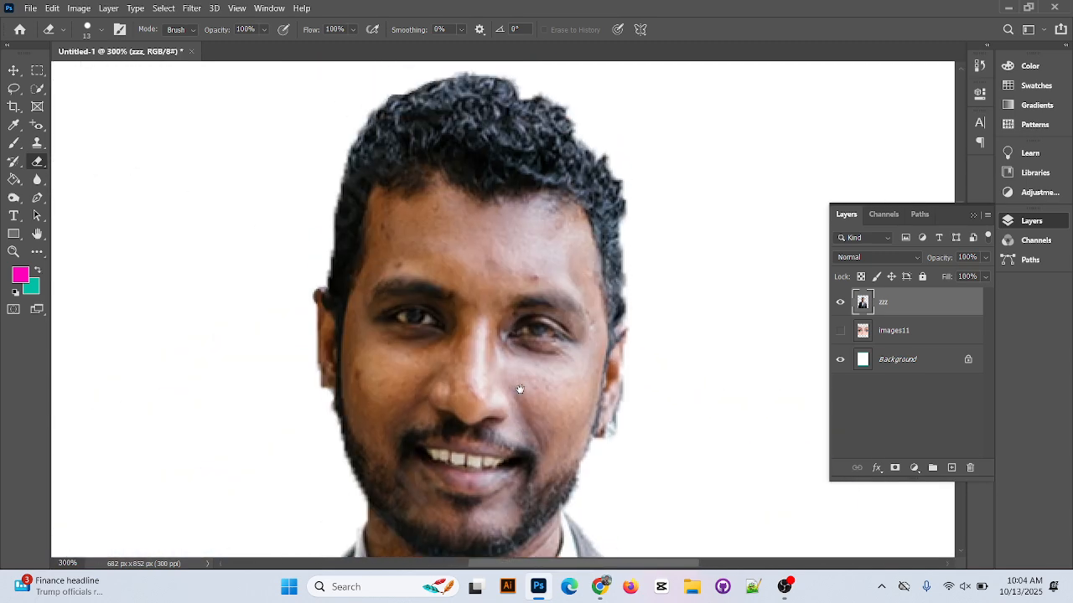
pyautogui.moveTo(458, 124); pyautogui.dragTo(433, 328)
pyautogui.hotkey('ctrl', '+')
pyautogui.hotkey('ctrl', '+')
pyautogui.hotkey('ctrl', '+')
pyautogui.hotkey('ctrl', '+')
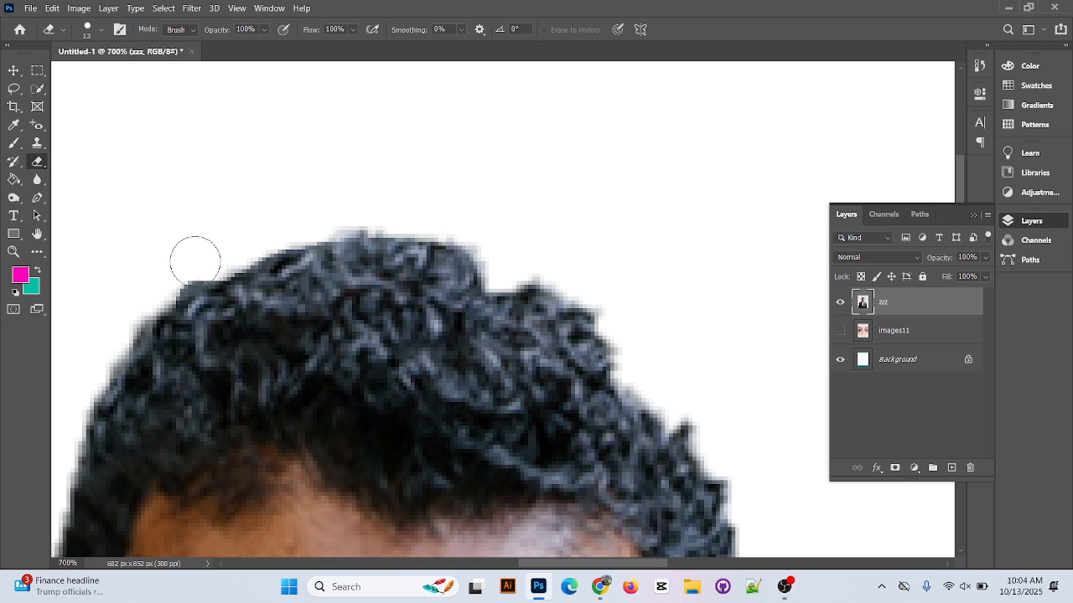
pyautogui.press('[')
pyautogui.press('[')
pyautogui.press('[')
pyautogui.moveTo(210, 270)
pyautogui.mouseDown()
pyautogui.moveTo(360, 227)
pyautogui.moveTo(474, 256)
pyautogui.moveTo(355, 244)
pyautogui.moveTo(228, 260)
pyautogui.moveTo(121, 334)
pyautogui.mouseUp()
# Erase the uneven curls along the top and right side of the man's crown
pyautogui.moveTo(456, 247)
pyautogui.mouseDown()
pyautogui.moveTo(489, 249)
pyautogui.moveTo(570, 302)
pyautogui.moveTo(605, 348)
pyautogui.moveTo(594, 307)
pyautogui.moveTo(667, 435)
pyautogui.moveTo(708, 467)
pyautogui.moveTo(738, 511)
pyautogui.mouseUp()
pyautogui.moveTo(536, 289)
pyautogui.mouseDown()
pyautogui.moveTo(410, 254)
pyautogui.moveTo(452, 257)
pyautogui.moveTo(562, 316)
pyautogui.moveTo(537, 290)
pyautogui.moveTo(583, 336)
pyautogui.mouseUp()
pyautogui.hotkey('ctrl', 'z')
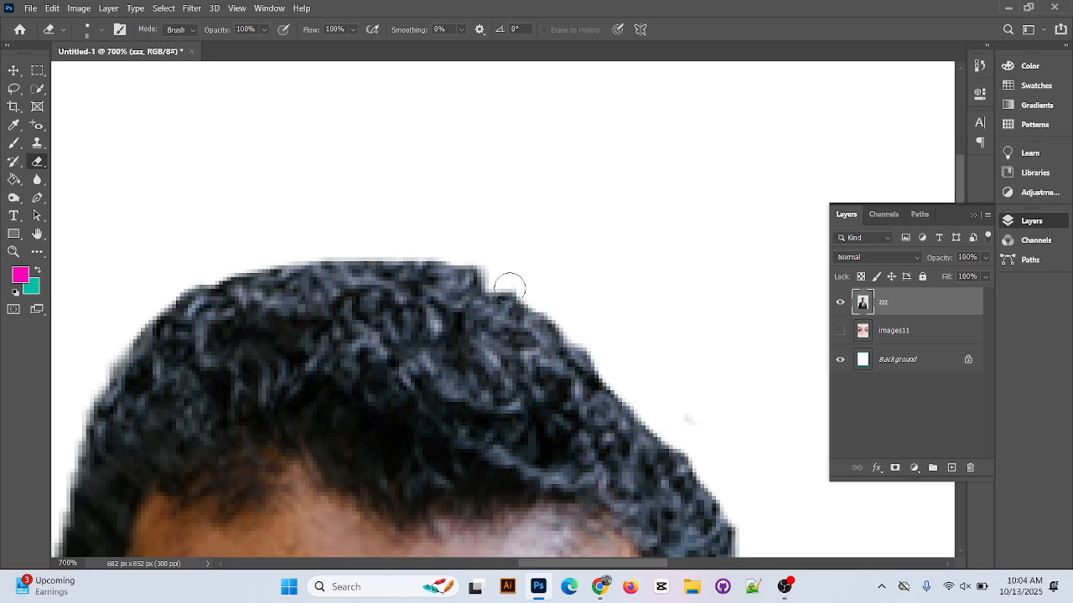
pyautogui.moveTo(510, 288)
pyautogui.mouseDown()
pyautogui.moveTo(446, 262)
pyautogui.moveTo(476, 274)
pyautogui.mouseUp()
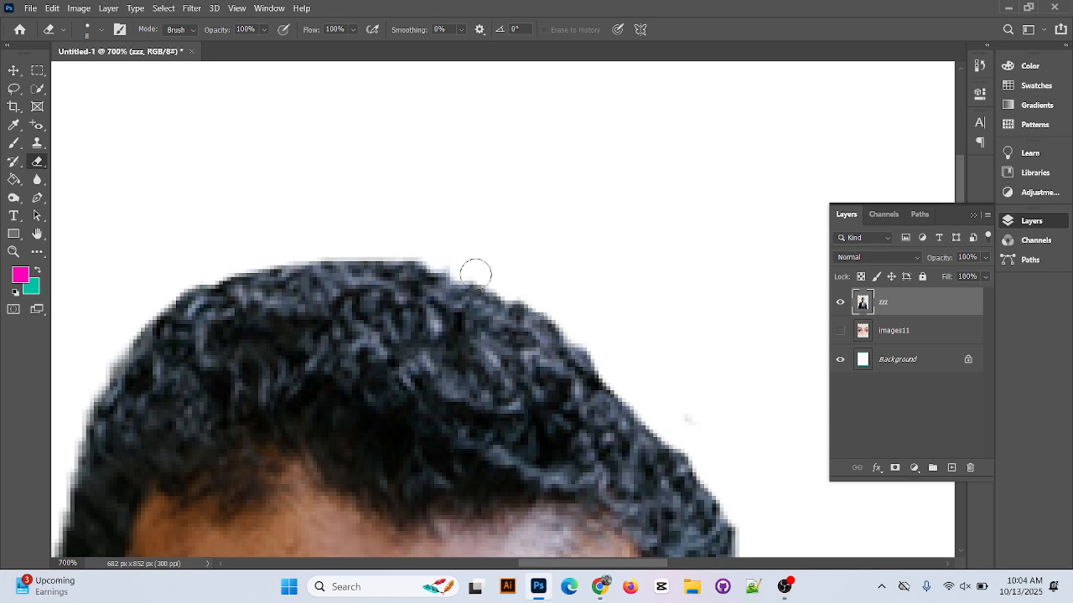
# Erase the jagged hair outline beside the forehead on the photo's right side
pyautogui.moveTo(503, 358)
pyautogui.mouseDown()
pyautogui.moveTo(98, 12)
pyautogui.moveTo(120, 33)
pyautogui.mouseUp()
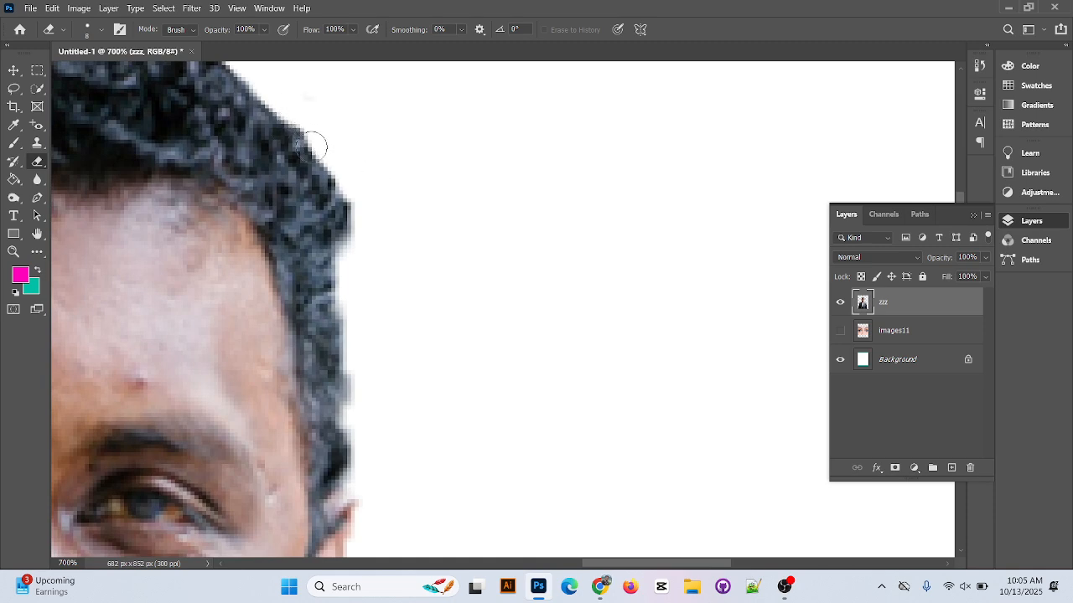
pyautogui.moveTo(309, 134)
pyautogui.mouseDown()
pyautogui.moveTo(342, 294)
pyautogui.moveTo(341, 191)
pyautogui.moveTo(318, 163)
pyautogui.mouseUp()
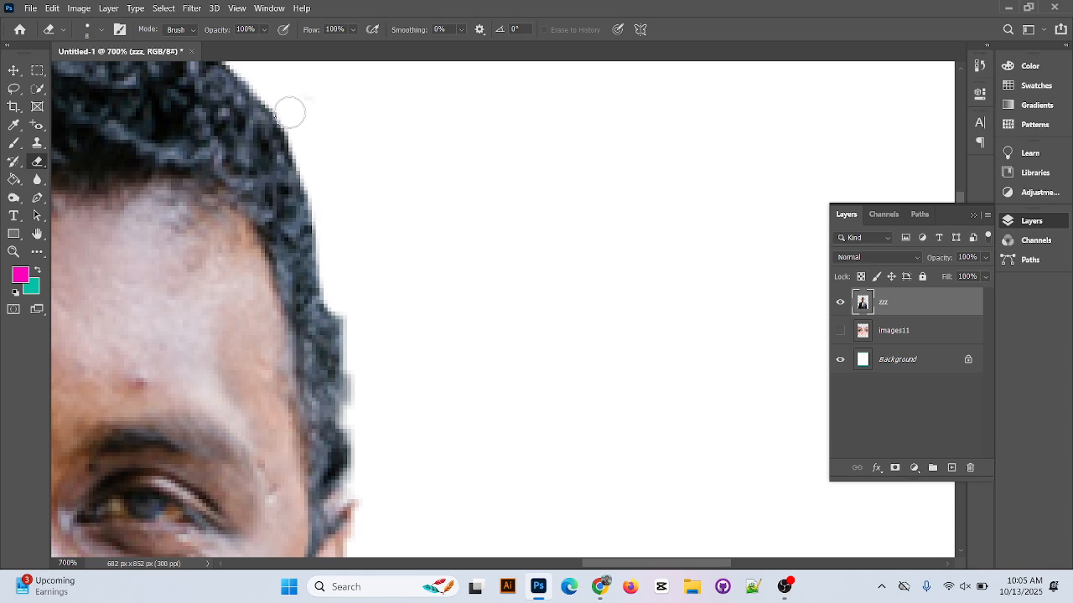
pyautogui.moveTo(355, 350); pyautogui.dragTo(290, 146)
# Erase the leftover fringe around the ear and earring and along the beard on the photo's right side
pyautogui.moveTo(294, 109)
pyautogui.mouseDown()
pyautogui.moveTo(310, 379)
pyautogui.moveTo(327, 384)
pyautogui.moveTo(355, 258)
pyautogui.moveTo(358, 136)
pyautogui.mouseUp()
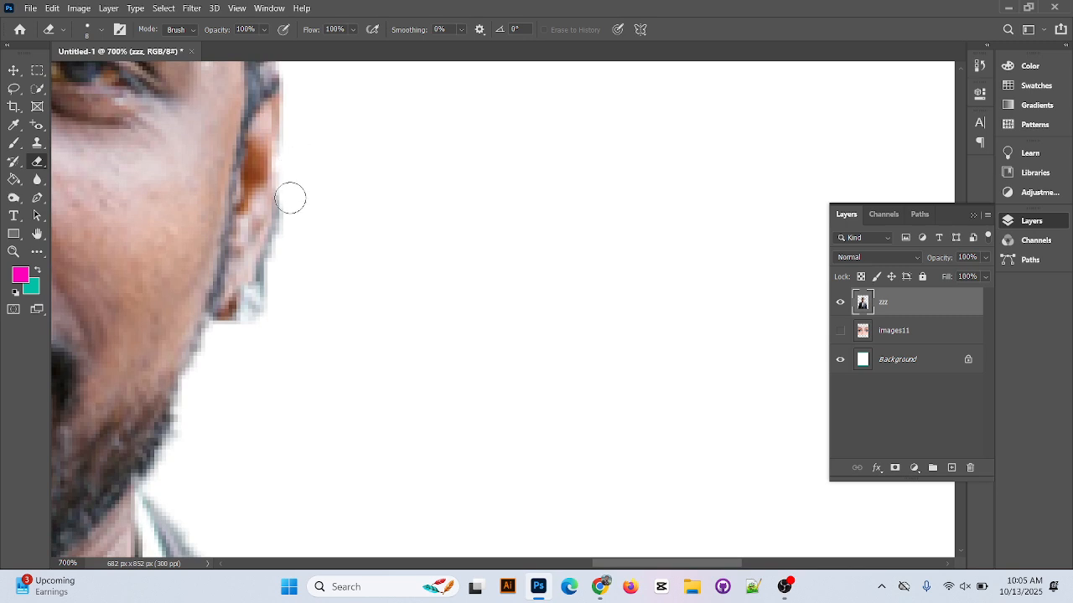
pyautogui.moveTo(290, 198)
pyautogui.mouseDown()
pyautogui.moveTo(258, 313)
pyautogui.moveTo(236, 333)
pyautogui.mouseUp()
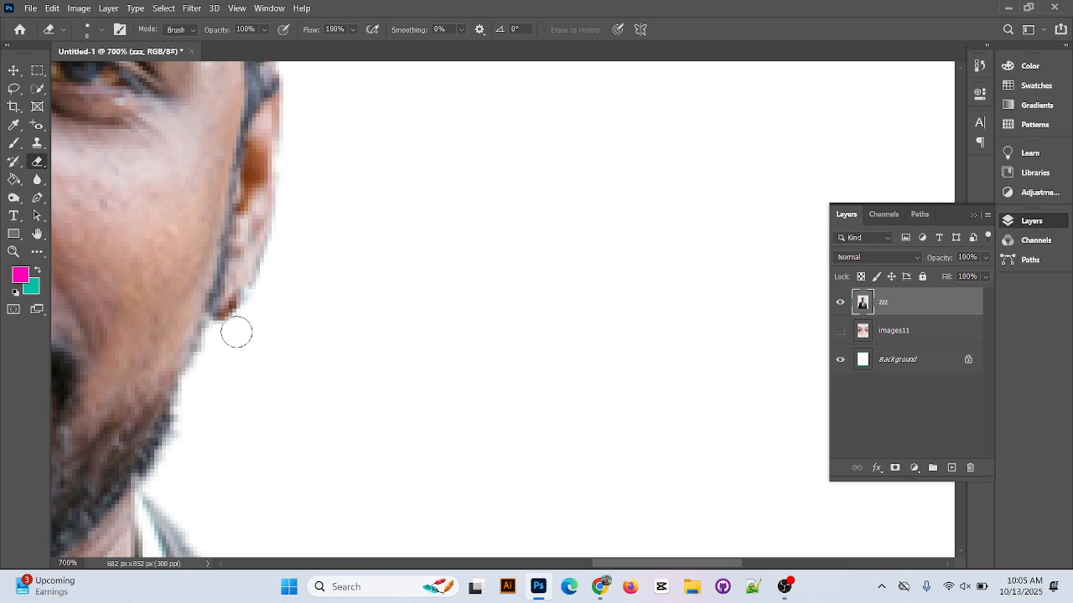
pyautogui.scroll(-5, 328, 306)
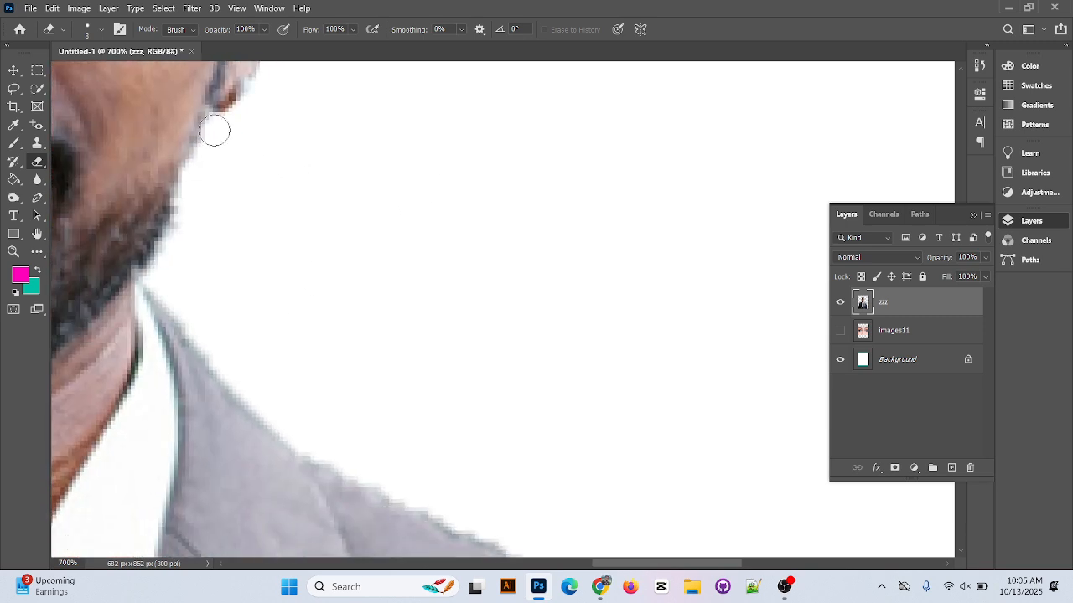
pyautogui.moveTo(213, 130)
pyautogui.mouseDown()
pyautogui.moveTo(160, 274)
pyautogui.moveTo(215, 142)
pyautogui.mouseUp()
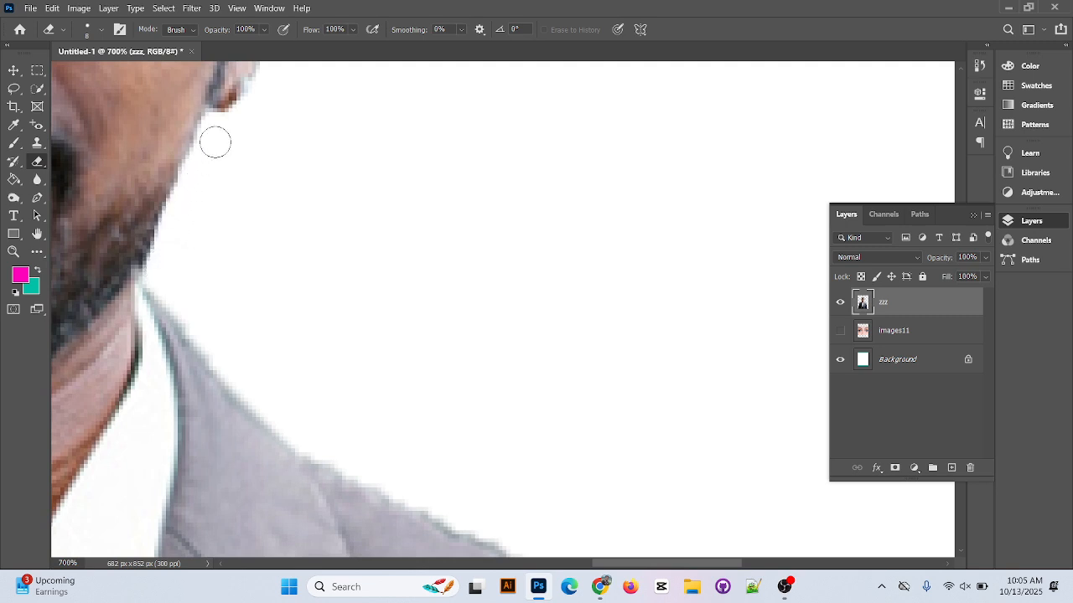
# Smooth the jacket's shoulder and upper sleeve outline on the photo's right side with the eraser
pyautogui.scroll(-7, 283, 125)
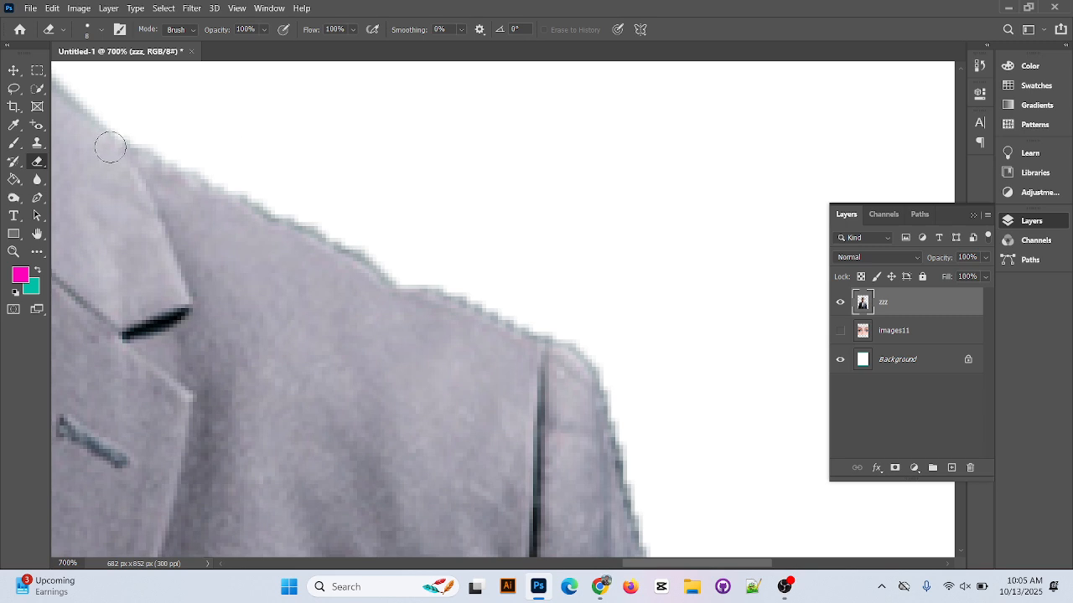
pyautogui.moveTo(199, 163); pyautogui.dragTo(568, 333)
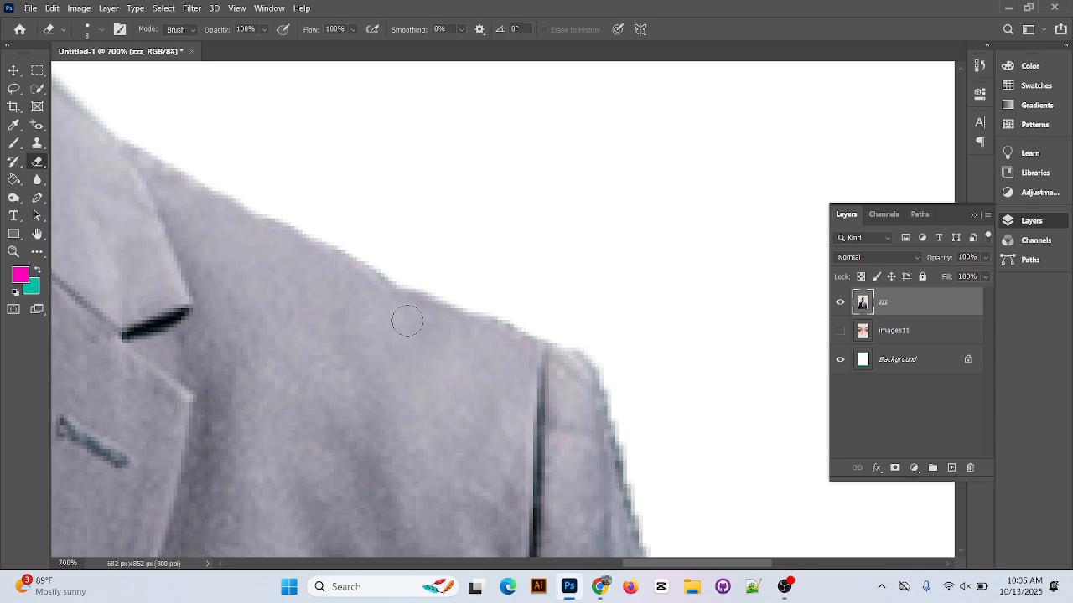
pyautogui.scroll(-5, 563, 347)
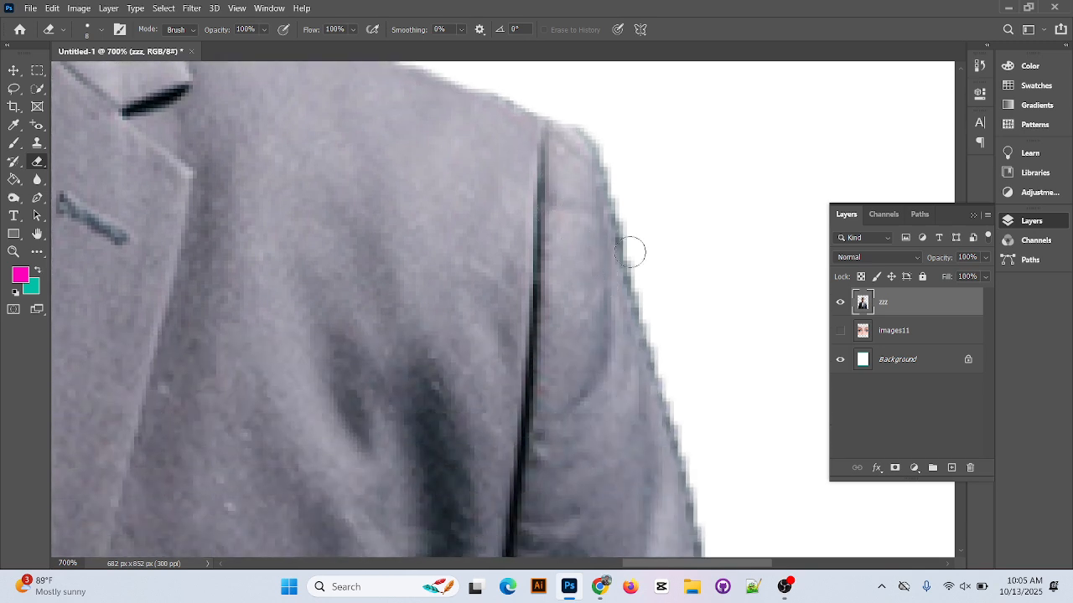
pyautogui.moveTo(580, 118)
pyautogui.mouseDown()
pyautogui.moveTo(624, 209)
pyautogui.moveTo(718, 543)
pyautogui.moveTo(694, 501)
pyautogui.mouseUp()
# Erase the leftover wall pixels along the right-hand sleeve down to the bottom edge of the photo
pyautogui.moveTo(629, 464)
pyautogui.mouseDown()
pyautogui.moveTo(438, 185)
pyautogui.moveTo(418, 121)
pyautogui.moveTo(479, 110)
pyautogui.moveTo(519, 293)
pyautogui.moveTo(530, 426)
pyautogui.moveTo(482, 347)
pyautogui.moveTo(424, 135)
pyautogui.mouseUp()
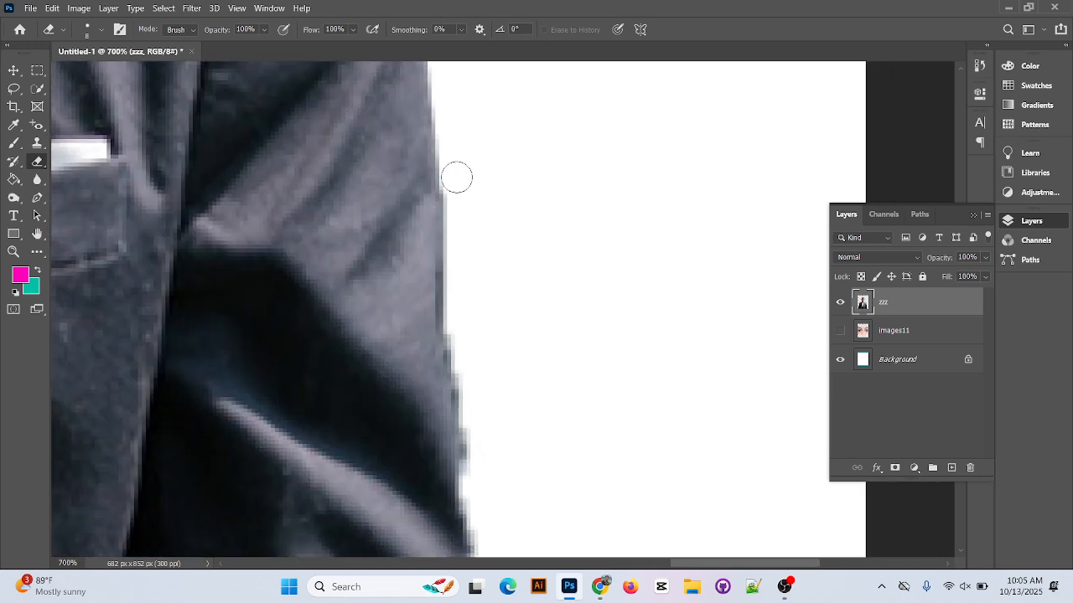
pyautogui.moveTo(457, 177)
pyautogui.mouseDown()
pyautogui.moveTo(475, 477)
pyautogui.moveTo(453, 307)
pyautogui.moveTo(393, 198)
pyautogui.moveTo(352, 52)
pyautogui.mouseUp()
pyautogui.moveTo(404, 131); pyautogui.dragTo(436, 456)
pyautogui.moveTo(408, 395)
pyautogui.mouseDown()
pyautogui.moveTo(372, 189)
pyautogui.moveTo(349, 121)
pyautogui.mouseUp()
pyautogui.moveTo(377, 168)
pyautogui.mouseDown()
pyautogui.moveTo(388, 242)
pyautogui.moveTo(391, 473)
pyautogui.mouseUp()
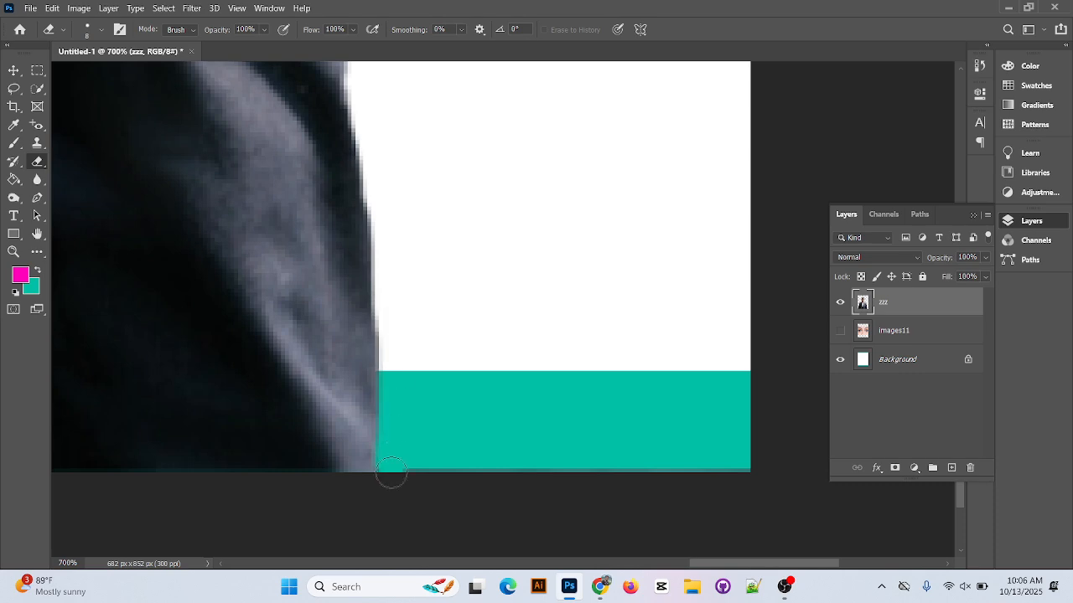
# Erase the protruding fringe at the top of the ear on the photo's left side
pyautogui.moveTo(326, 272); pyautogui.dragTo(512, 469)
pyautogui.moveTo(512, 330); pyautogui.dragTo(603, 503)
pyautogui.moveTo(350, 242); pyautogui.dragTo(520, 469)
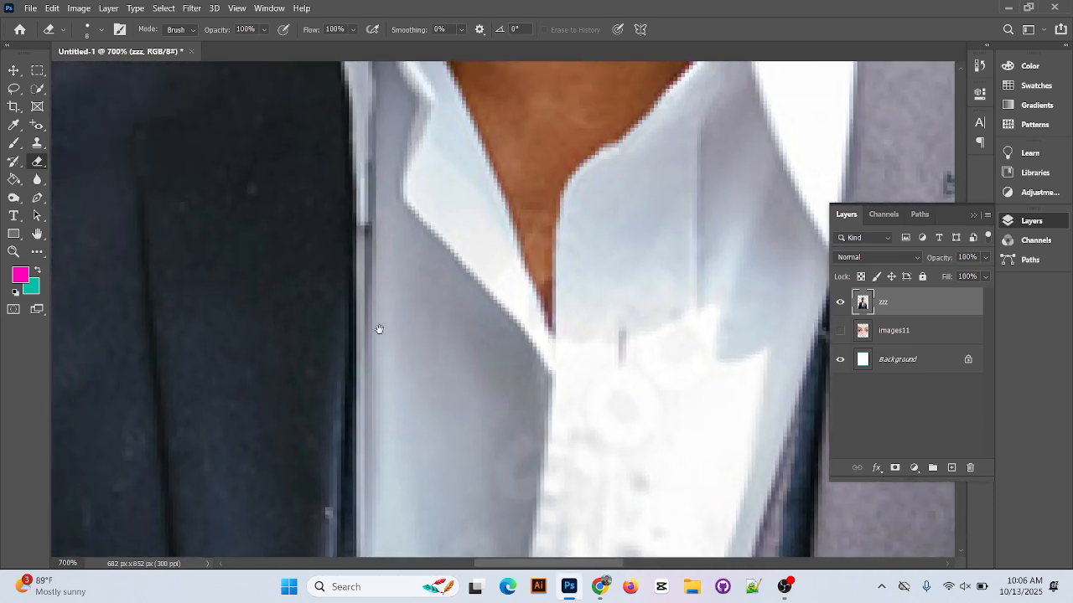
pyautogui.moveTo(379, 329); pyautogui.dragTo(461, 528)
pyautogui.moveTo(522, 89); pyautogui.dragTo(525, 354)
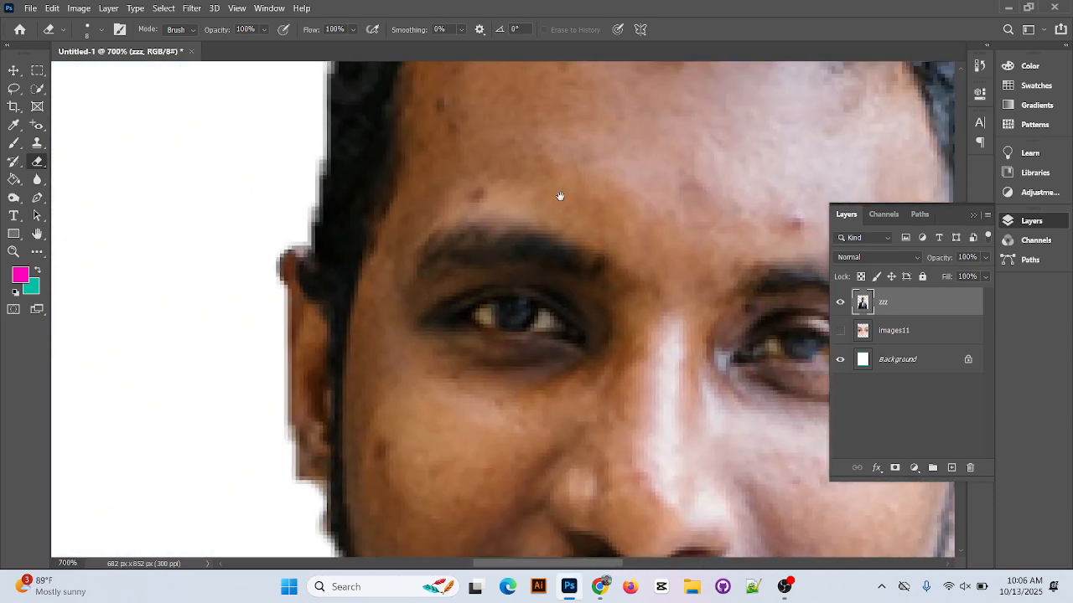
pyautogui.moveTo(560, 196); pyautogui.dragTo(550, 406)
pyautogui.moveTo(566, 130); pyautogui.dragTo(550, 294)
pyautogui.moveTo(461, 394)
pyautogui.mouseDown()
pyautogui.moveTo(478, 297)
pyautogui.moveTo(480, 140)
pyautogui.mouseUp()
pyautogui.moveTo(414, 288); pyautogui.dragTo(430, 206)
pyautogui.moveTo(364, 337); pyautogui.dragTo(376, 228)
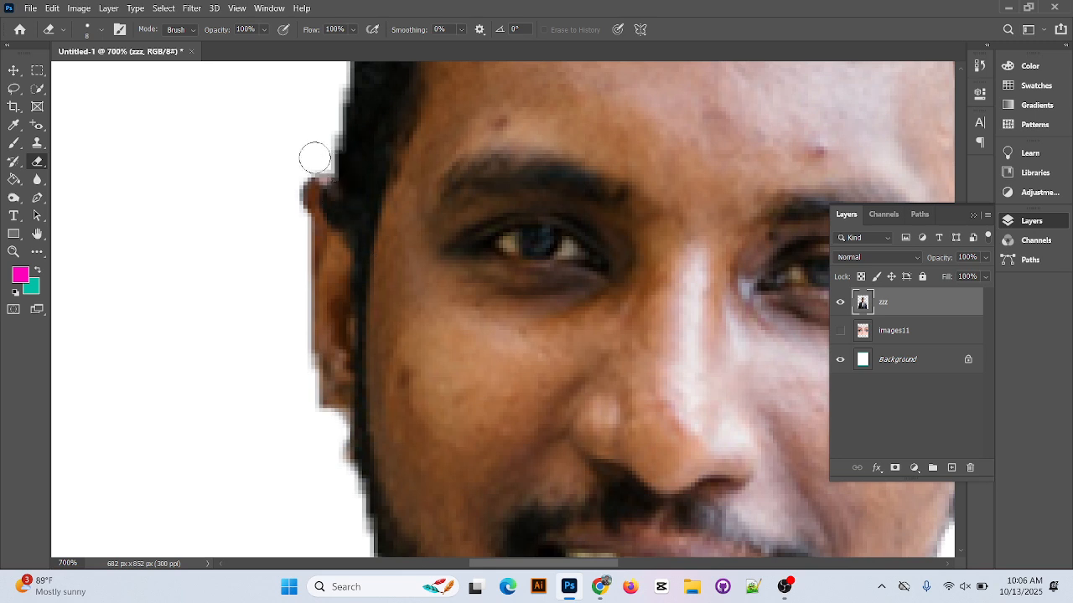
pyautogui.moveTo(312, 160); pyautogui.dragTo(291, 208)
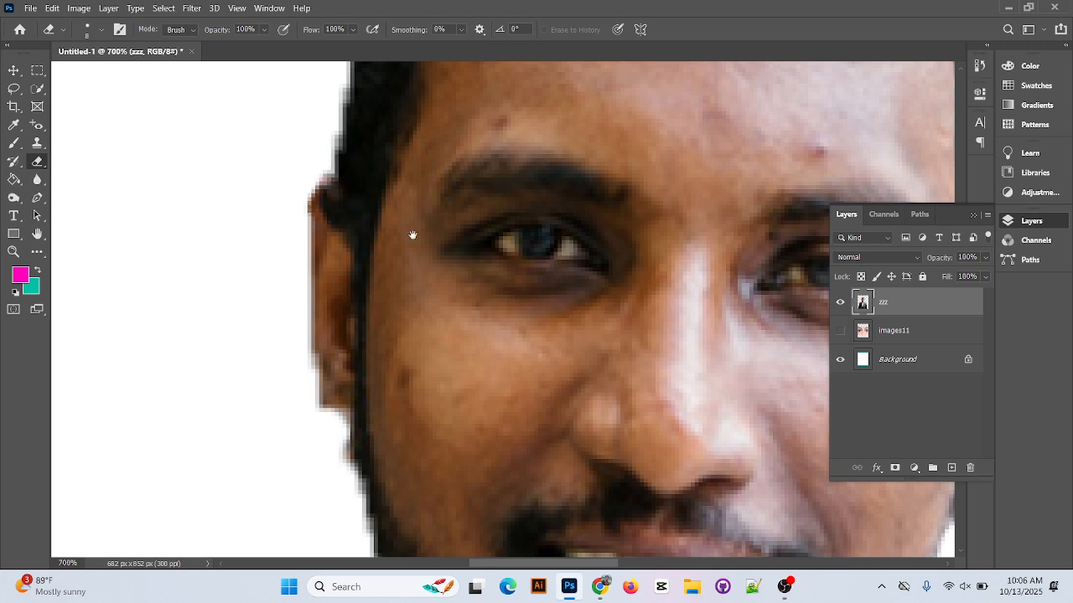
# Erase the uneven outline from the jaw to the jacket shoulder on the photo's left side
pyautogui.moveTo(413, 234)
pyautogui.mouseDown()
pyautogui.moveTo(344, 129)
pyautogui.moveTo(251, 147)
pyautogui.moveTo(216, 124)
pyautogui.moveTo(231, 143)
pyautogui.moveTo(254, 249)
pyautogui.mouseUp()
pyautogui.moveTo(293, 380); pyautogui.dragTo(275, 149)
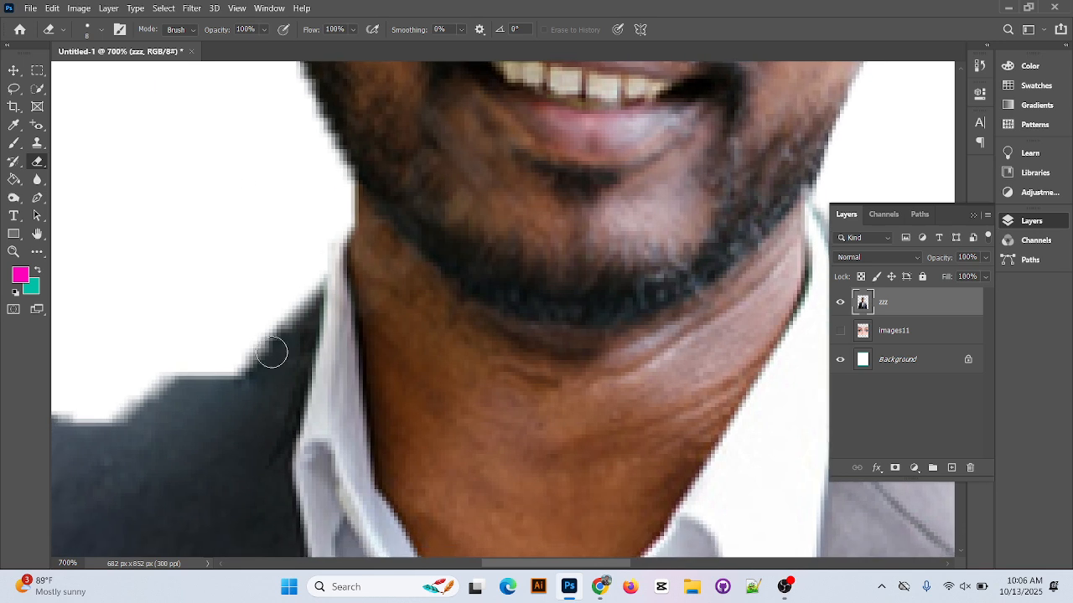
pyautogui.moveTo(244, 379)
pyautogui.mouseDown()
pyautogui.moveTo(288, 299)
pyautogui.moveTo(293, 249)
pyautogui.moveTo(230, 237)
pyautogui.moveTo(204, 258)
pyautogui.moveTo(314, 209)
pyautogui.moveTo(273, 201)
pyautogui.moveTo(186, 218)
pyautogui.moveTo(412, 155)
pyautogui.mouseUp()
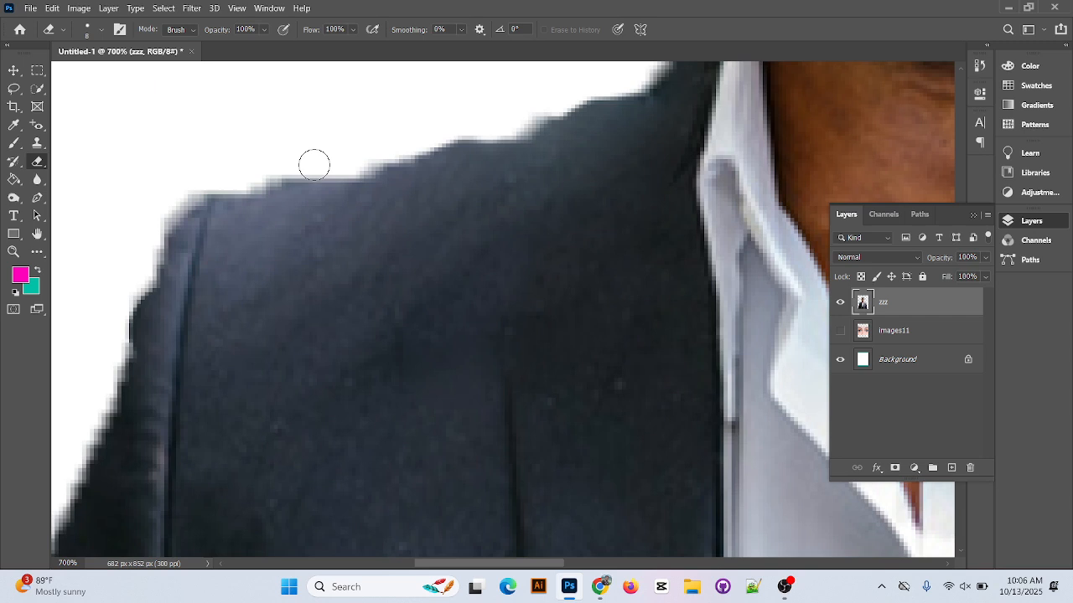
pyautogui.moveTo(305, 186)
pyautogui.mouseDown()
pyautogui.moveTo(283, 175)
pyautogui.moveTo(192, 196)
pyautogui.moveTo(150, 249)
pyautogui.moveTo(134, 323)
pyautogui.mouseUp()
pyautogui.moveTo(134, 323)
pyautogui.mouseDown()
pyautogui.moveTo(340, 136)
pyautogui.moveTo(326, 120)
pyautogui.moveTo(311, 176)
pyautogui.moveTo(326, 143)
pyautogui.moveTo(270, 215)
pyautogui.mouseUp()
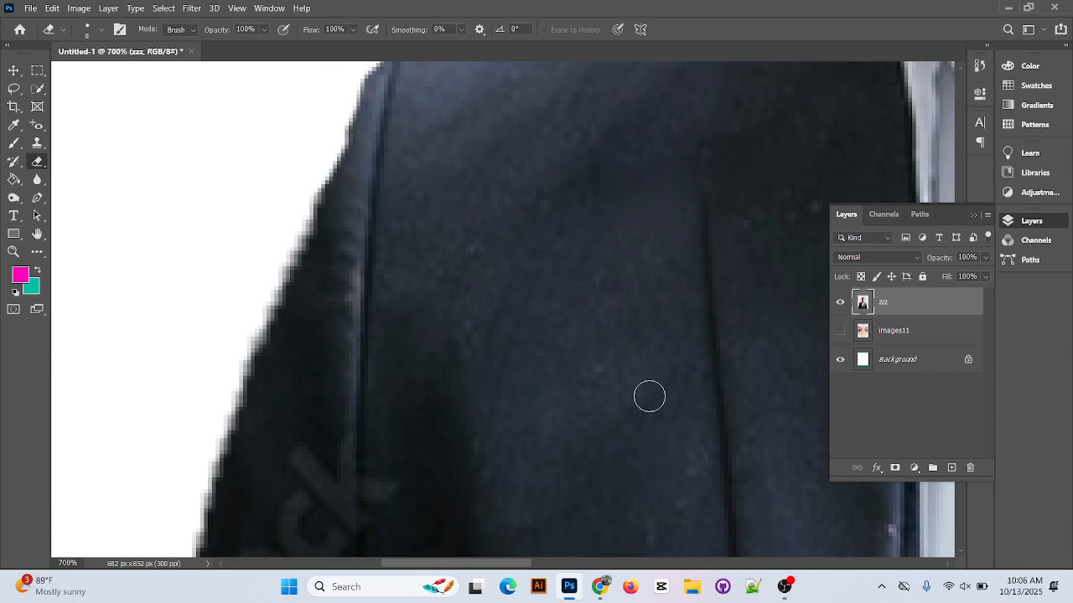
# Inspect the left-hand sleeve outline down to the bottom edge and review the whole cut-out
pyautogui.moveTo(450, 442); pyautogui.dragTo(481, 220)
pyautogui.moveTo(226, 350); pyautogui.dragTo(270, 189)
pyautogui.moveTo(207, 392); pyautogui.dragTo(251, 90)
pyautogui.moveTo(176, 481); pyautogui.dragTo(201, 294)
pyautogui.moveTo(191, 478); pyautogui.dragTo(203, 300)
pyautogui.hotkey('ctrl', '-')
pyautogui.hotkey('ctrl', '-')
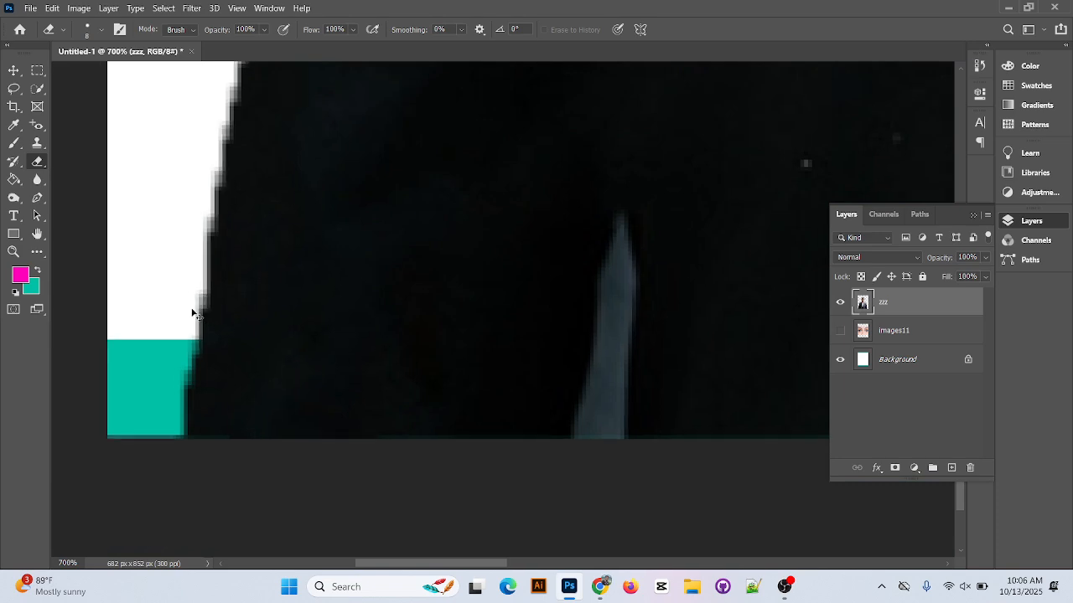
pyautogui.hotkey('ctrl', '-')
pyautogui.hotkey('ctrl', '-')
pyautogui.hotkey('ctrl', '-')
pyautogui.hotkey('ctrl', '-')
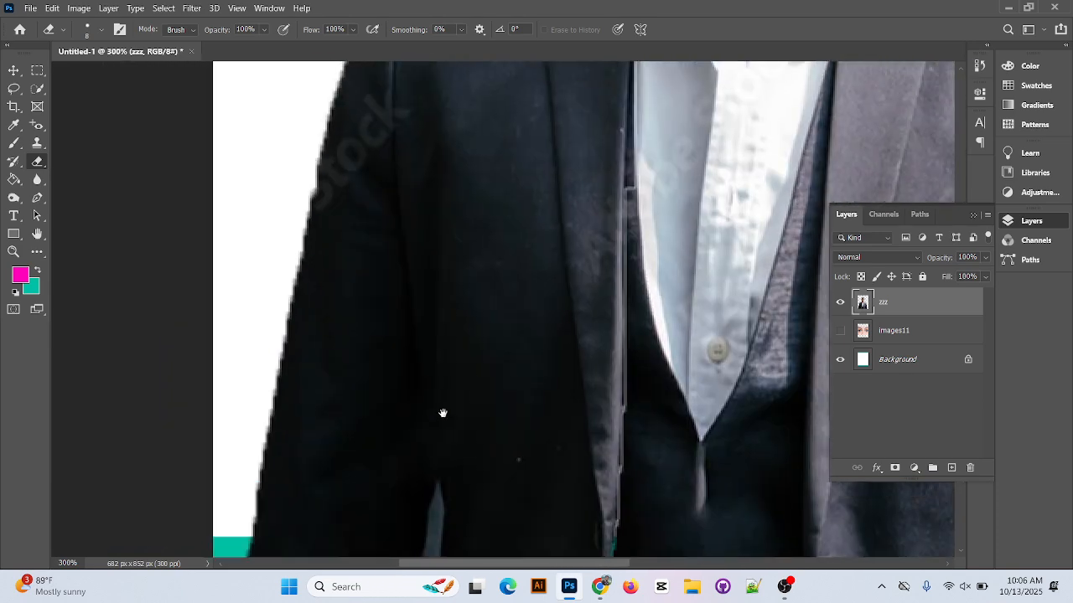
pyautogui.hotkey('ctrl', '-')
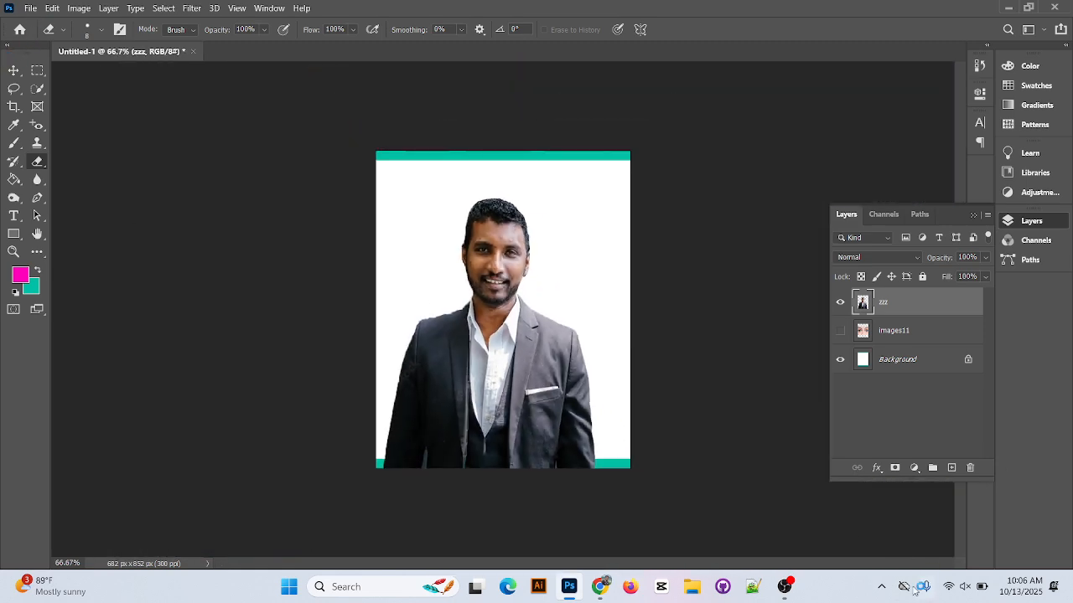
# Create a new document 40 mm wide and 50 mm high at 300 pixels/inch
pyautogui.click(30, 7)
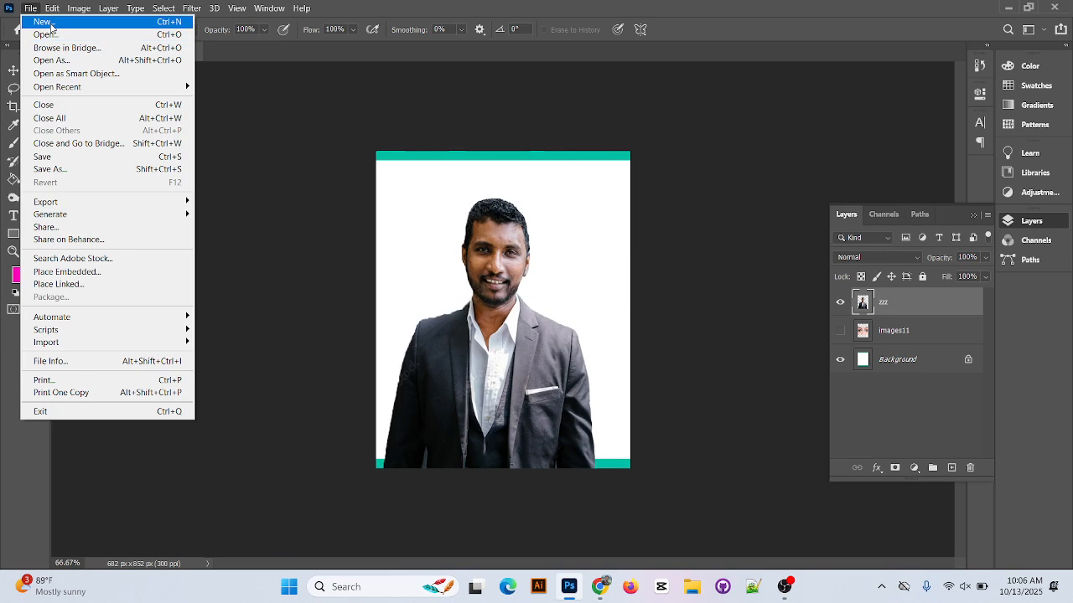
pyautogui.click(38, 17)
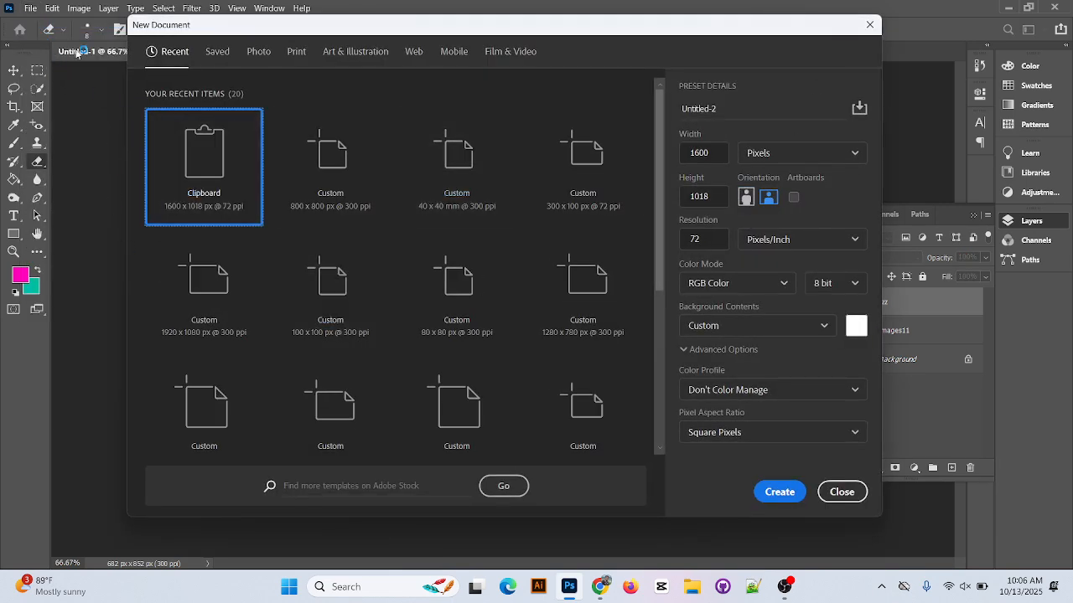
pyautogui.click(790, 161)
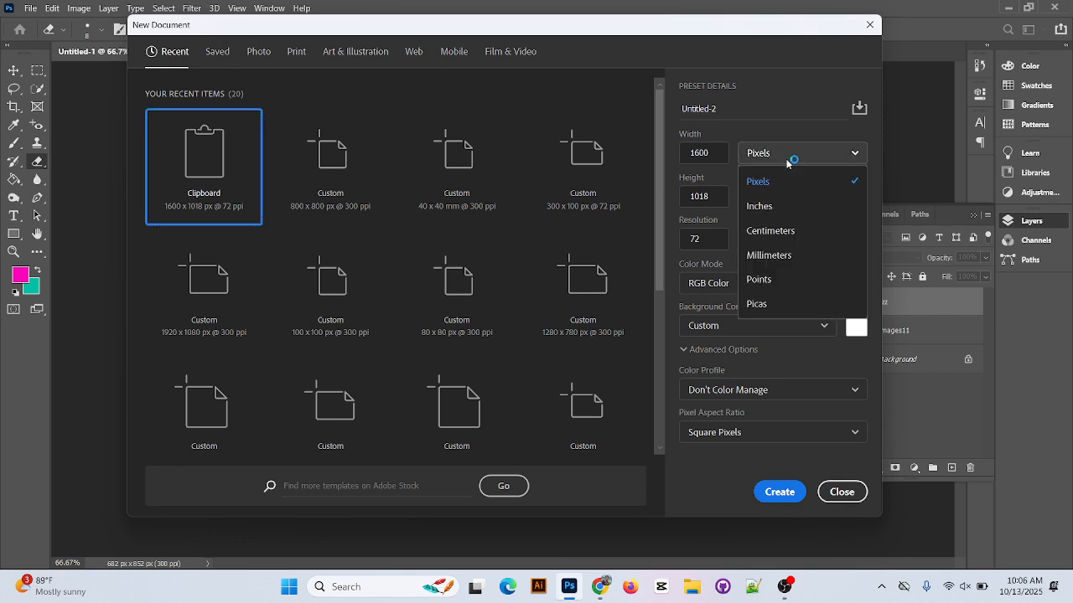
pyautogui.click(795, 255)
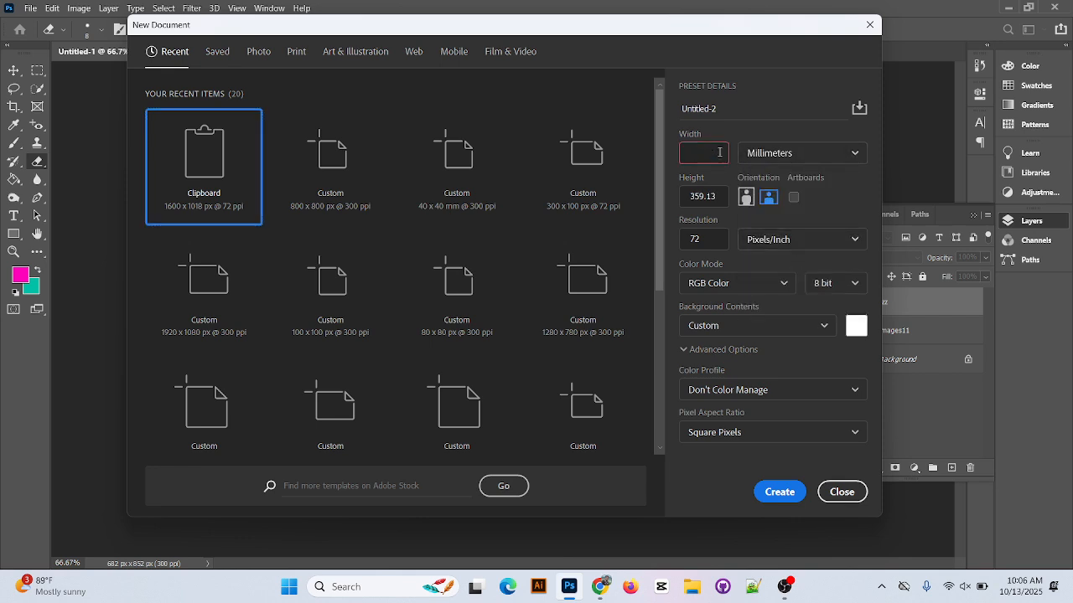
pyautogui.write('40')
pyautogui.click(721, 201)
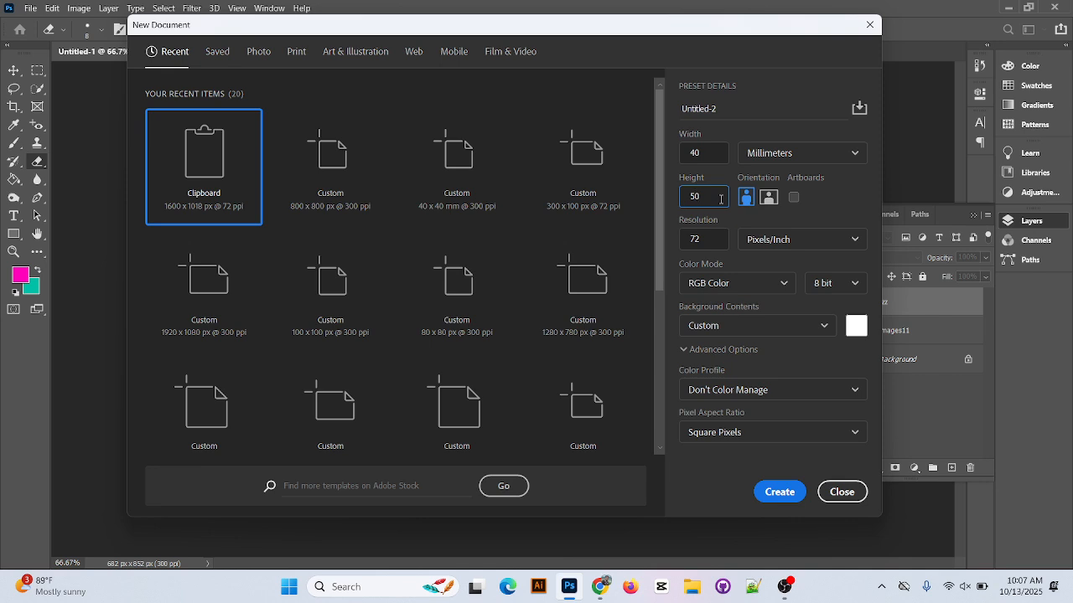
pyautogui.click(706, 234)
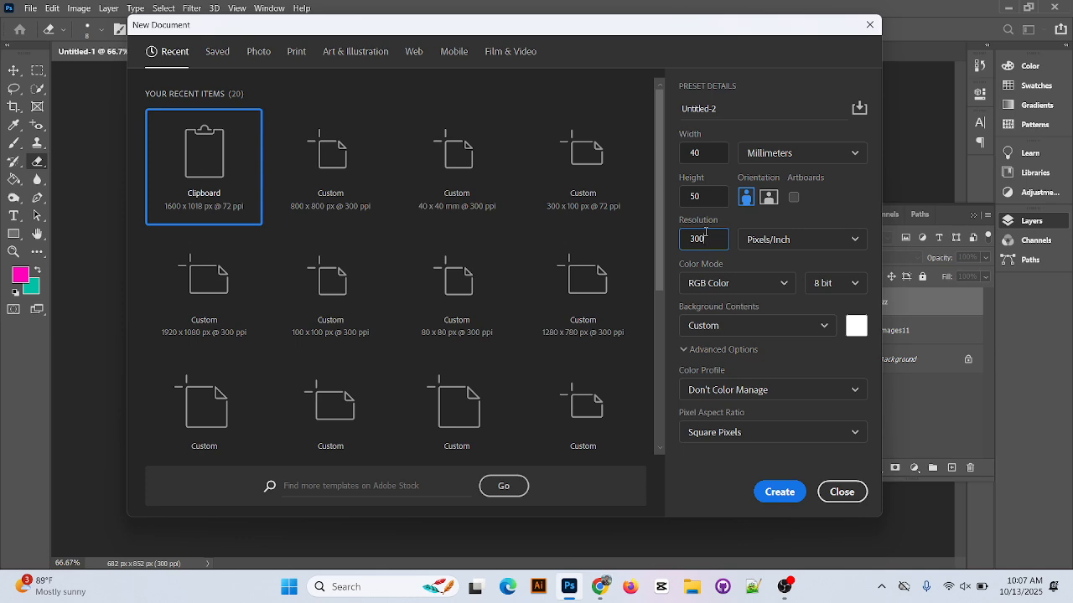
pyautogui.press('Return')
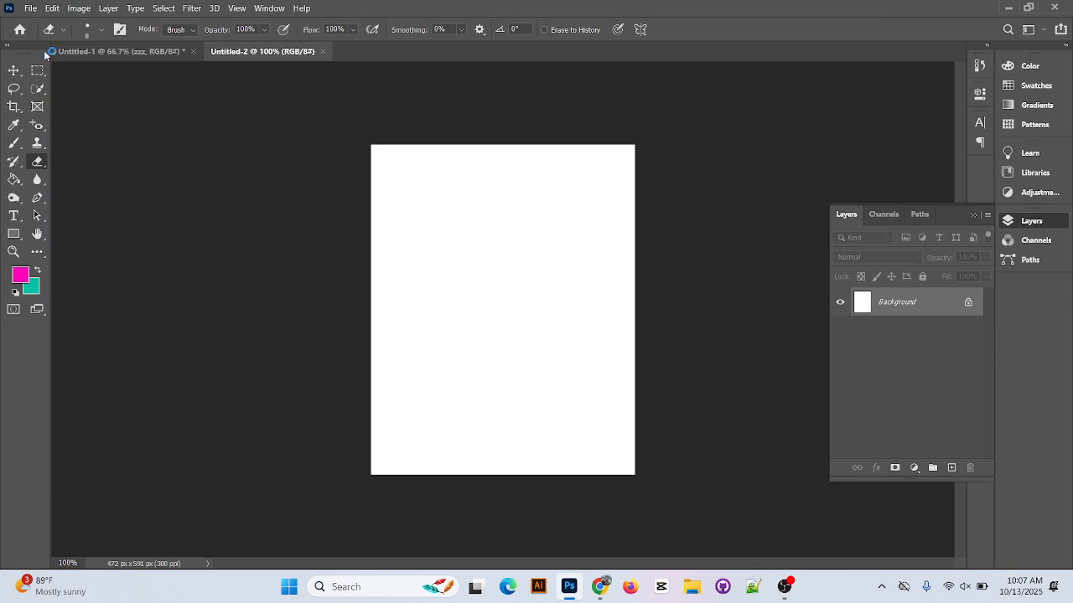
# Copy the zzz portrait layer from Untitled-1 into the new Untitled-2 document with the Move tool
pyautogui.click(13, 71)
pyautogui.click(121, 51)
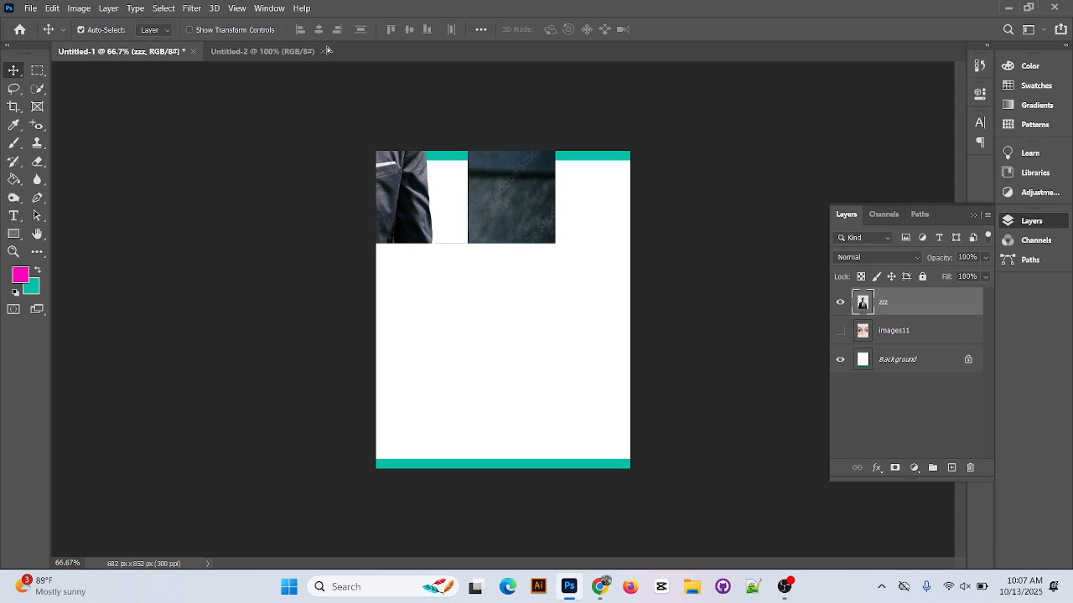
pyautogui.click(293, 52)
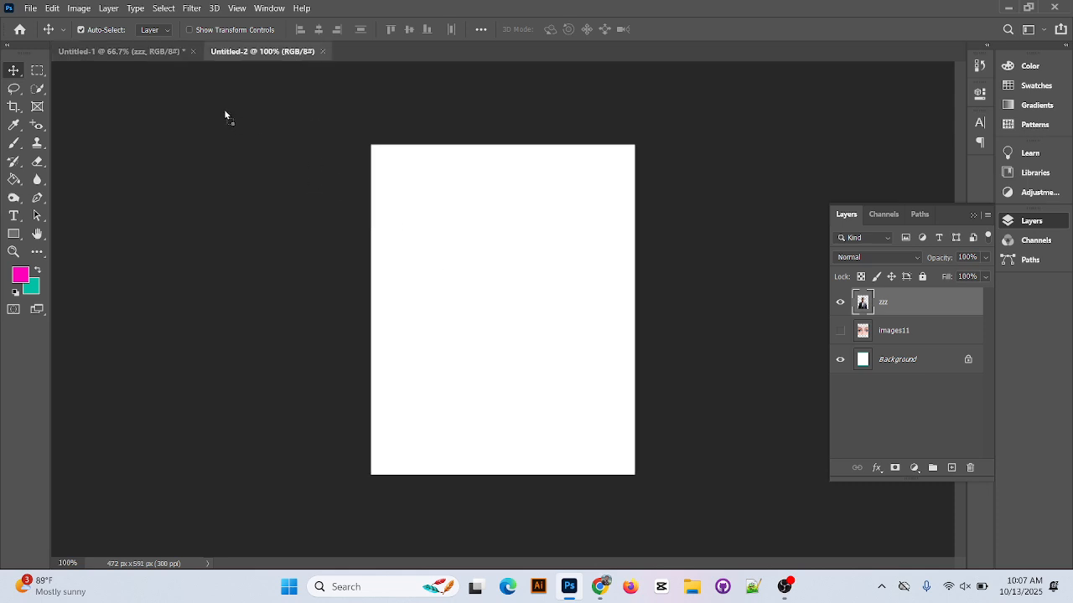
pyautogui.moveTo(439, 274); pyautogui.dragTo(503, 360)
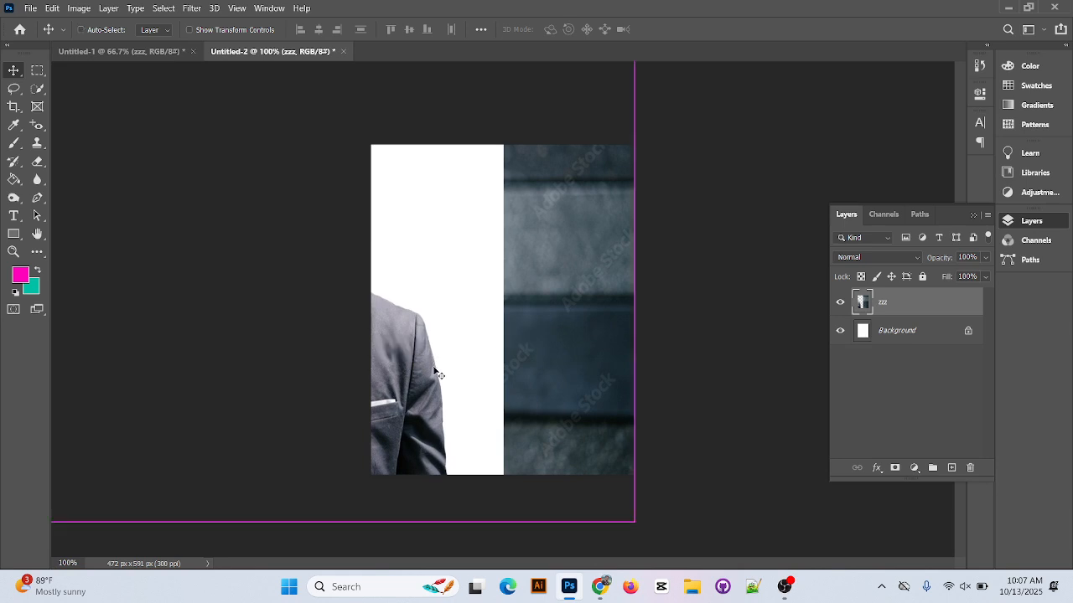
# Scale the zzz layer down to about 51% width and 38% height and apply the transform
pyautogui.hotkey('ctrl', 't')
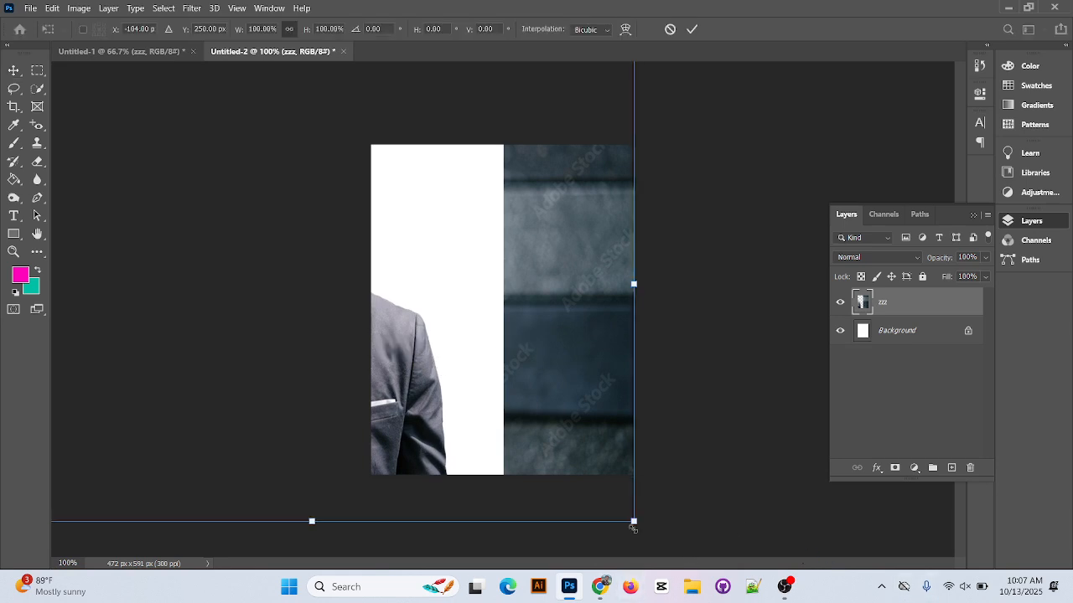
pyautogui.moveTo(634, 523); pyautogui.dragTo(452, 355)
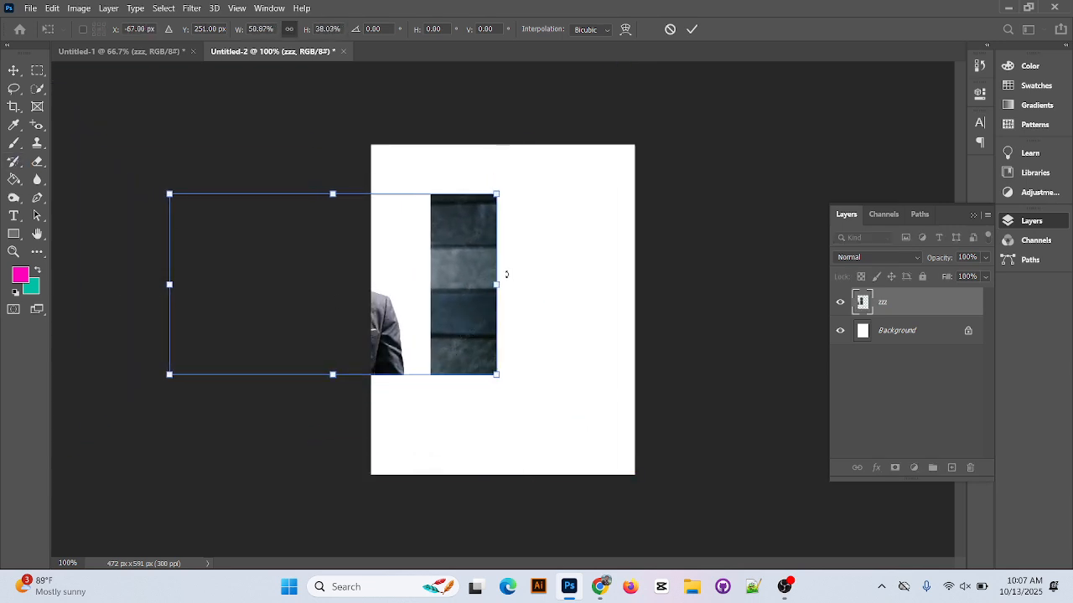
pyautogui.click(692, 30)
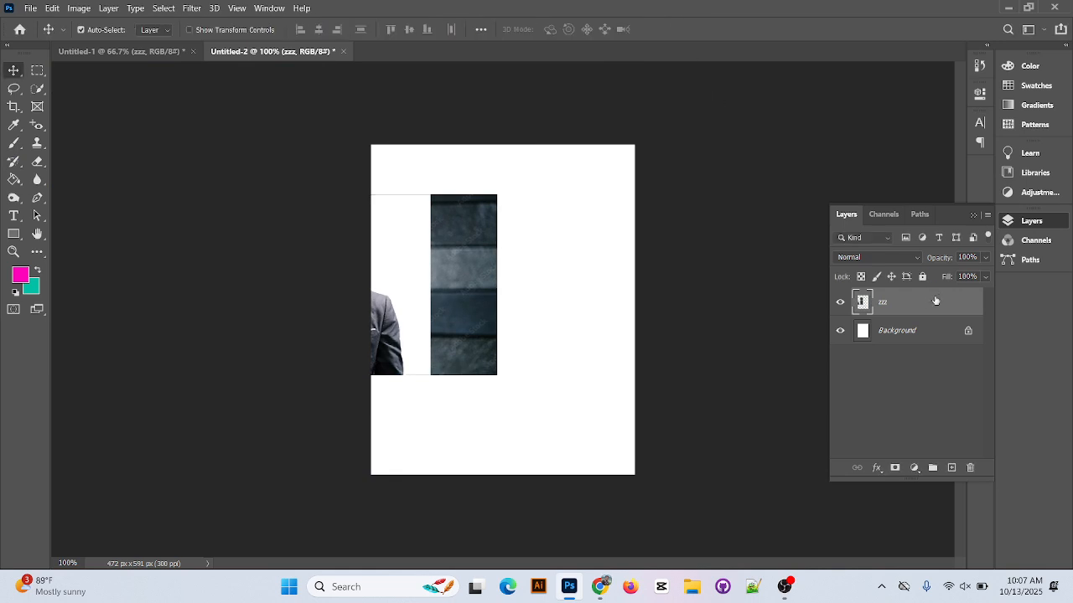
# Delete the leftover wall strip on the photo's right side and move the man fully onto the canvas
pyautogui.click(38, 71)
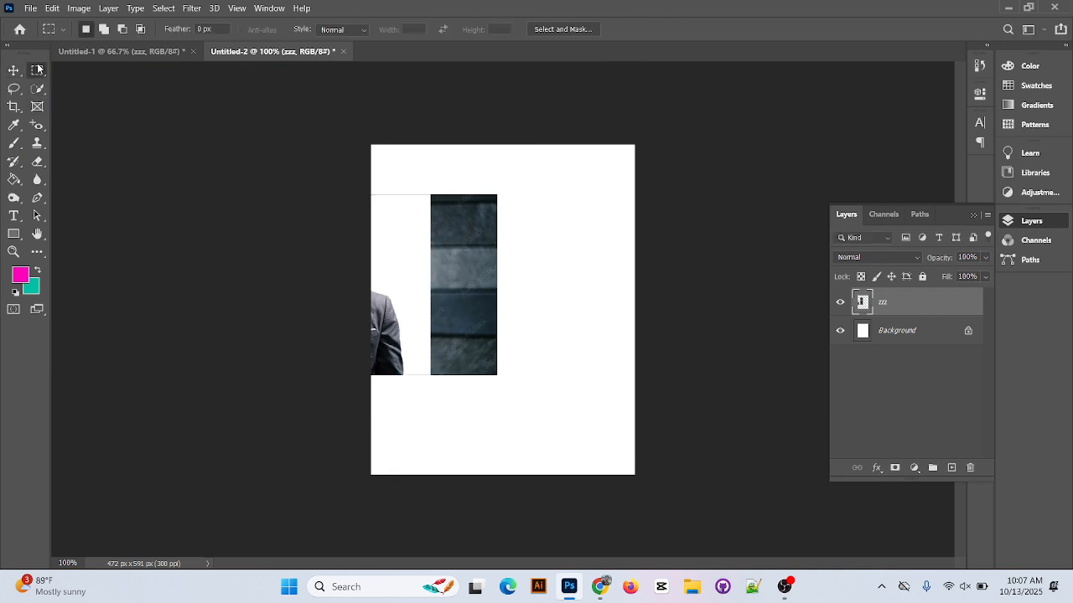
pyautogui.moveTo(418, 176); pyautogui.dragTo(525, 408)
pyautogui.press('Delete')
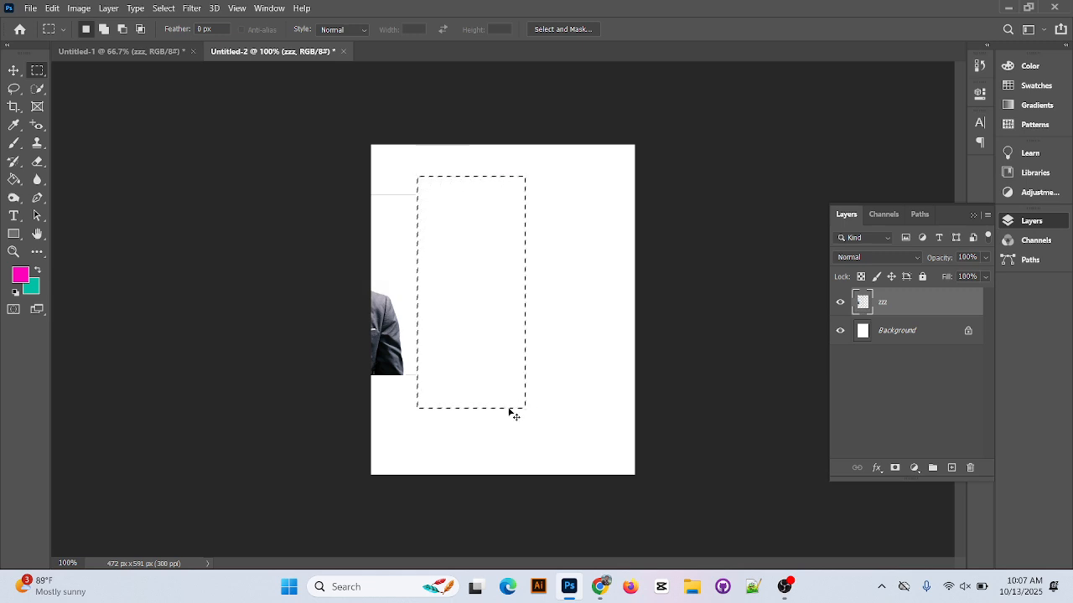
pyautogui.press('v')
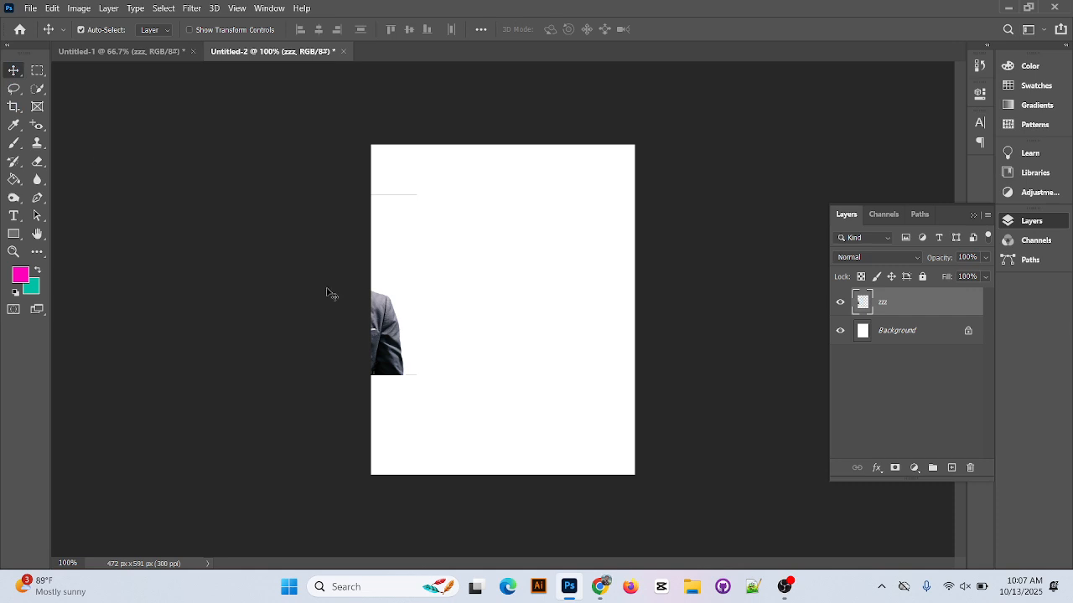
pyautogui.moveTo(385, 344); pyautogui.dragTo(598, 354)
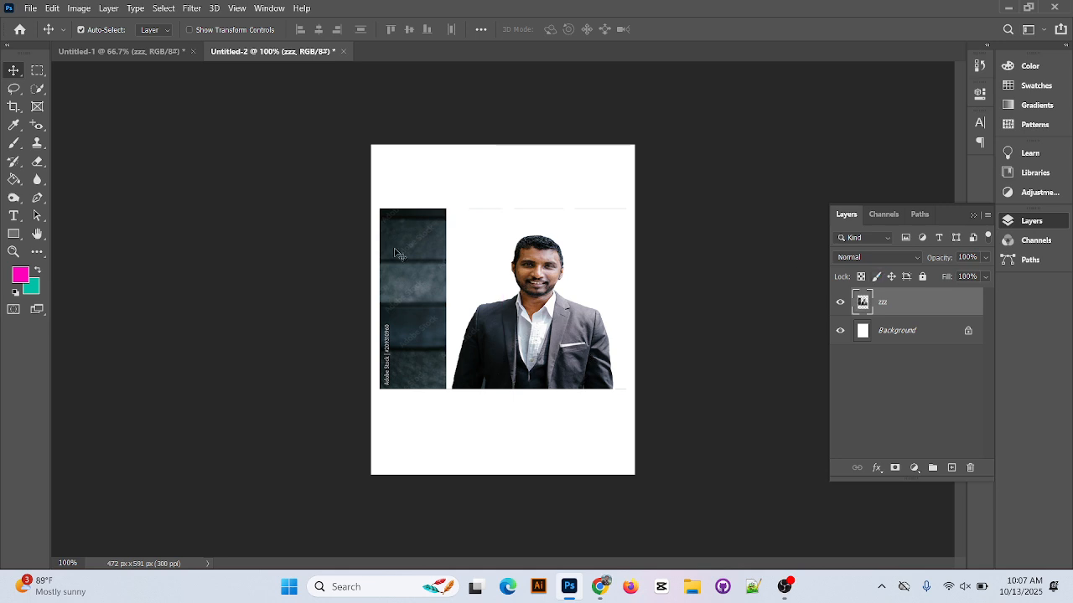
# Select the remaining wall strip on the photo's left side with a rectangular marquee and delete it
pyautogui.click(38, 70)
pyautogui.moveTo(391, 197); pyautogui.dragTo(450, 403)
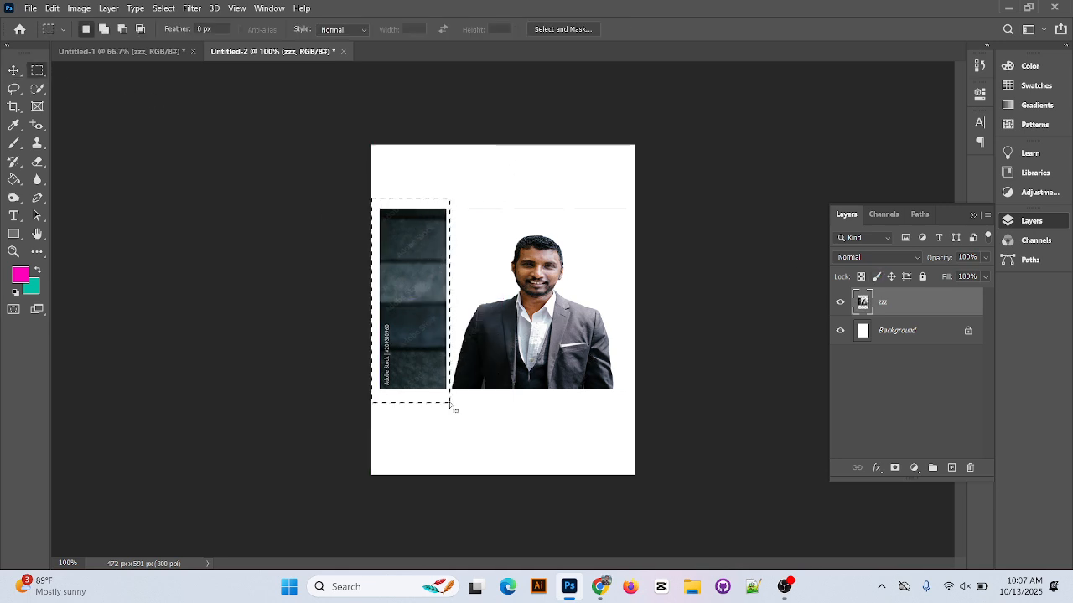
pyautogui.press('Delete')
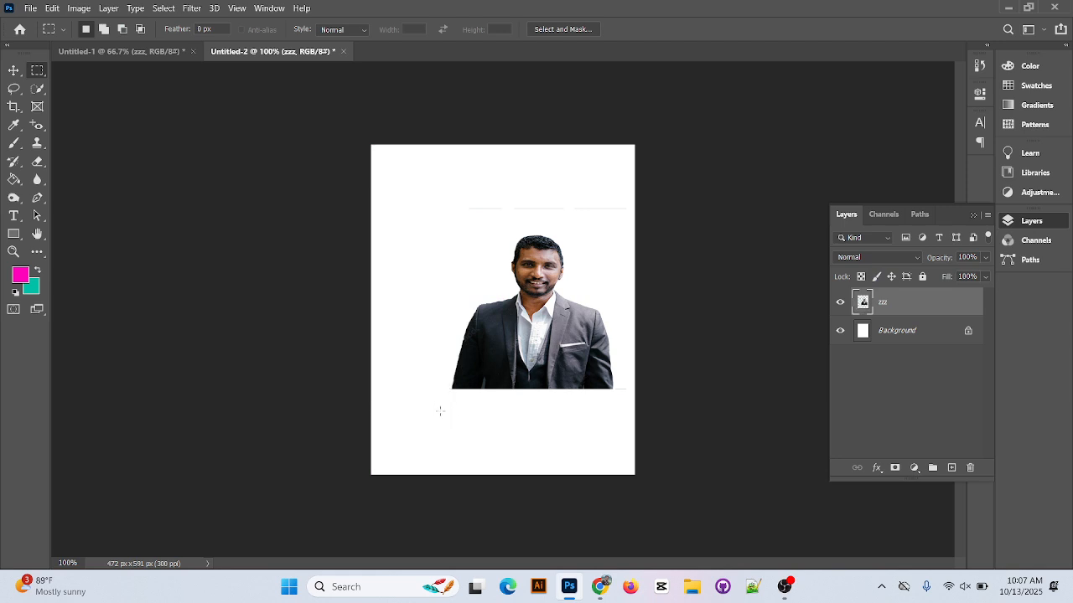
# Centre the portrait horizontally and enlarge it to about twice its size so the shoulders fill the canvas width
pyautogui.moveTo(556, 265); pyautogui.dragTo(518, 293)
pyautogui.hotkey('ctrl', 't')
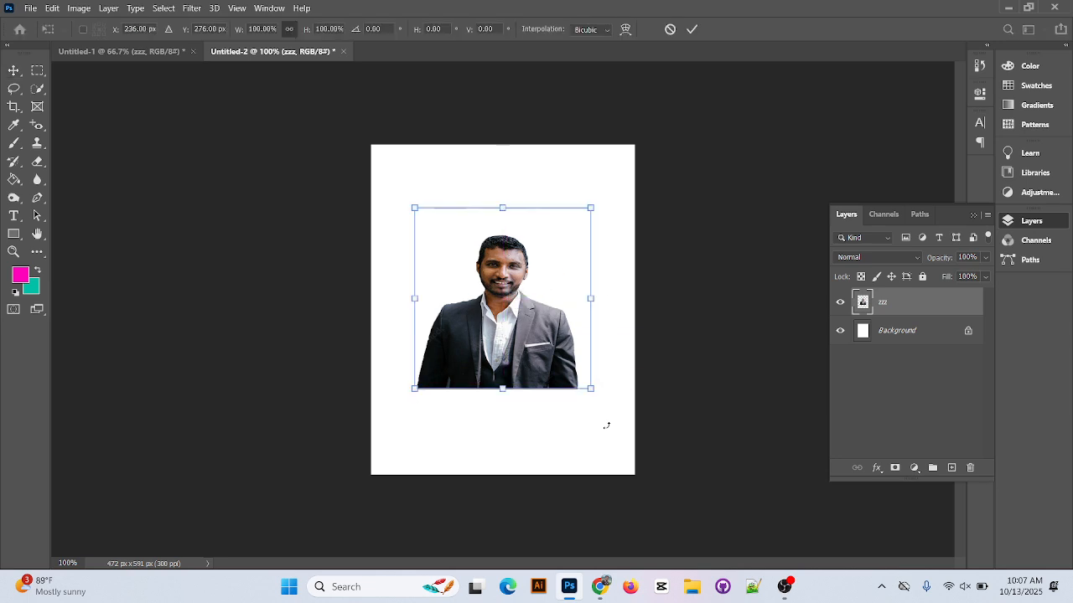
pyautogui.moveTo(590, 388); pyautogui.dragTo(705, 509)
pyautogui.moveTo(546, 334); pyautogui.dragTo(560, 374)
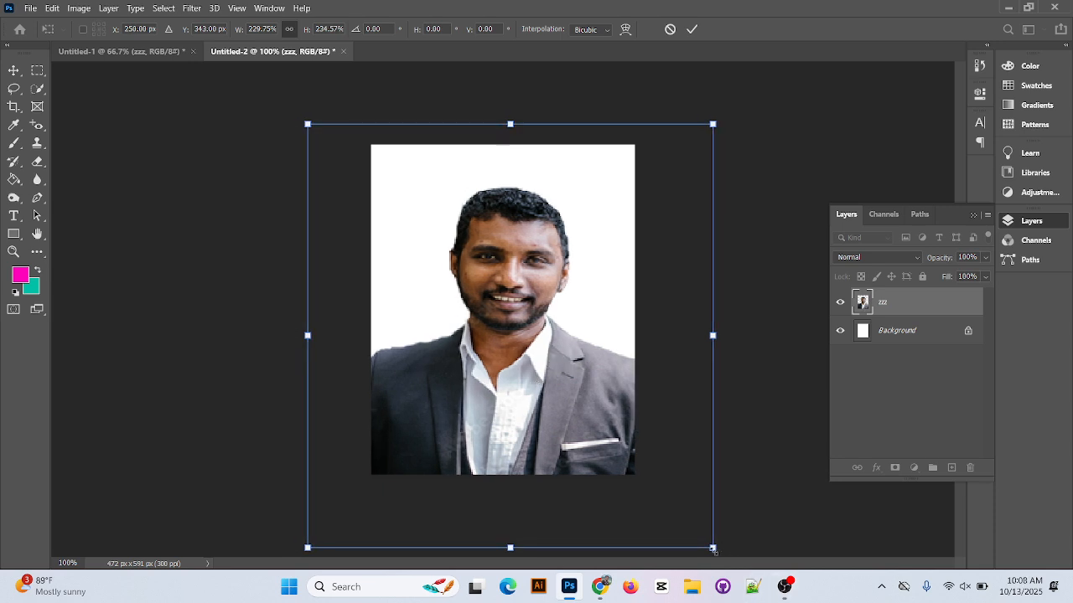
pyautogui.moveTo(714, 549); pyautogui.dragTo(685, 524)
pyautogui.moveTo(512, 381); pyautogui.dragTo(504, 367)
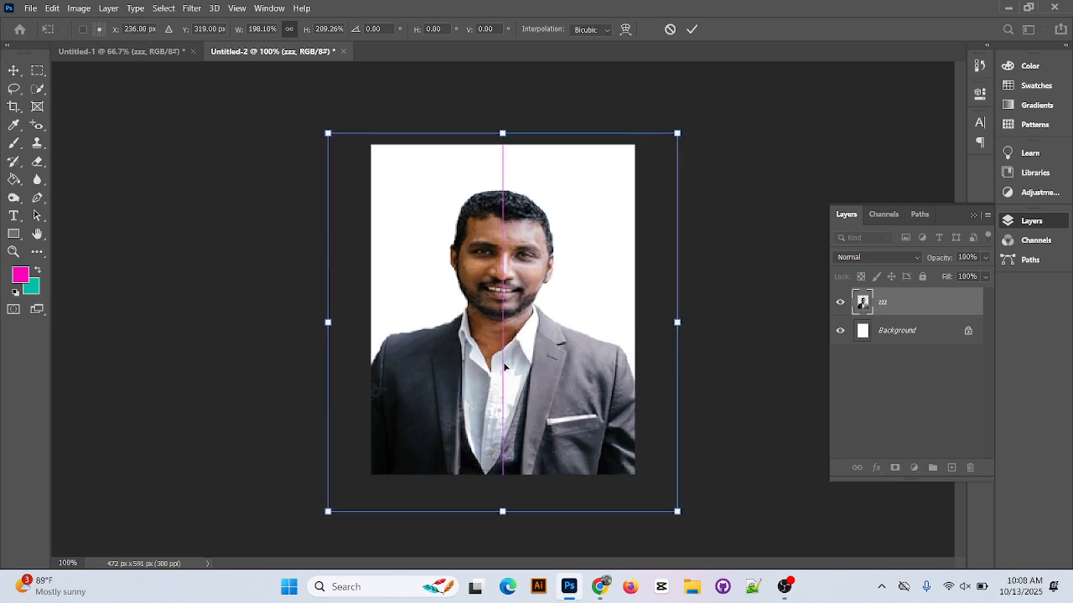
pyautogui.click(692, 29)
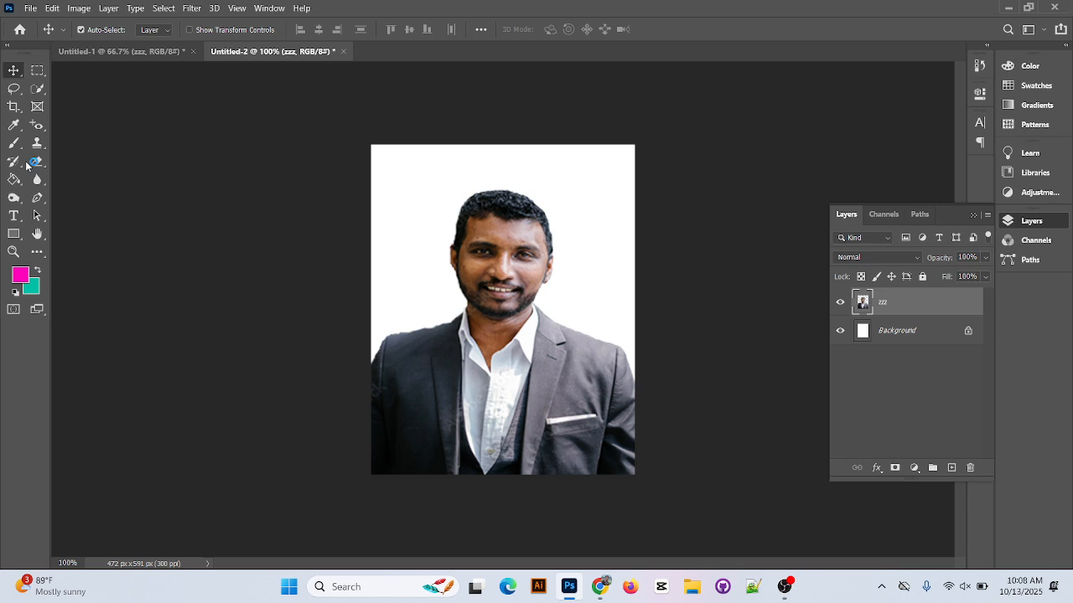
# Remove the watermark letters on the photo's left-hand jacket sleeve by lassoing the area, filling it and deselecting
pyautogui.click(15, 88)
pyautogui.hotkey('ctrl', '+')
pyautogui.hotkey('ctrl', '+')
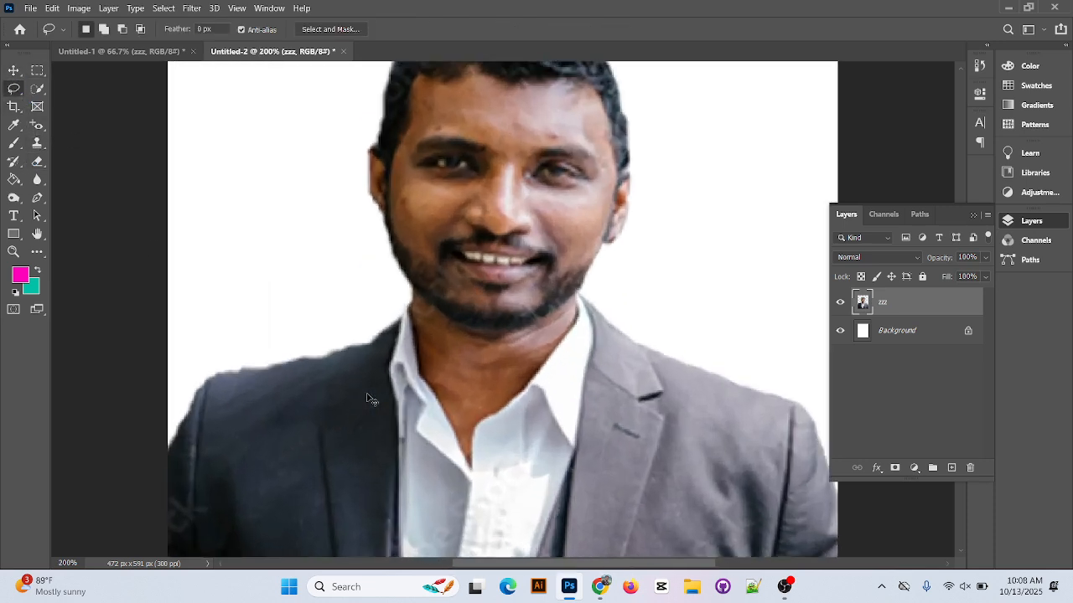
pyautogui.moveTo(430, 510); pyautogui.dragTo(706, 228)
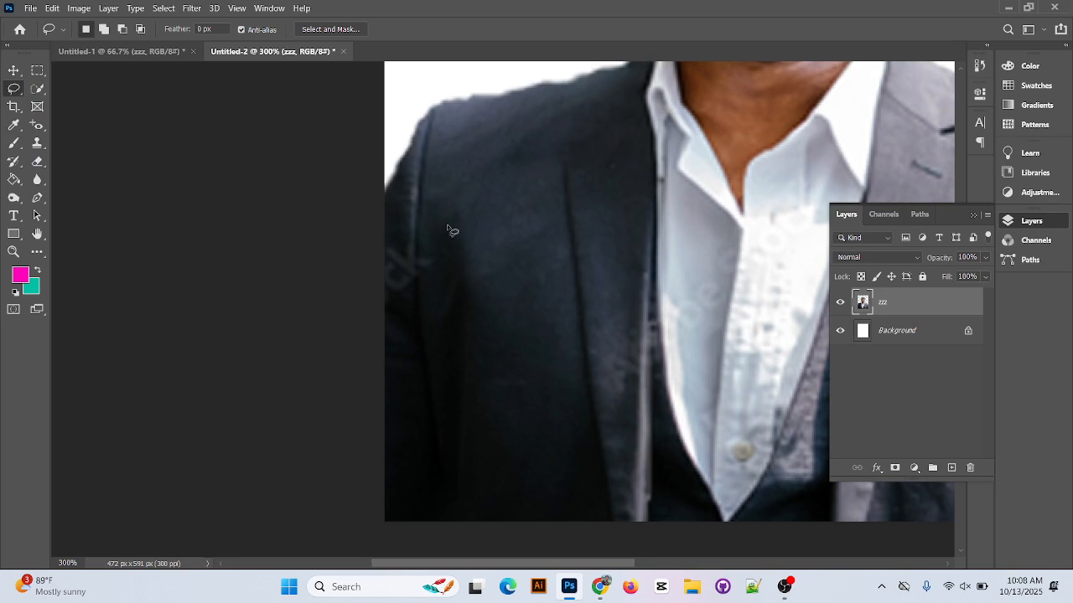
pyautogui.moveTo(448, 227)
pyautogui.mouseDown()
pyautogui.moveTo(441, 283)
pyautogui.moveTo(406, 320)
pyautogui.moveTo(394, 242)
pyautogui.moveTo(448, 227)
pyautogui.mouseUp()
pyautogui.rightClick(424, 251)
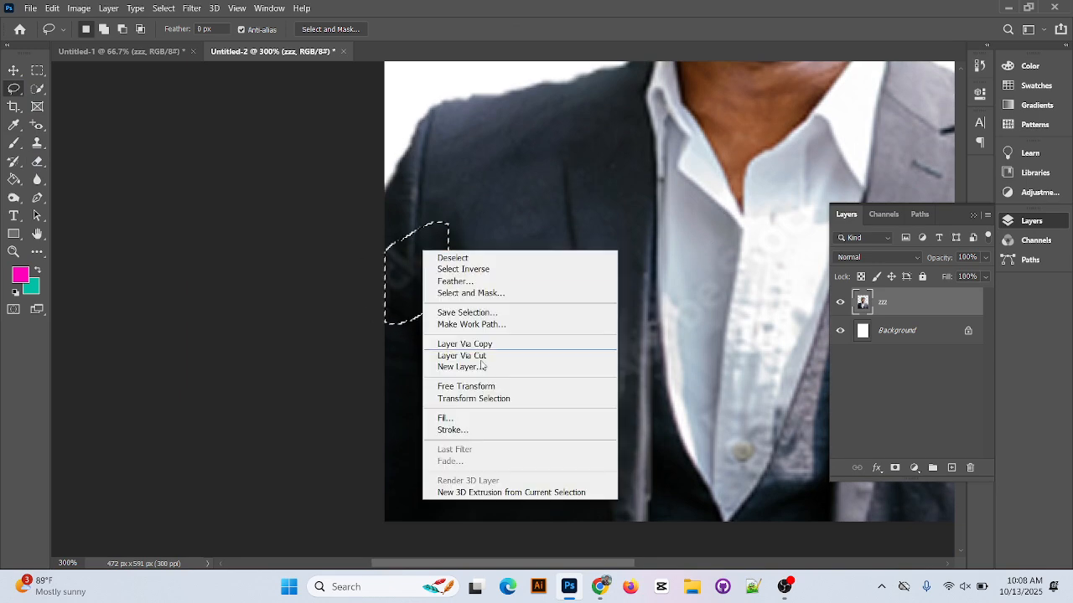
pyautogui.click(480, 418)
pyautogui.click(807, 113)
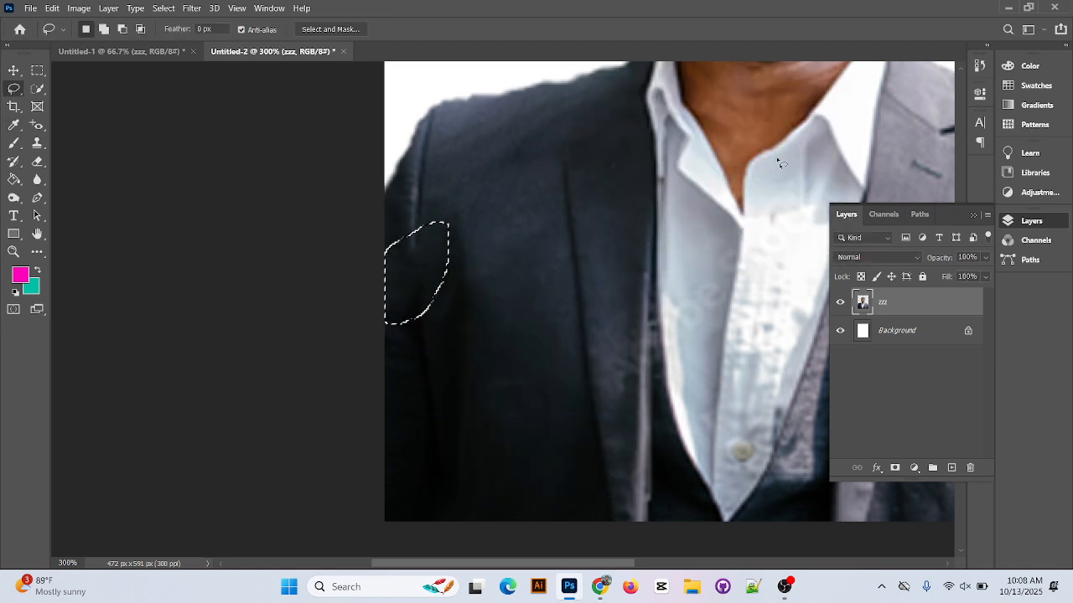
pyautogui.hotkey('ctrl', 'd')
# Apply a Brightness/Contrast adjustment to the portrait layer with brightness 47 and contrast 49
pyautogui.moveTo(663, 266); pyautogui.dragTo(520, 417)
pyautogui.hotkey('ctrl', '-')
pyautogui.hotkey('ctrl', '-')
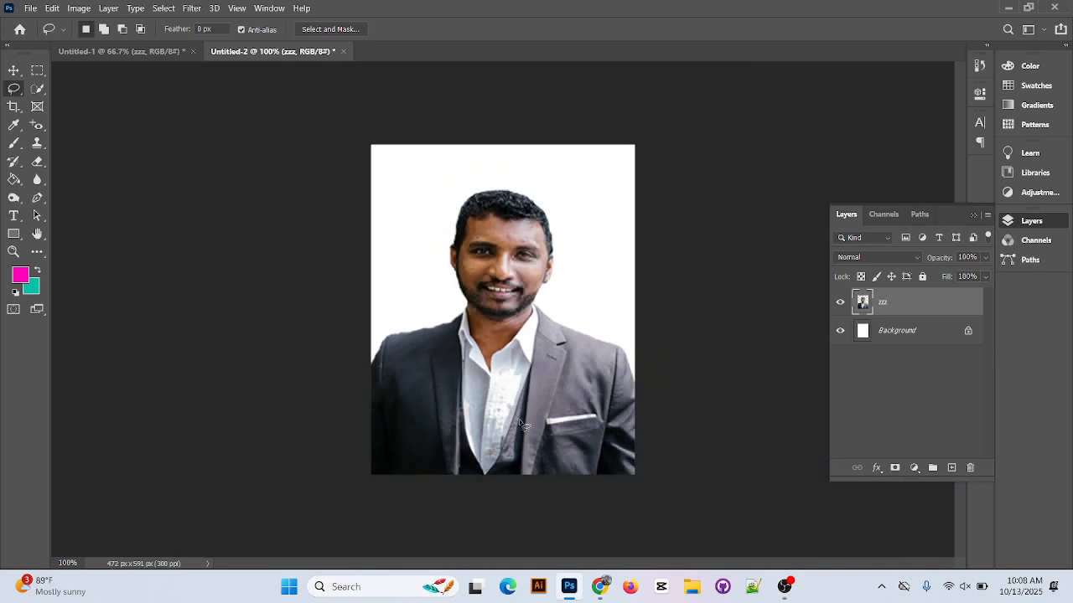
pyautogui.click(81, 8)
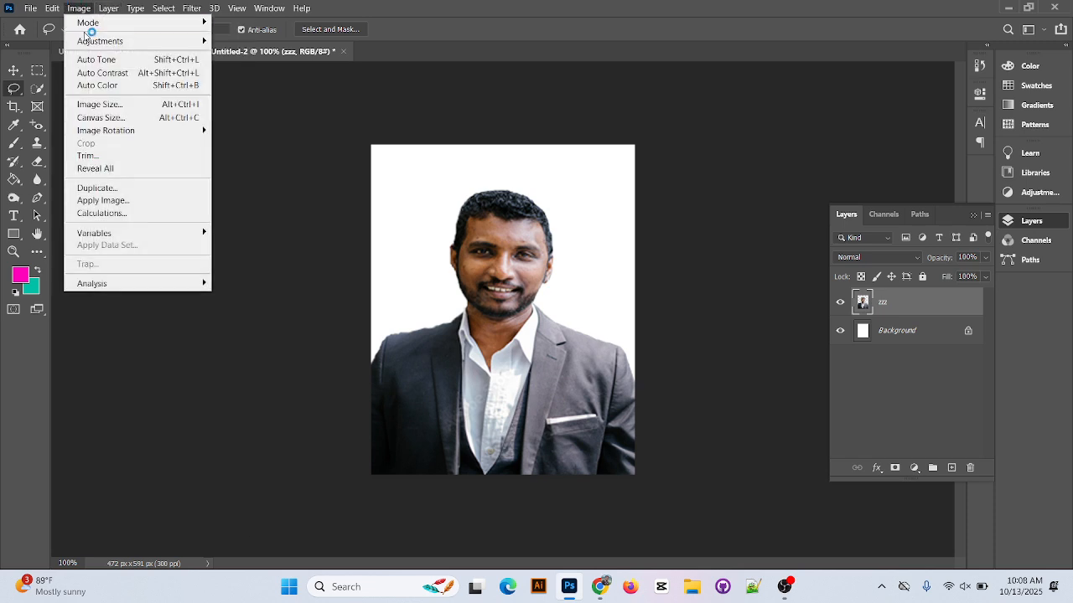
pyautogui.moveTo(94, 44)
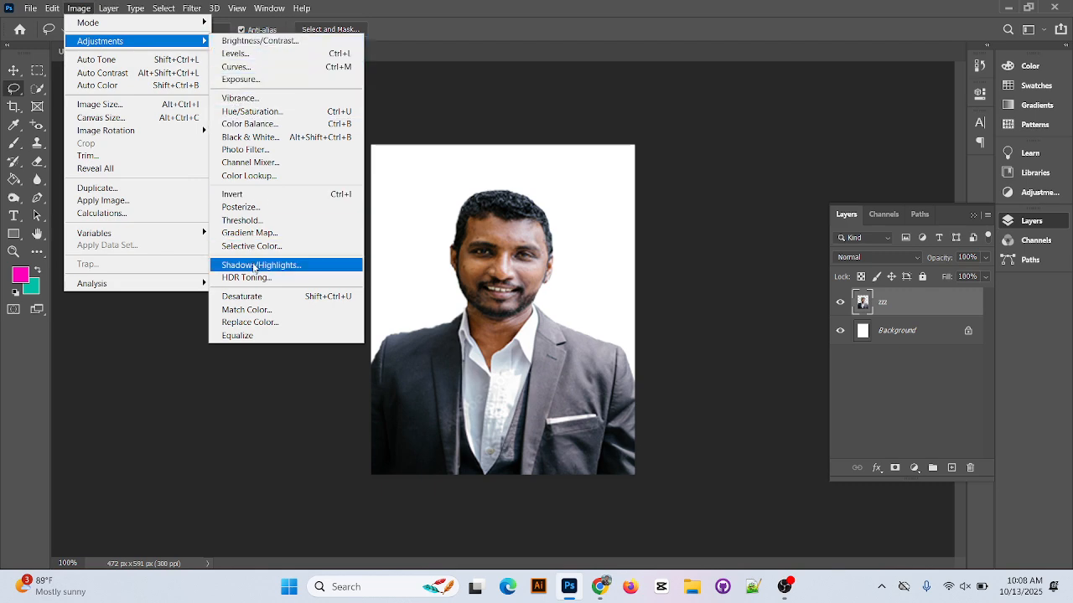
pyautogui.click(289, 40)
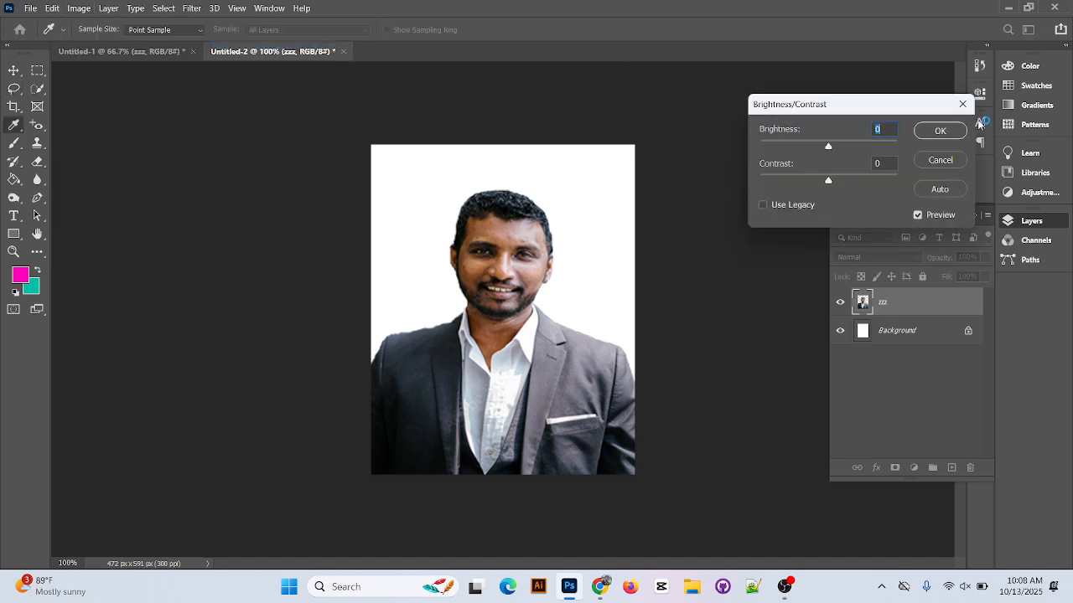
pyautogui.moveTo(871, 125); pyautogui.dragTo(850, 81)
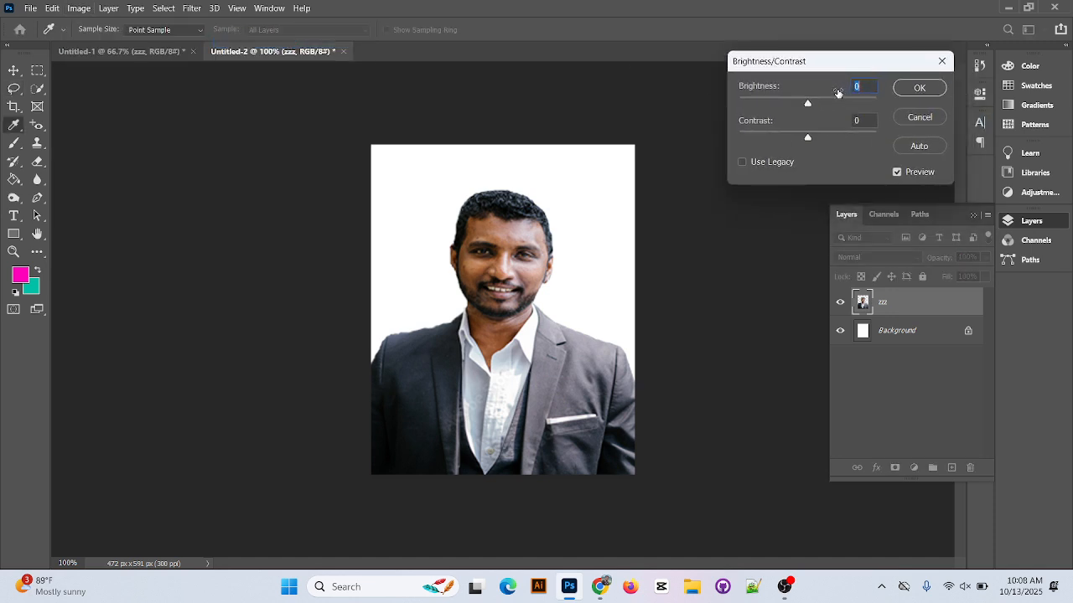
pyautogui.moveTo(809, 104); pyautogui.dragTo(841, 140)
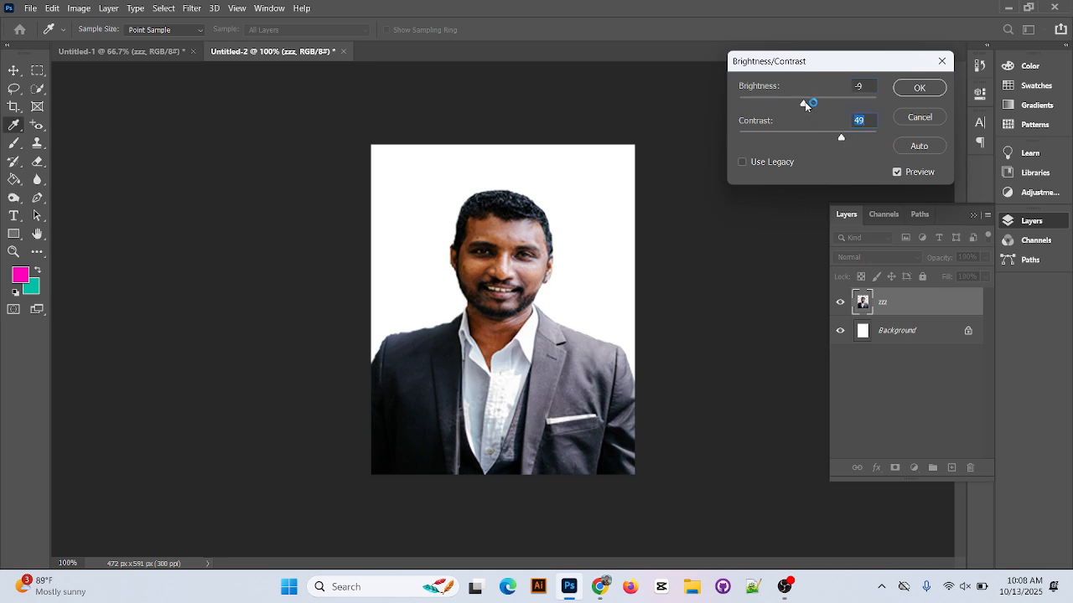
pyautogui.moveTo(806, 105); pyautogui.dragTo(831, 109)
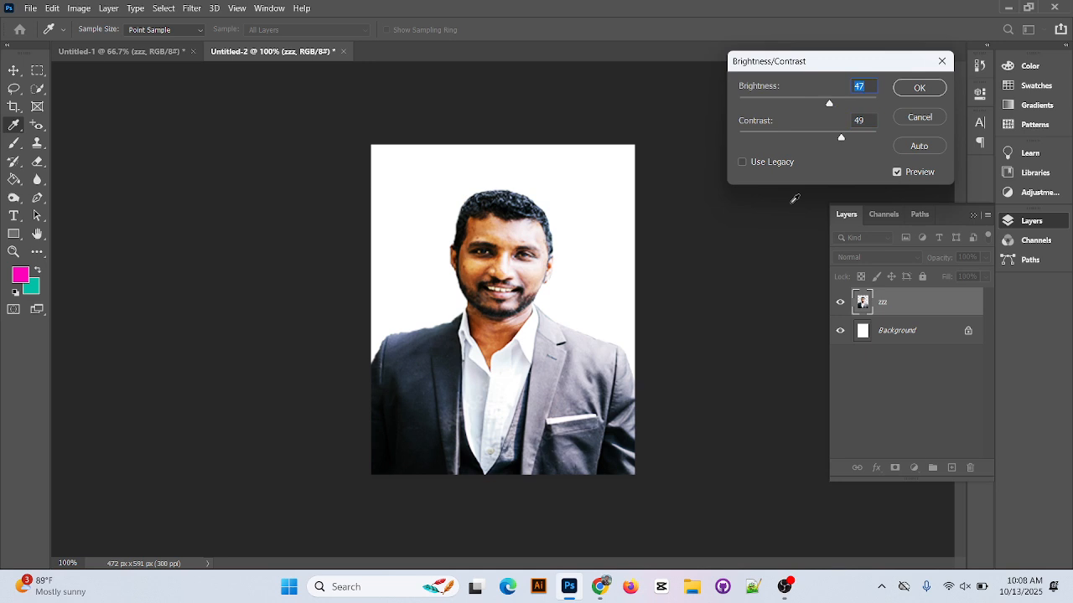
pyautogui.click(918, 88)
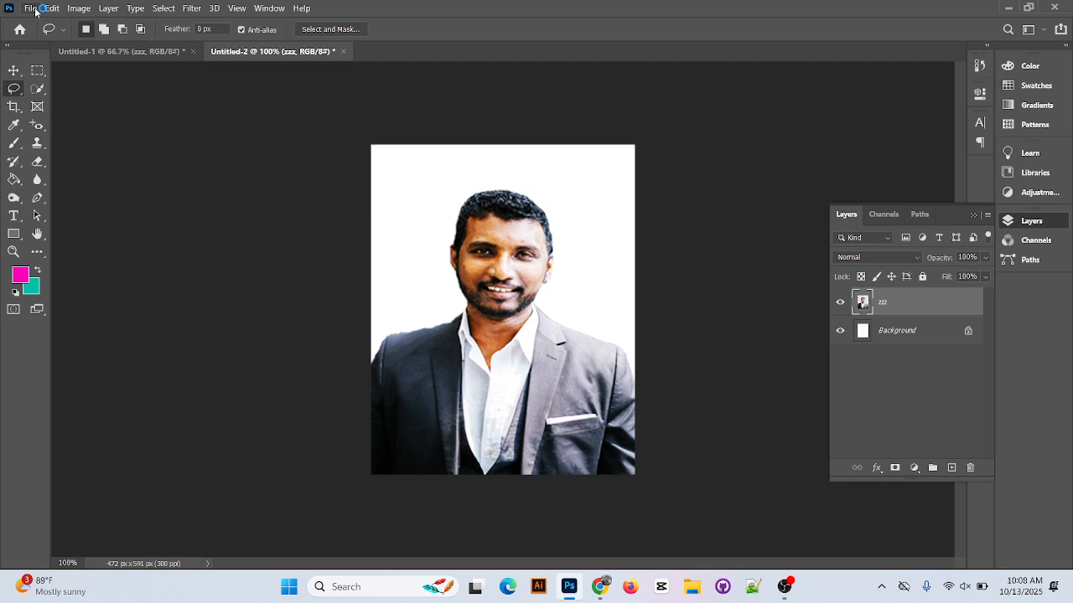
# Open a Levels adjustment for the portrait layer and move its dialog clear of the photo
pyautogui.click(30, 9)
pyautogui.click(76, 8)
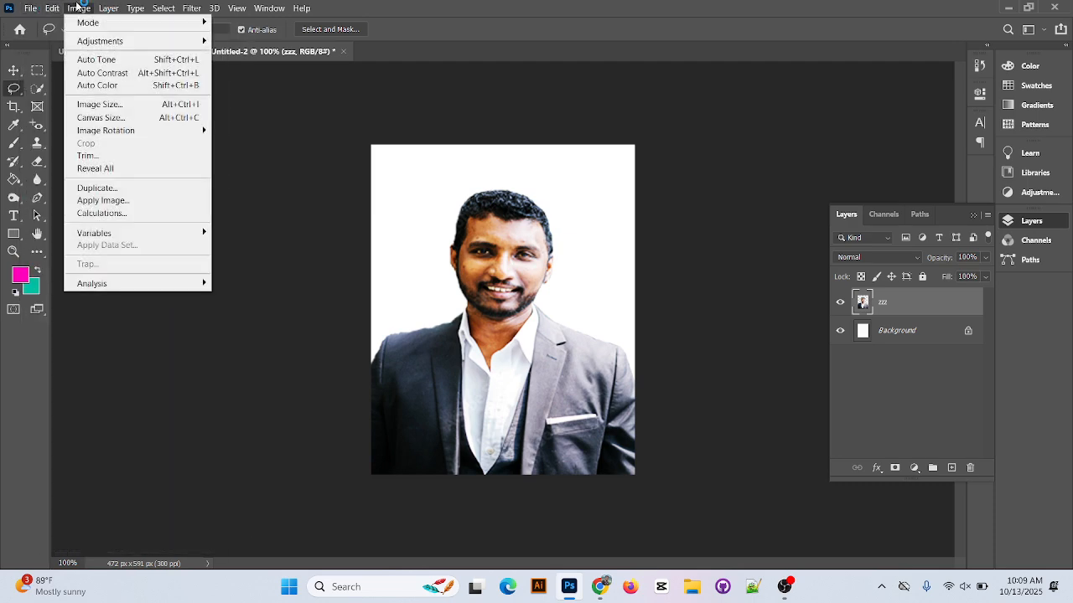
pyautogui.click(76, 7)
pyautogui.click(108, 8)
pyautogui.moveTo(81, 9)
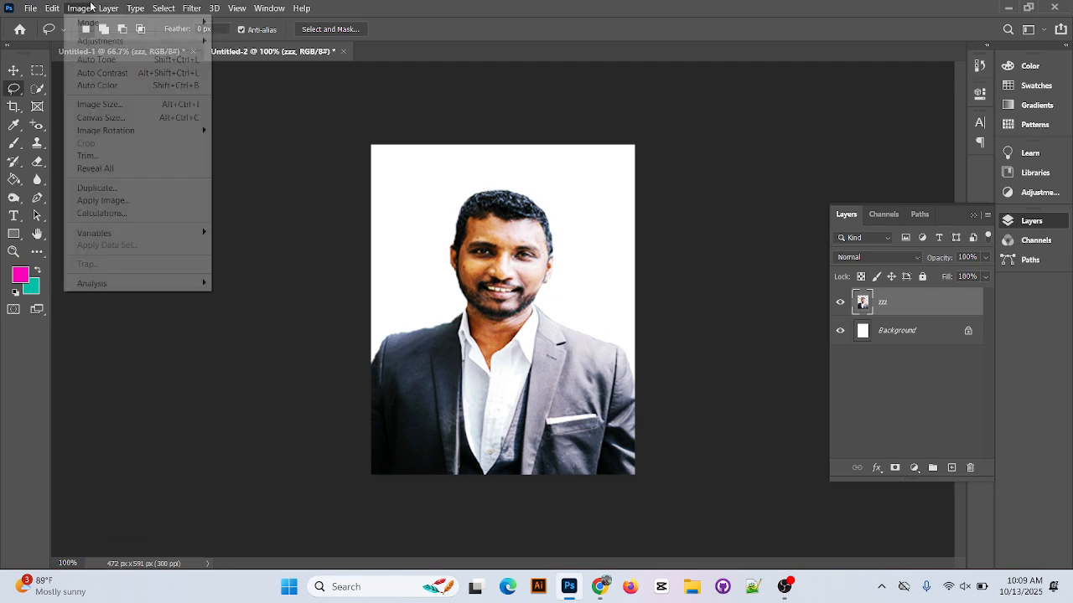
pyautogui.moveTo(114, 42)
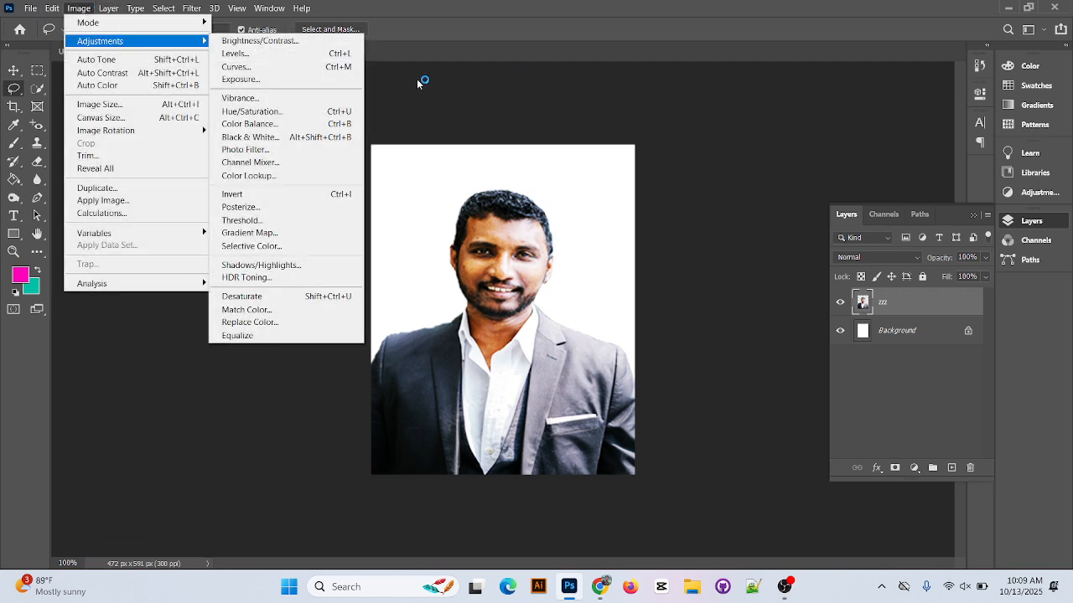
pyautogui.click(293, 53)
pyautogui.moveTo(917, 86); pyautogui.dragTo(903, 16)
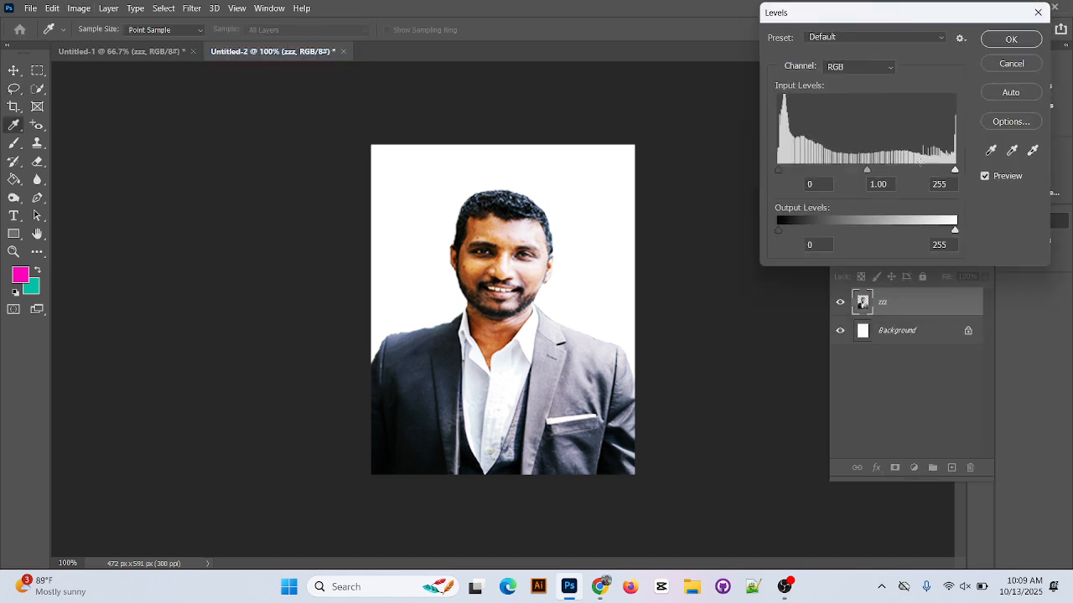
# Try darkening the portrait with a midtone of 0.39 and a black input level of 126, and reset the black level to 0
pyautogui.moveTo(958, 171); pyautogui.dragTo(981, 173)
pyautogui.moveTo(867, 170); pyautogui.dragTo(915, 172)
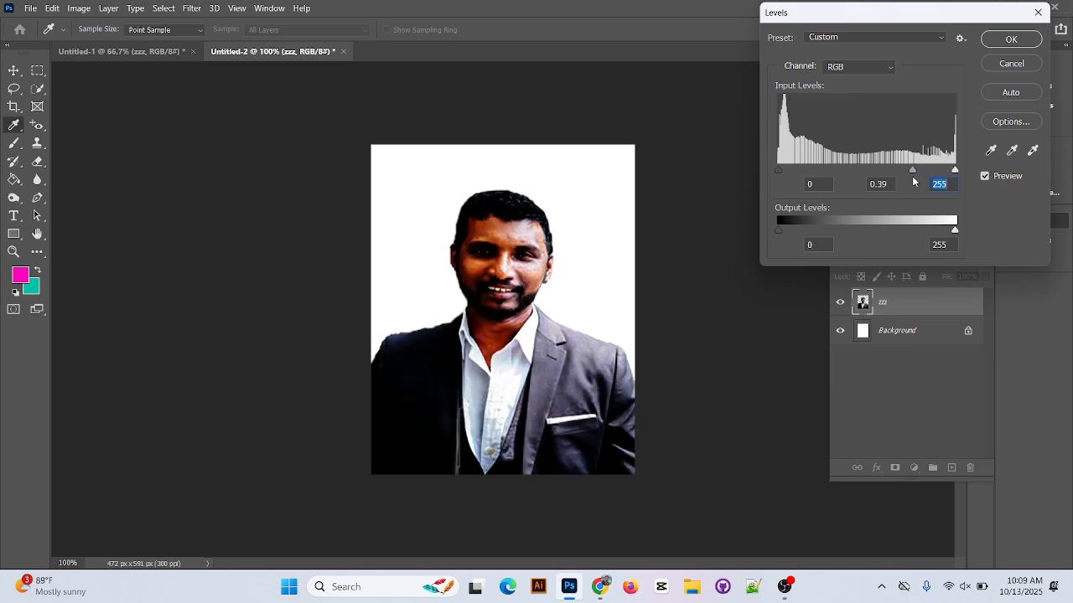
pyautogui.moveTo(780, 172); pyautogui.dragTo(867, 164)
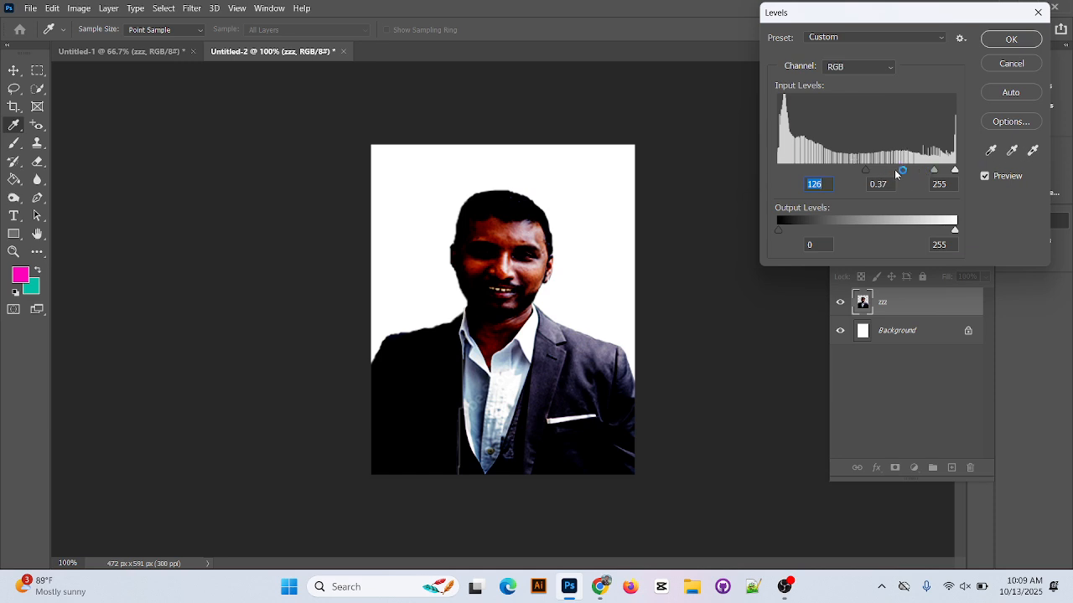
pyautogui.write('0')
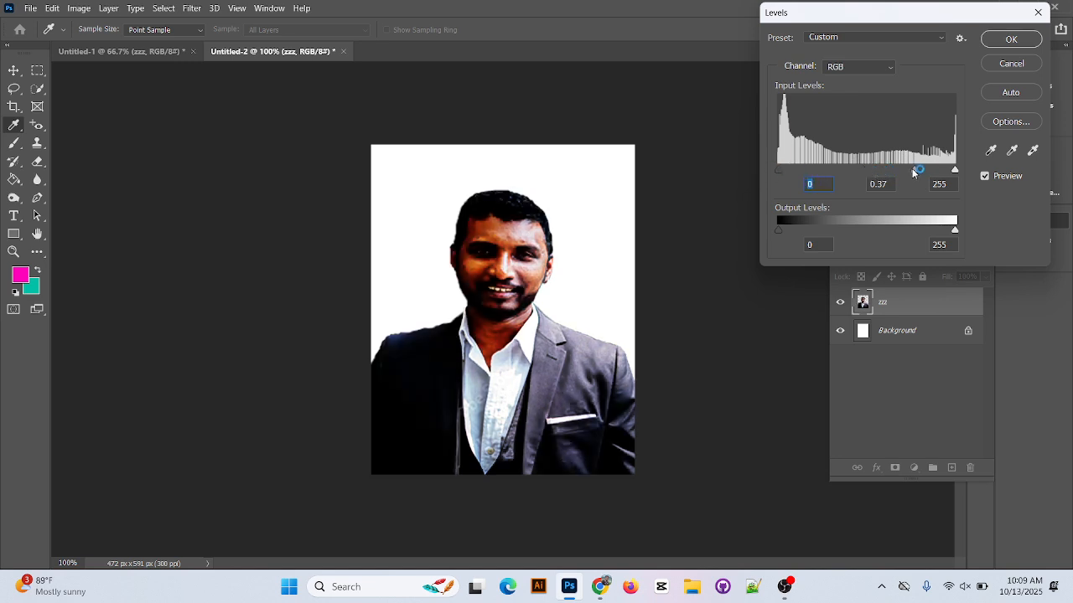
# Lighten the portrait with a Levels midtone of 1.29, keeping input black at 0 and white at 255, and apply it
pyautogui.moveTo(918, 170); pyautogui.dragTo(859, 171)
pyautogui.moveTo(955, 170); pyautogui.dragTo(948, 172)
pyautogui.moveTo(856, 172)
pyautogui.mouseDown()
pyautogui.moveTo(885, 174)
pyautogui.moveTo(848, 175)
pyautogui.mouseUp()
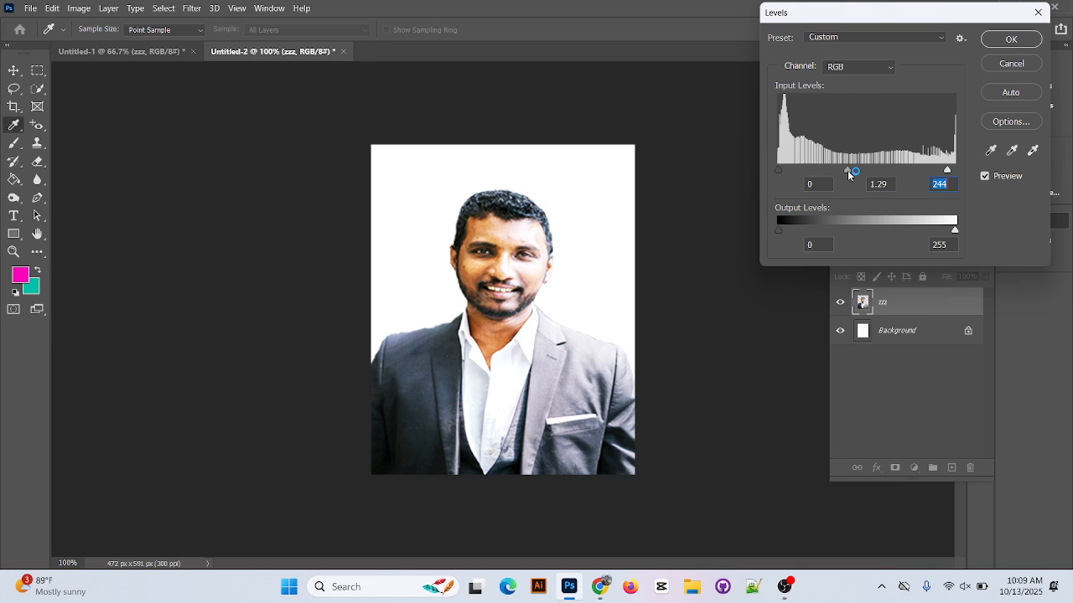
pyautogui.moveTo(947, 171); pyautogui.dragTo(974, 173)
pyautogui.moveTo(778, 177)
pyautogui.mouseDown()
pyautogui.moveTo(788, 175)
pyautogui.moveTo(775, 175)
pyautogui.mouseUp()
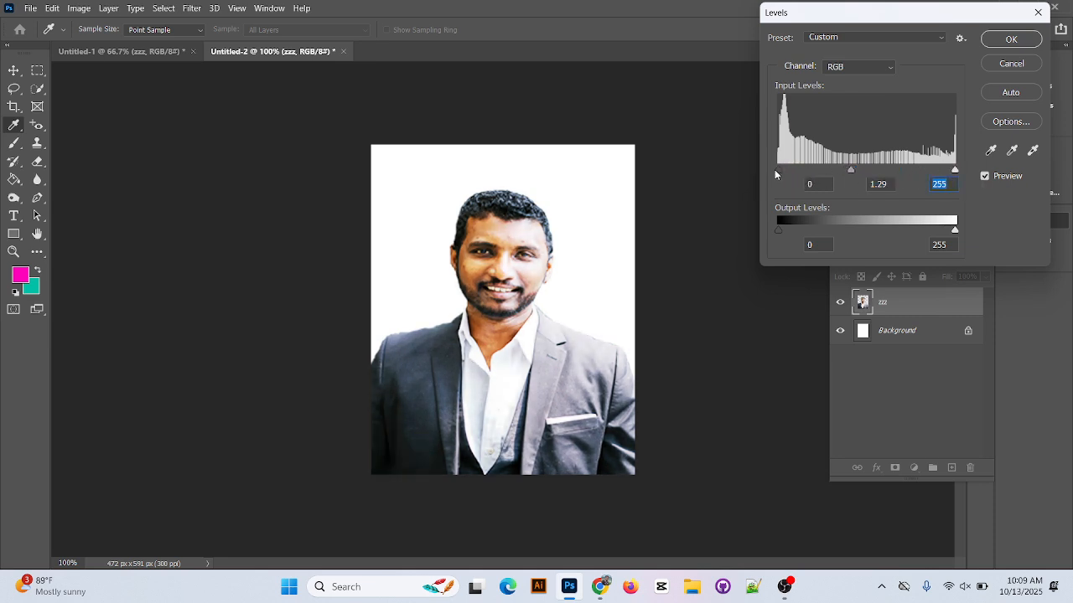
pyautogui.click(1020, 38)
# Apply a Brightness/Contrast adjustment to the portrait layer with brightness -84 and contrast 19
pyautogui.click(83, 8)
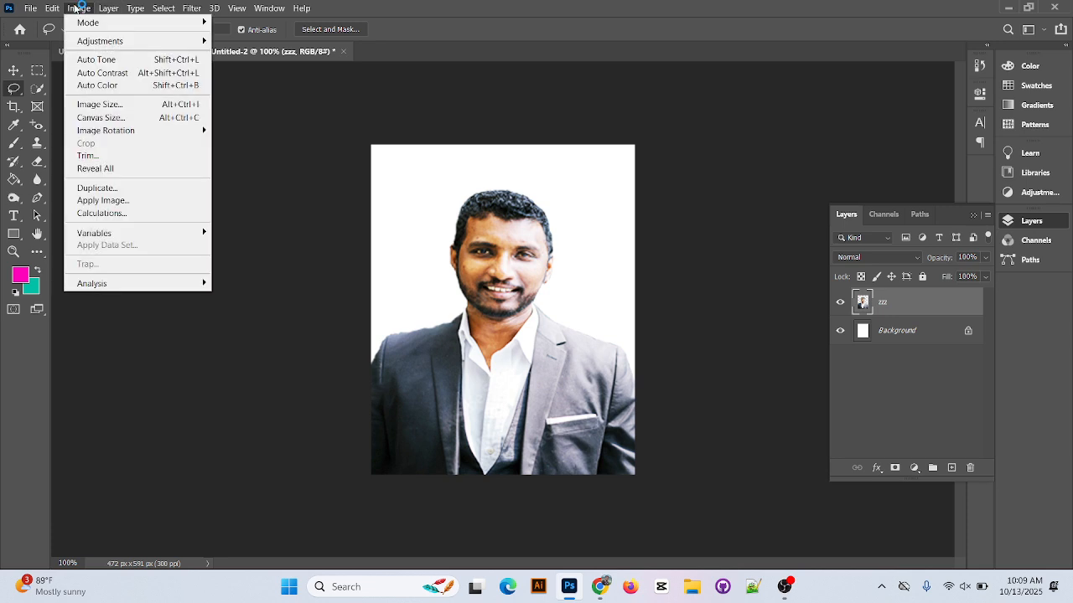
pyautogui.moveTo(101, 41)
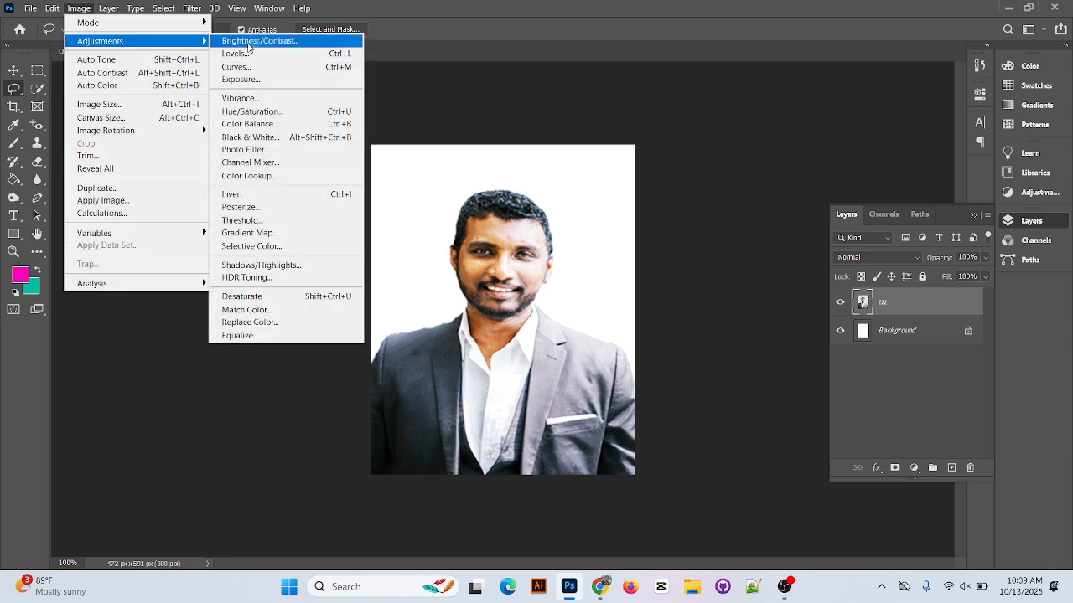
pyautogui.click(248, 42)
pyautogui.moveTo(813, 106); pyautogui.dragTo(770, 107)
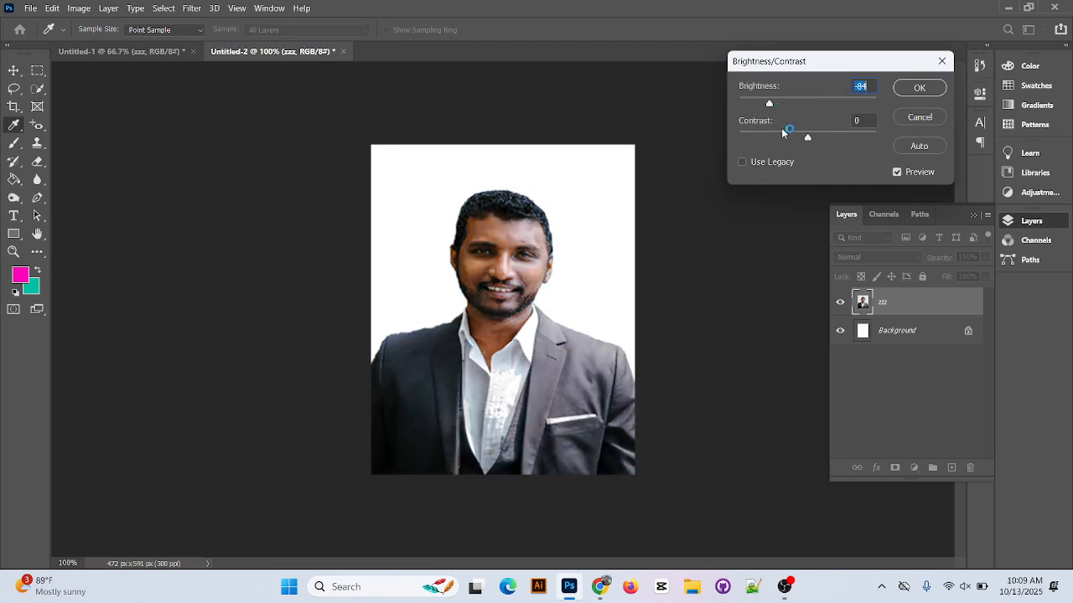
pyautogui.moveTo(807, 137); pyautogui.dragTo(822, 139)
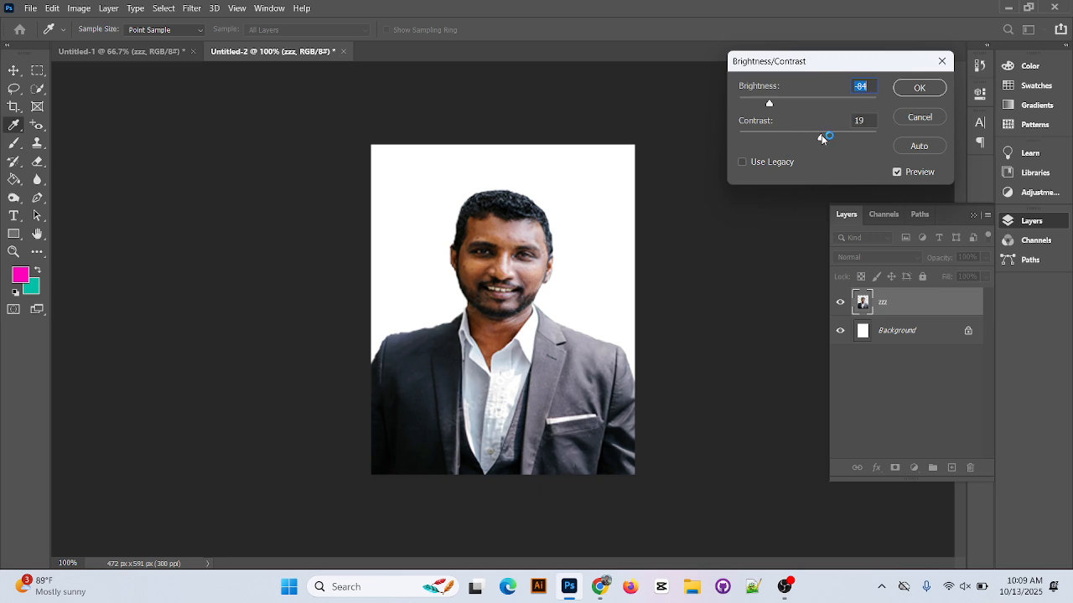
pyautogui.click(921, 87)
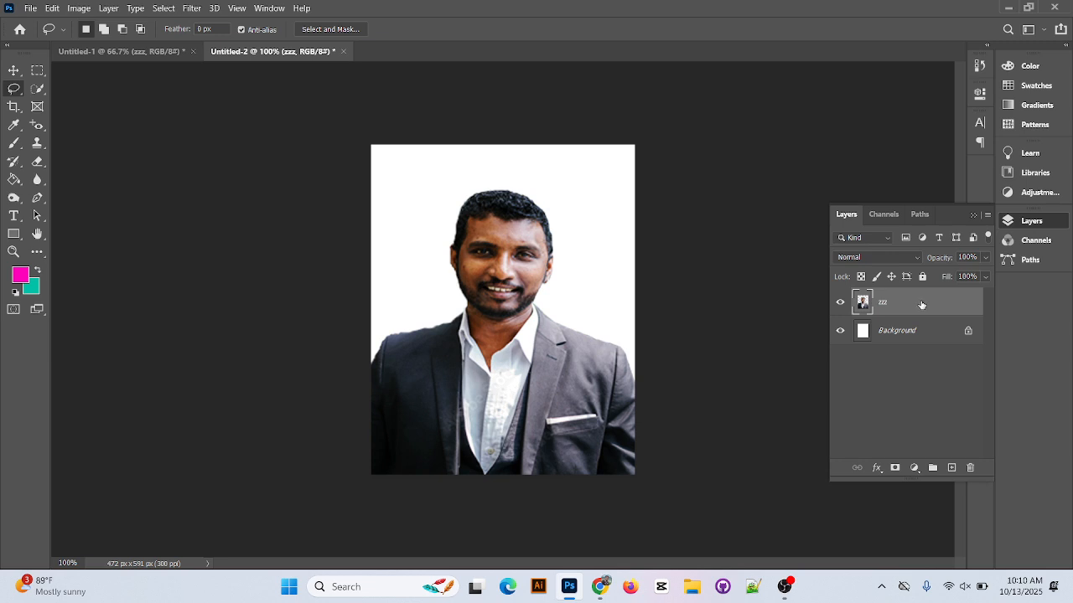
# Try shifting the portrait up and to the left on the canvas, and return it to its previous place
pyautogui.click(14, 71)
pyautogui.moveTo(438, 376); pyautogui.dragTo(382, 350)
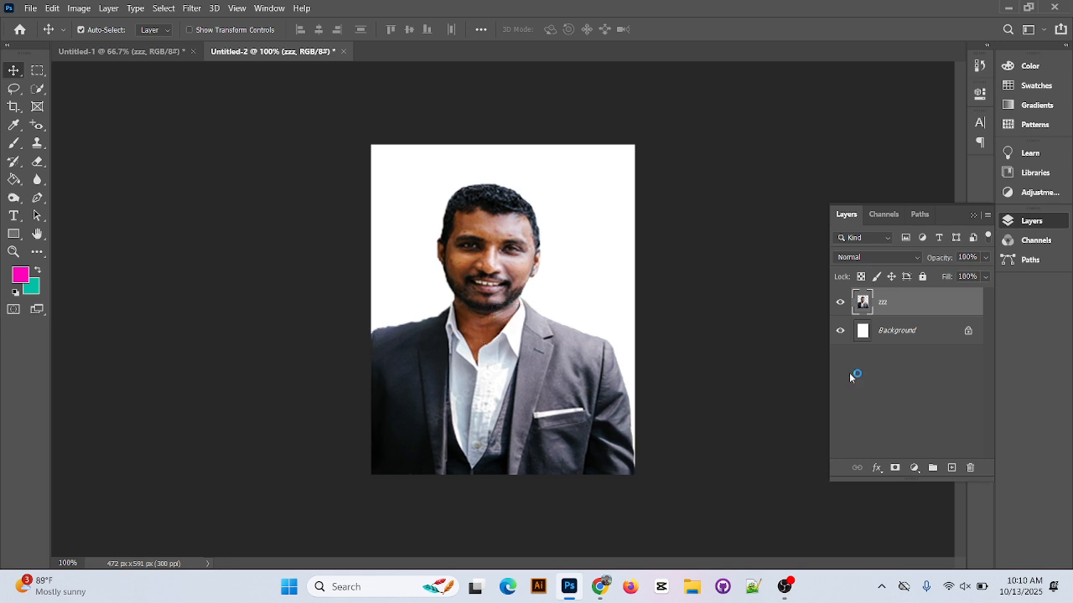
pyautogui.hotkey('shift', 'Right')
pyautogui.hotkey('shift', 'Down')
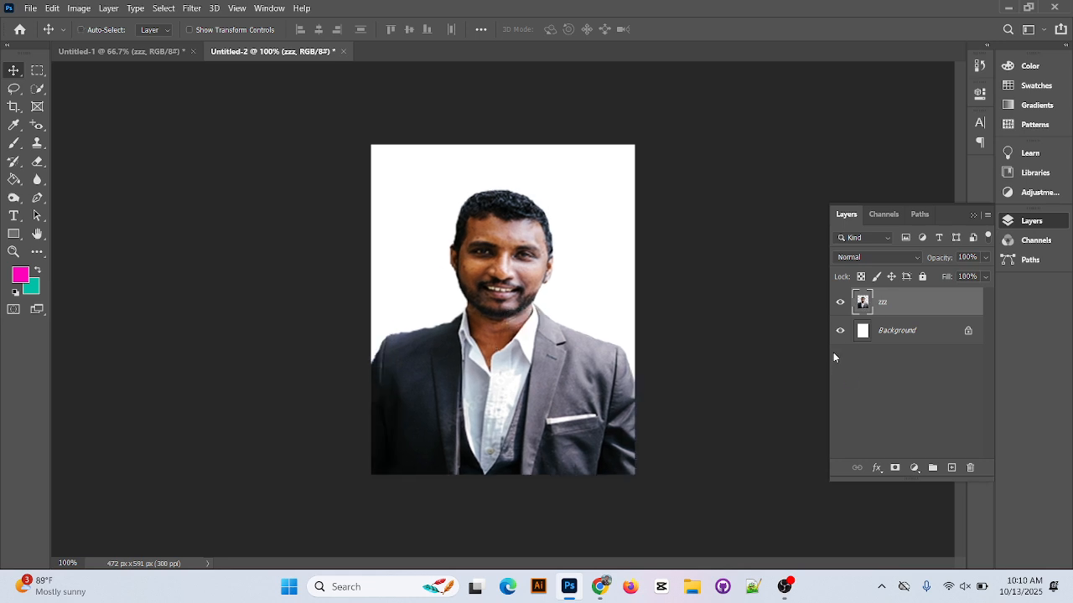
pyautogui.click(29, 8)
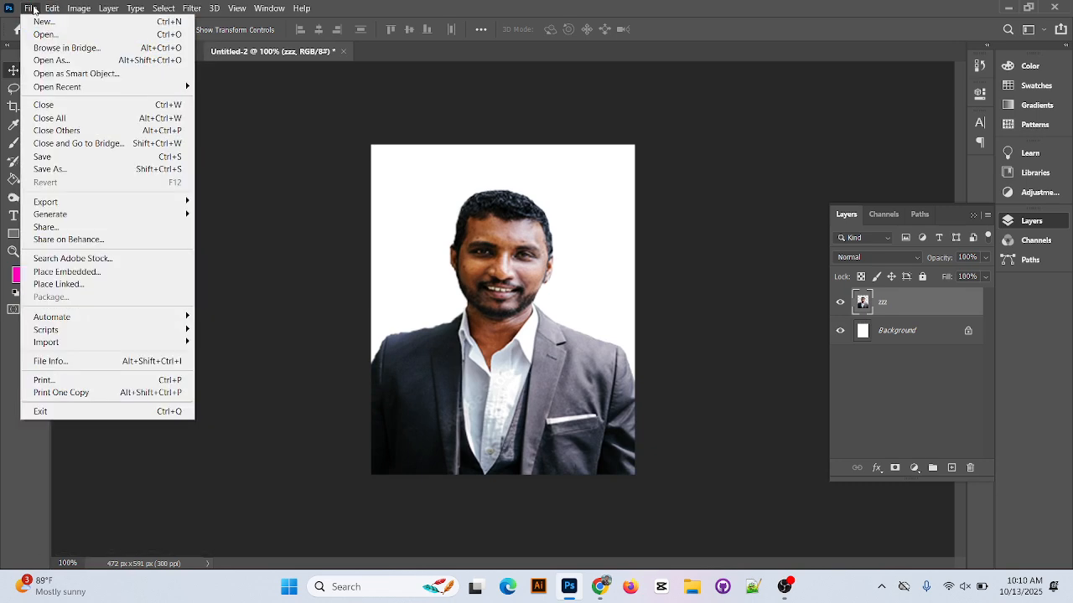
pyautogui.click(579, 126)
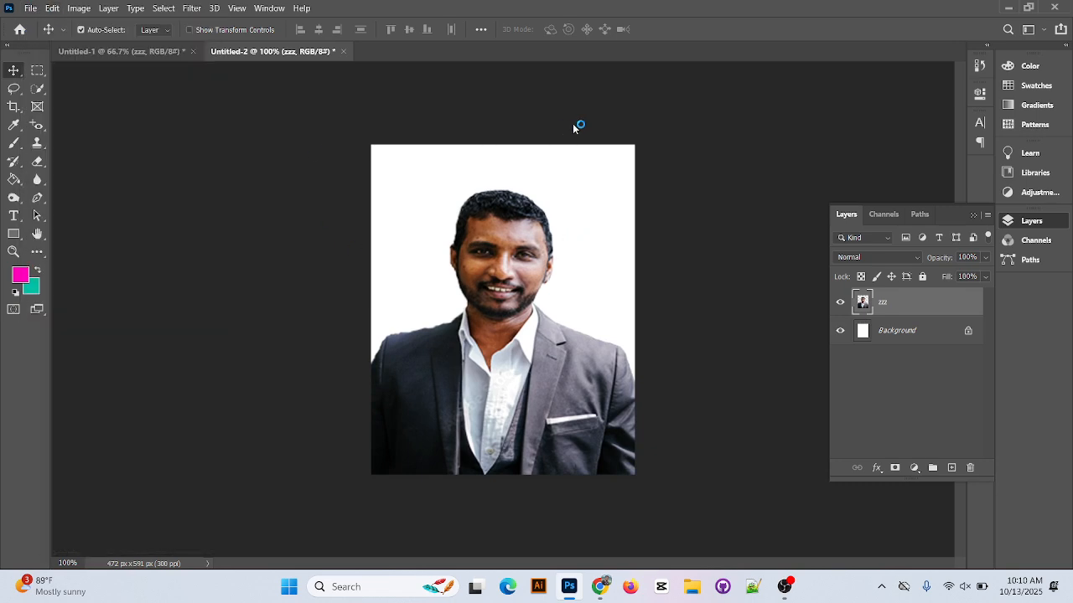
pyautogui.click(30, 9)
pyautogui.moveTo(83, 202)
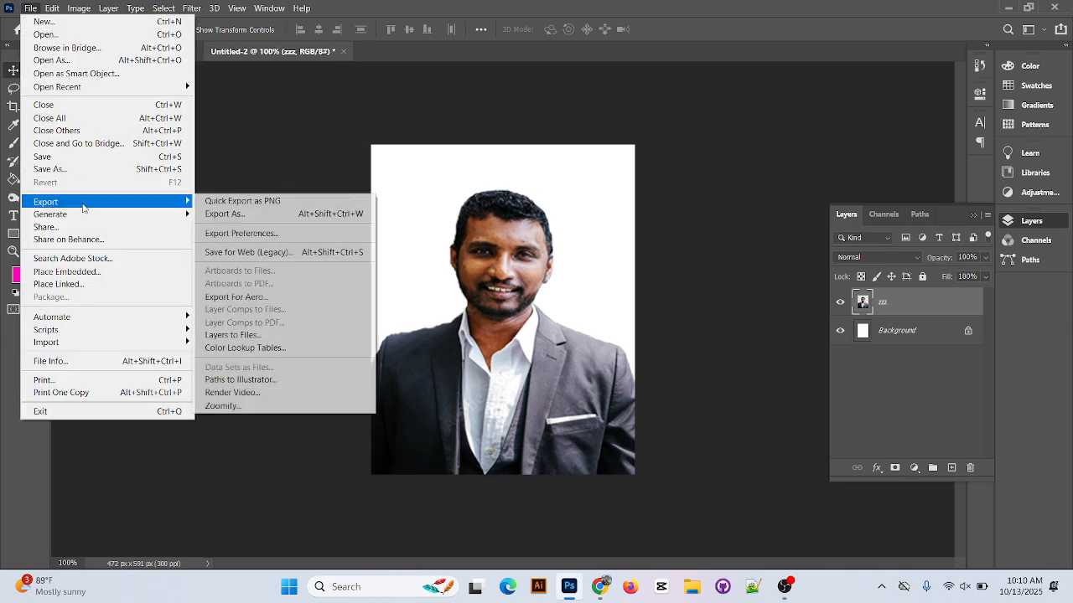
pyautogui.click(279, 253)
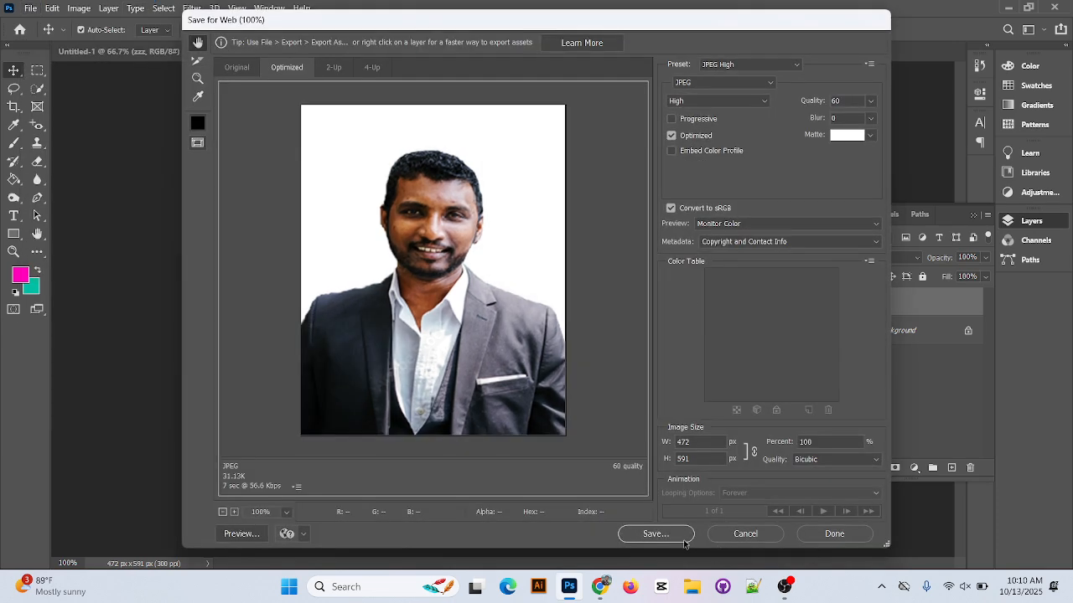
pyautogui.click(652, 535)
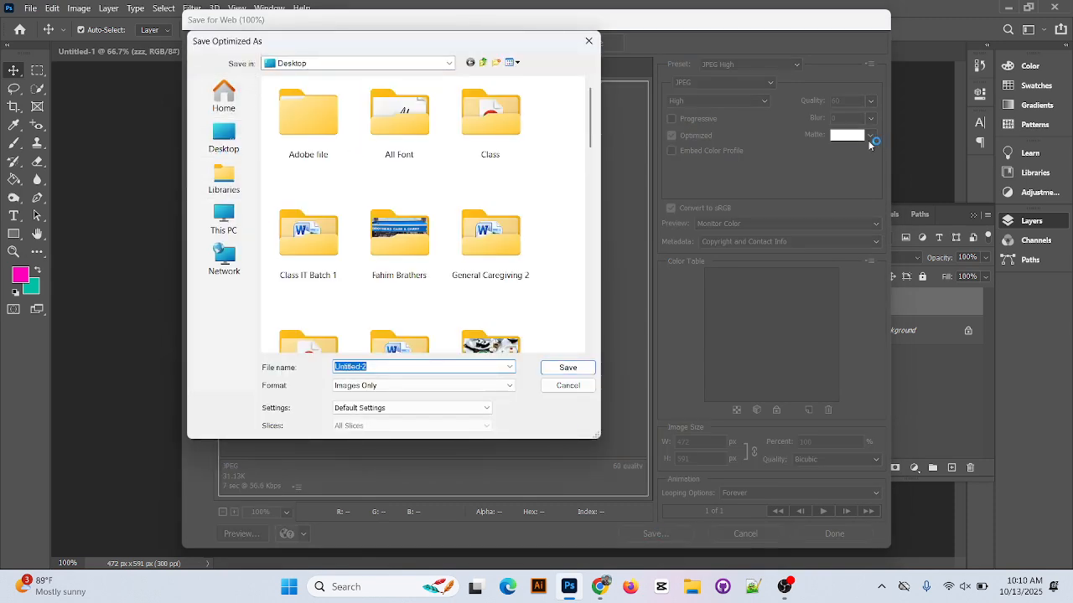
pyautogui.click(570, 388)
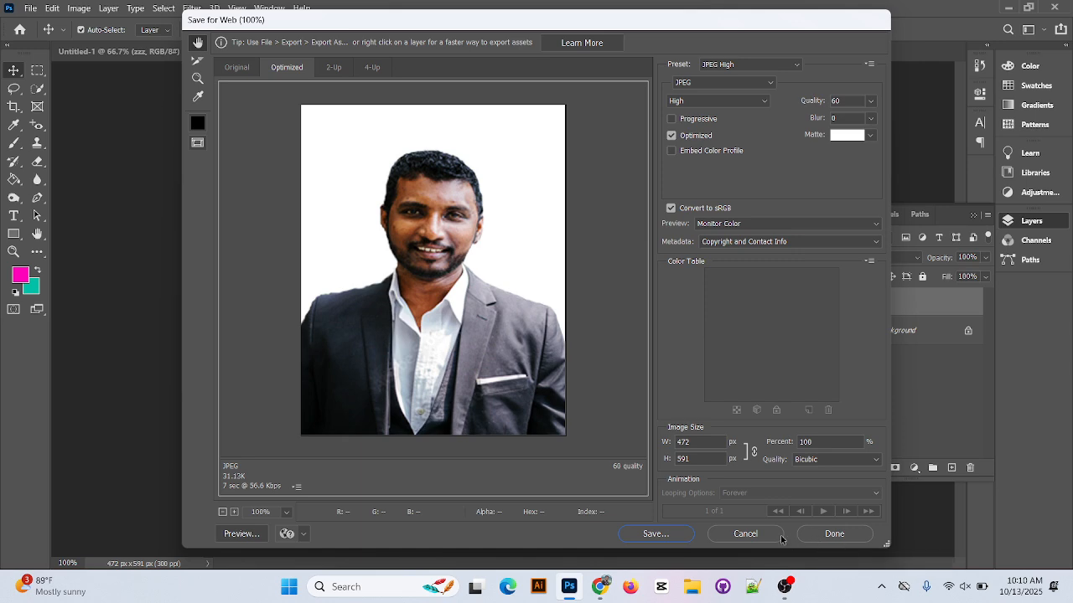
pyautogui.click(779, 536)
# Export the photo with Save for Web as a high-quality JPEG (quality 60) named ppp on the Desktop
pyautogui.click(30, 8)
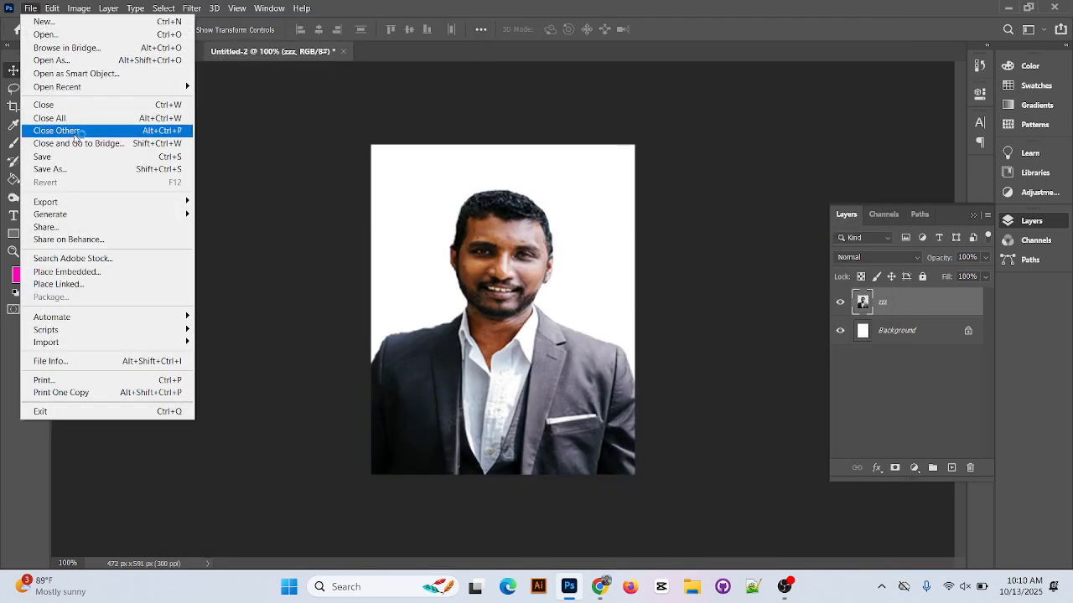
pyautogui.moveTo(79, 201)
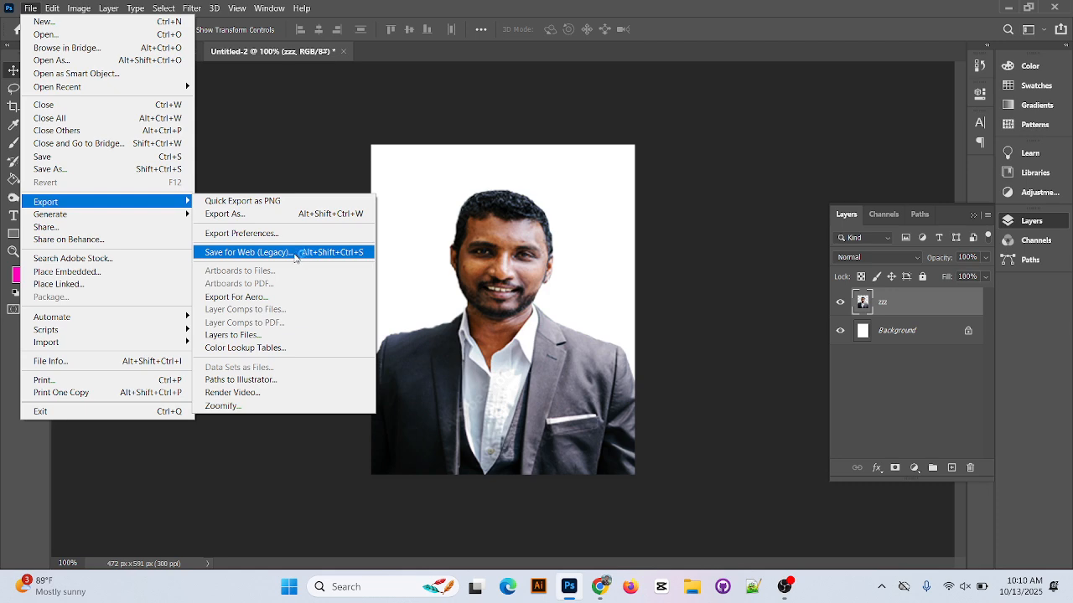
pyautogui.click(295, 253)
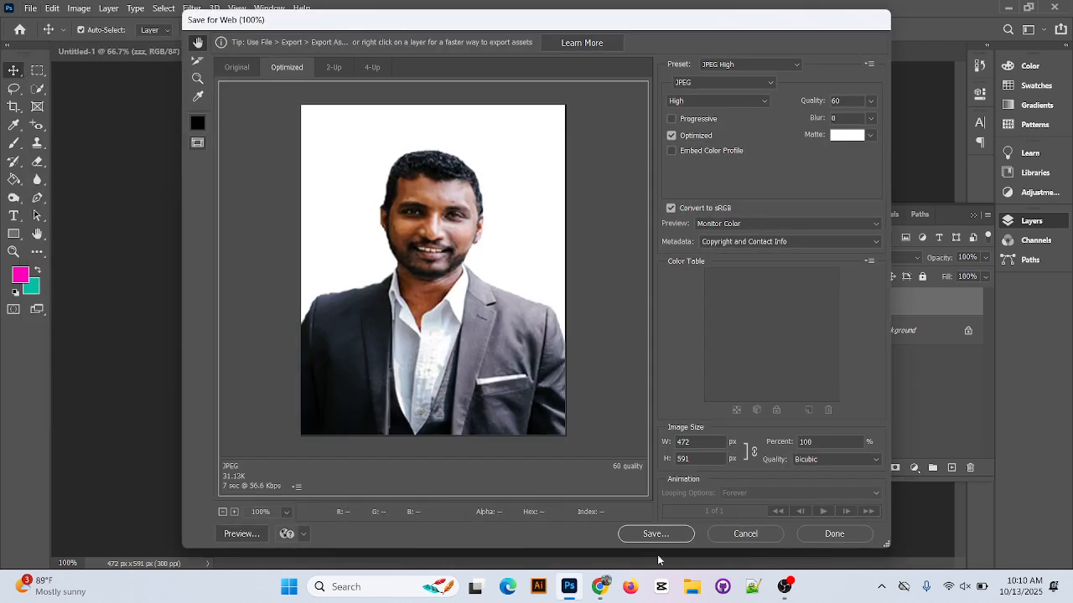
pyautogui.click(658, 535)
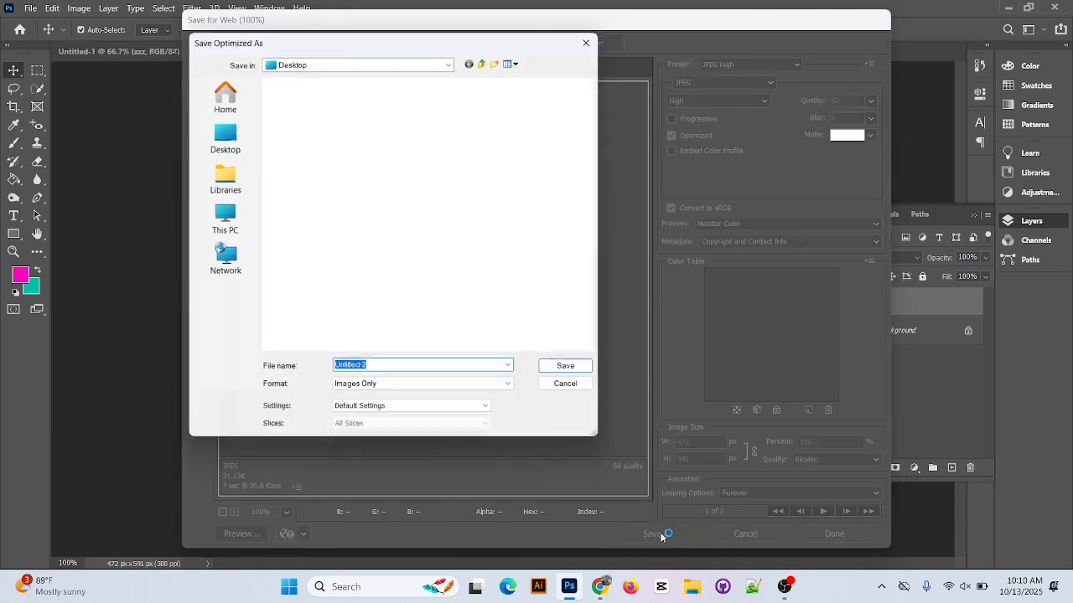
pyautogui.write('ppp')
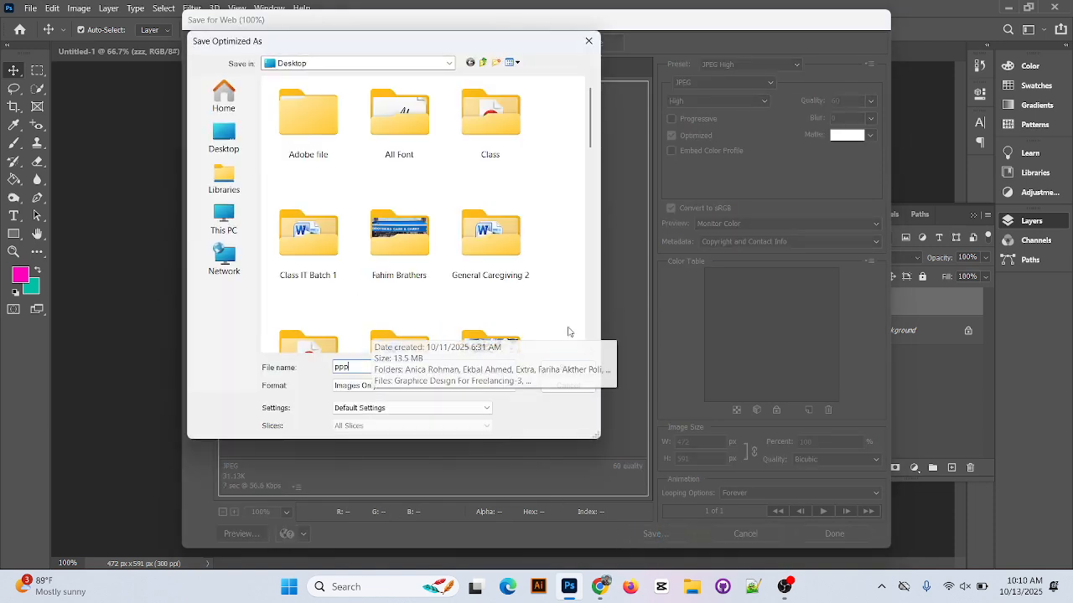
pyautogui.scroll(-5, 587, 285)
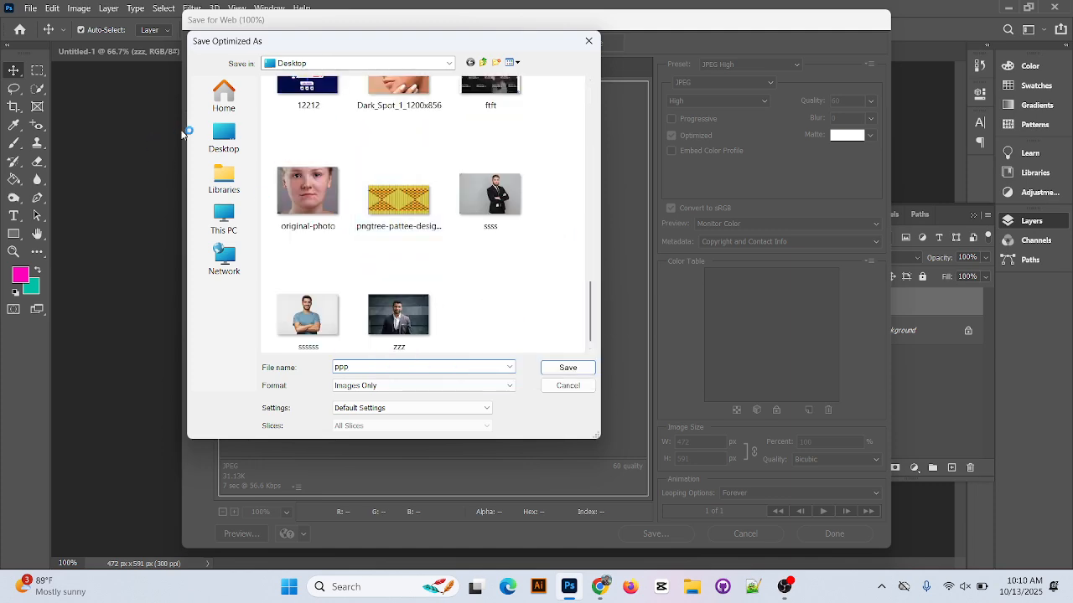
pyautogui.click(224, 137)
pyautogui.click(577, 370)
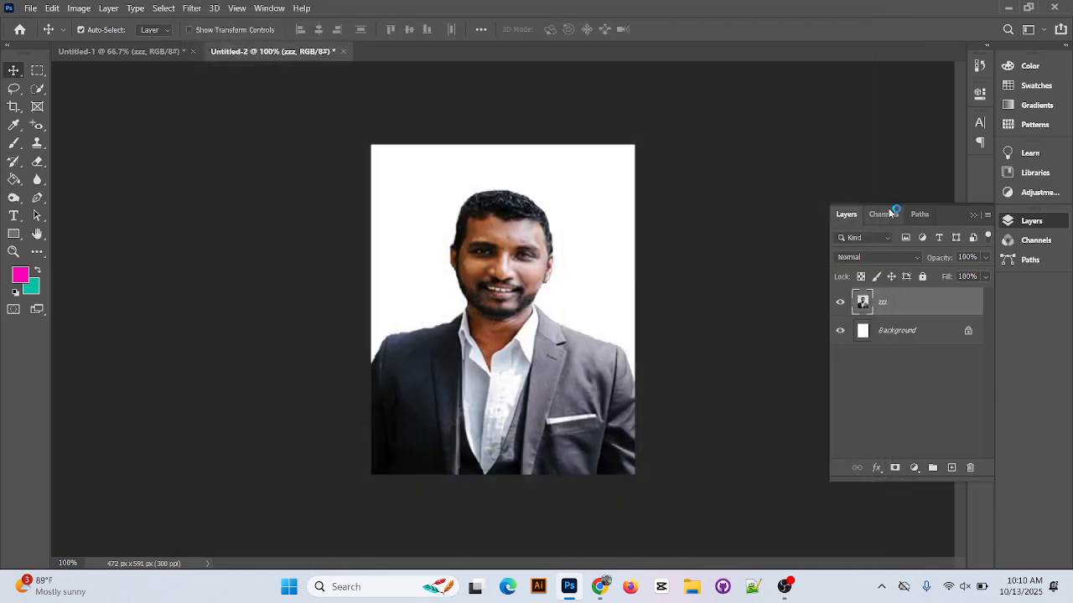
pyautogui.click(32, 9)
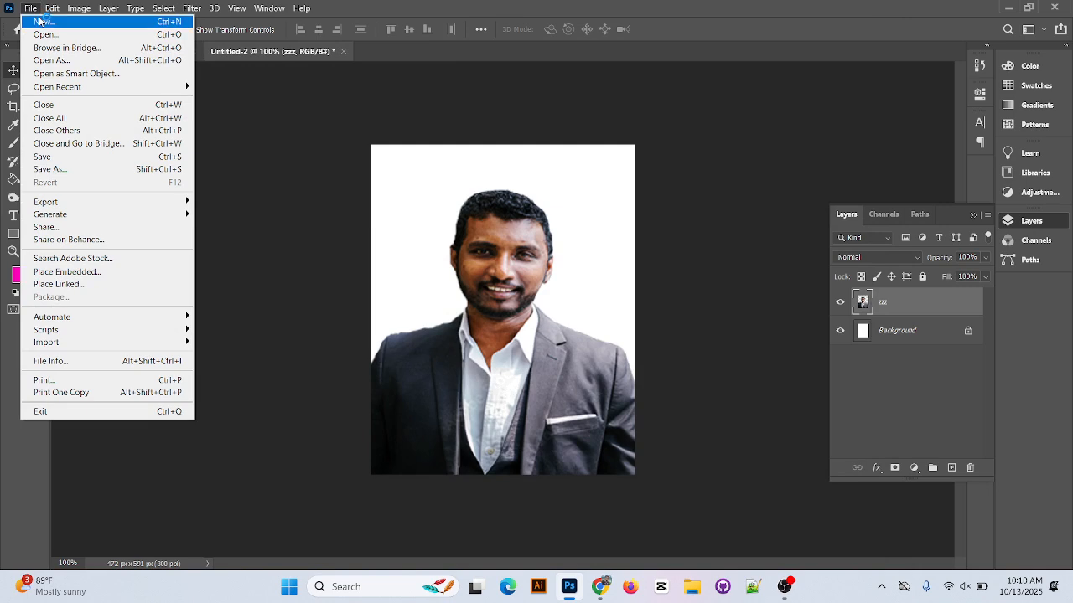
pyautogui.click(41, 21)
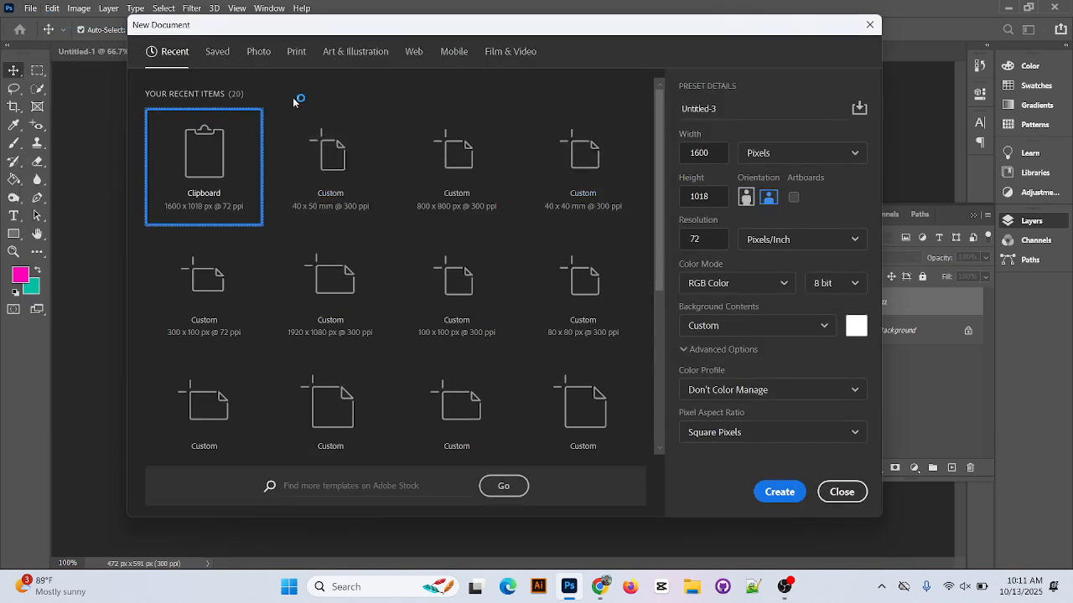
pyautogui.click(297, 51)
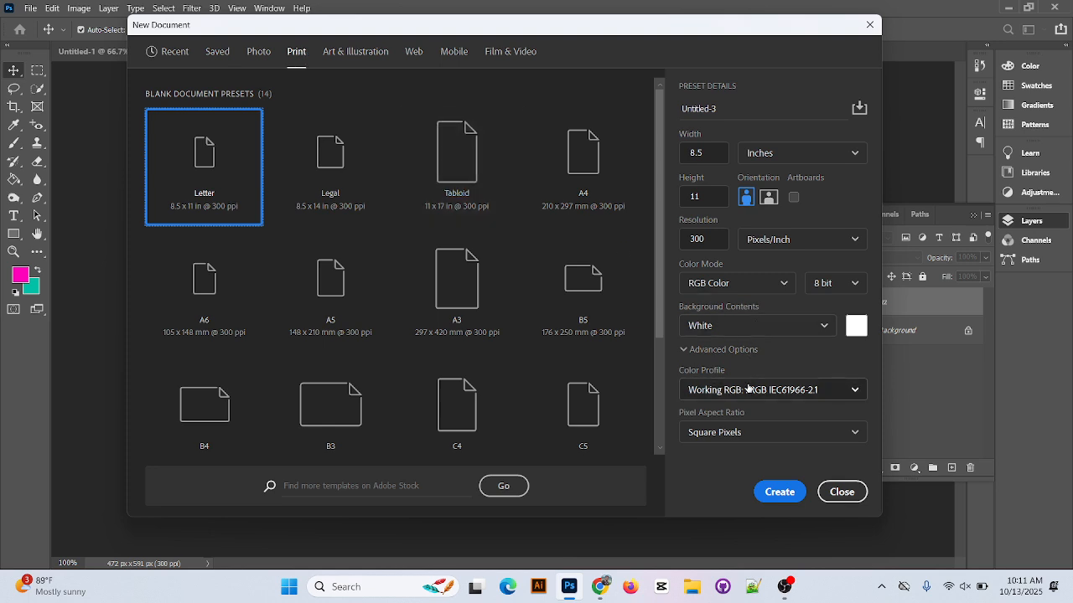
pyautogui.click(853, 494)
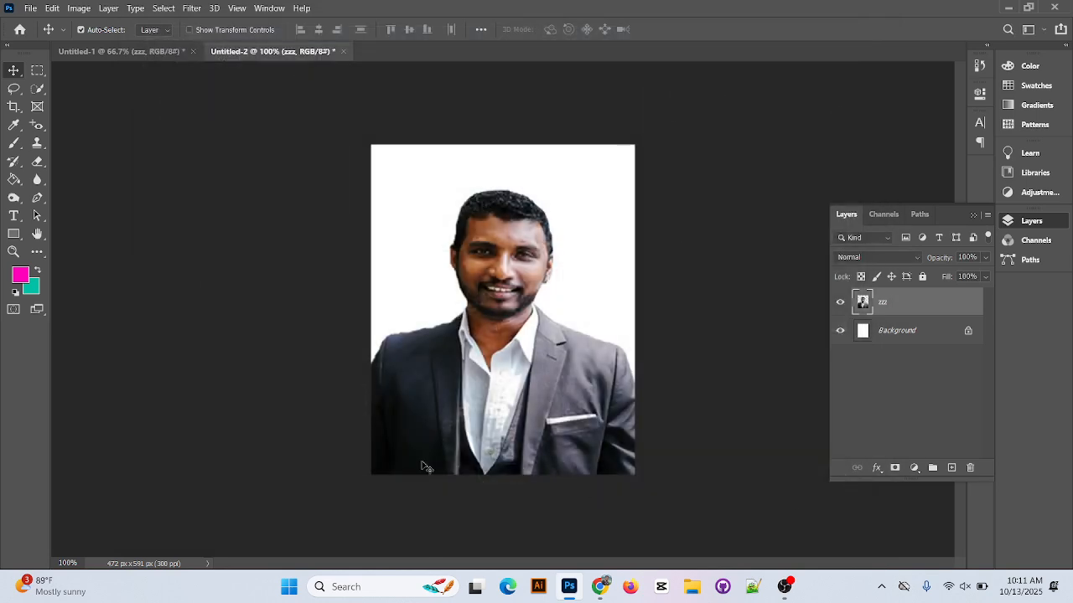
# Add a new empty layer directly above the Background layer, below the portrait
pyautogui.click(867, 339)
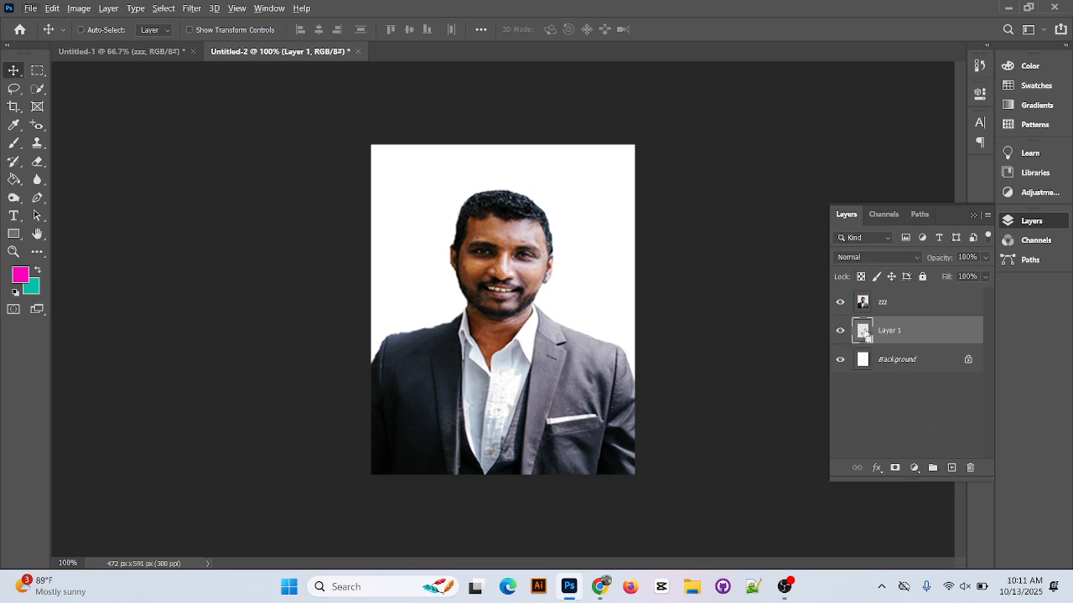
pyautogui.keyDown('ctrl'); pyautogui.click(863, 331); pyautogui.keyUp('ctrl')
pyautogui.click(507, 231)
pyautogui.keyDown('ctrl'); pyautogui.click(868, 333); pyautogui.keyUp('ctrl')
pyautogui.click(506, 229)
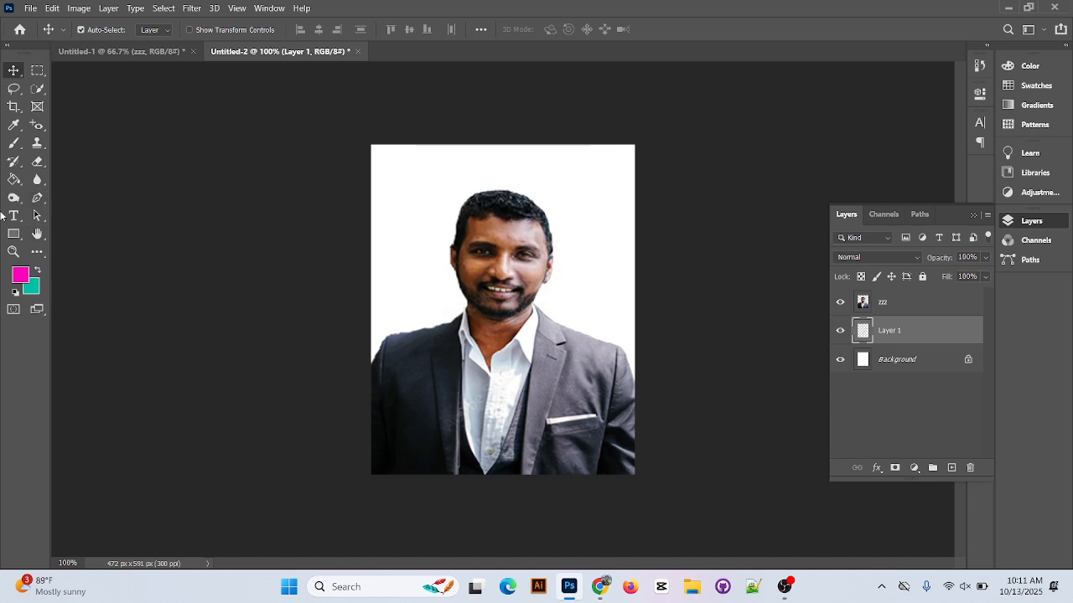
# Try a magenta rectangle of about 508 × 621 px as the backdrop behind the portrait, and undo it
pyautogui.click(14, 233)
pyautogui.moveTo(358, 135); pyautogui.dragTo(641, 482)
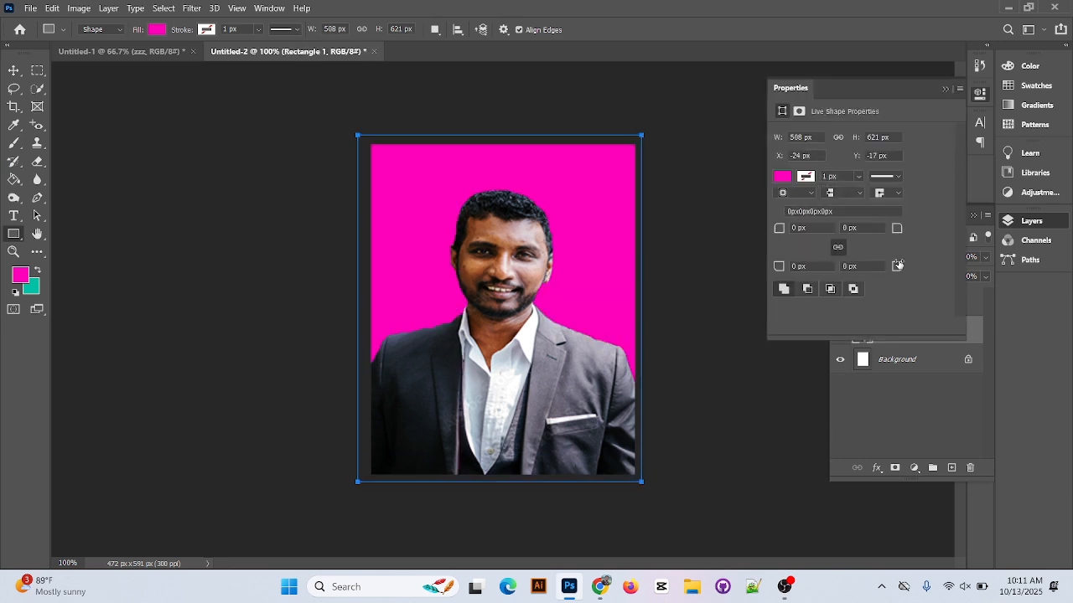
pyautogui.click(946, 89)
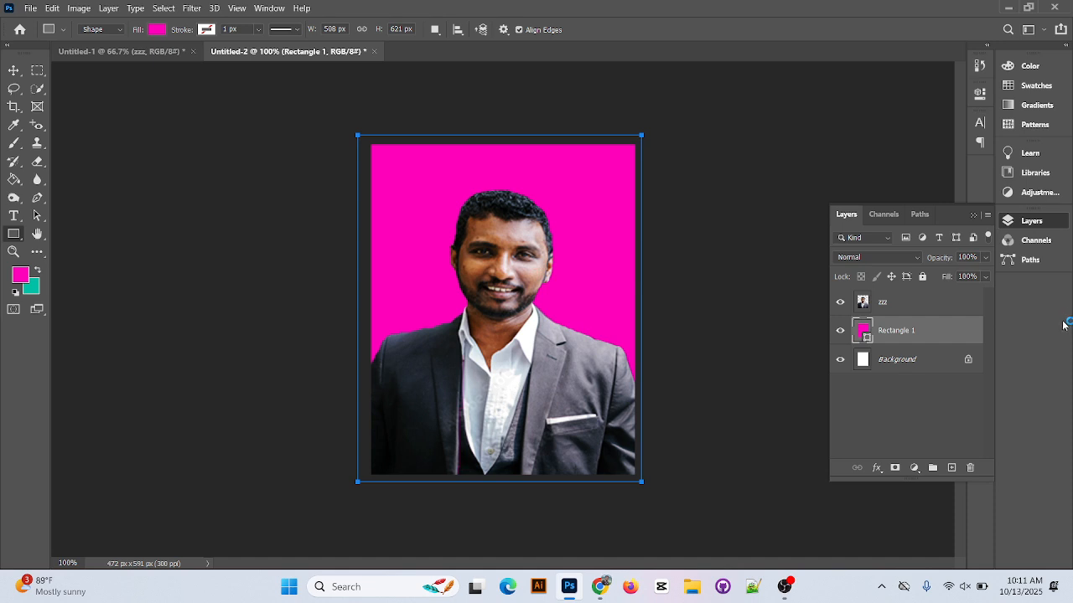
pyautogui.hotkey('ctrl', 'z')
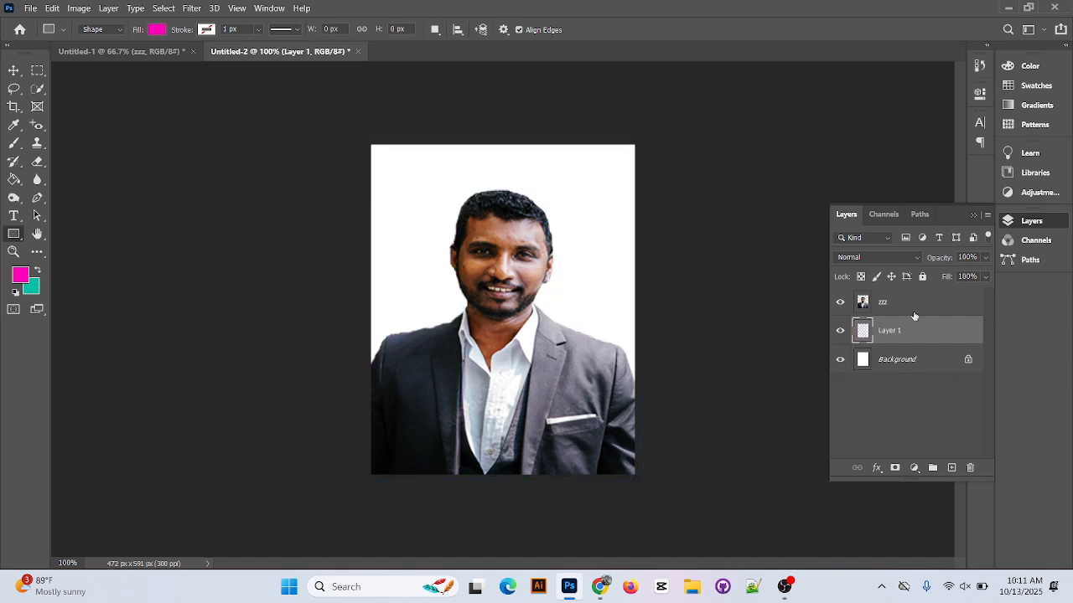
# Change the foreground colour to a bright turquoise green for the Rectangle tool's fill
pyautogui.click(13, 234)
pyautogui.click(72, 234)
pyautogui.click(19, 275)
pyautogui.moveTo(723, 238)
pyautogui.mouseDown()
pyautogui.moveTo(718, 296)
pyautogui.moveTo(675, 251)
pyautogui.moveTo(668, 207)
pyautogui.mouseUp()
pyautogui.moveTo(811, 229); pyautogui.dragTo(809, 261)
pyautogui.moveTo(775, 191); pyautogui.dragTo(790, 182)
pyautogui.click(932, 157)
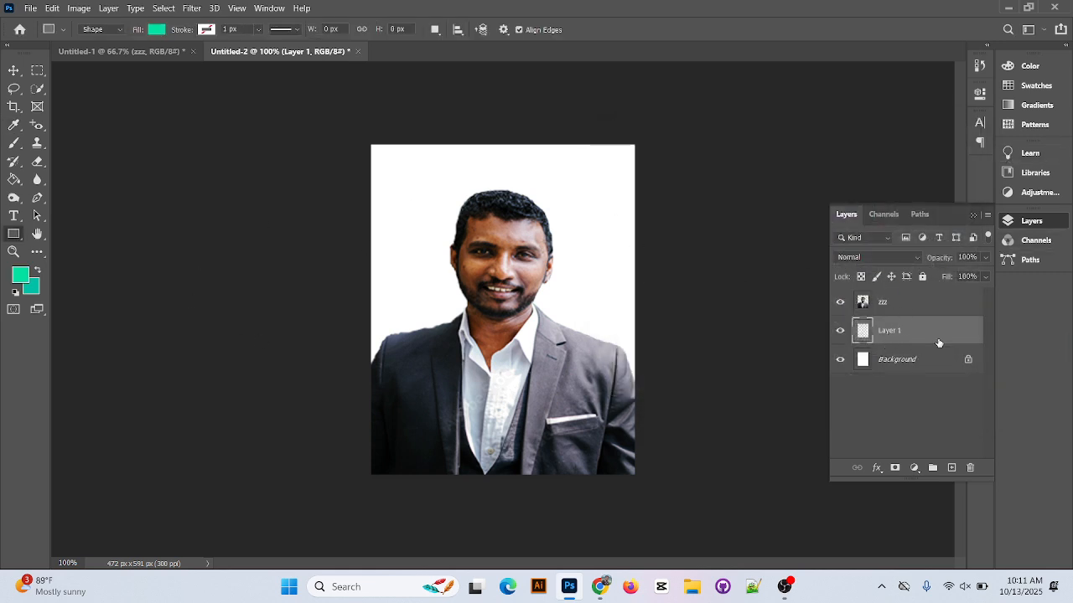
# Draw a green rectangle of about 517 × 613 px on Layer 1, covering the whole canvas behind the portrait
pyautogui.click(901, 305)
pyautogui.click(916, 329)
pyautogui.moveTo(357, 140); pyautogui.dragTo(646, 481)
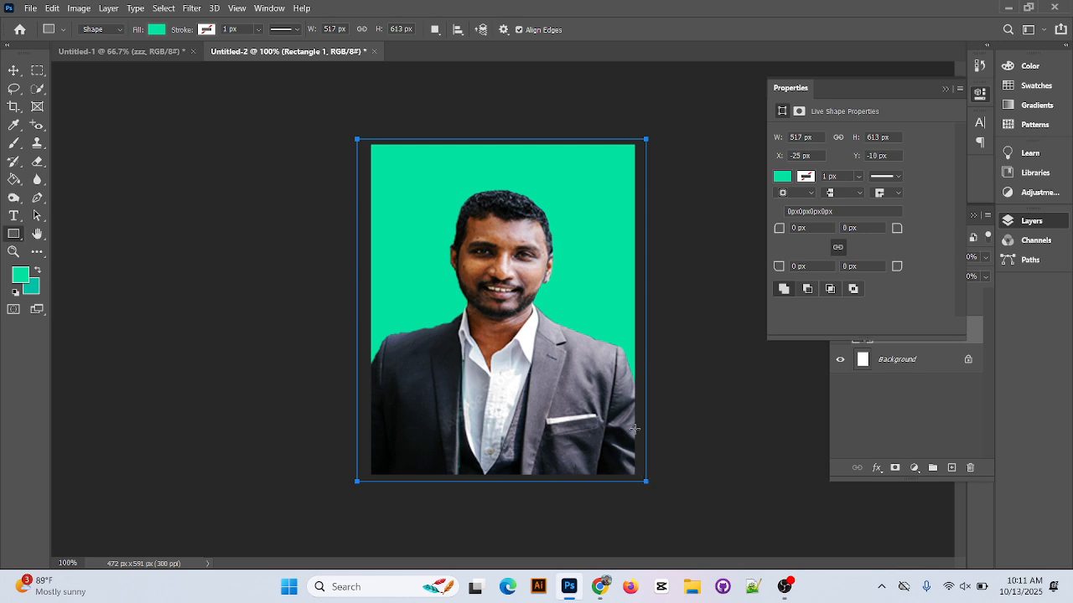
# Save the portrait on the computer's Desktop as a JPEG named ddd, accepting the JPEG options
pyautogui.hotkey('ctrl', 's')
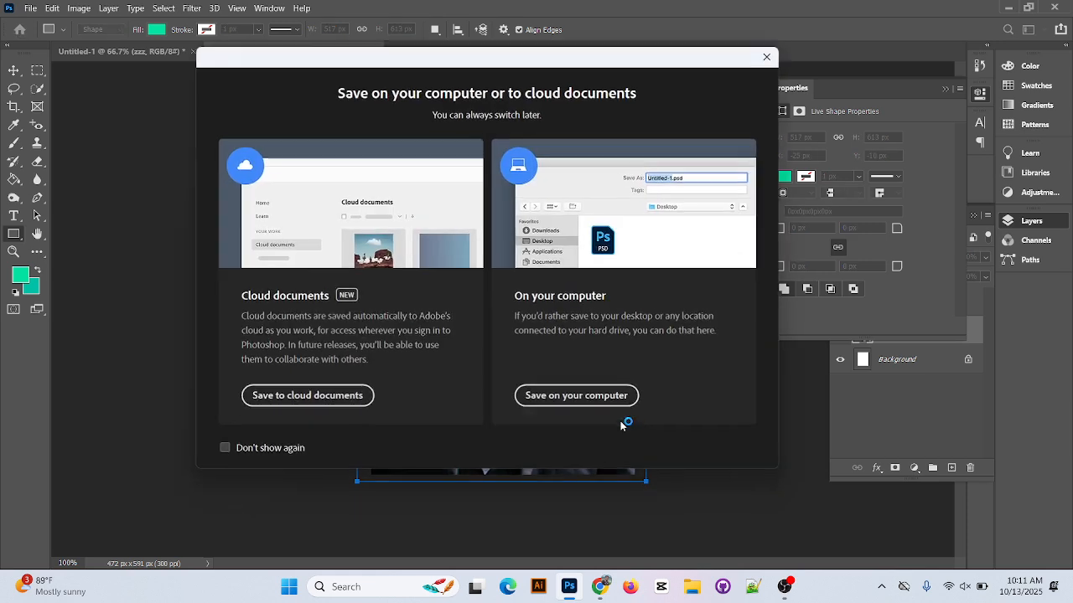
pyautogui.click(597, 399)
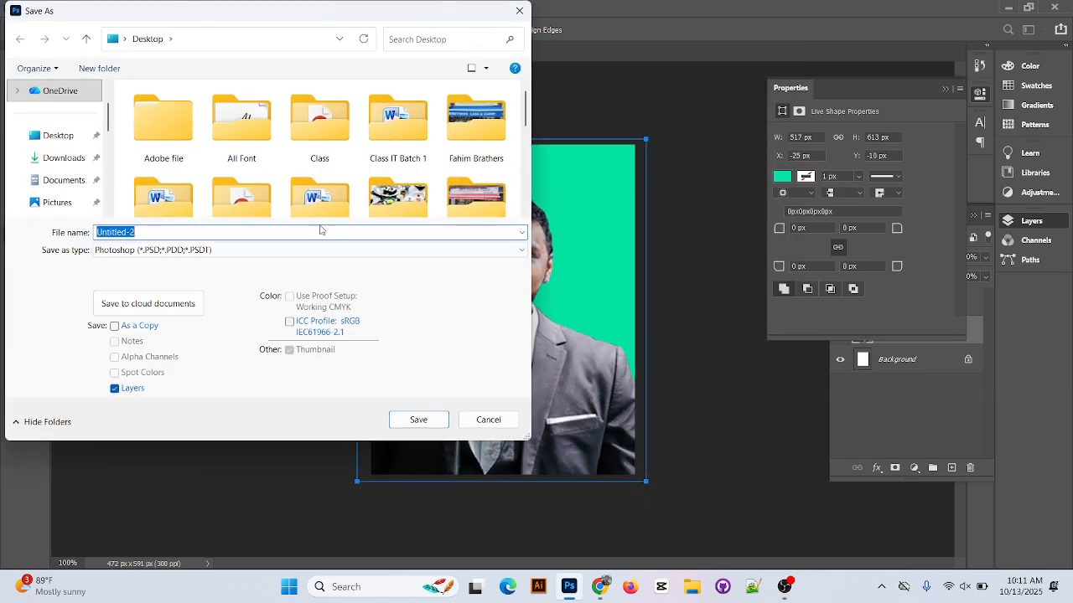
pyautogui.click(195, 251)
pyautogui.click(192, 364)
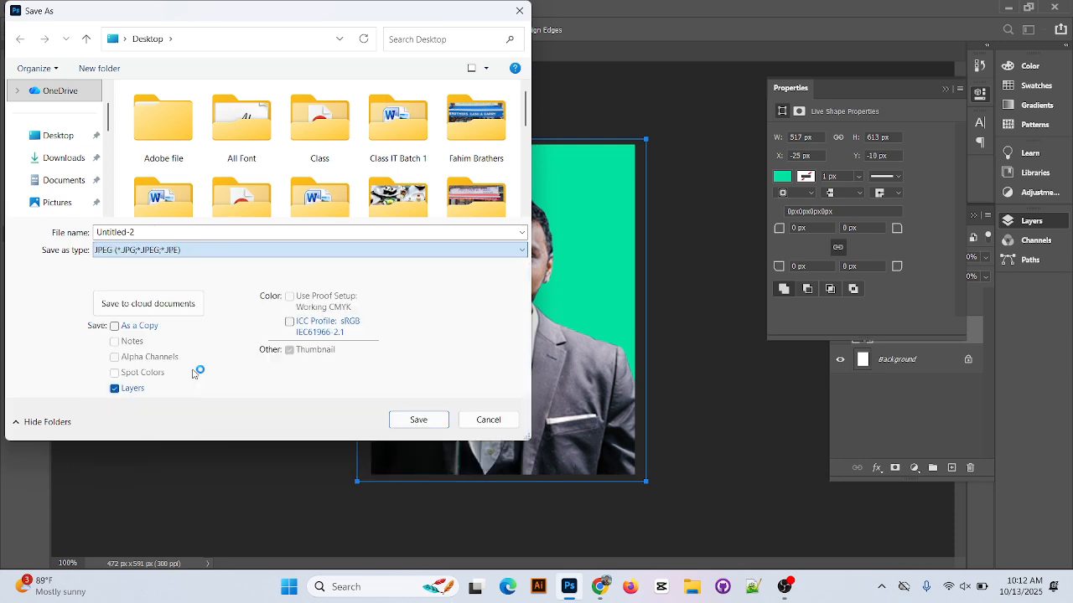
pyautogui.click(163, 233)
pyautogui.write('ddd')
pyautogui.click(418, 419)
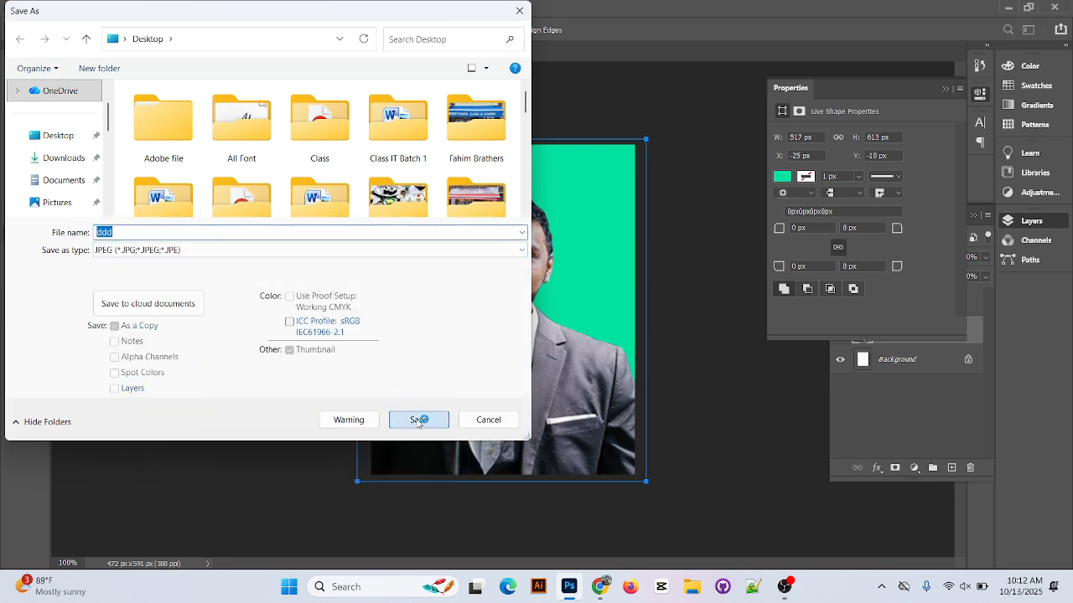
pyautogui.click(614, 132)
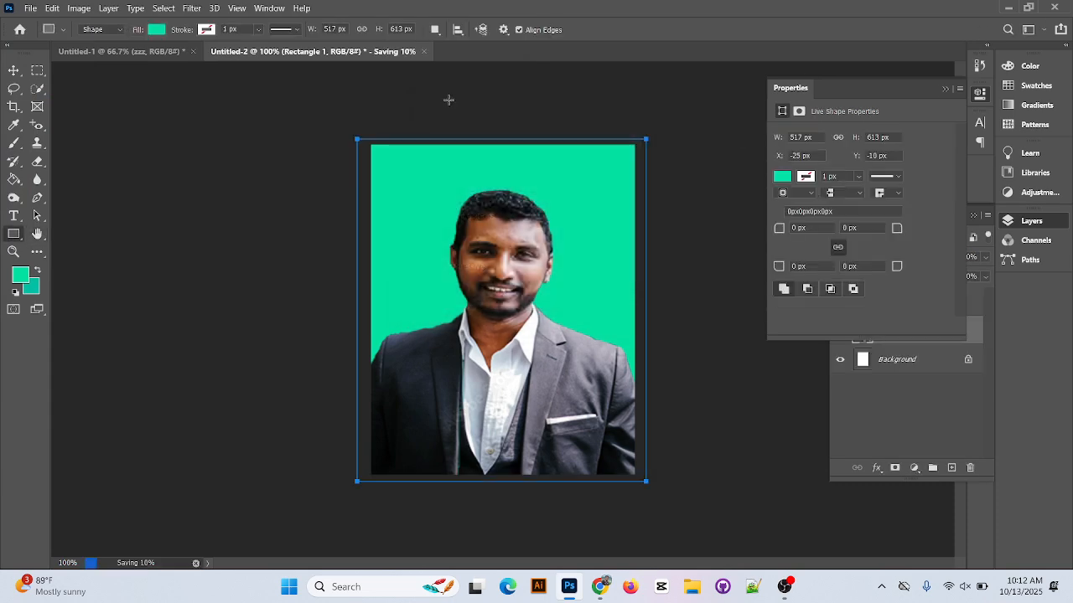
# Create a new A4 print document, 210 × 297 mm at 300 ppi, in CMYK Color mode
pyautogui.click(31, 9)
pyautogui.moveTo(32, 14)
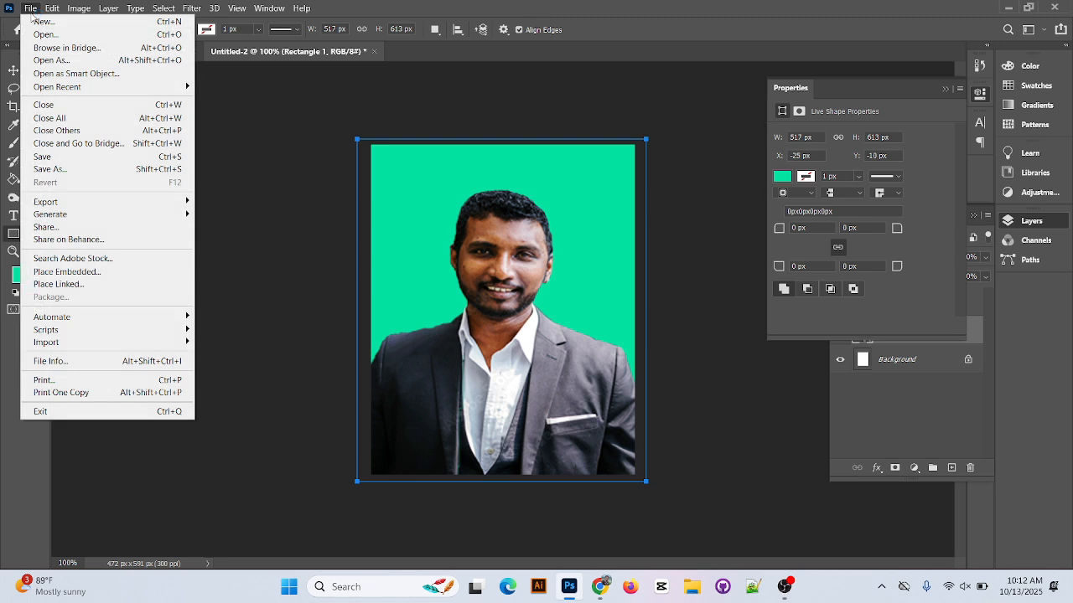
pyautogui.click(45, 23)
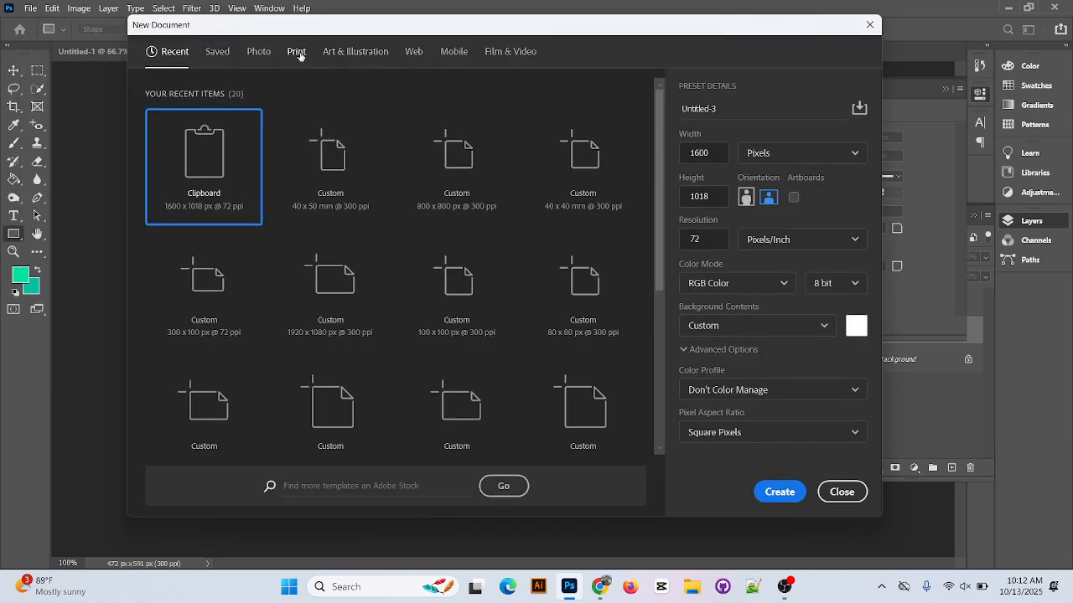
pyautogui.click(298, 52)
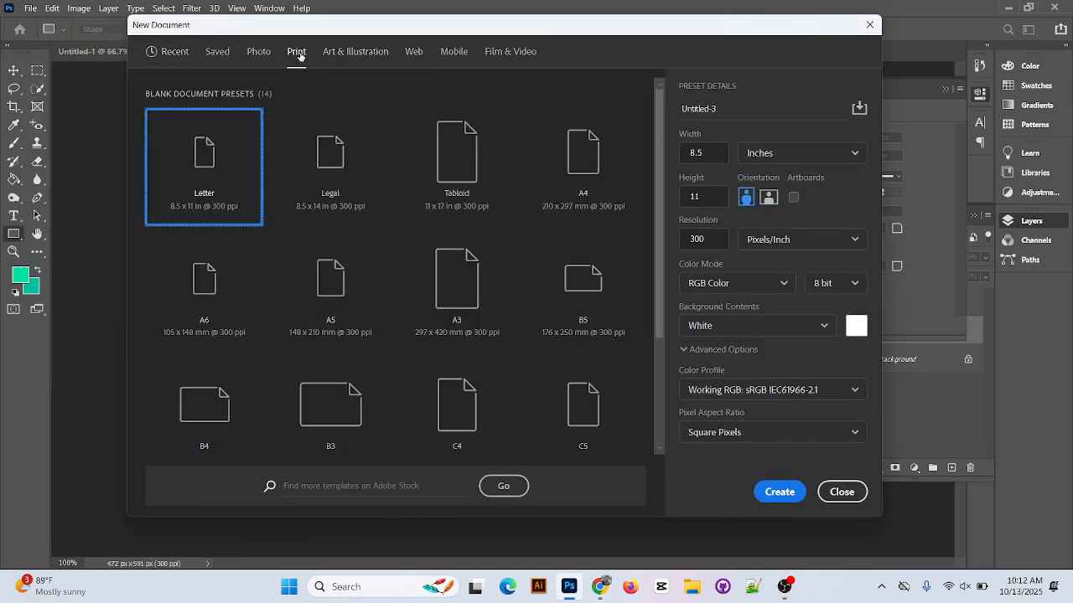
pyautogui.click(588, 188)
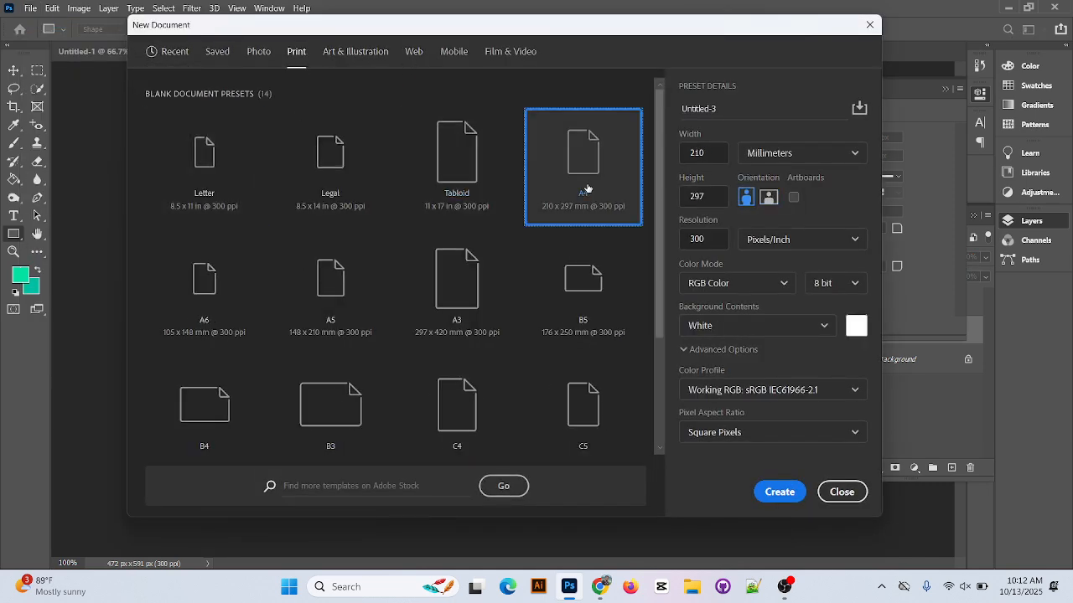
pyautogui.click(774, 286)
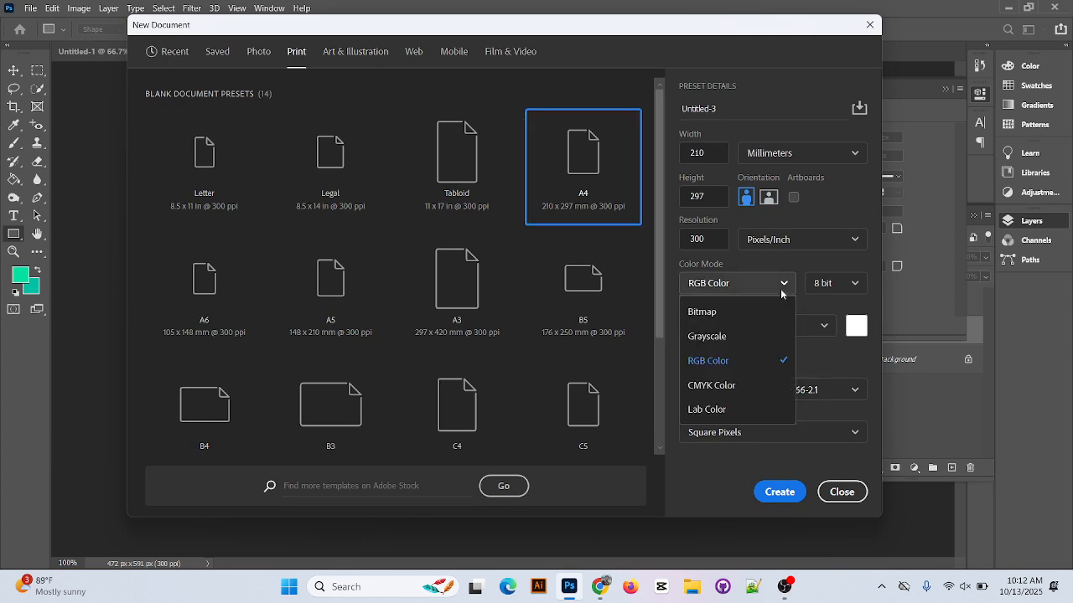
pyautogui.click(737, 389)
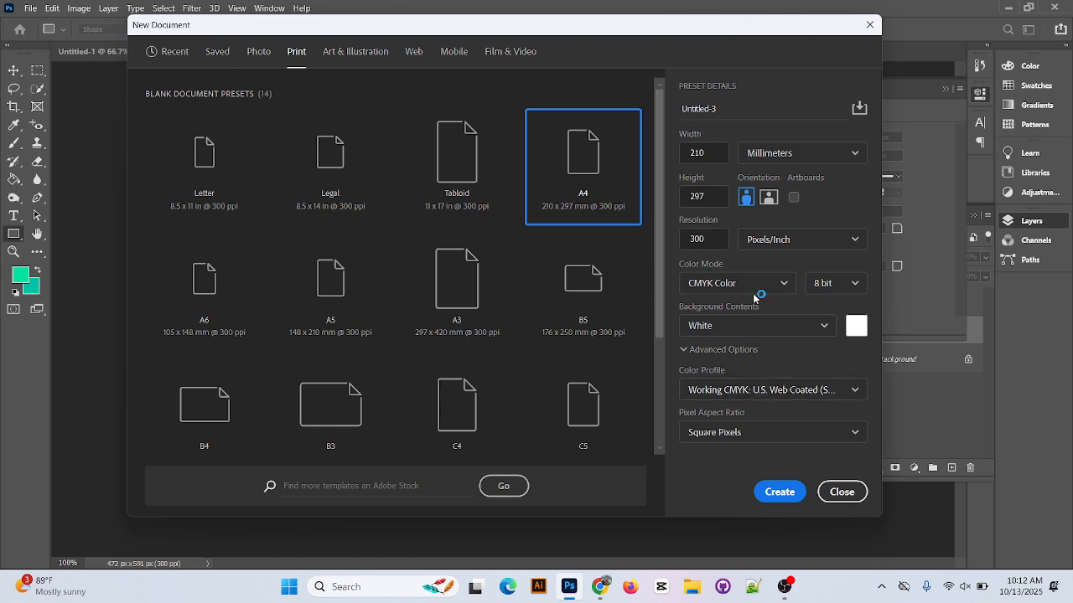
pyautogui.click(779, 493)
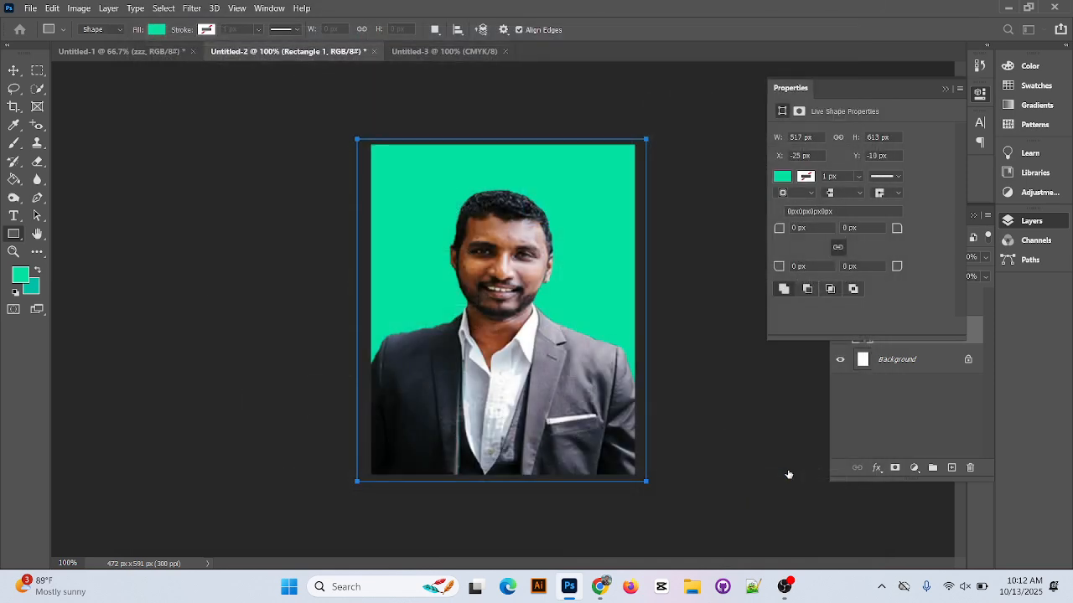
# Place the ddd image from the Desktop as an embedded object on the blank A4 page
pyautogui.hotkey('ctrl', '+')
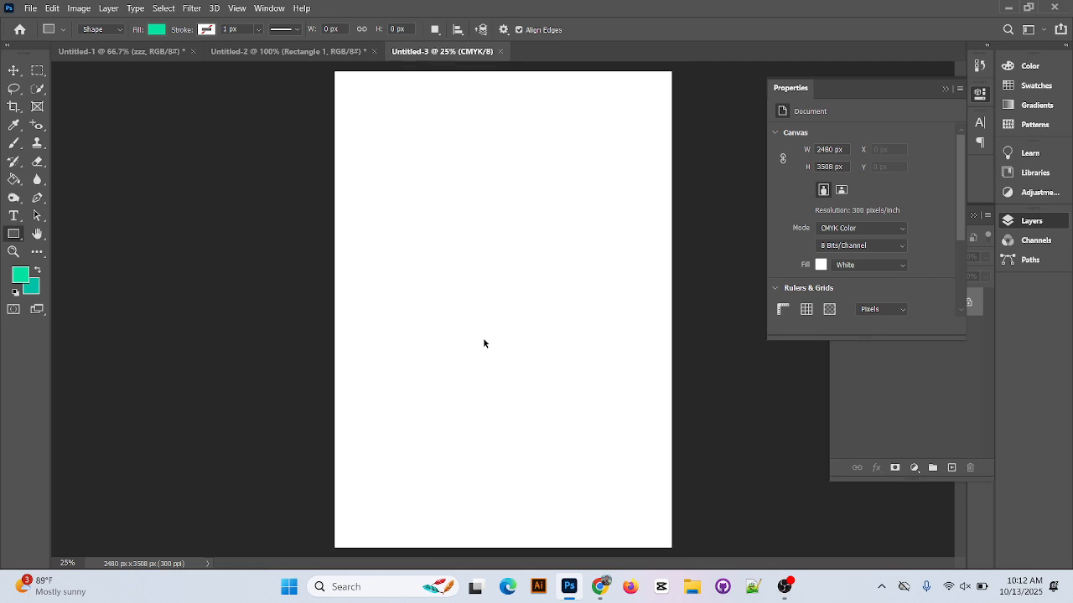
pyautogui.hotkey('ctrl', '-')
pyautogui.click(31, 9)
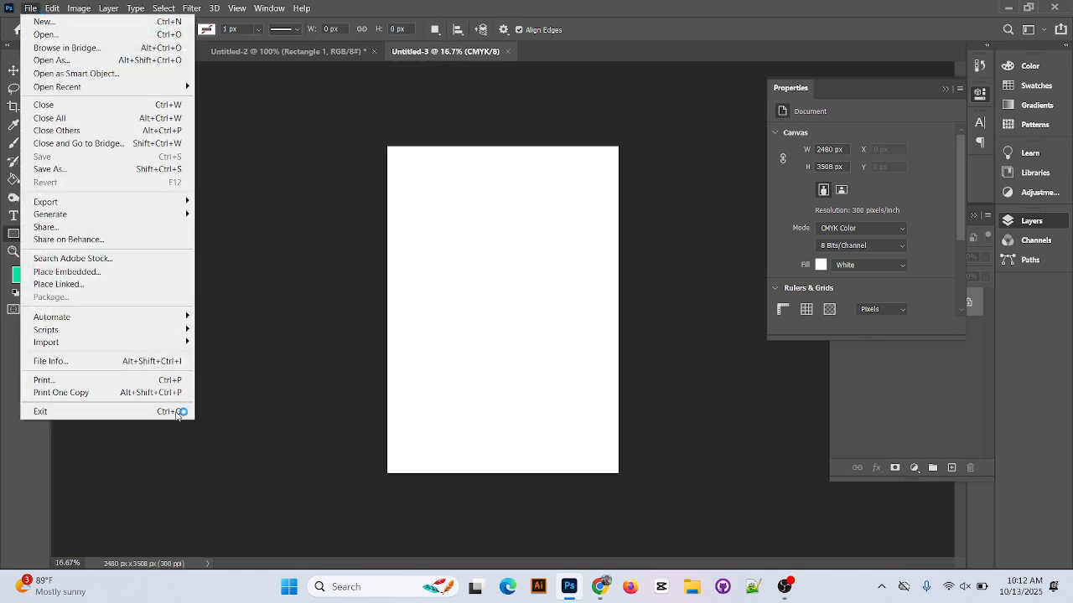
pyautogui.click(110, 272)
pyautogui.scroll(-15, 259, 198)
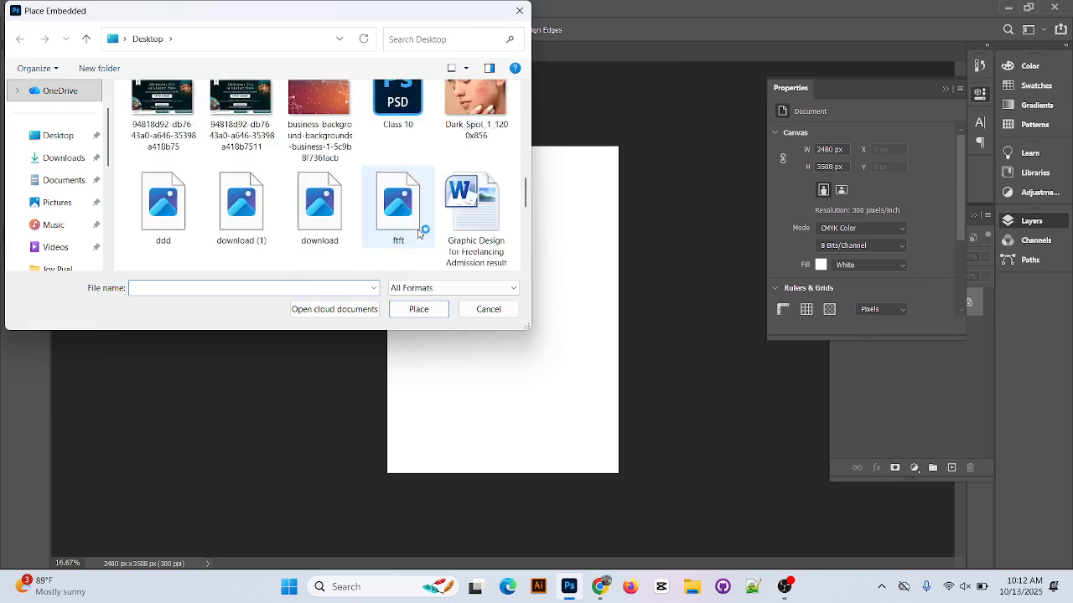
pyautogui.scroll(-3, 466, 227)
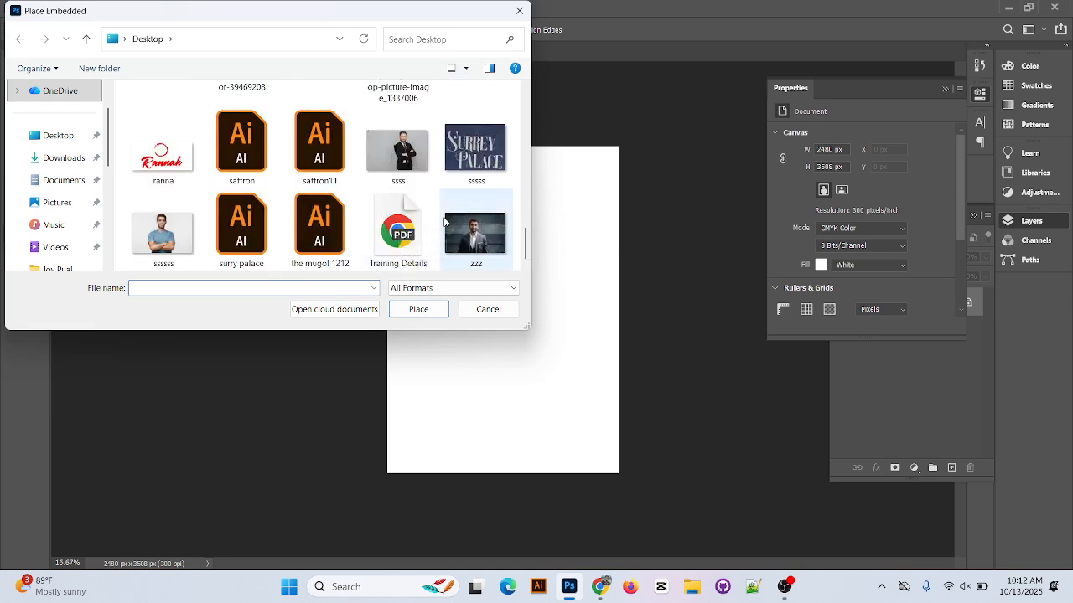
pyautogui.scroll(1, 469, 235)
pyautogui.scroll(-1, 470, 239)
pyautogui.scroll(2, 473, 241)
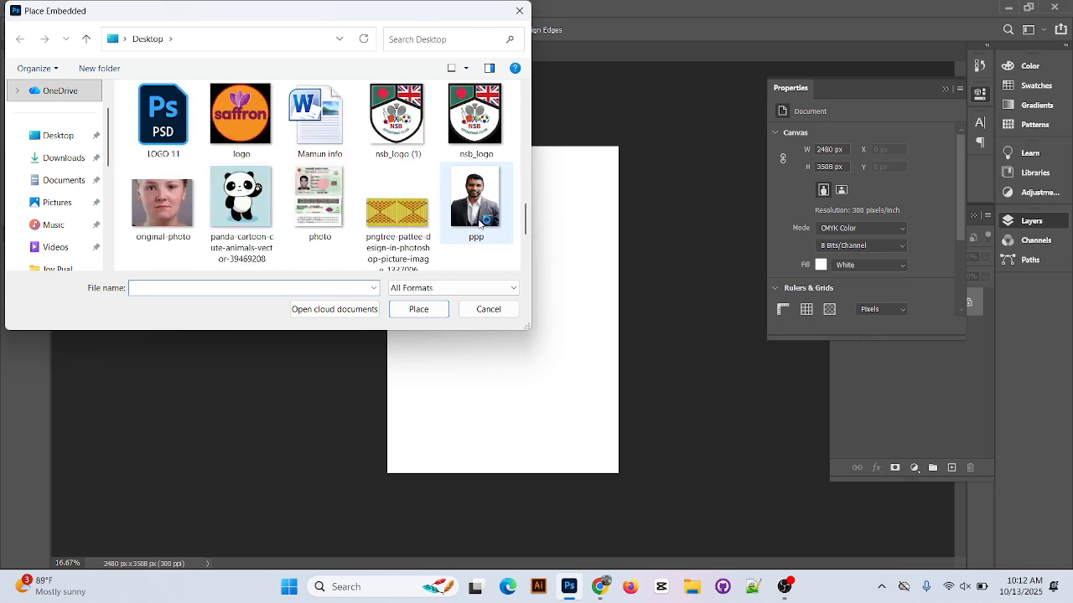
pyautogui.click(473, 240)
pyautogui.scroll(3, 469, 226)
pyautogui.click(163, 125)
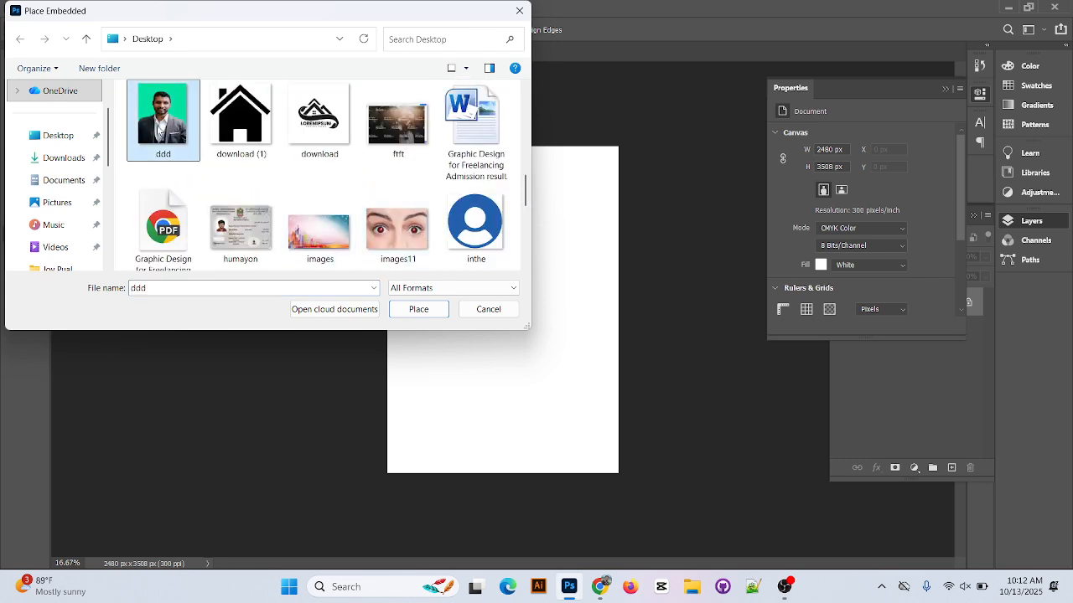
pyautogui.click(436, 309)
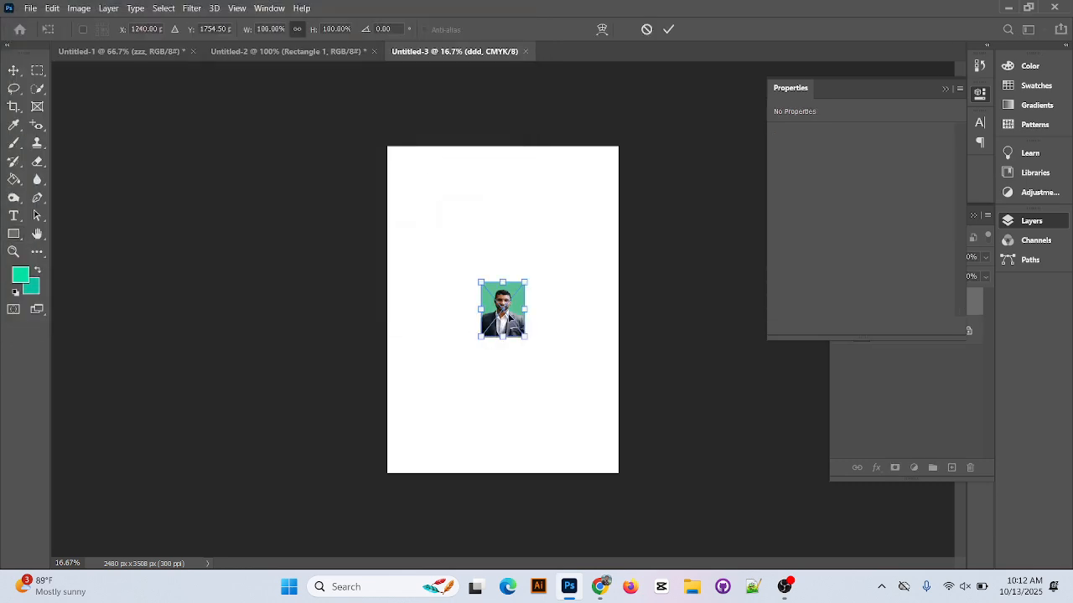
pyautogui.click(669, 32)
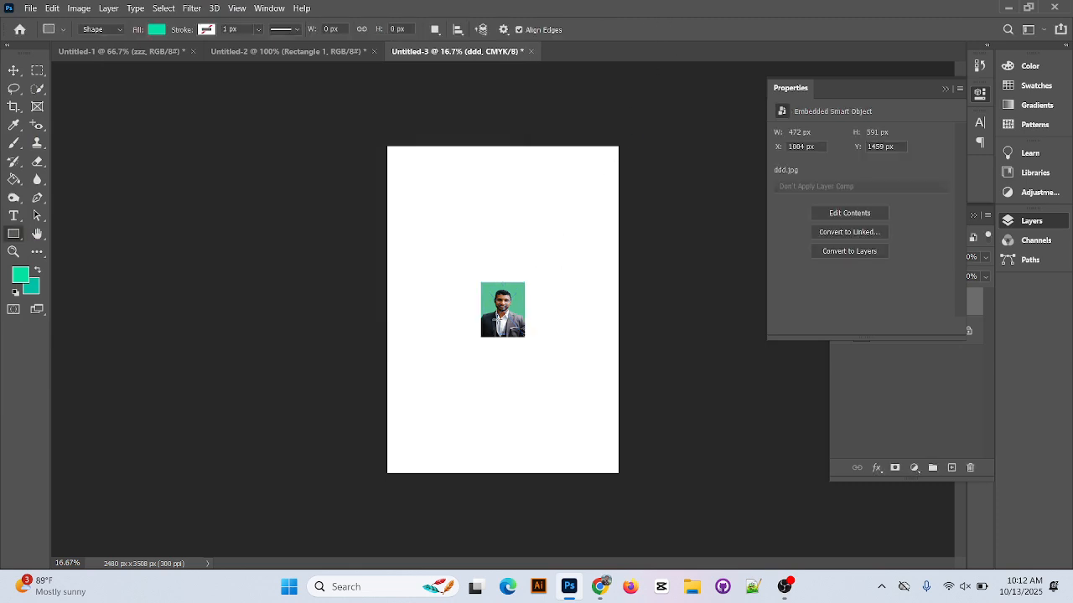
# Move the placed photo to the upper-left area of the page, at about X 267 px, Y 266 px
pyautogui.click(14, 70)
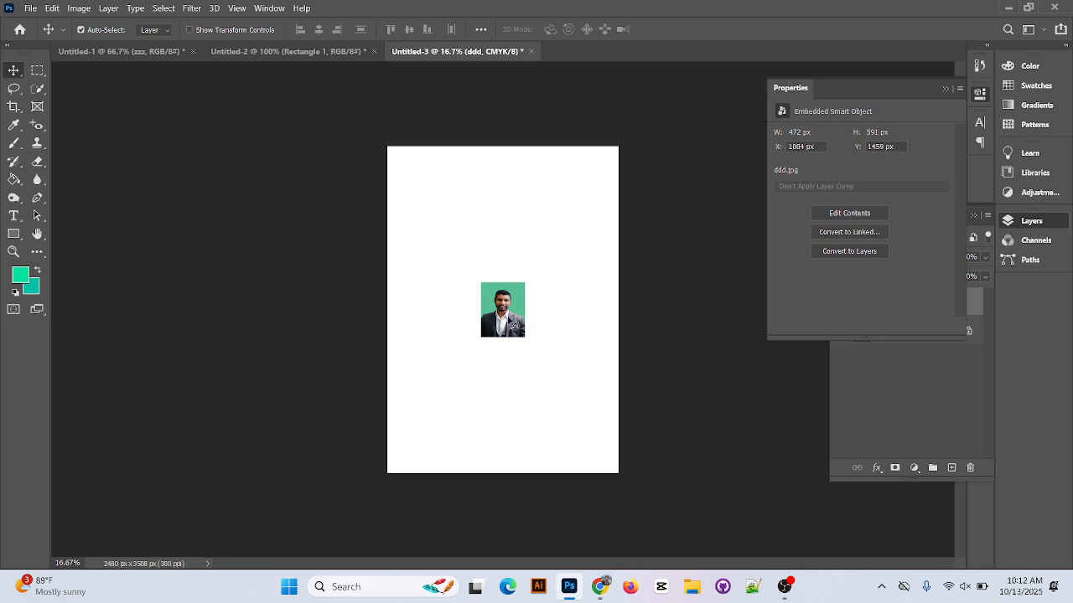
pyautogui.moveTo(507, 323); pyautogui.dragTo(438, 212)
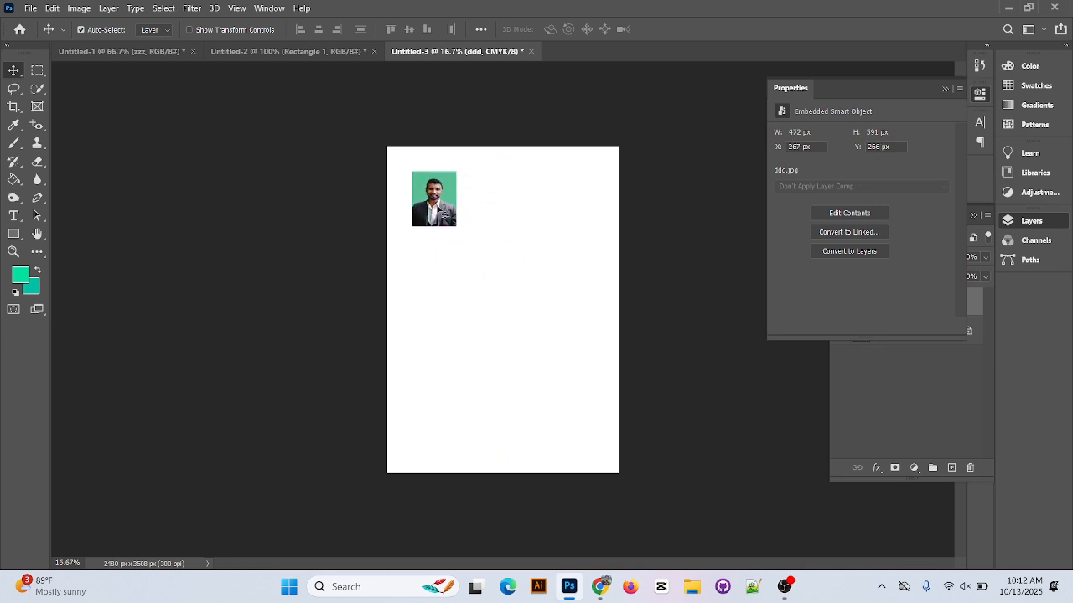
pyautogui.click(946, 88)
pyautogui.rightClick(897, 303)
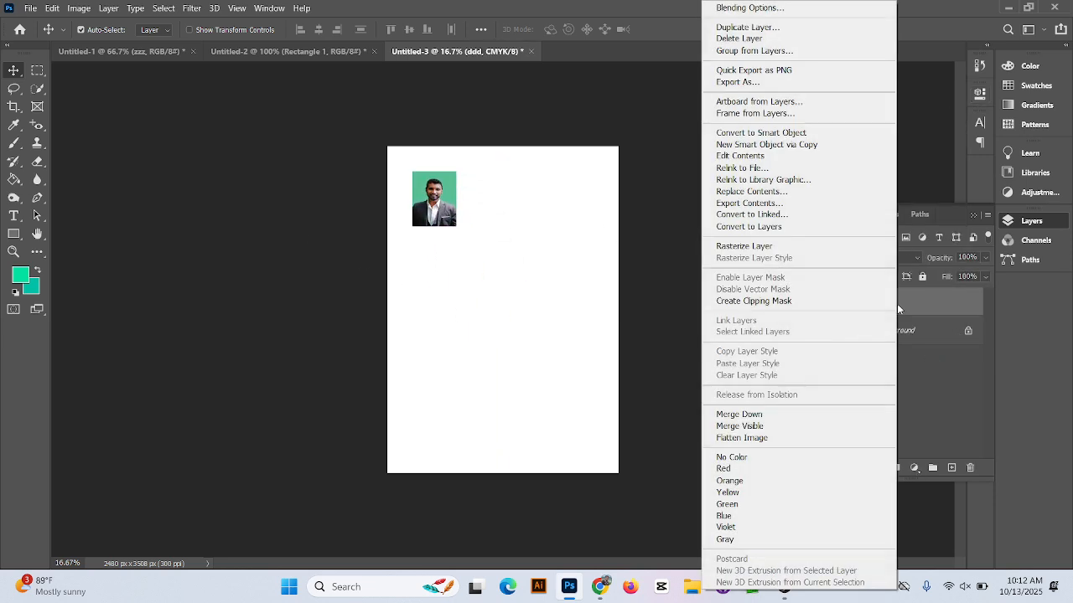
pyautogui.click(914, 298)
# Move the photo into the page's top-left corner and duplicate it into a horizontal row of four photos
pyautogui.hotkey('ctrl', '+')
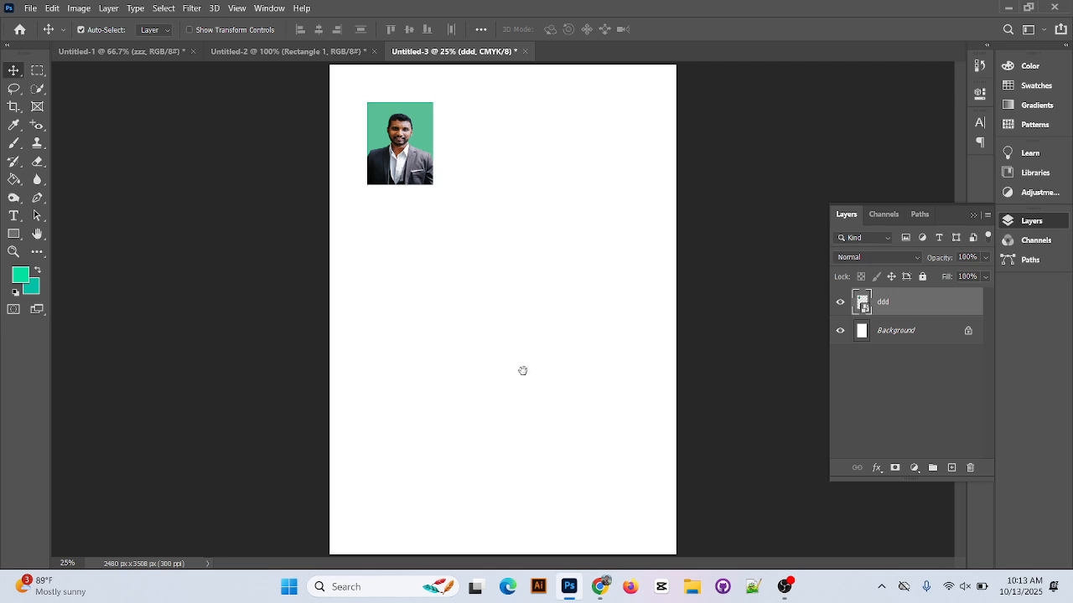
pyautogui.moveTo(416, 156); pyautogui.dragTo(464, 123)
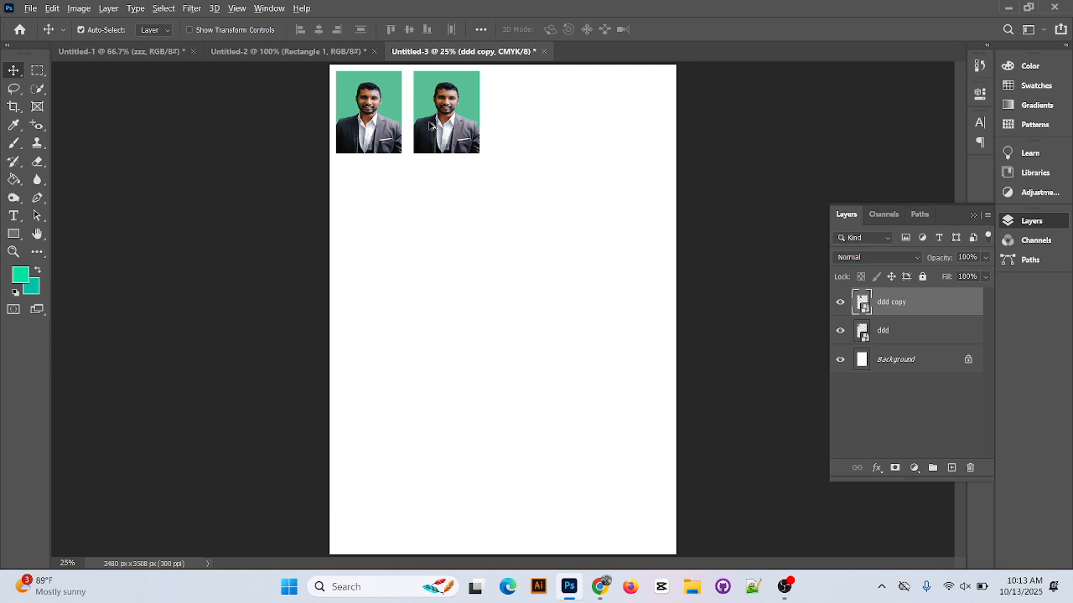
pyautogui.keyDown('shift'); pyautogui.click(939, 330); pyautogui.keyUp('shift')
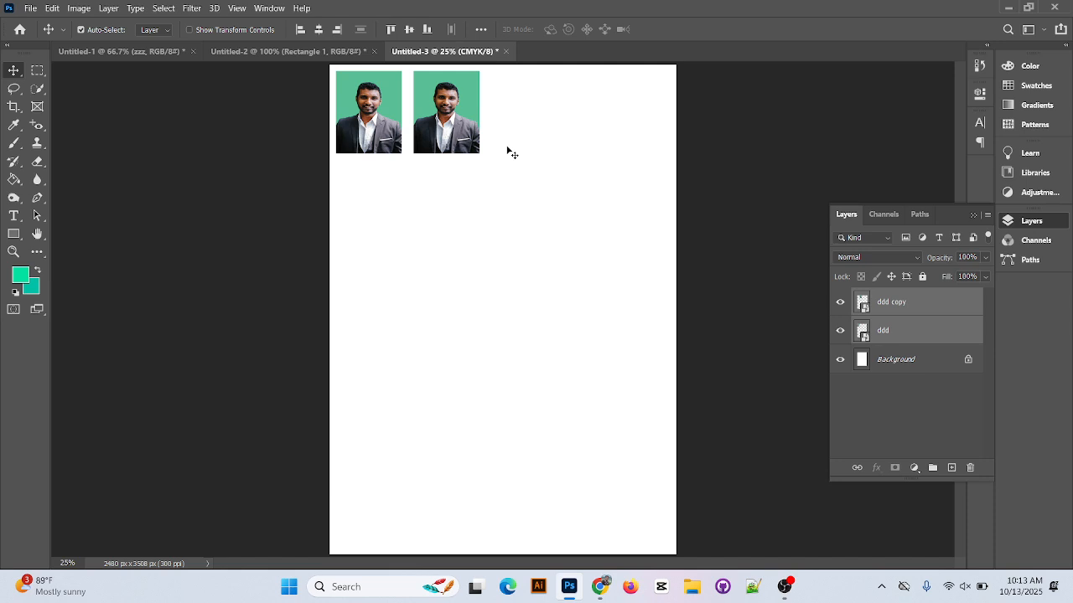
pyautogui.moveTo(444, 141); pyautogui.dragTo(593, 144)
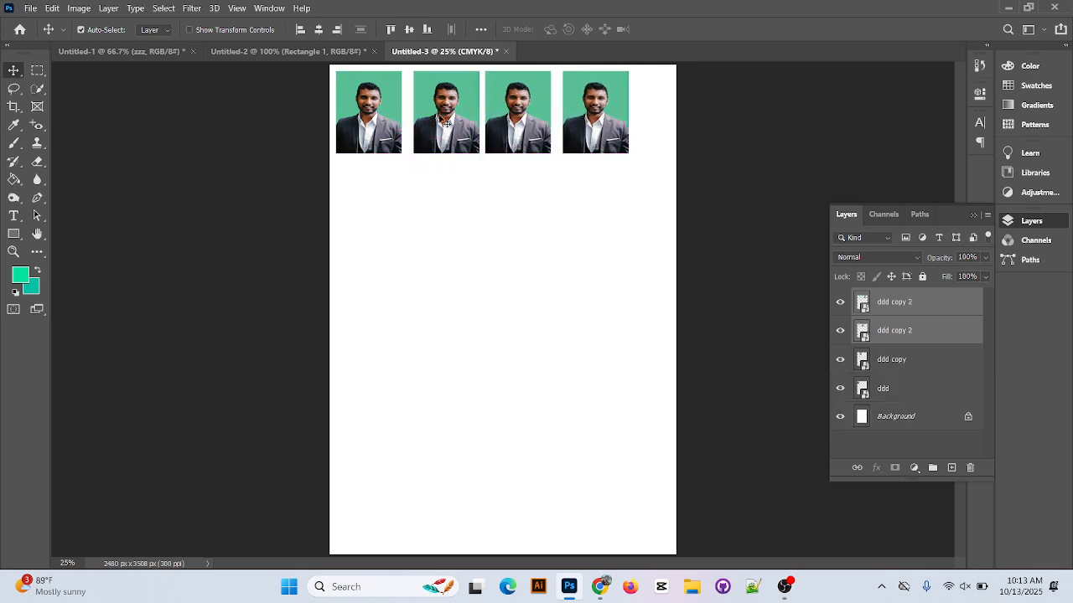
# Select all four photo layers and duplicate the row down the A4 page to make five rows of photos
pyautogui.keyDown('shift'); pyautogui.click(929, 392); pyautogui.keyUp('shift')
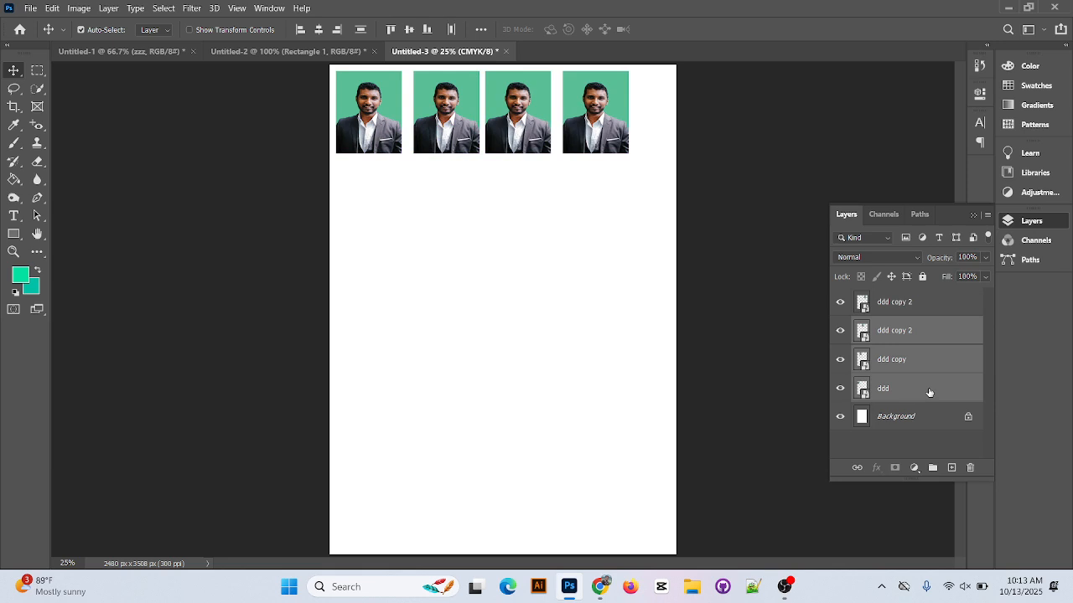
pyautogui.keyDown('shift'); pyautogui.click(928, 302); pyautogui.keyUp('shift')
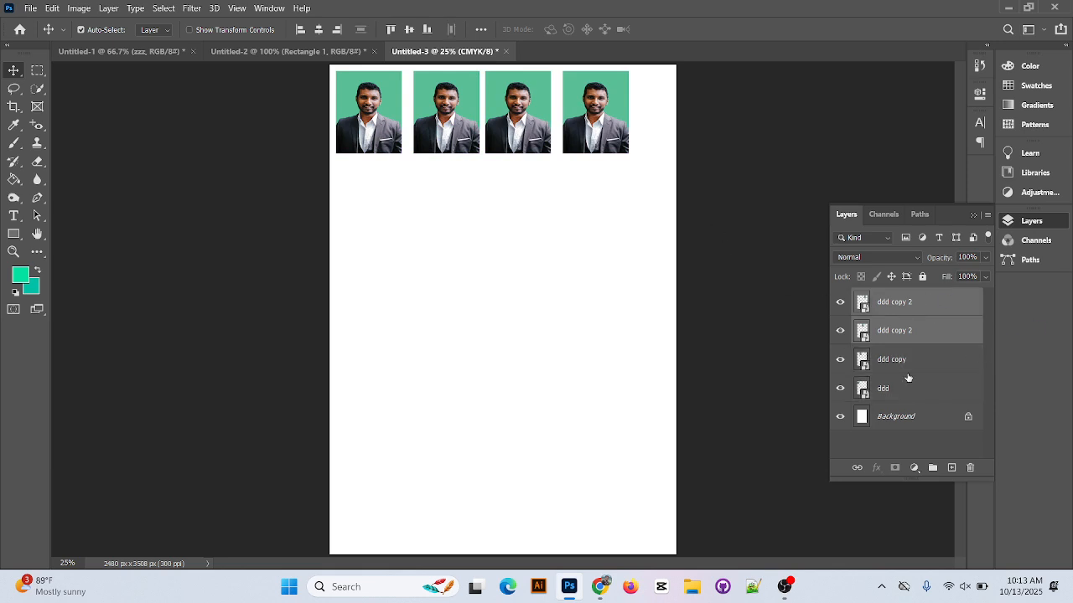
pyautogui.click(911, 309)
pyautogui.click(924, 390)
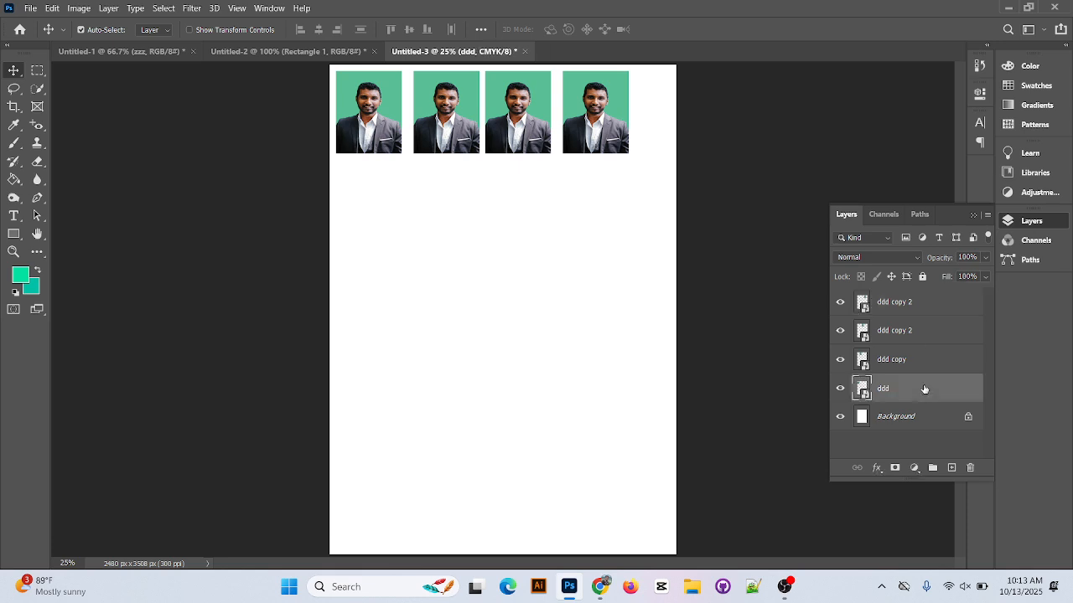
pyautogui.keyDown('shift'); pyautogui.click(922, 304); pyautogui.keyUp('shift')
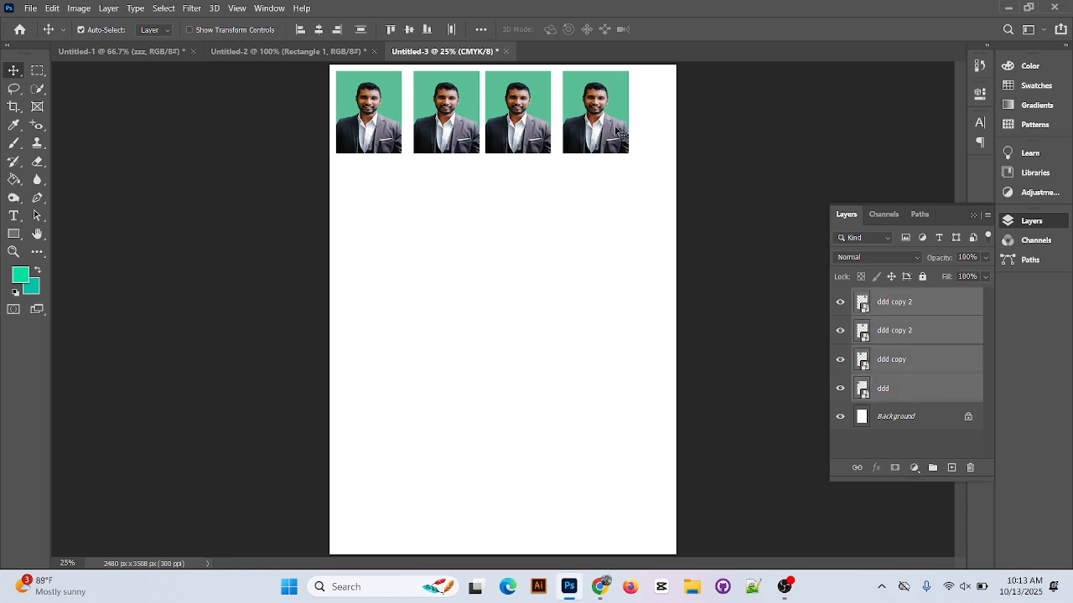
pyautogui.keyDown('alt'); pyautogui.moveTo(610, 132); pyautogui.dragTo(620, 403); pyautogui.keyUp('alt')
pyautogui.keyDown('alt'); pyautogui.moveTo(621, 403); pyautogui.dragTo(627, 496); pyautogui.keyUp('alt')
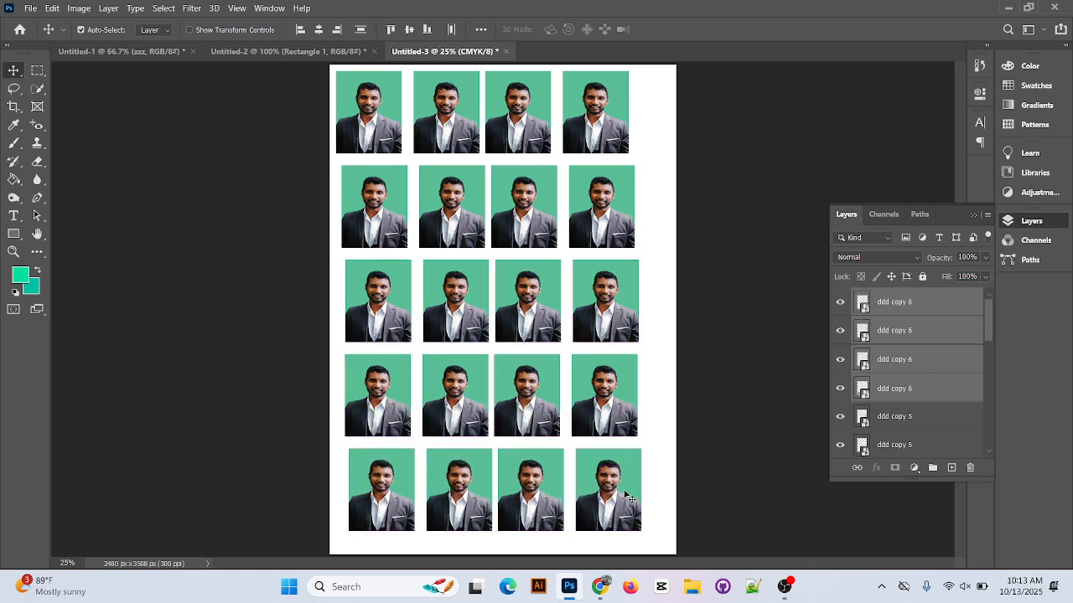
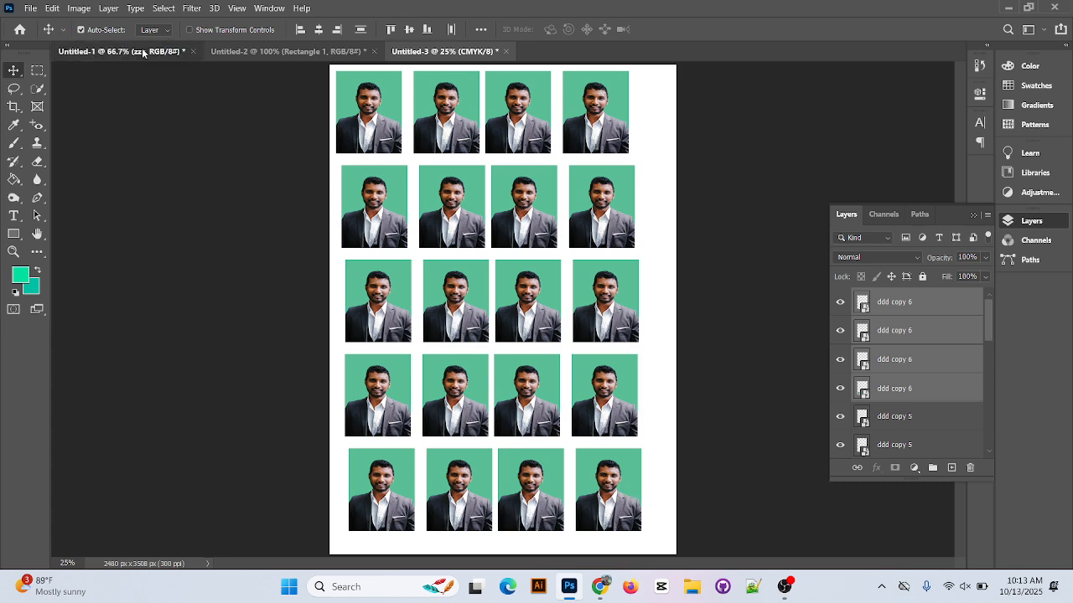
# Close the Untitled-1 and Untitled-2 documents without saving their changes
pyautogui.click(144, 53)
pyautogui.click(194, 52)
pyautogui.click(537, 225)
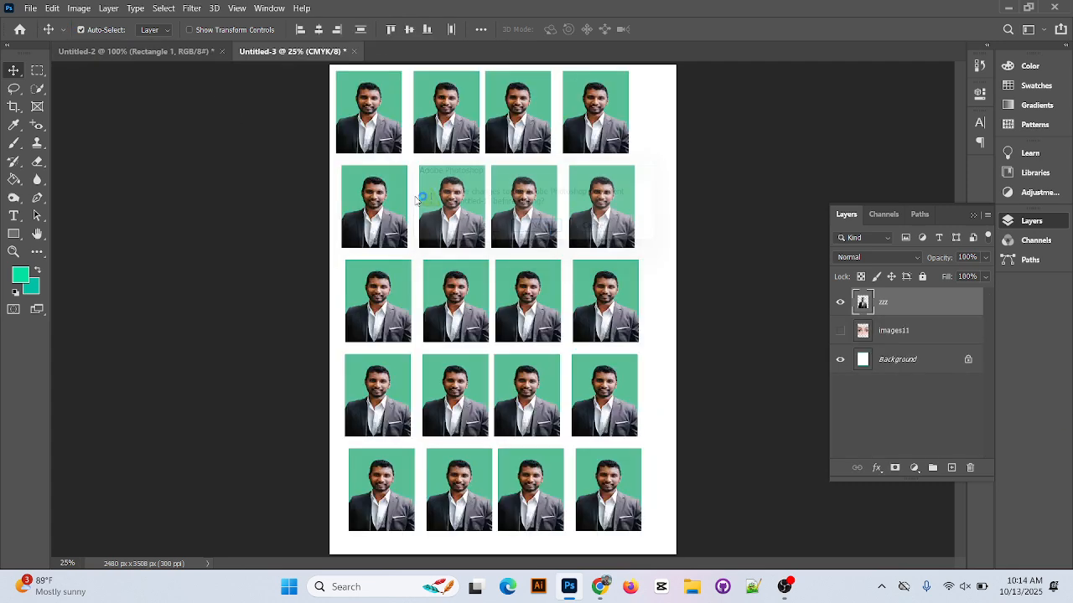
pyautogui.click(222, 57)
pyautogui.click(223, 52)
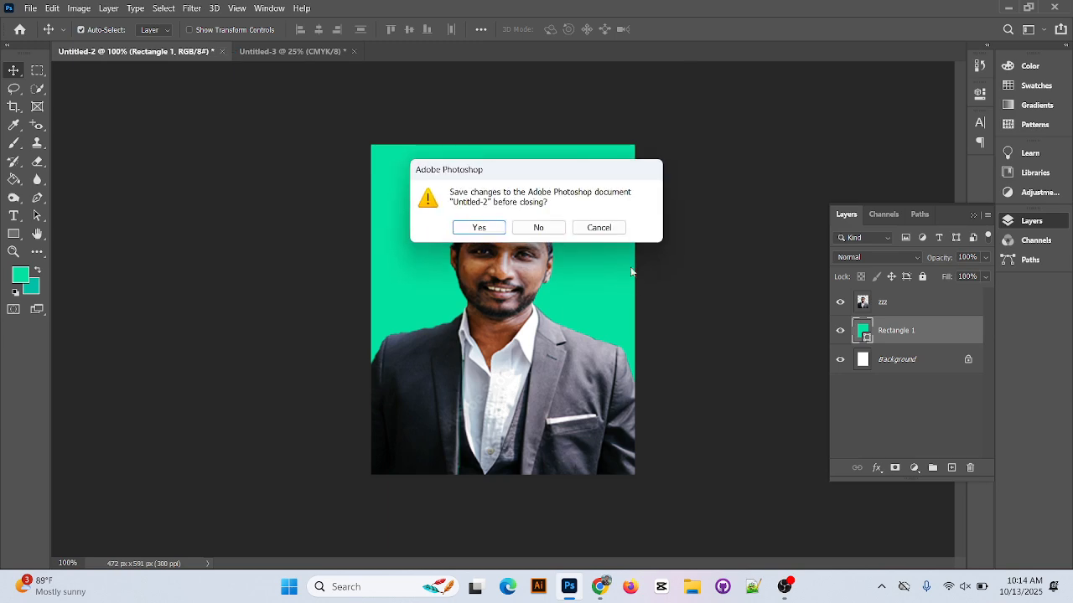
pyautogui.click(539, 226)
# Hide every ddd photo layer and keep only the white Background layer visible
pyautogui.moveTo(835, 303); pyautogui.dragTo(851, 421)
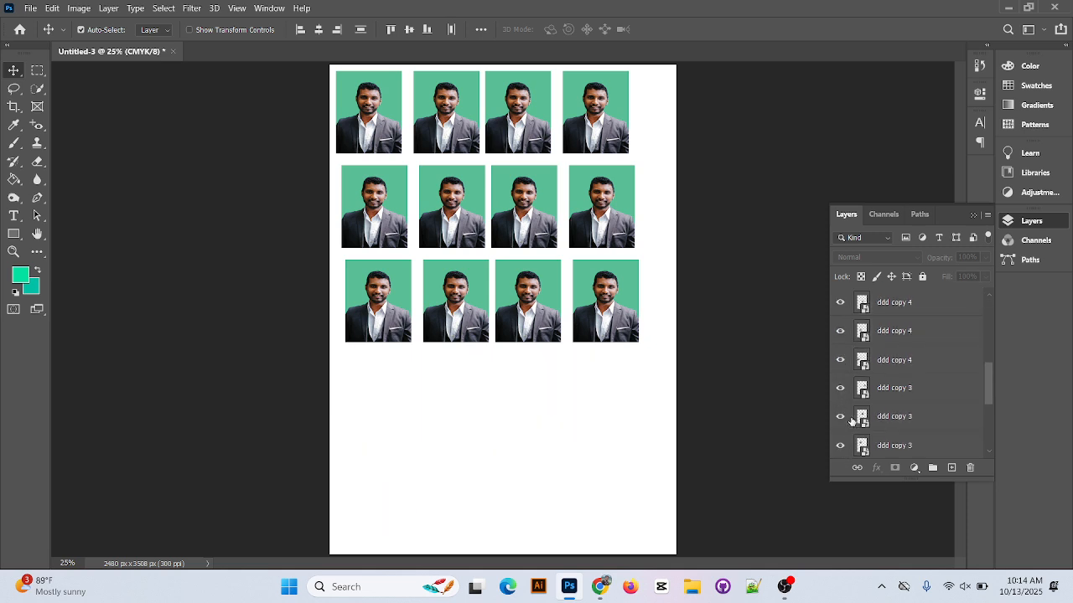
pyautogui.moveTo(840, 300); pyautogui.dragTo(841, 447)
pyautogui.click(852, 447)
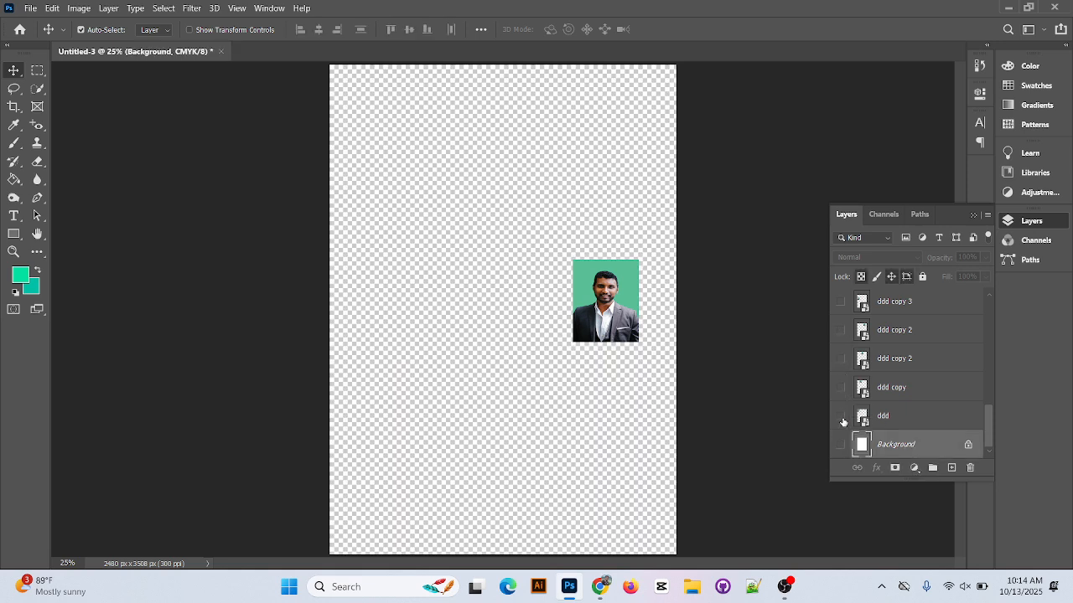
pyautogui.click(840, 417)
pyautogui.click(840, 444)
pyautogui.click(840, 416)
pyautogui.scroll(5, 842, 419)
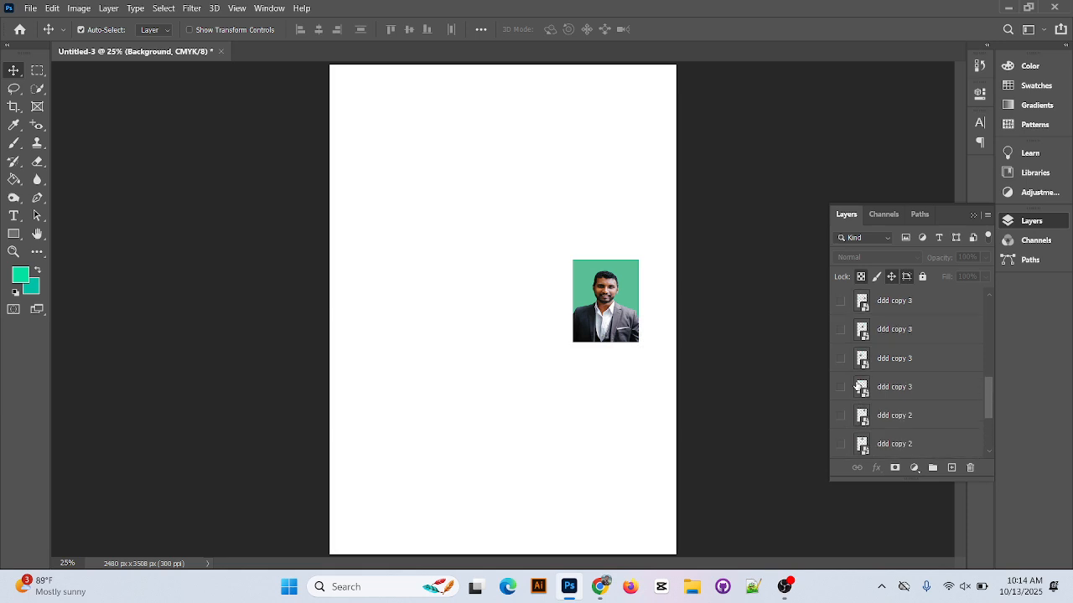
pyautogui.click(841, 417)
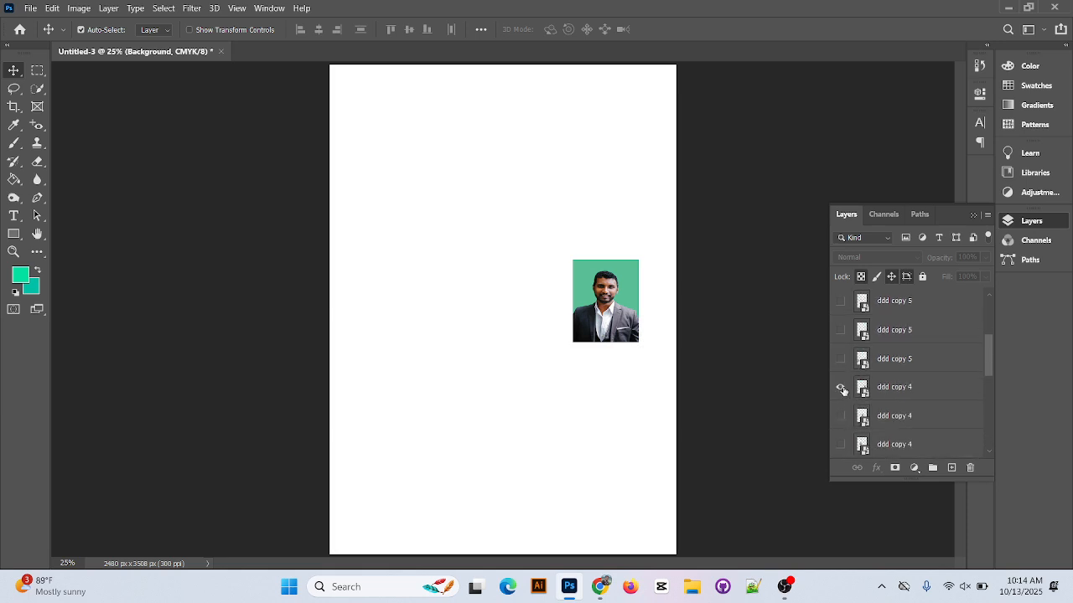
pyautogui.scroll(2, 891, 355)
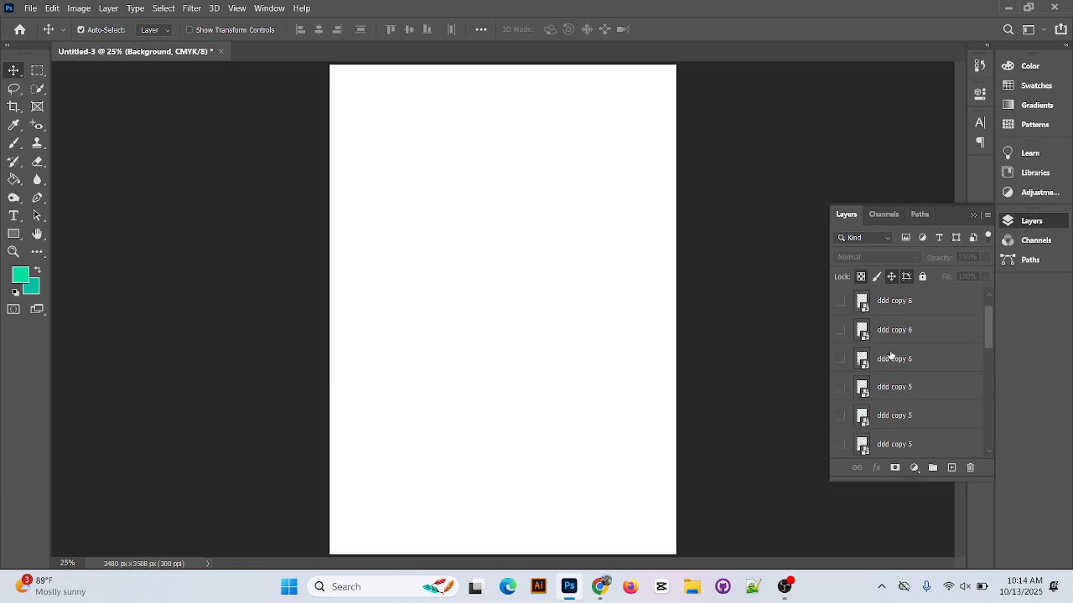
# Add a layer above the hidden photos and create the text "A" in 72 pt Arial Black on the page's upper part
pyautogui.click(894, 303)
pyautogui.click(952, 467)
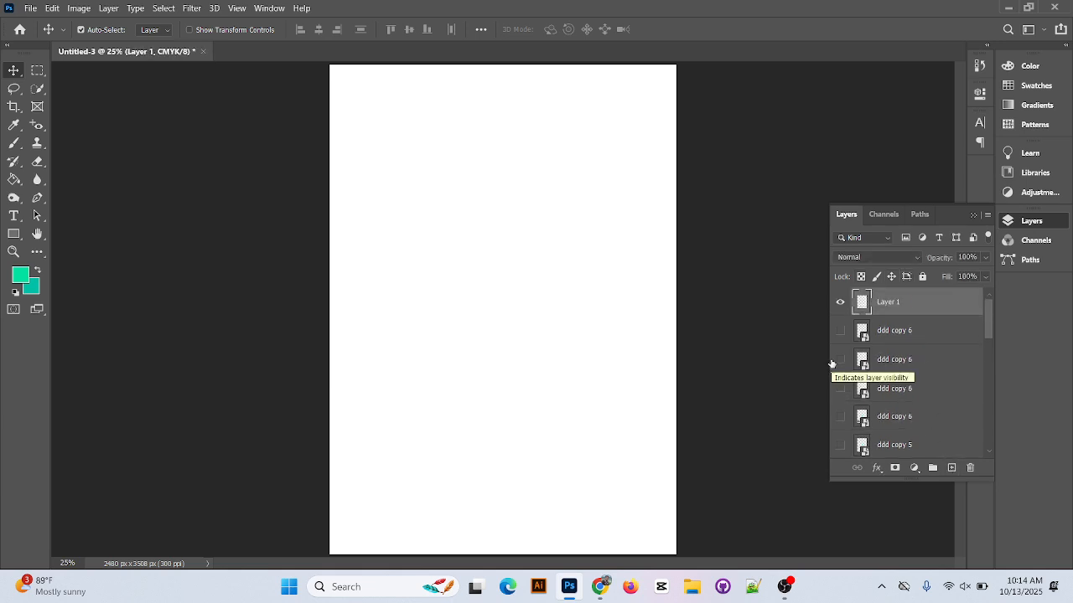
pyautogui.click(18, 217)
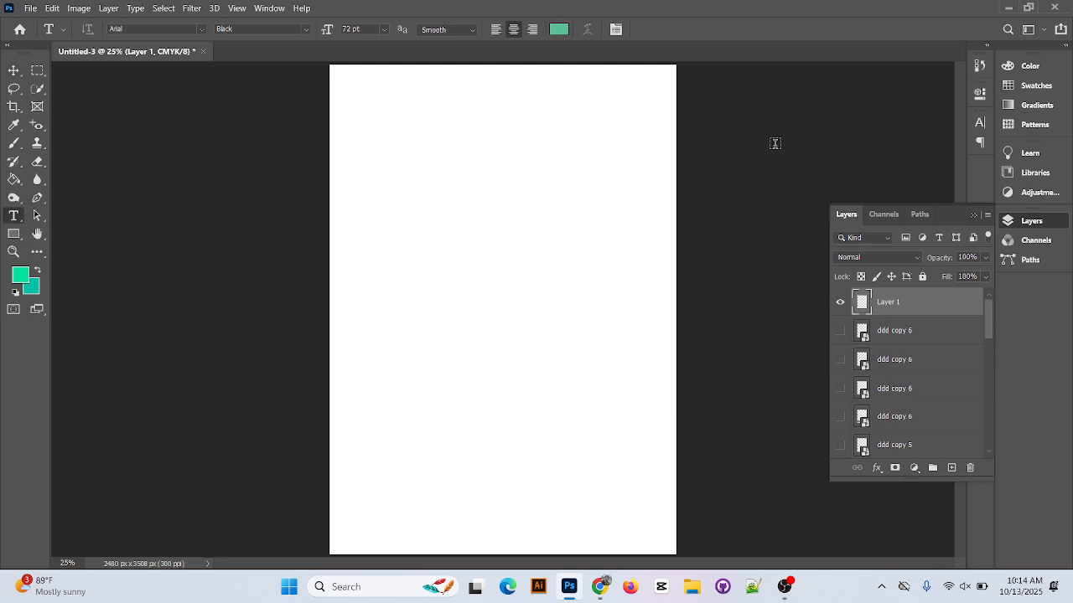
pyautogui.click(415, 192)
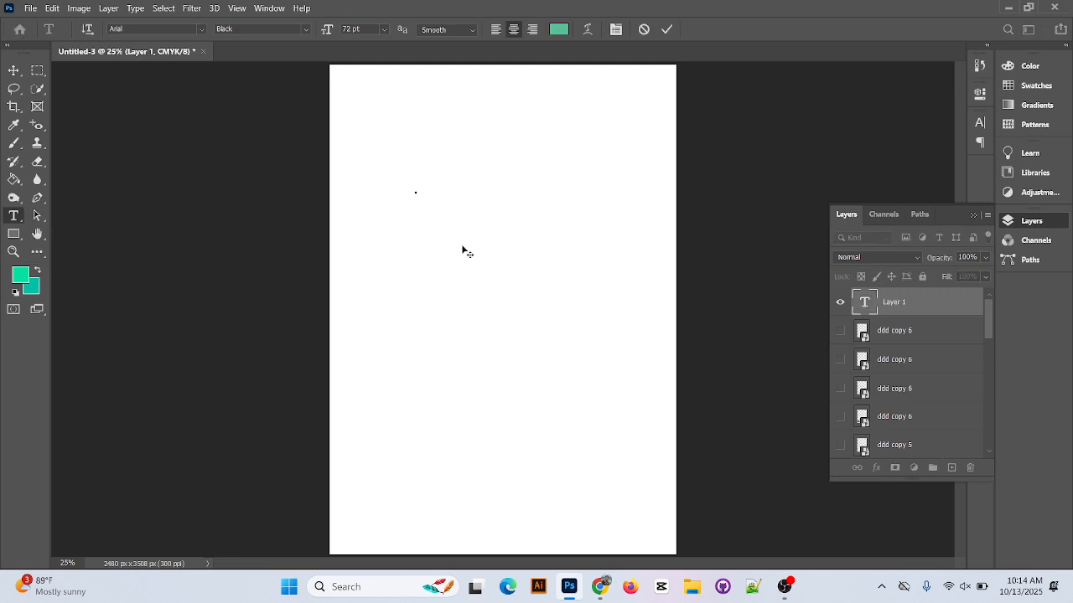
pyautogui.write('A')
pyautogui.hotkey('ctrl', 't')
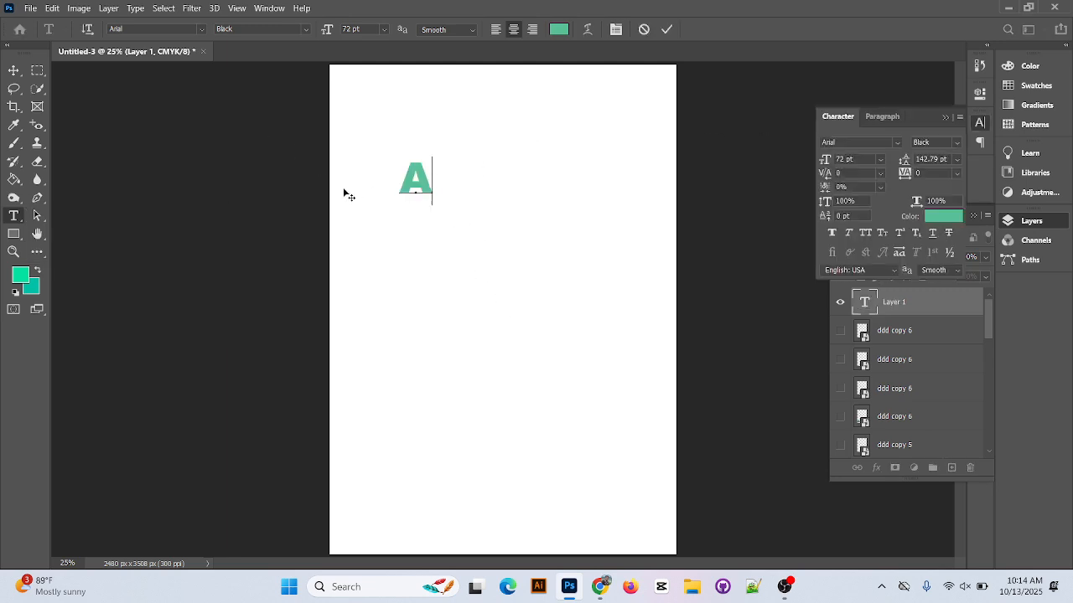
pyautogui.click(13, 70)
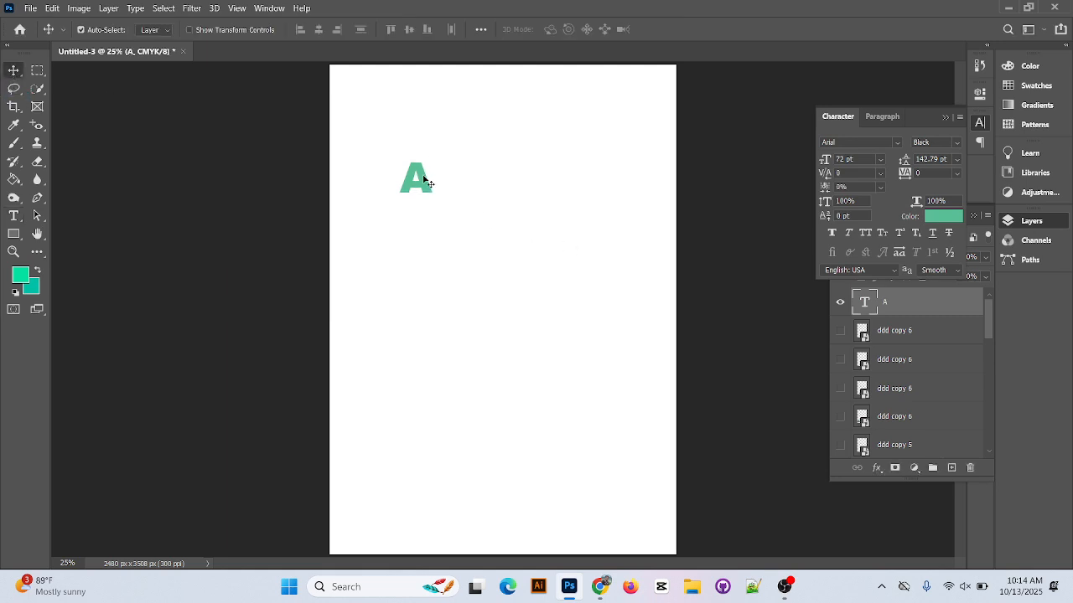
# Enlarge the letter A with Free Transform to about 379 pt and move it to the horizontal middle of the page
pyautogui.hotkey('ctrl', 't')
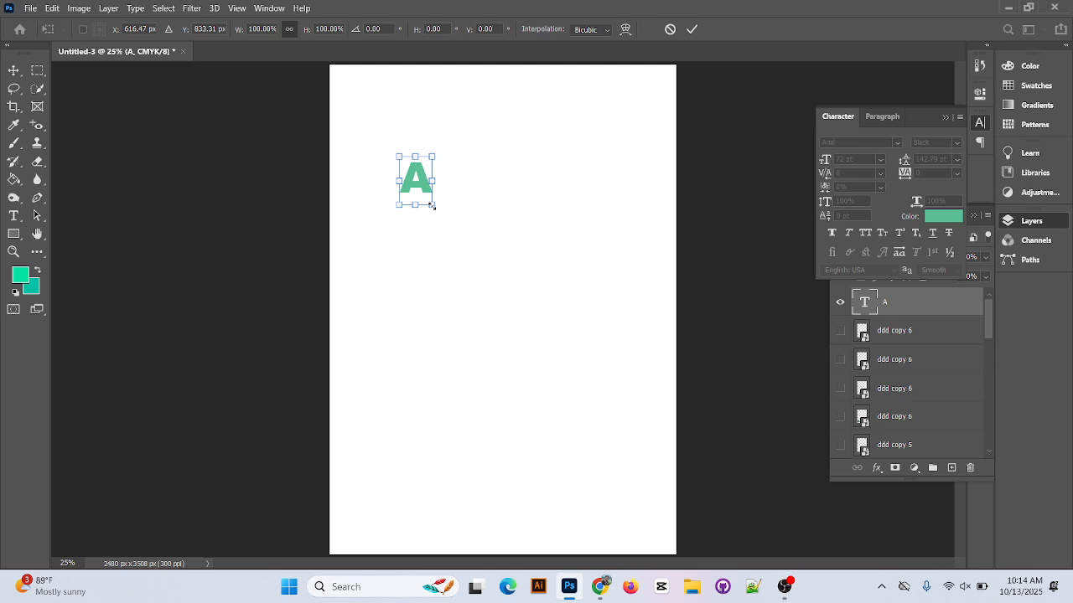
pyautogui.moveTo(432, 207); pyautogui.dragTo(547, 310)
pyautogui.moveTo(497, 210); pyautogui.dragTo(764, 24)
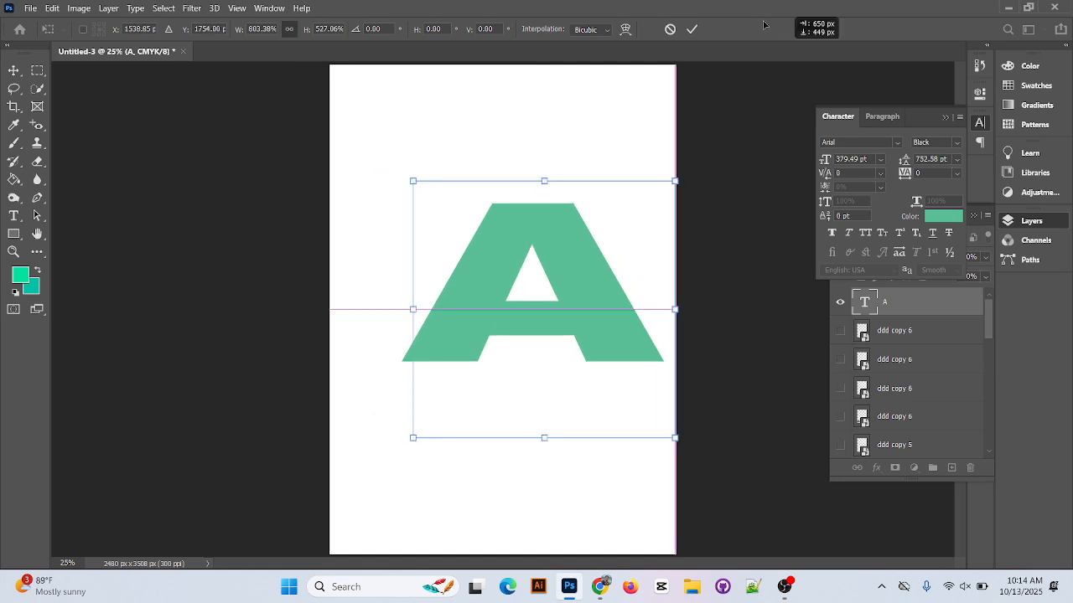
pyautogui.click(692, 30)
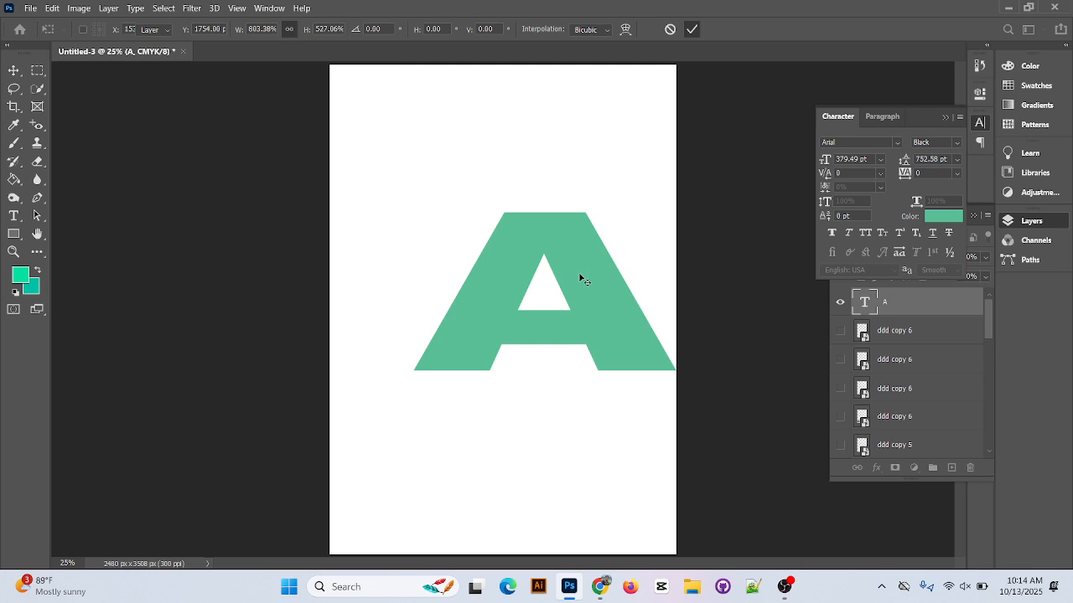
pyautogui.moveTo(589, 302); pyautogui.dragTo(552, 292)
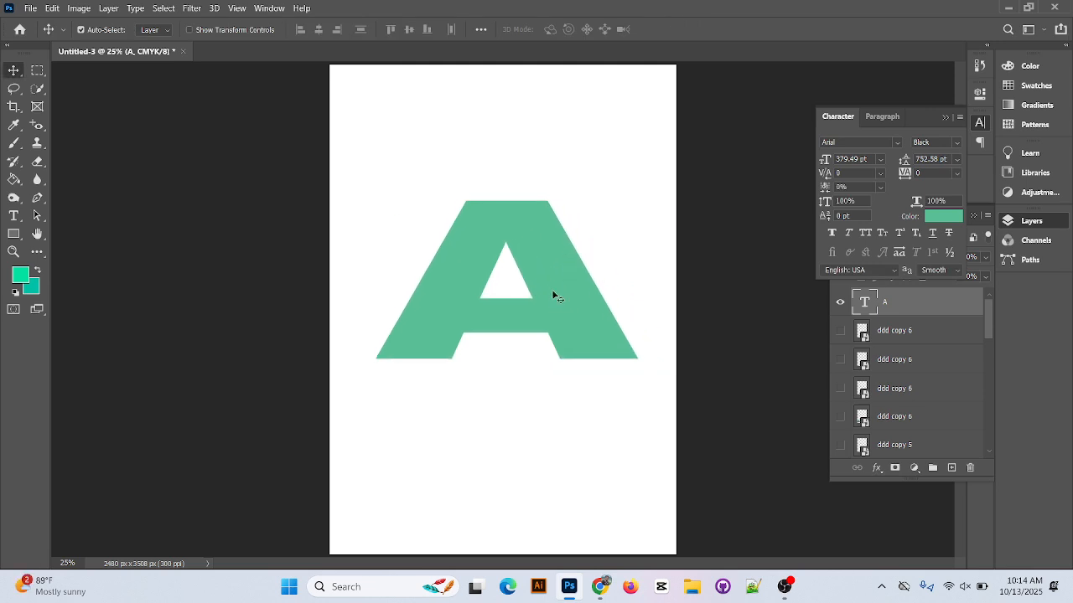
# Choose the standard Pen Tool and set its drawing mode to Path
pyautogui.hotkey('ctrl', '+')
pyautogui.hotkey('ctrl', '+')
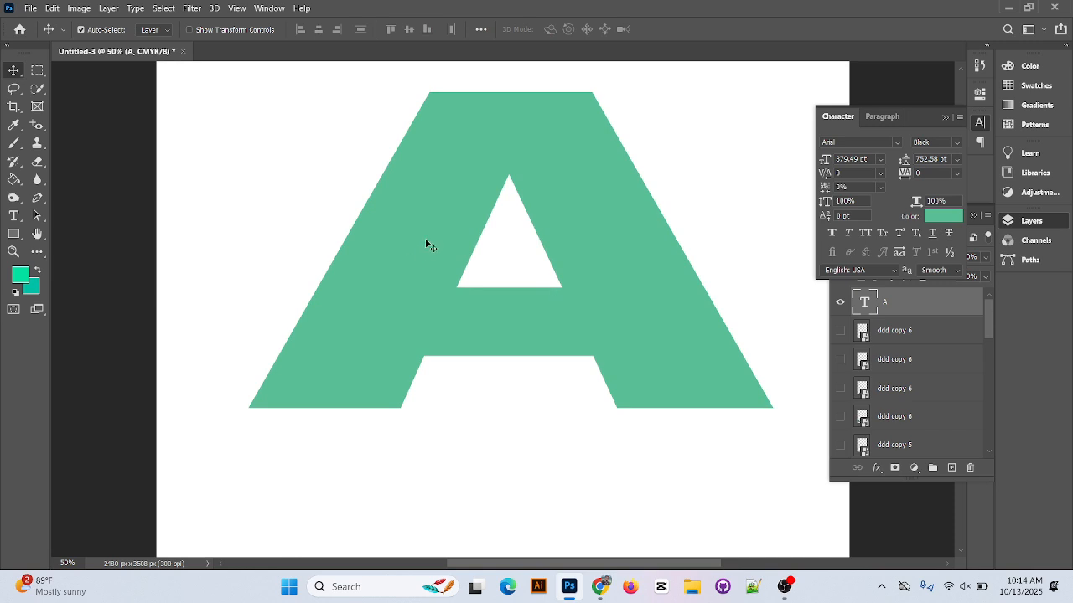
pyautogui.click(35, 199)
pyautogui.rightClick(36, 202)
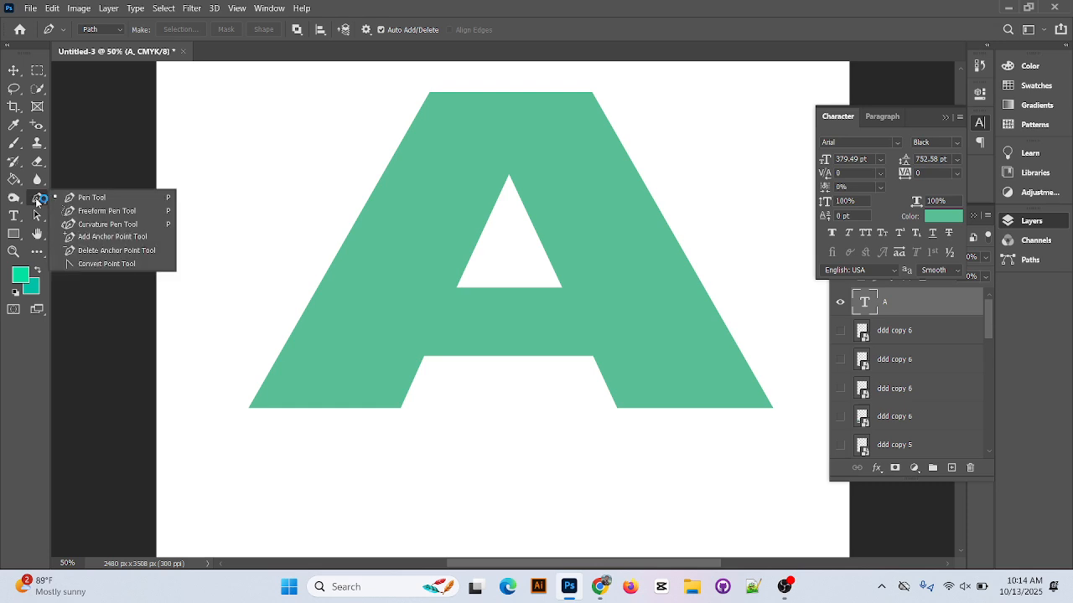
pyautogui.click(119, 198)
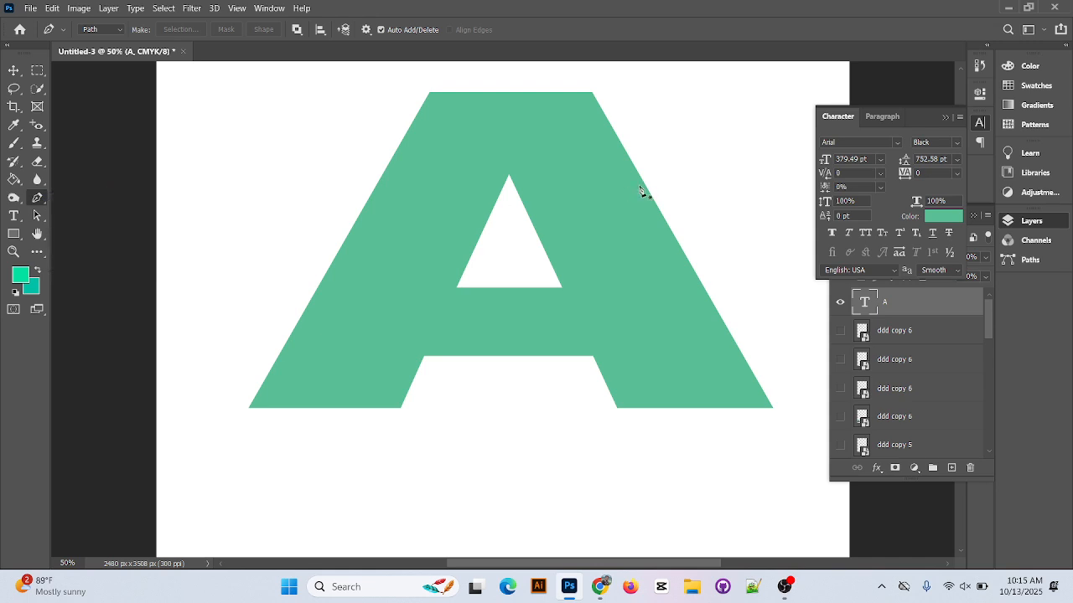
pyautogui.click(116, 31)
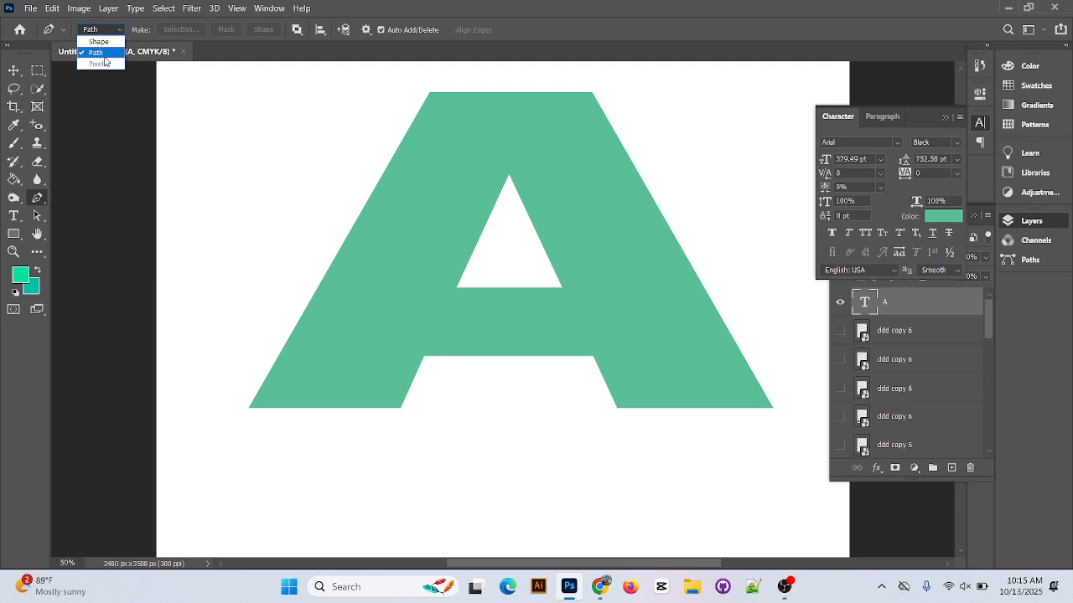
pyautogui.click(105, 54)
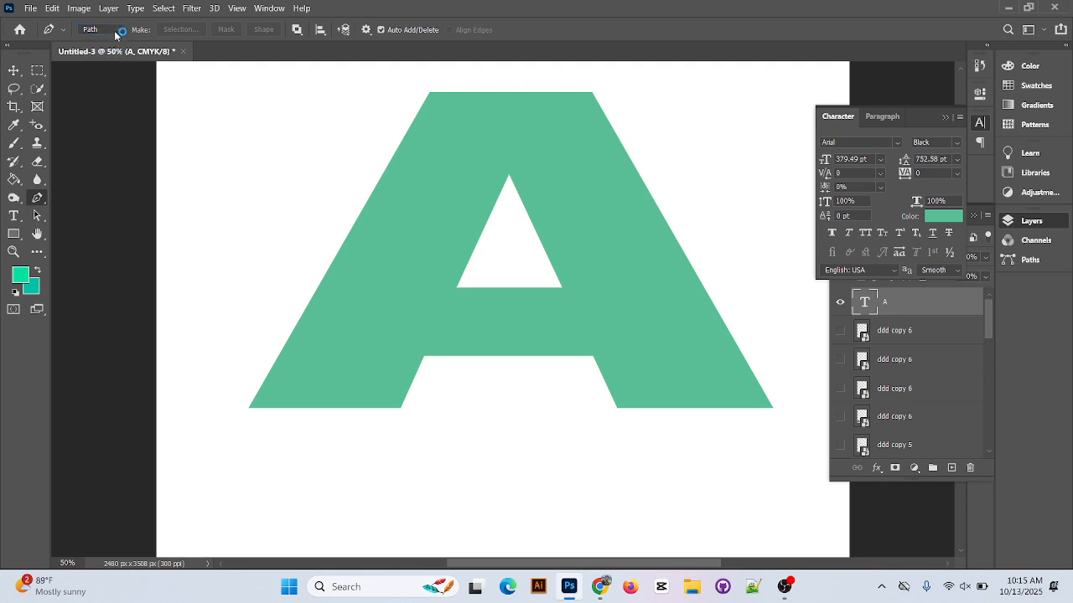
pyautogui.click(114, 33)
pyautogui.click(113, 38)
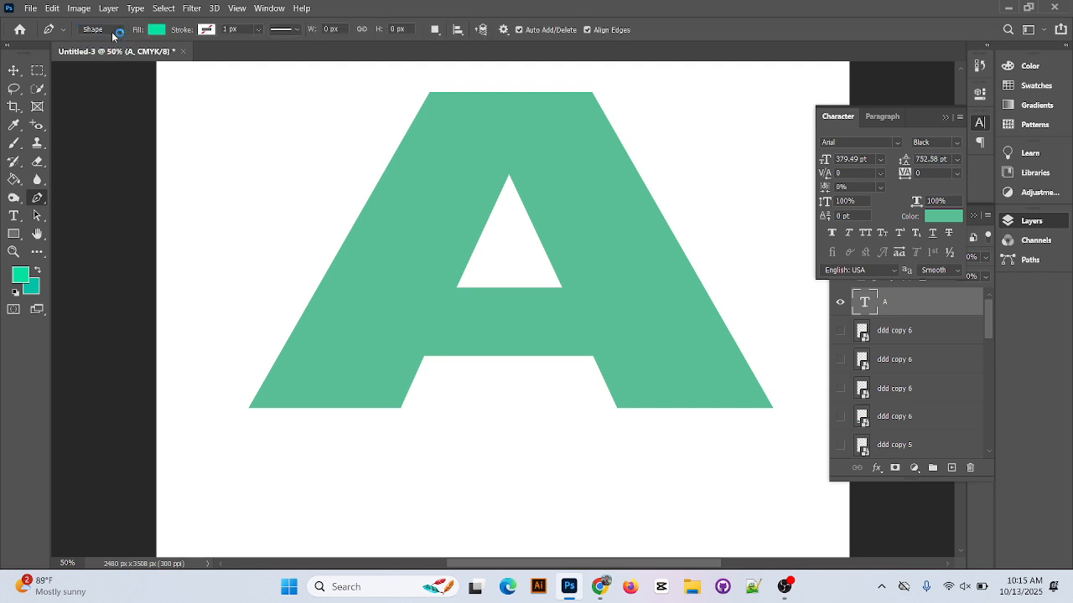
pyautogui.click(112, 34)
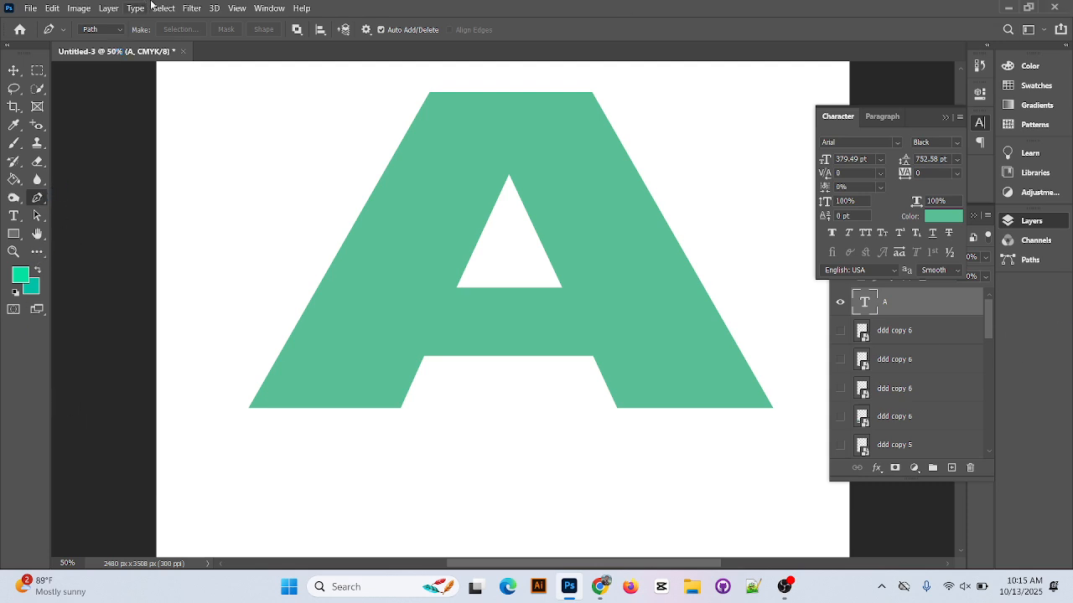
pyautogui.click(103, 31)
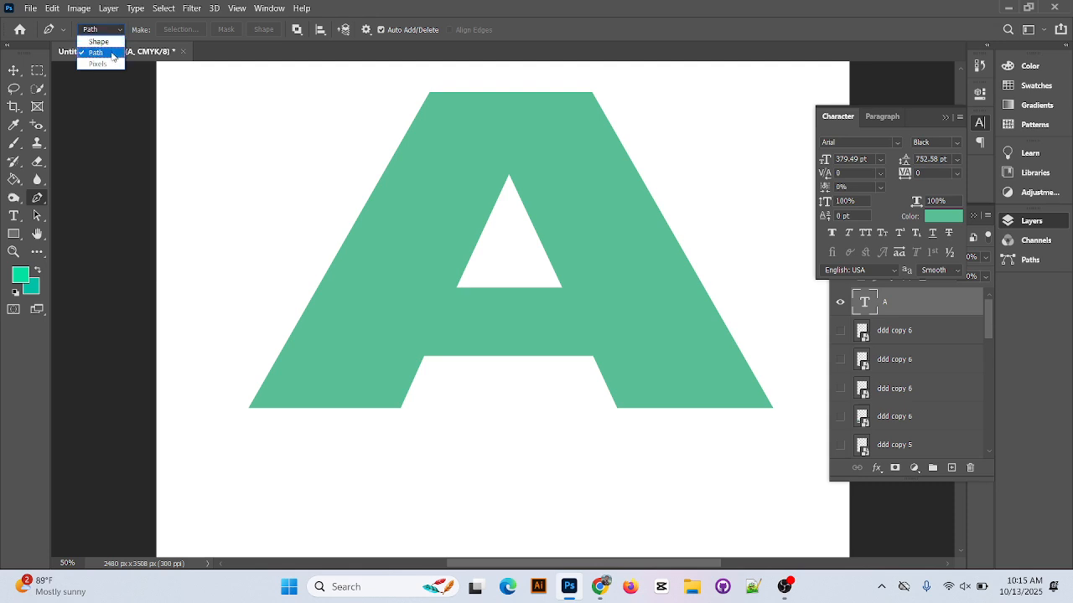
pyautogui.click(112, 54)
# Trace the outer outline of the letter A corner by corner with the Pen Tool and close the path
pyautogui.scroll(1, 743, 324)
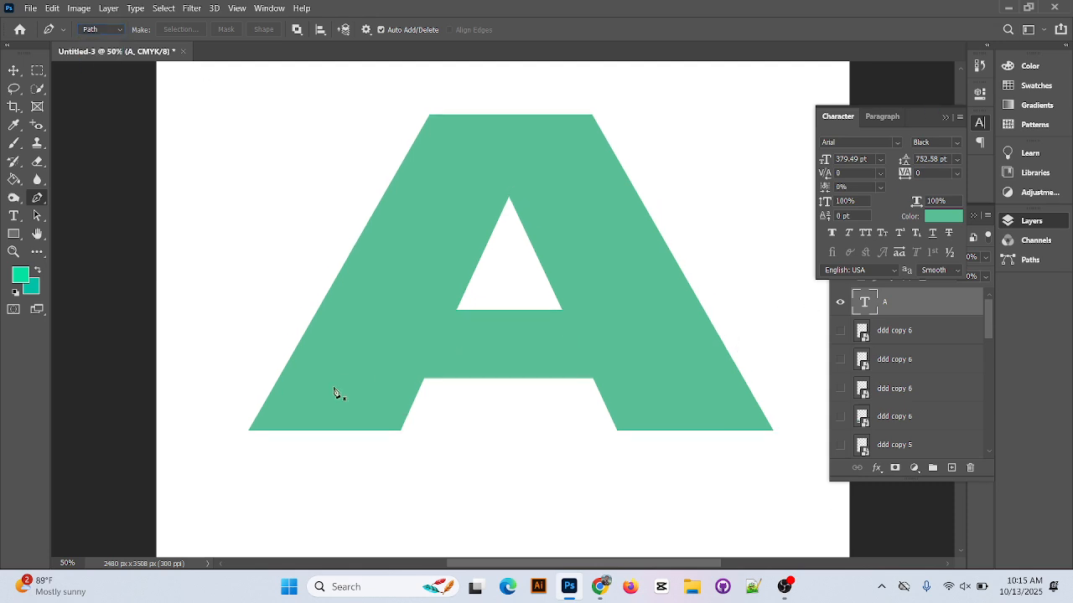
pyautogui.click(249, 430)
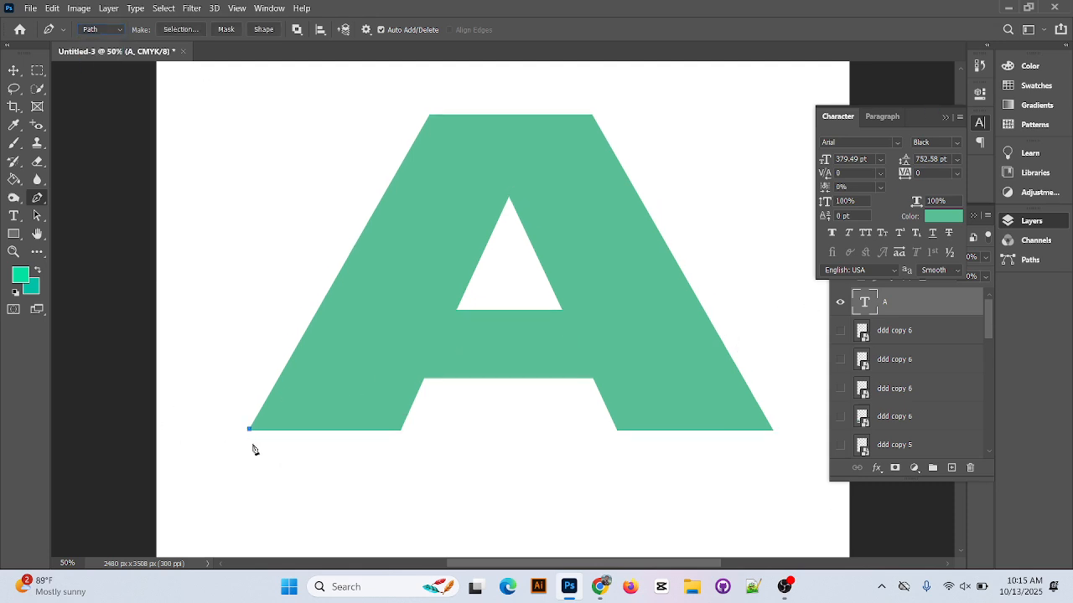
pyautogui.click(430, 115)
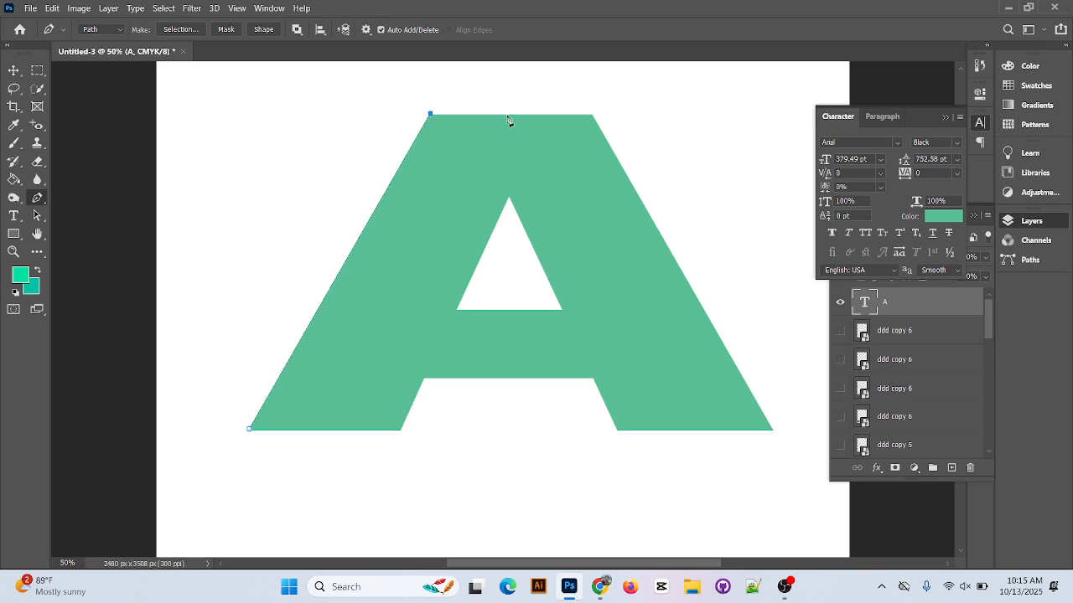
pyautogui.click(592, 115)
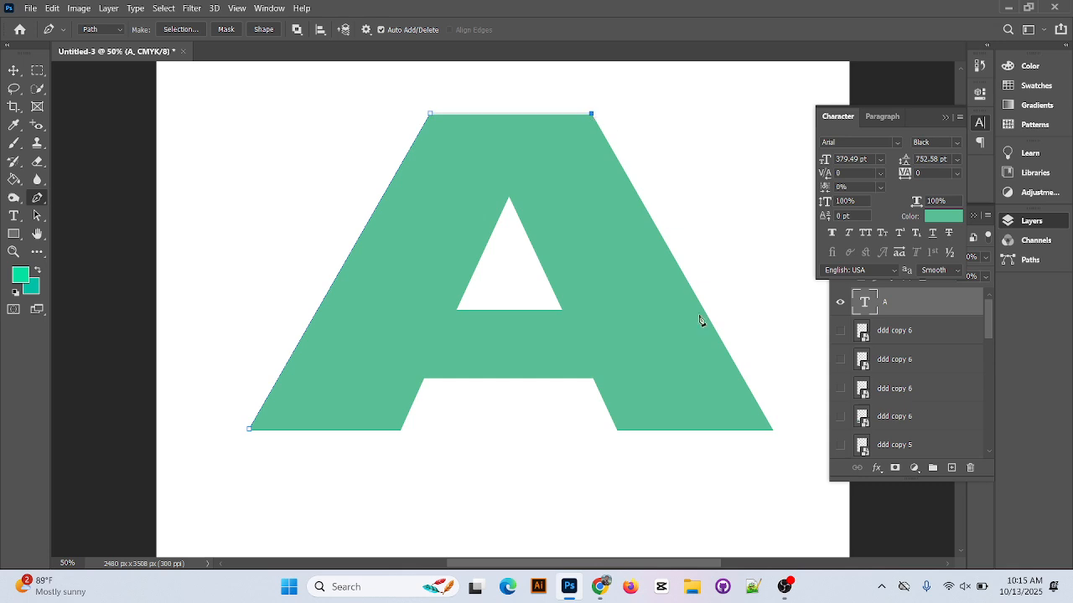
pyautogui.click(771, 431)
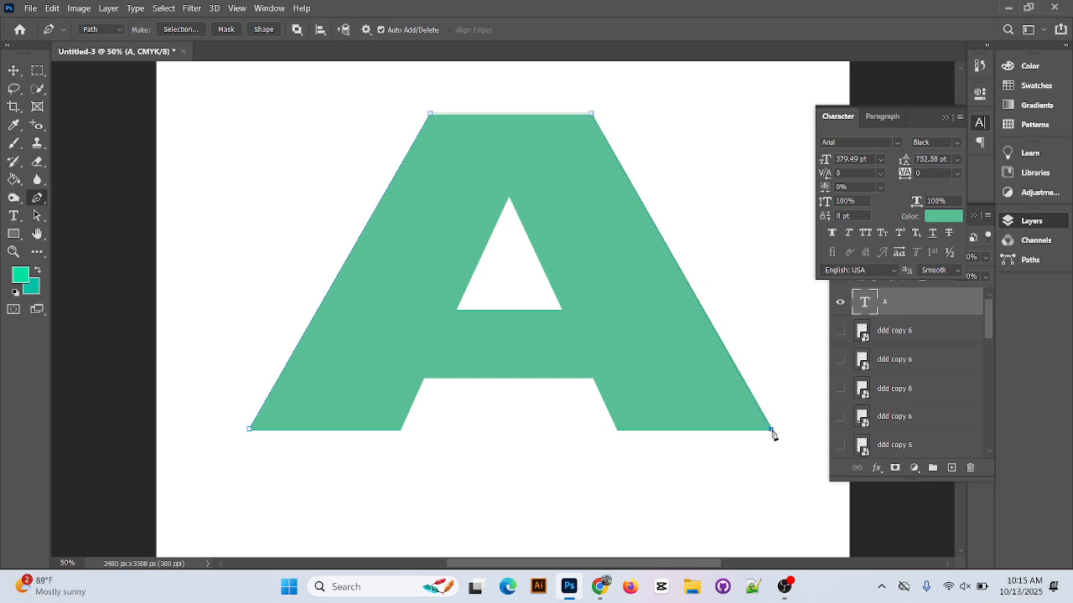
pyautogui.click(615, 431)
pyautogui.click(592, 379)
pyautogui.click(425, 379)
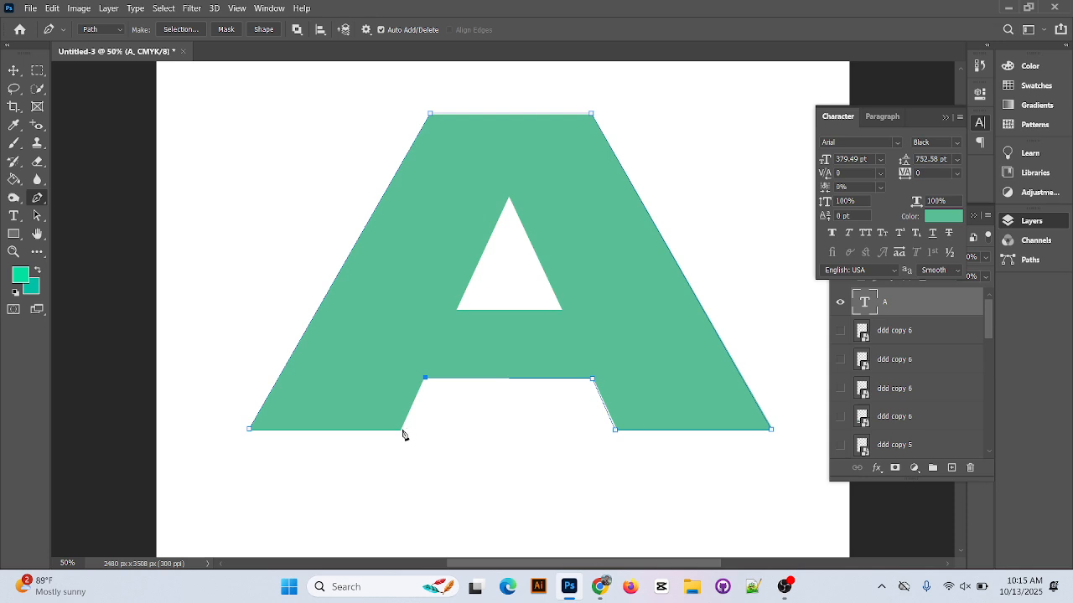
pyautogui.click(402, 430)
pyautogui.click(250, 429)
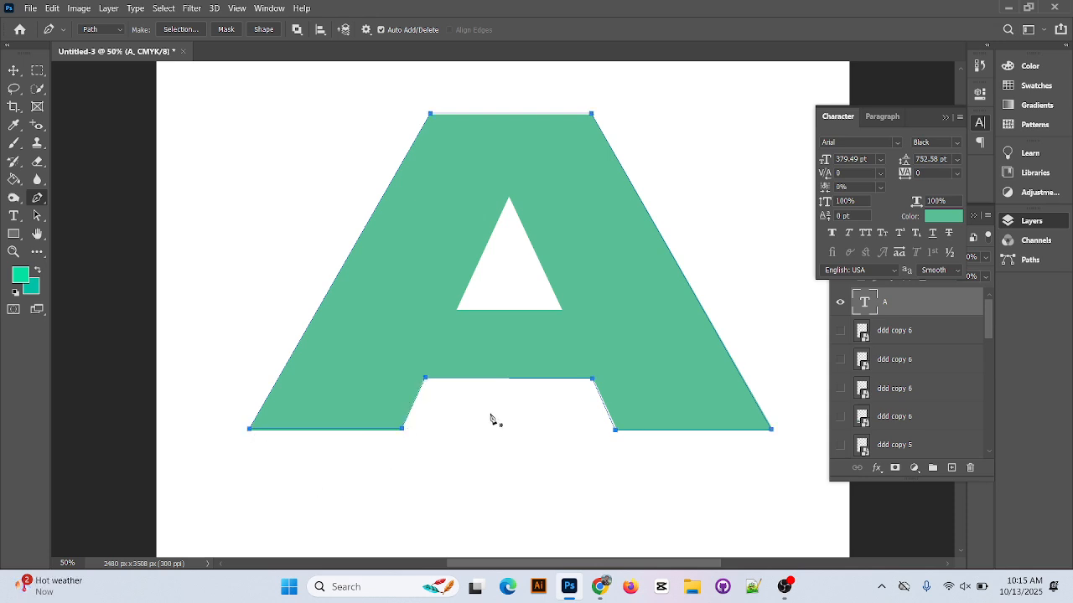
# Trace the inner triangle of the letter A as a second closed path
pyautogui.hotkey('ctrl', '+')
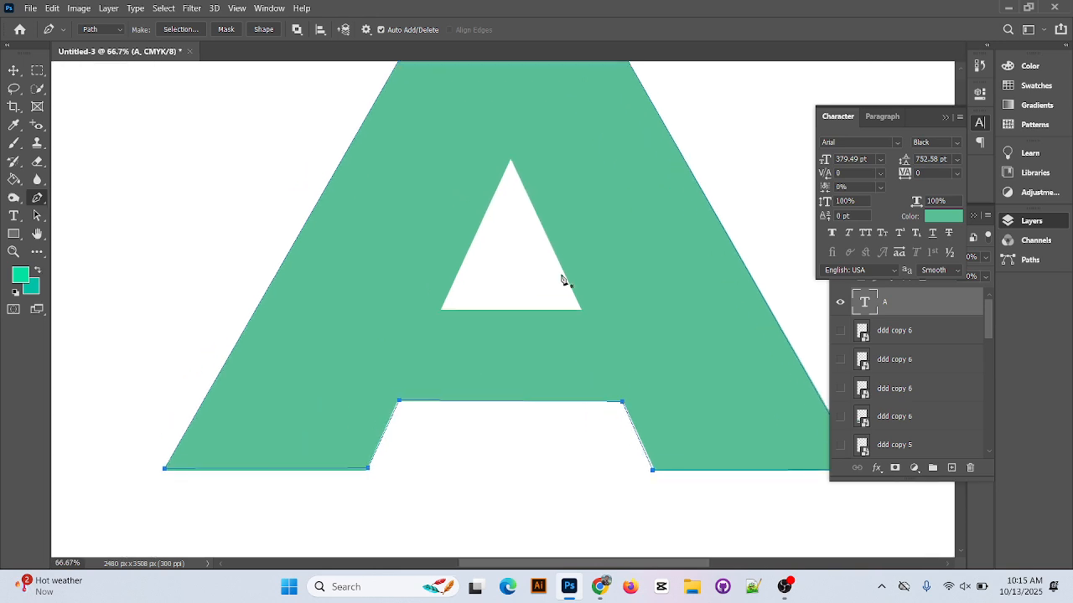
pyautogui.click(510, 159)
pyautogui.click(440, 310)
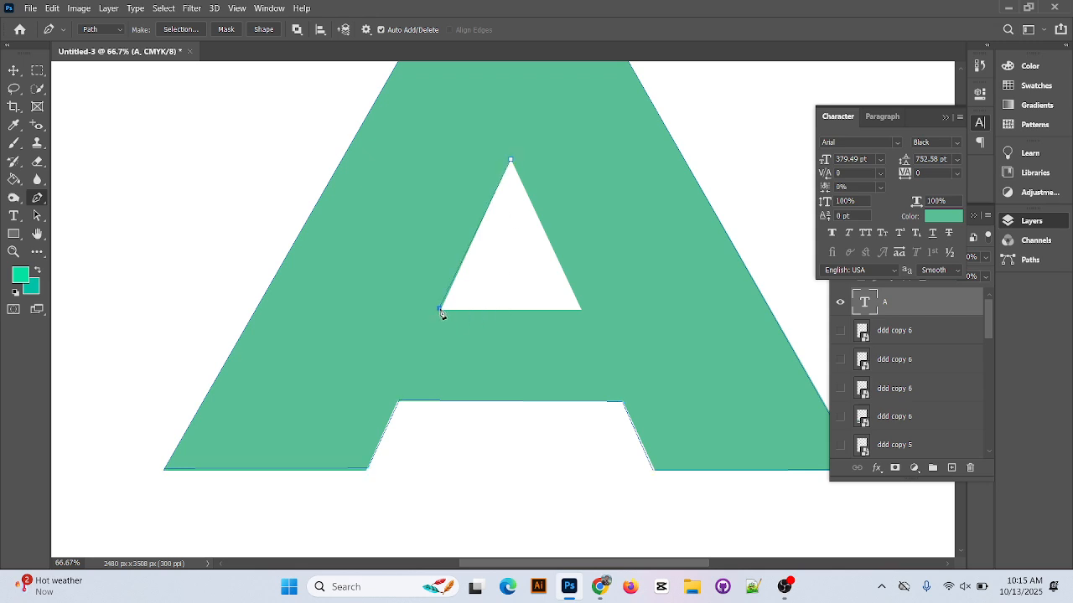
pyautogui.click(581, 309)
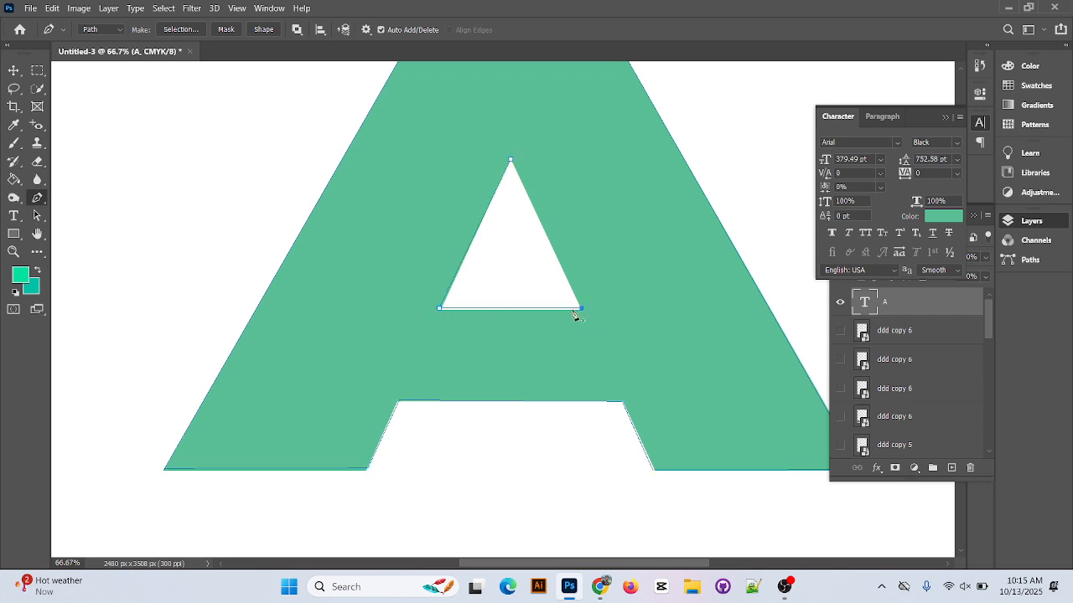
pyautogui.click(511, 159)
# Turn the traced path into a selection on a new layer above the text, fill it with red, and deselect
pyautogui.click(952, 469)
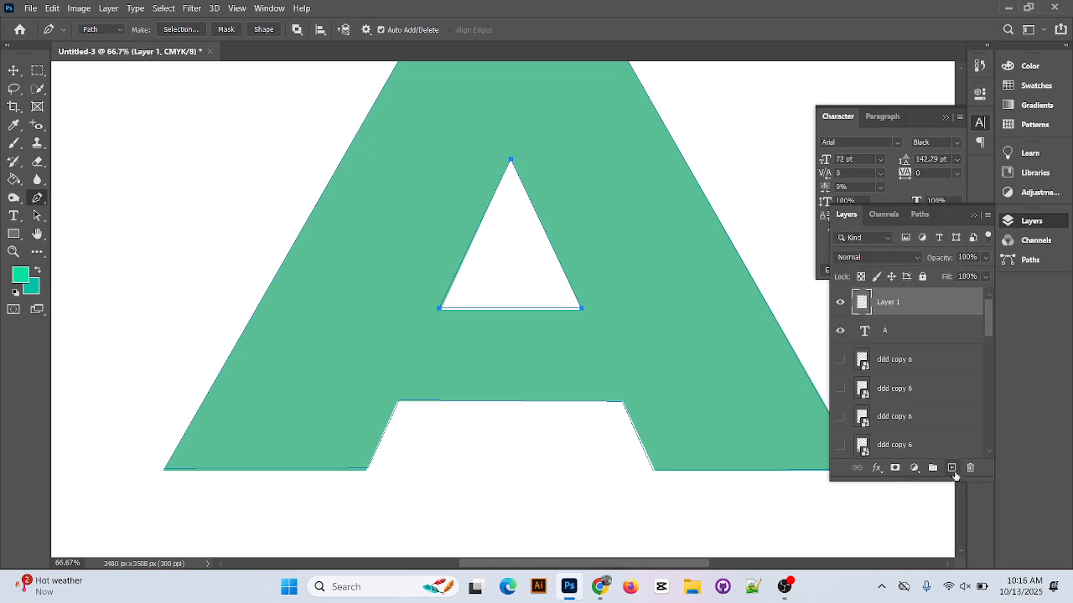
pyautogui.hotkey('ctrl', 'Return')
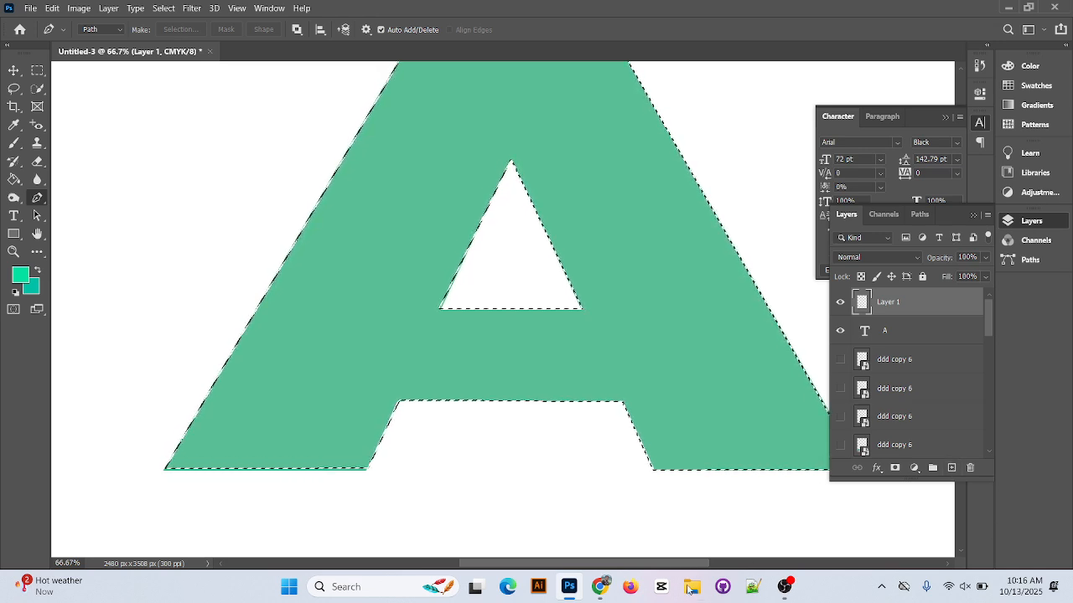
pyautogui.click(20, 275)
pyautogui.moveTo(810, 178)
pyautogui.mouseDown()
pyautogui.moveTo(814, 163)
pyautogui.moveTo(767, 173)
pyautogui.moveTo(794, 162)
pyautogui.mouseUp()
pyautogui.click(909, 158)
pyautogui.press('p')
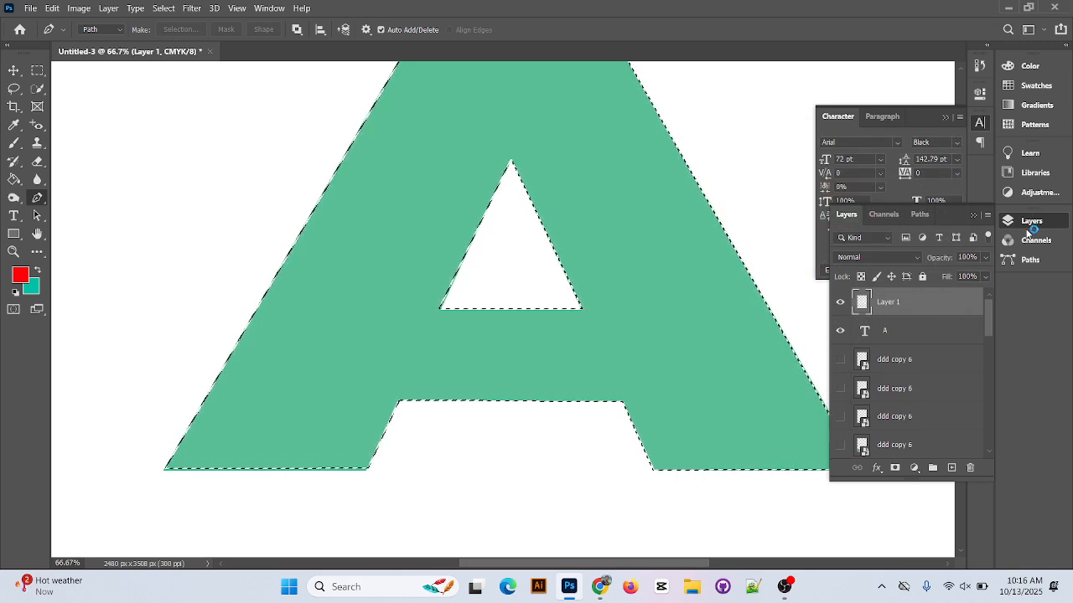
pyautogui.hotkey('alt', 'BackSpace')
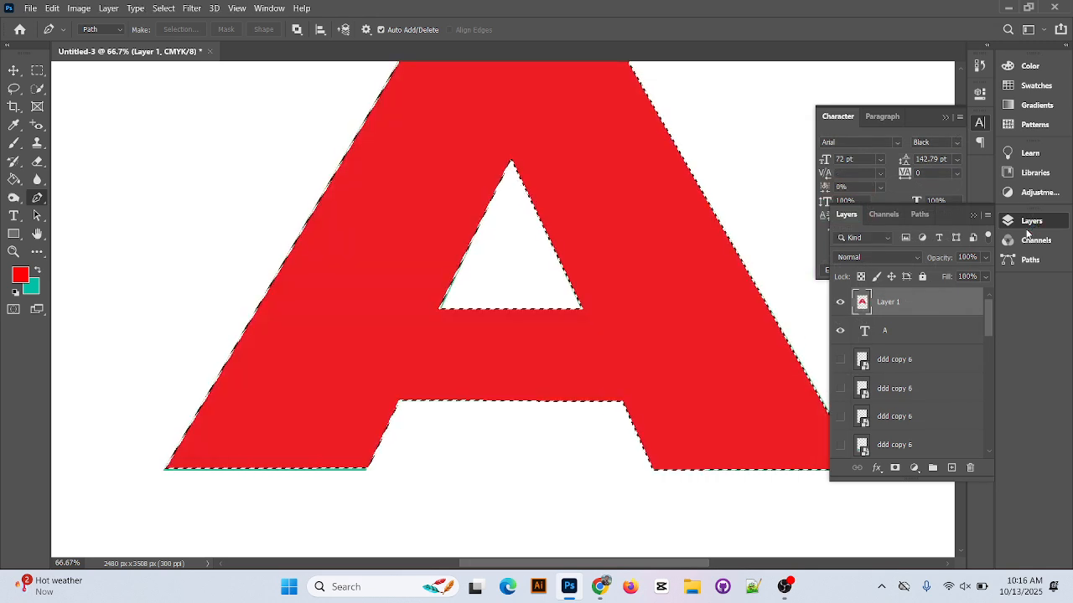
pyautogui.hotkey('ctrl', 'd')
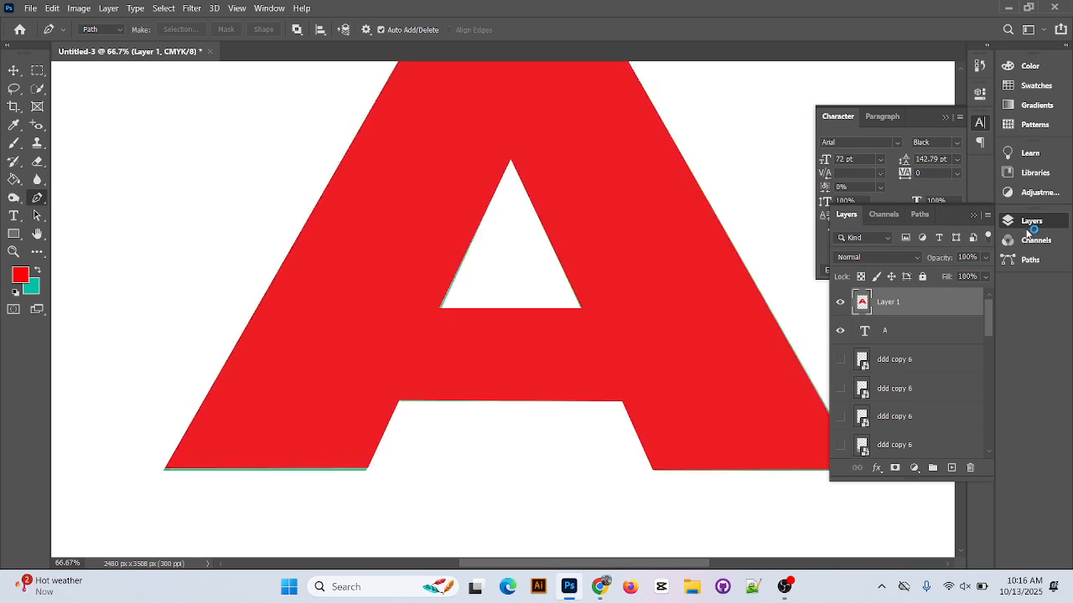
# Move the red A up and toward the page's right edge, and the green text A down and left, separating them
pyautogui.click(13, 71)
pyautogui.hotkey('ctrl', '-')
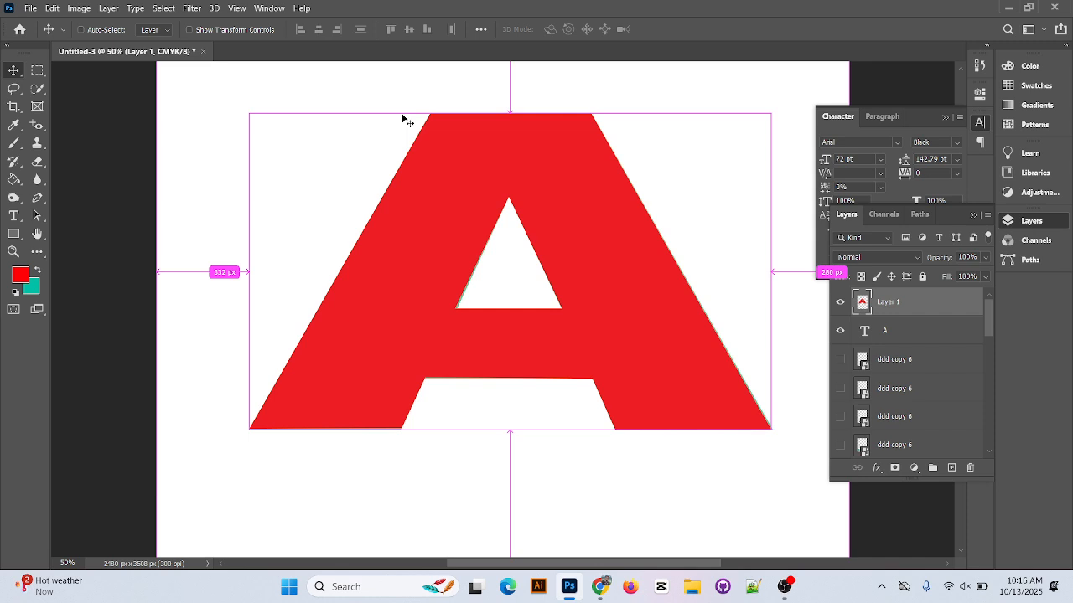
pyautogui.hotkey('ctrl', '-')
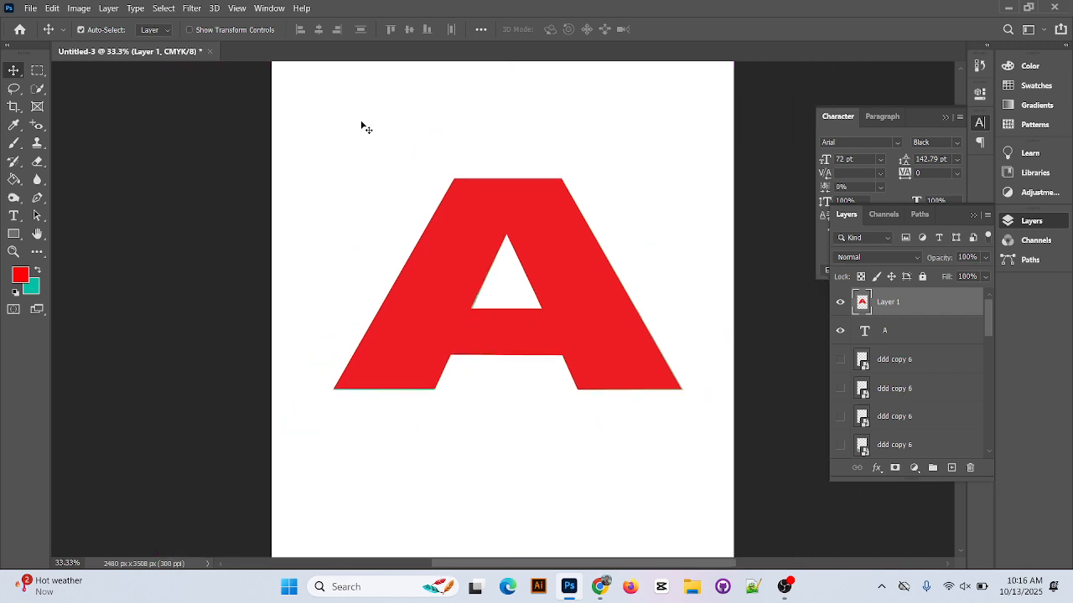
pyautogui.moveTo(546, 232); pyautogui.dragTo(552, 119)
pyautogui.moveTo(538, 347); pyautogui.dragTo(526, 386)
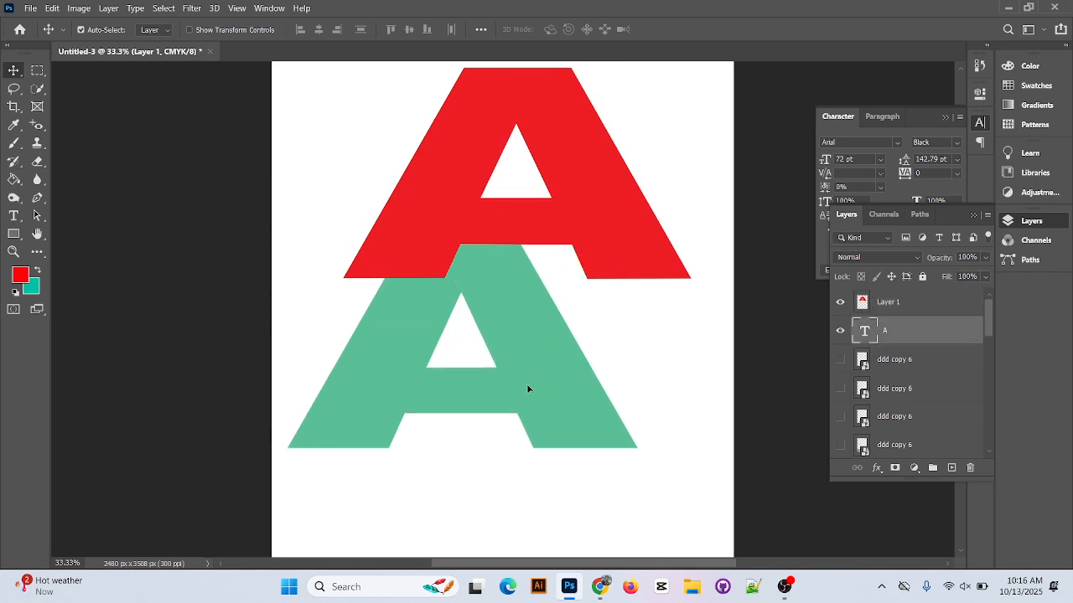
pyautogui.moveTo(612, 201); pyautogui.dragTo(644, 195)
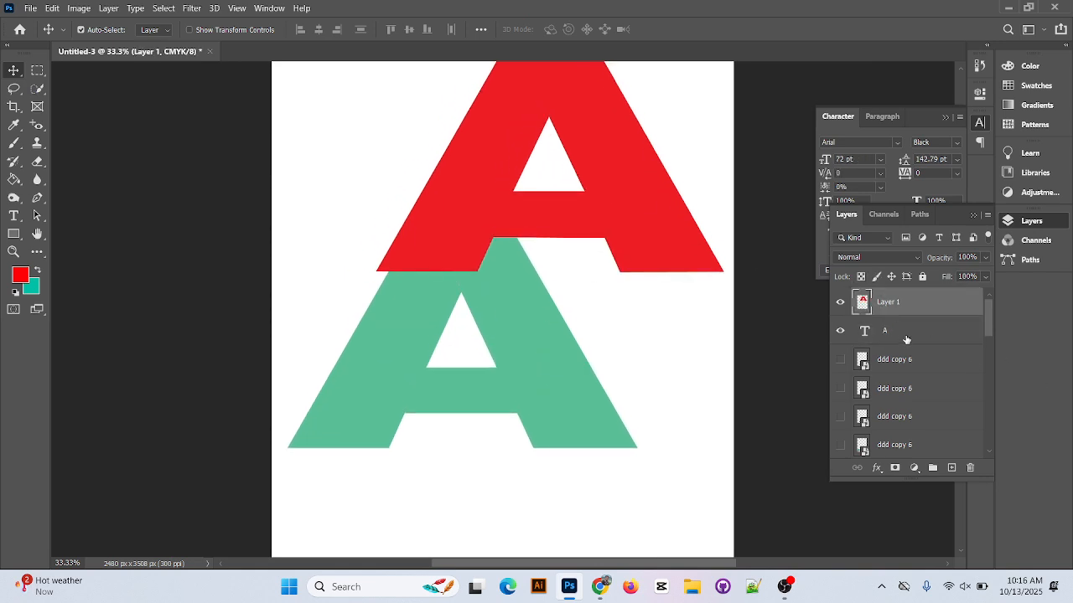
# Hide the green A text layer and the red traced A layer
pyautogui.click(907, 335)
pyautogui.click(922, 309)
pyautogui.click(840, 330)
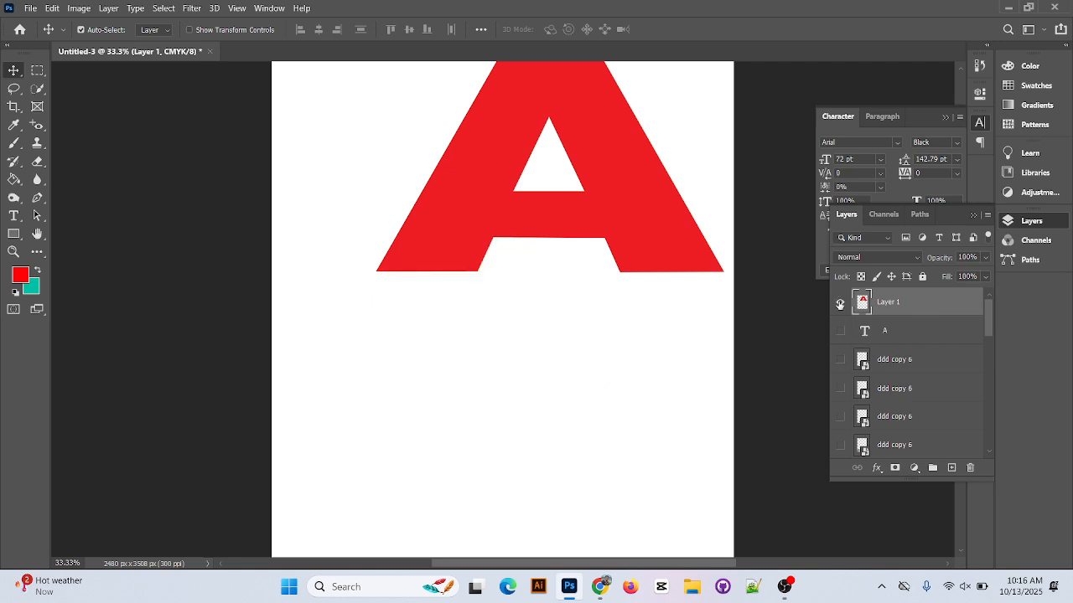
pyautogui.click(840, 301)
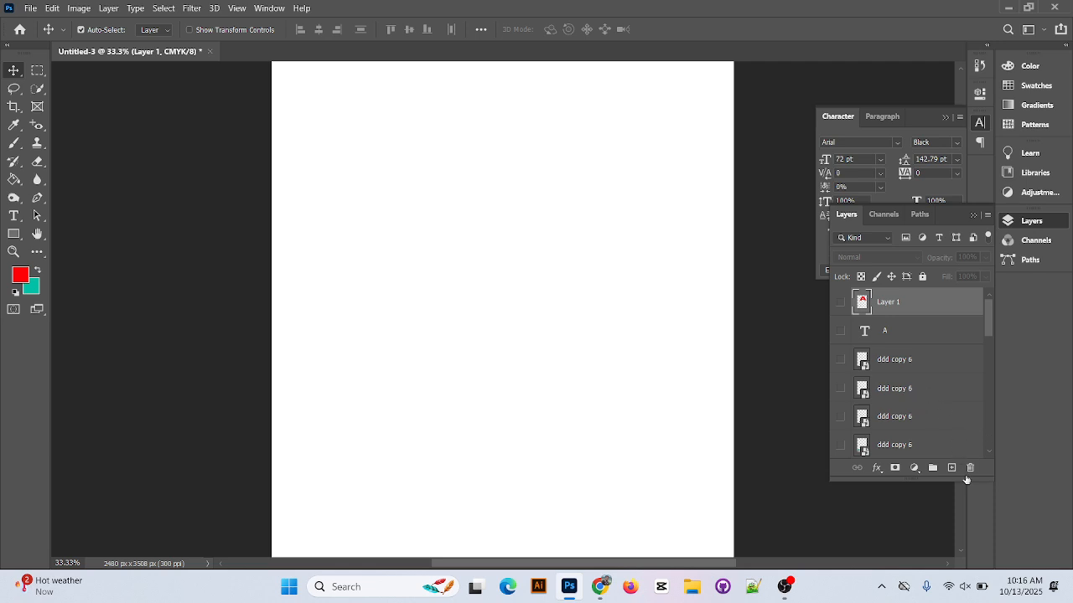
# Create the text "B" in 72 pt Arial Black on the page's upper left part
pyautogui.click(14, 216)
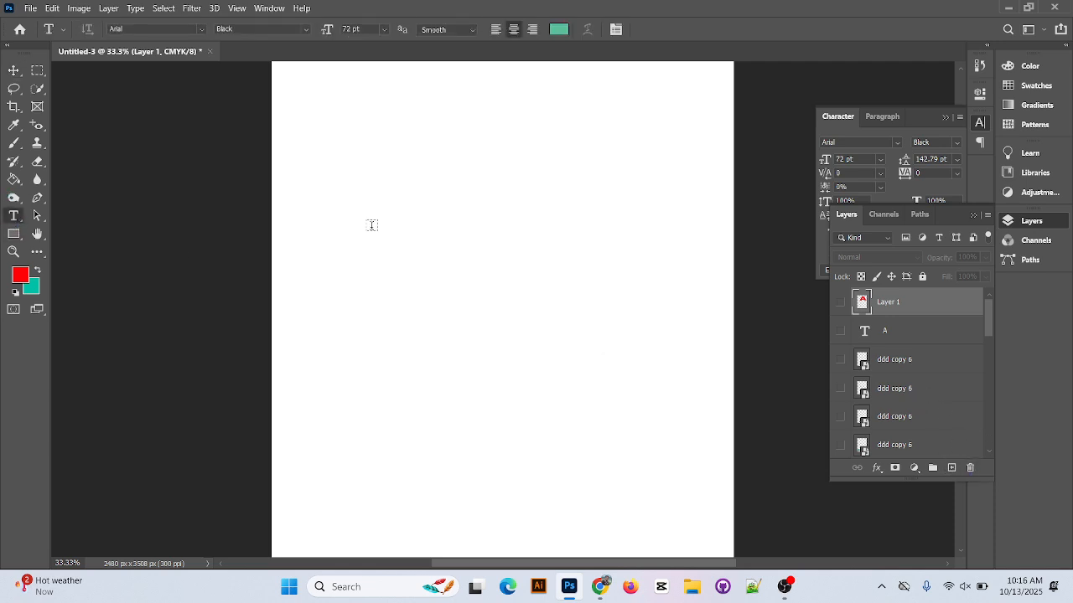
pyautogui.click(361, 230)
pyautogui.write('B')
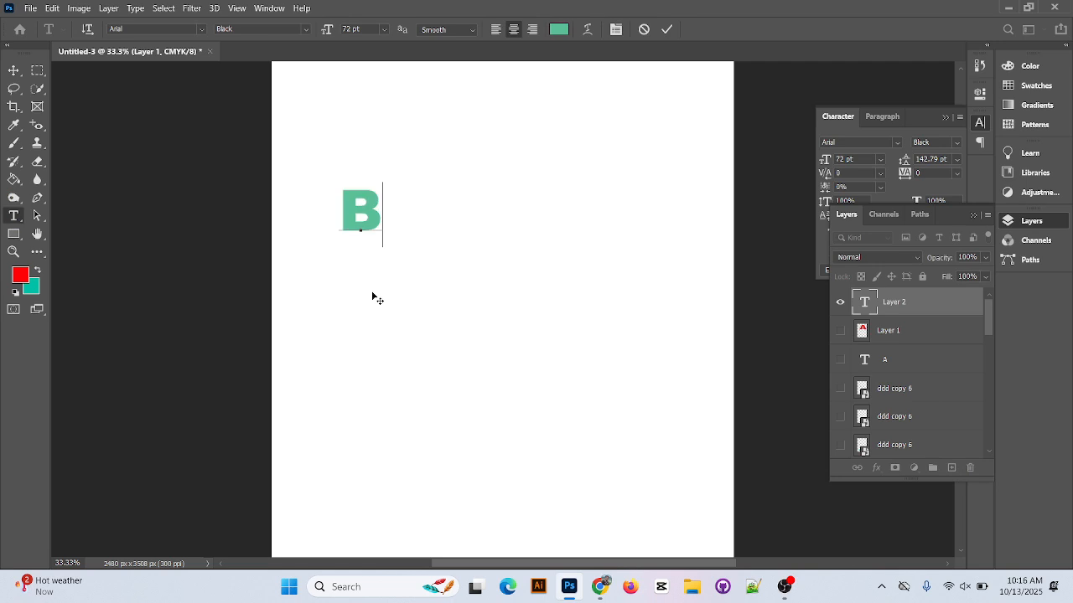
pyautogui.click(666, 30)
# Enlarge the letter B with Free Transform to about 368 pt
pyautogui.hotkey('ctrl', 't')
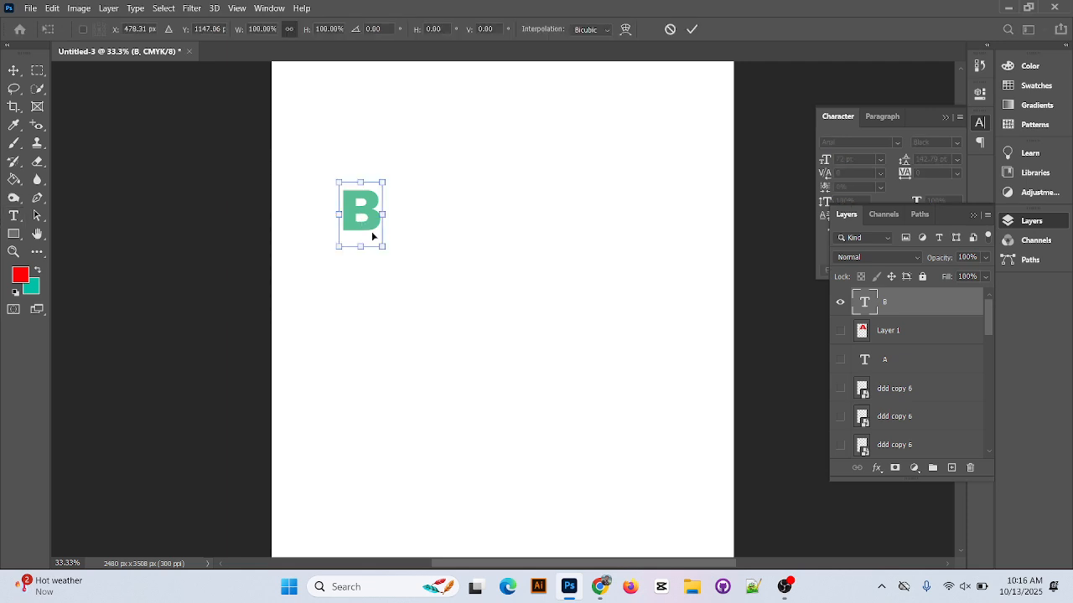
pyautogui.moveTo(436, 312); pyautogui.dragTo(460, 216)
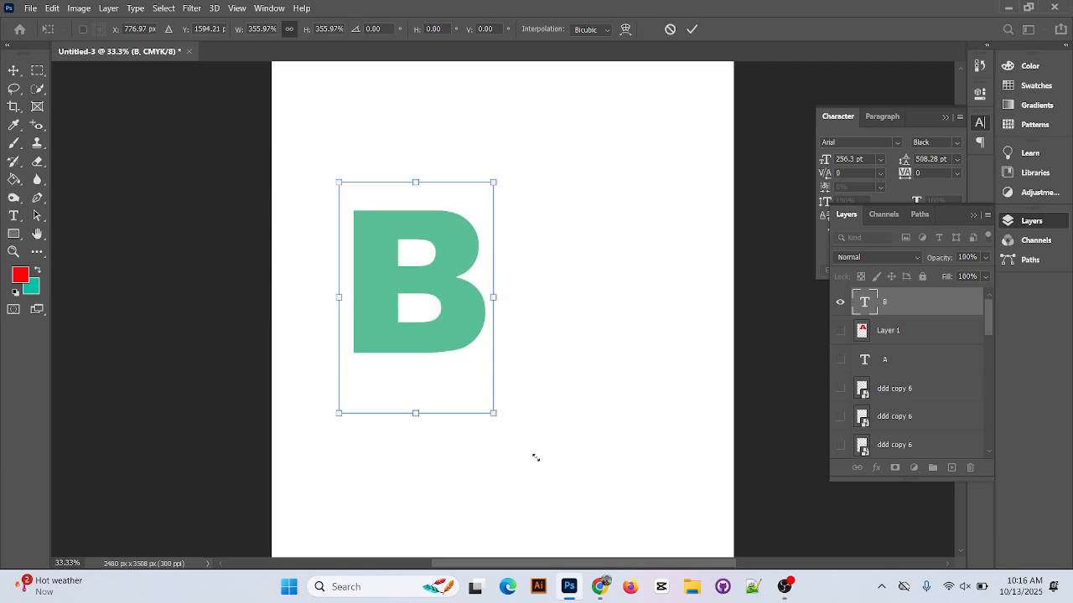
pyautogui.moveTo(536, 457); pyautogui.dragTo(539, 463)
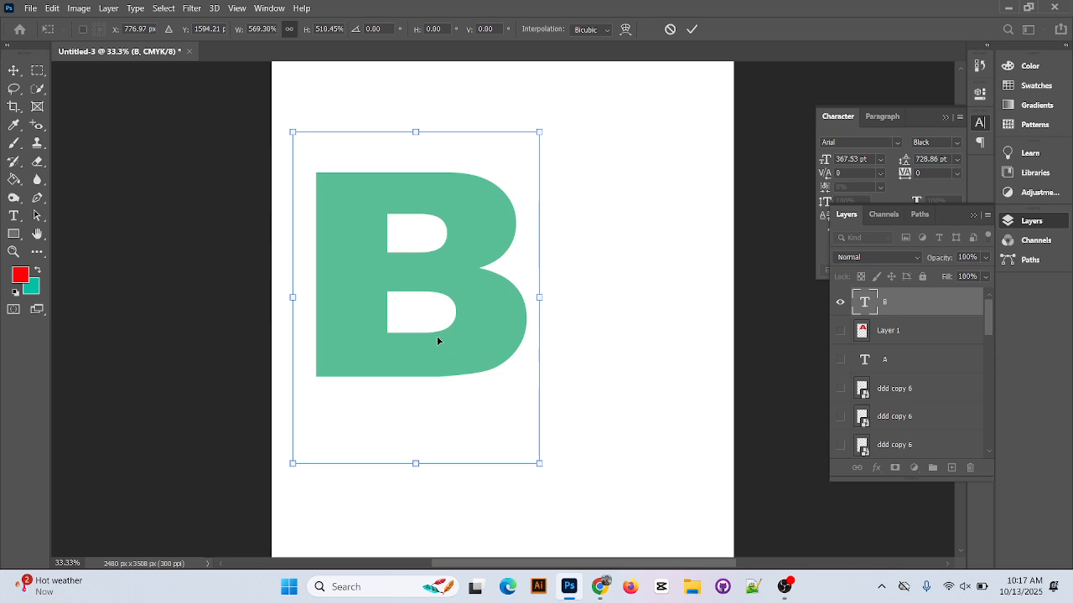
pyautogui.click(691, 29)
# Start a Pen Tool path at the B's upper left corner and place a second anchor along its top edge before the curve
pyautogui.hotkey('ctrl', '+')
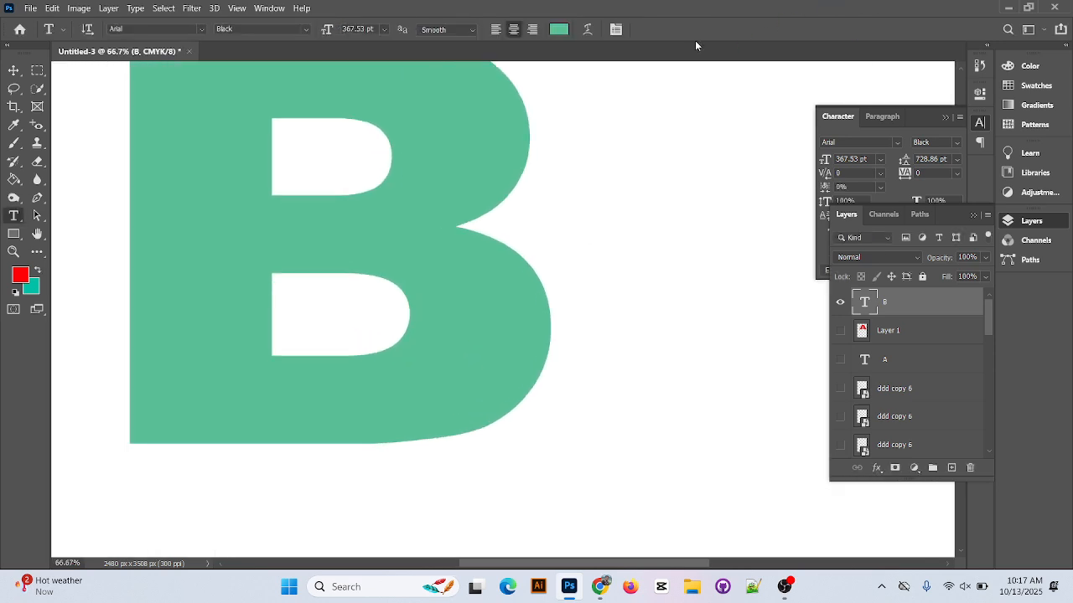
pyautogui.moveTo(121, 225); pyautogui.dragTo(316, 266)
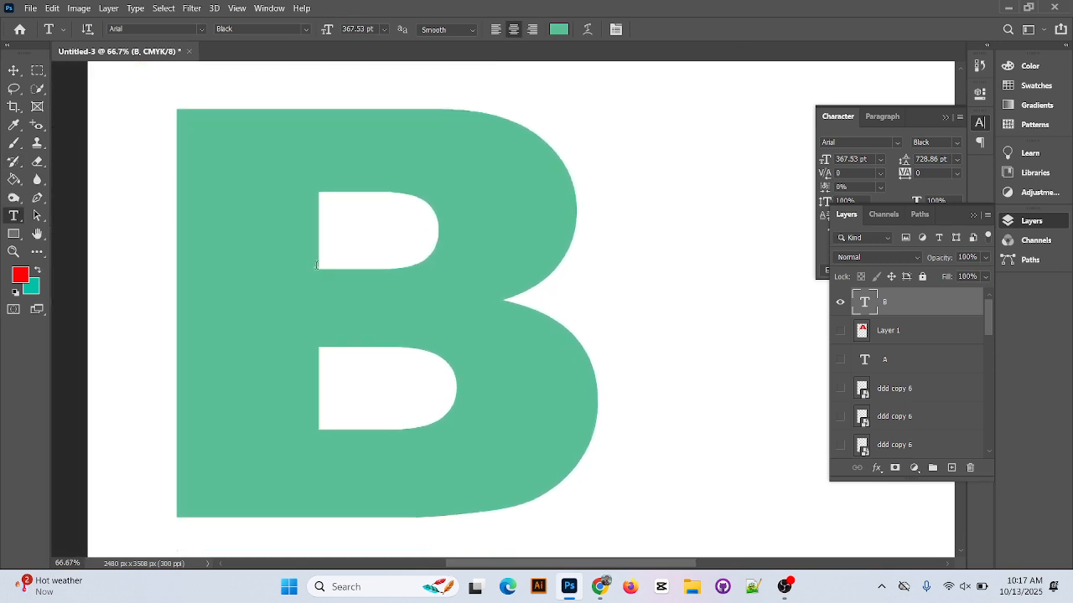
pyautogui.click(37, 198)
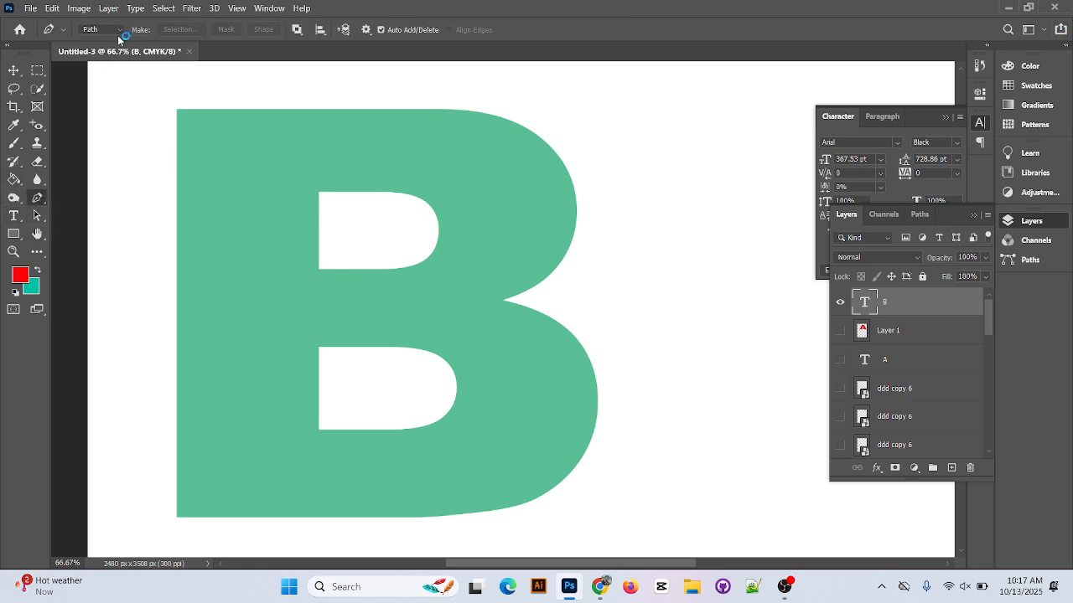
pyautogui.click(178, 110)
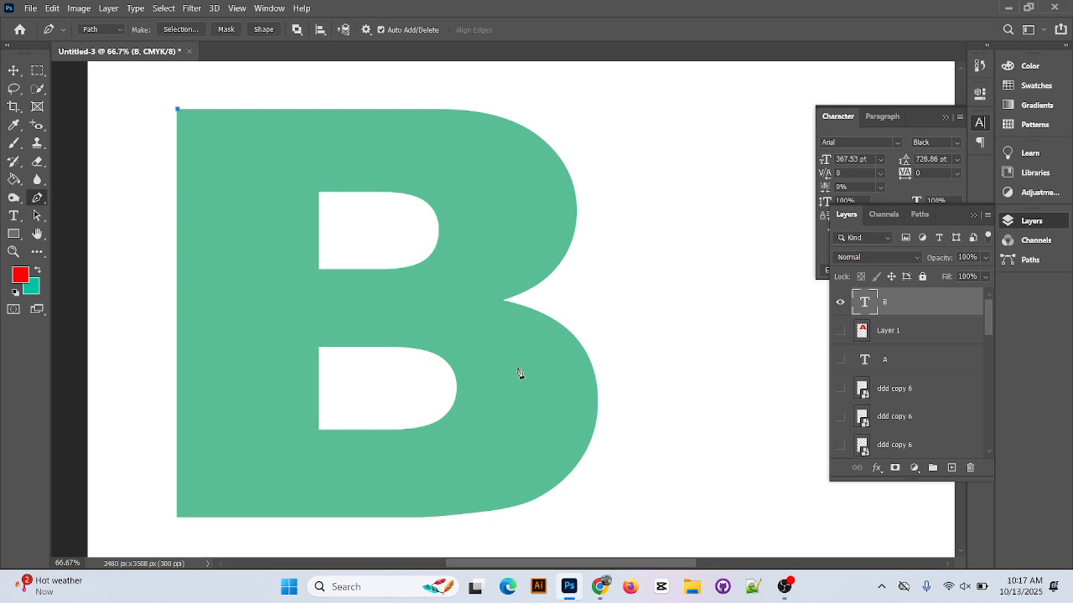
pyautogui.click(455, 109)
pyautogui.hotkey('ctrl', 'z')
pyautogui.hotkey('ctrl', '+')
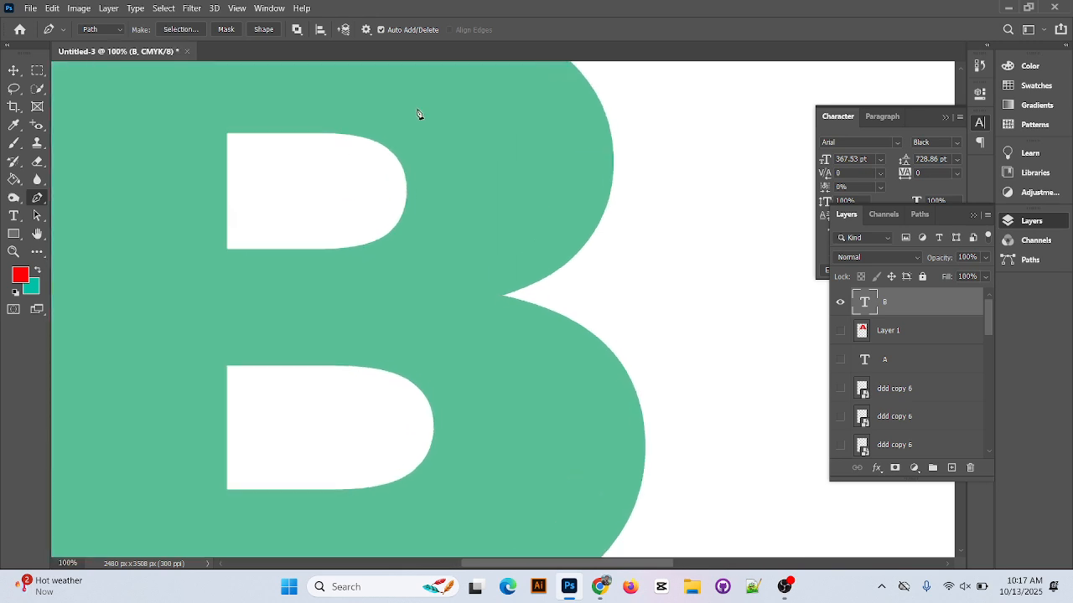
pyautogui.moveTo(408, 126); pyautogui.dragTo(465, 283)
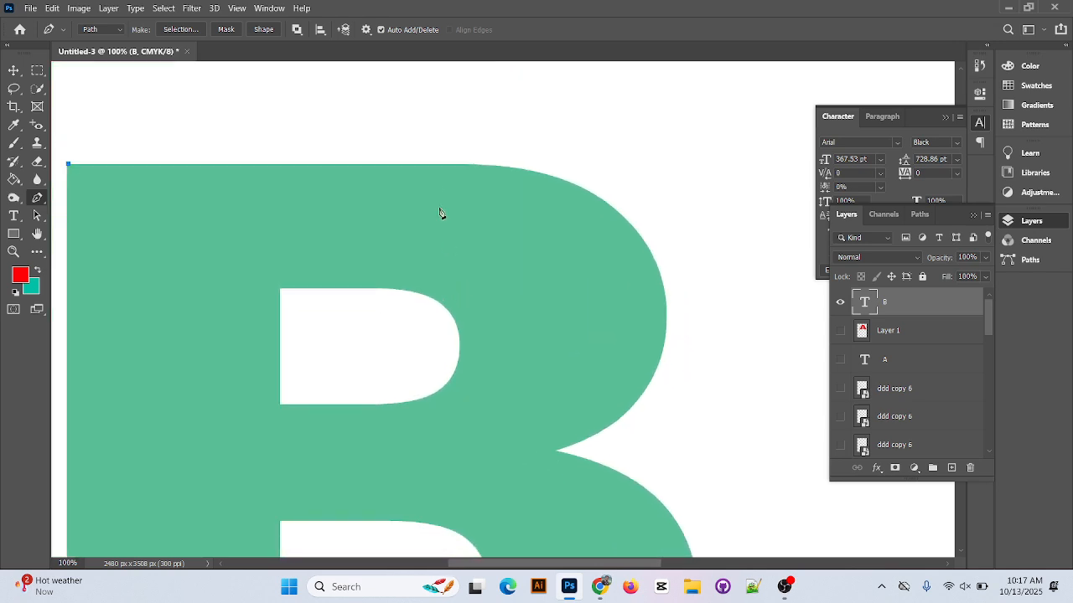
pyautogui.click(430, 166)
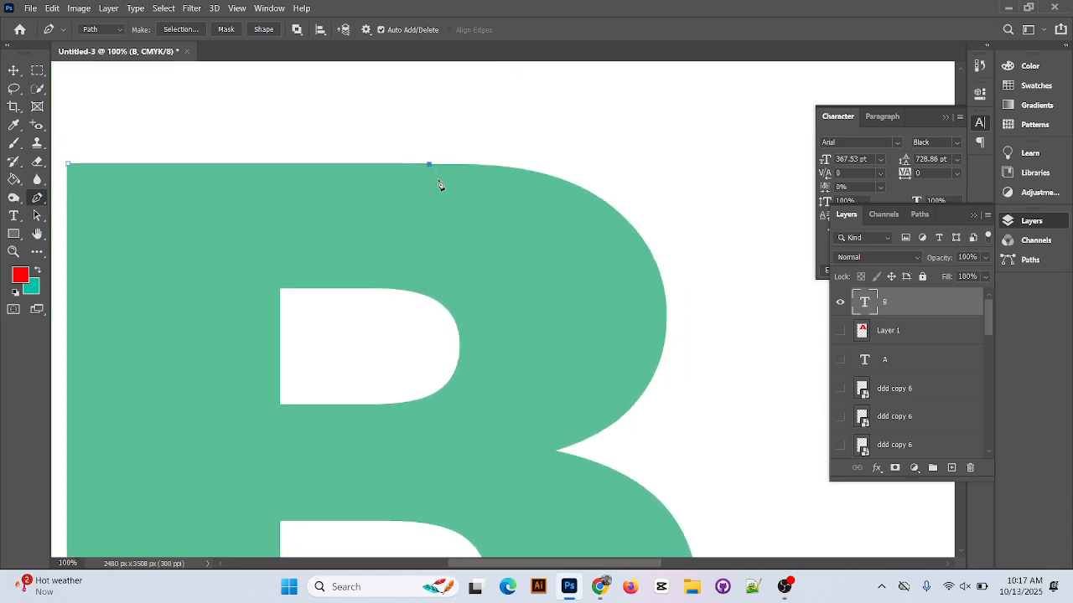
# Add a smooth anchor on the outermost edge of the B's upper bowl and extend its upper handle to fit the curve
pyautogui.moveTo(663, 294); pyautogui.dragTo(666, 323)
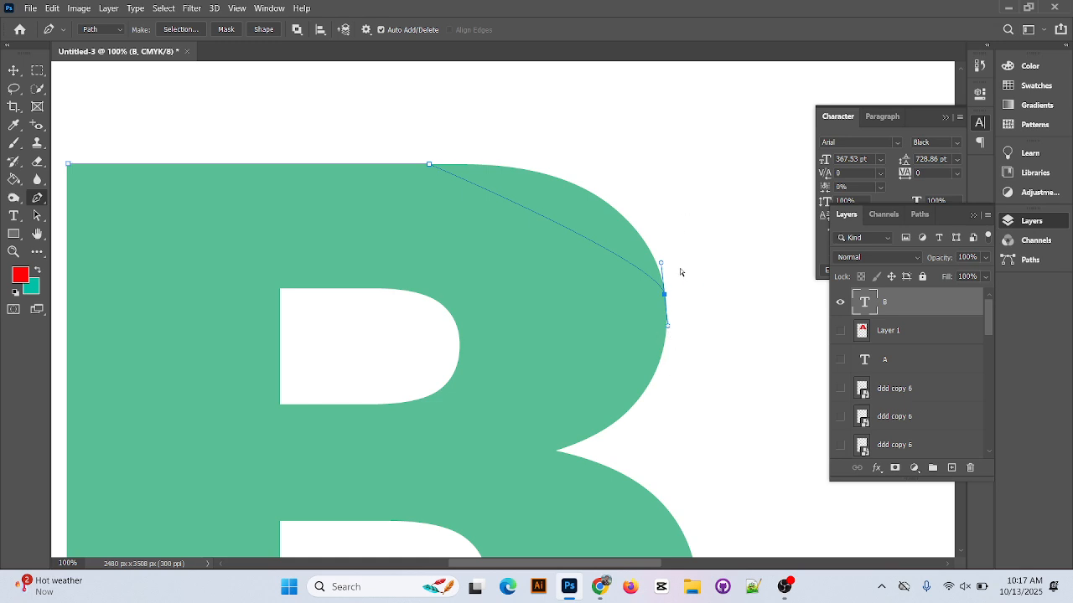
pyautogui.hotkey('ctrl', 'z')
pyautogui.moveTo(664, 299); pyautogui.dragTo(666, 328)
pyautogui.moveTo(663, 275); pyautogui.dragTo(647, 150)
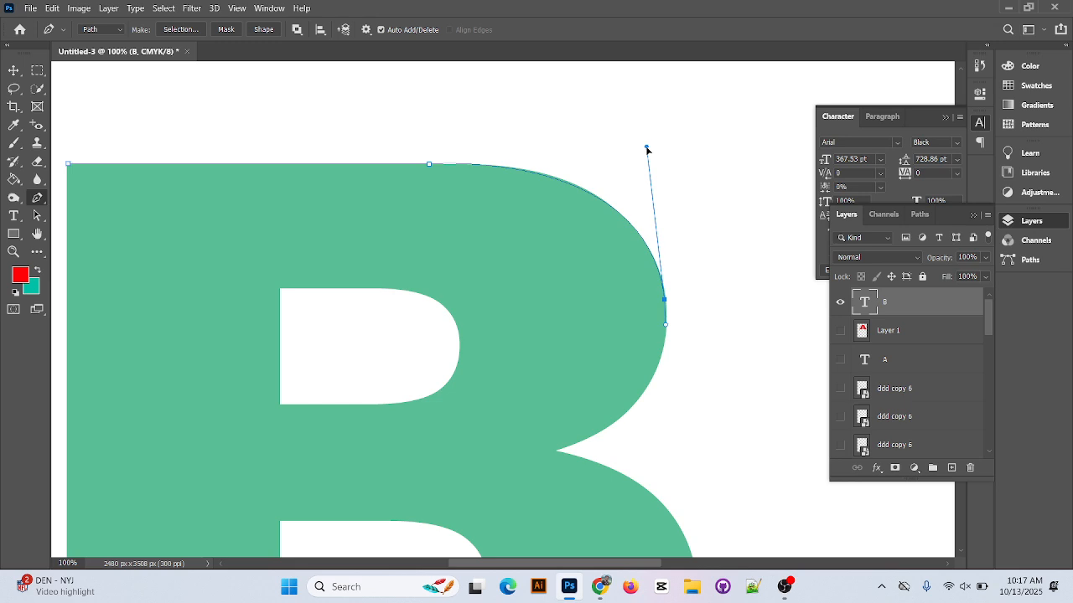
# Extend the path around the B's upper bowl to the notch between the bowls, fit the curve and remove the outgoing handles
pyautogui.click(665, 300)
pyautogui.moveTo(555, 451); pyautogui.dragTo(532, 476)
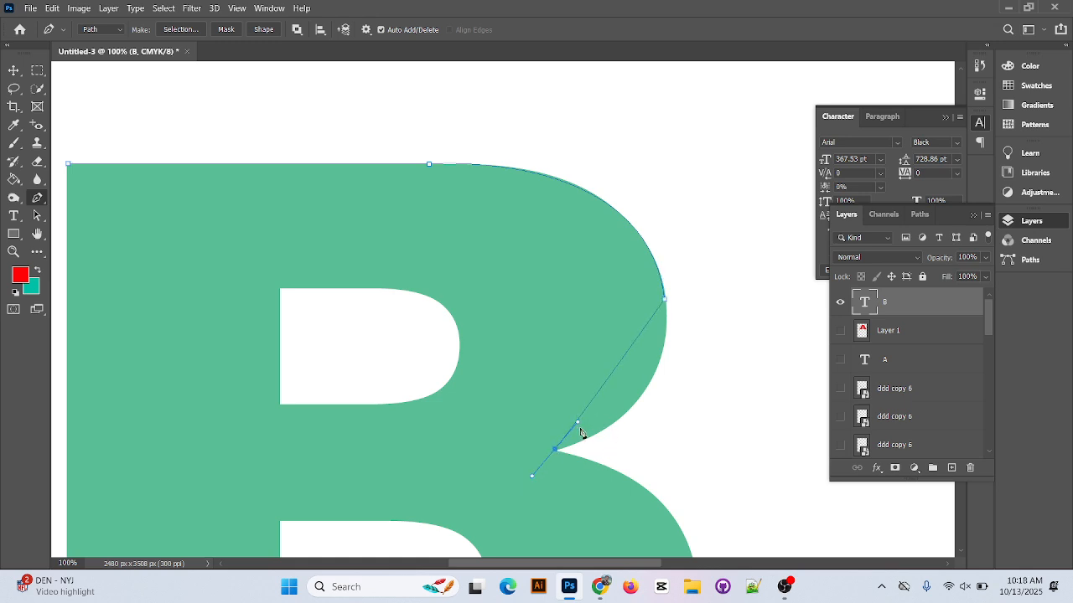
pyautogui.moveTo(578, 424); pyautogui.dragTo(688, 409)
pyautogui.keyDown('alt'); pyautogui.click(556, 452); pyautogui.keyUp('alt')
# Add a smooth anchor on the lower bowl's outermost edge, fit its upper handle to the curve and remove its outgoing handle
pyautogui.scroll(-6, 659, 498)
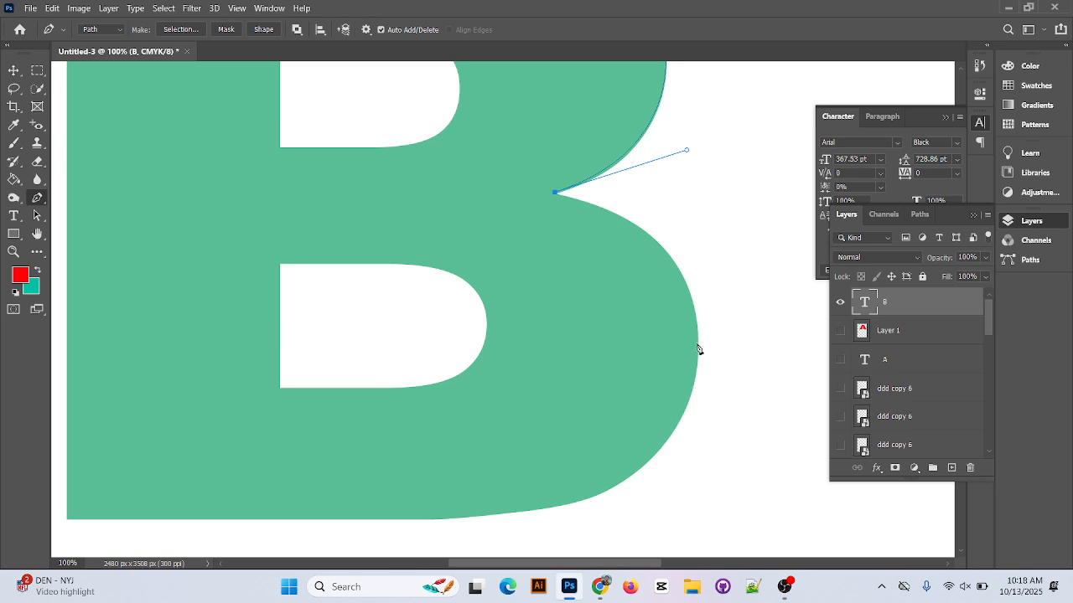
pyautogui.click(697, 344)
pyautogui.hotkey('ctrl', 'z')
pyautogui.moveTo(699, 337); pyautogui.dragTo(702, 377)
pyautogui.moveTo(695, 300); pyautogui.dragTo(695, 218)
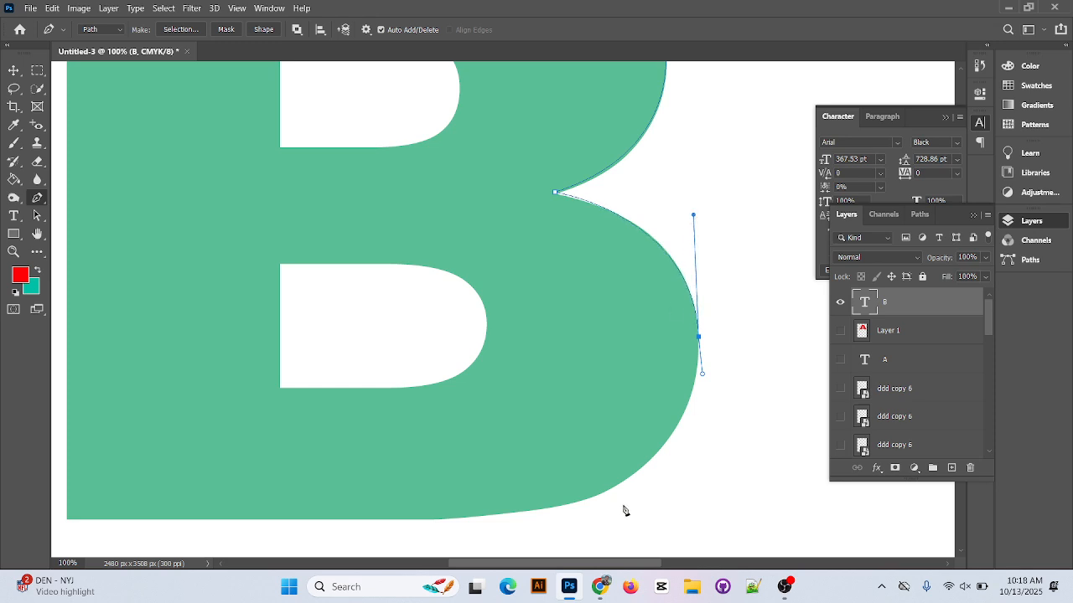
pyautogui.scroll(-2, 624, 511)
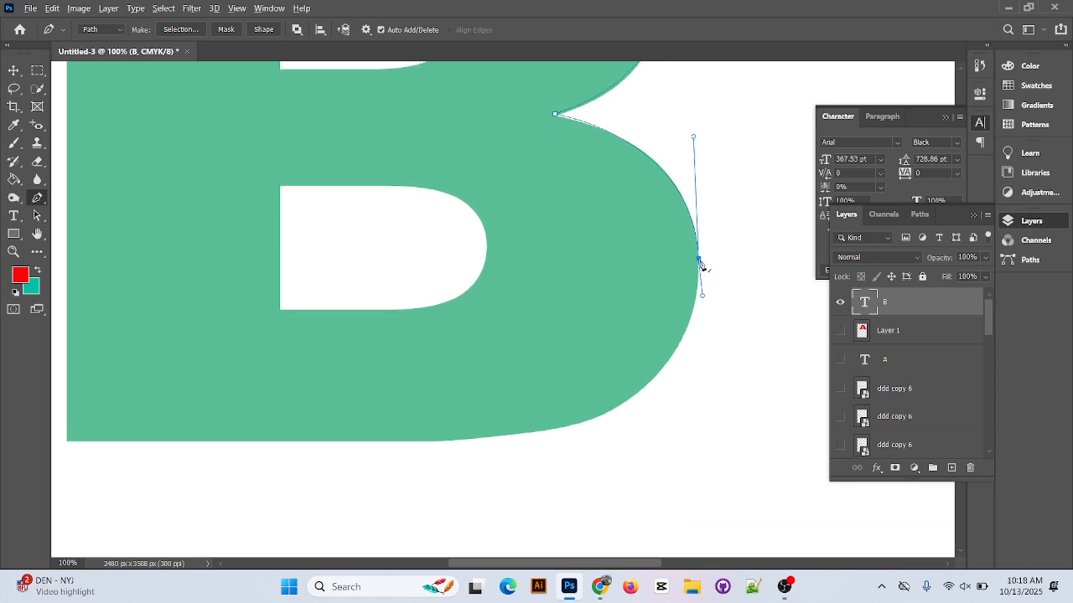
pyautogui.keyDown('alt'); pyautogui.click(700, 261); pyautogui.keyUp('alt')
# Add a smooth anchor on the lower bowl's underside, extend its incoming handle to match the curve and remove its outgoing handle
pyautogui.scroll(-1, 662, 517)
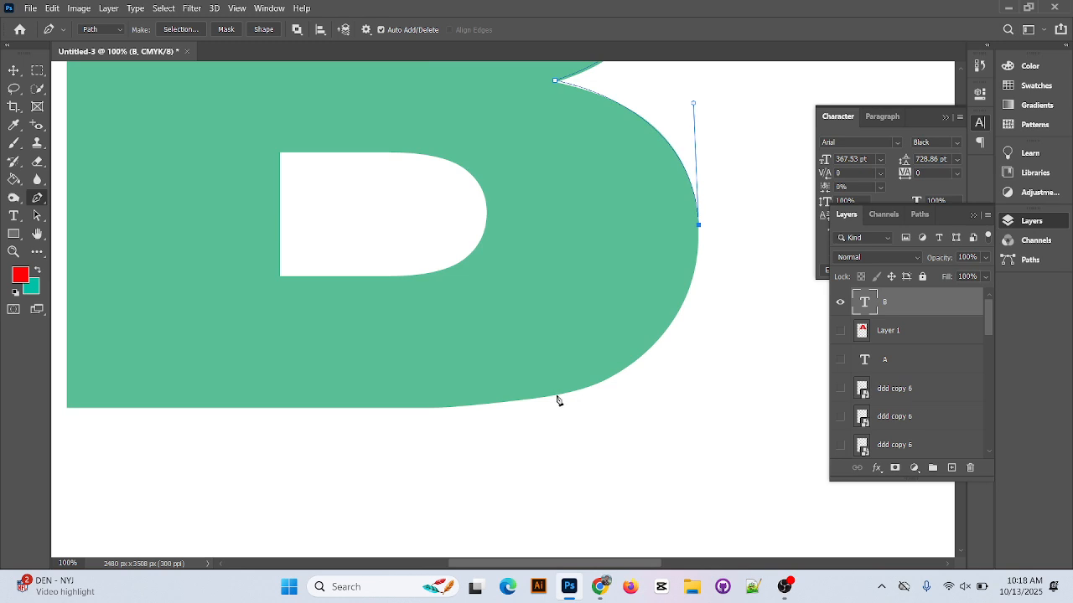
pyautogui.moveTo(557, 397); pyautogui.dragTo(501, 410)
pyautogui.moveTo(609, 387); pyautogui.dragTo(712, 354)
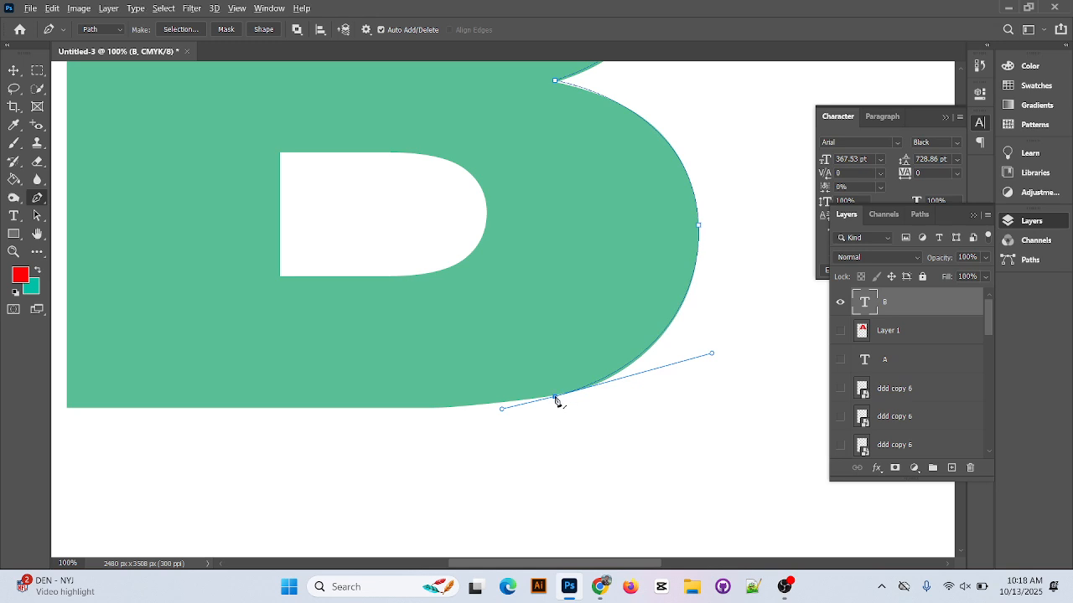
pyautogui.click(555, 397)
# Add an anchor where the lower bowl meets the B's straight bottom edge, adjust its incoming handle and remove the outgoing one
pyautogui.moveTo(423, 410); pyautogui.dragTo(448, 409)
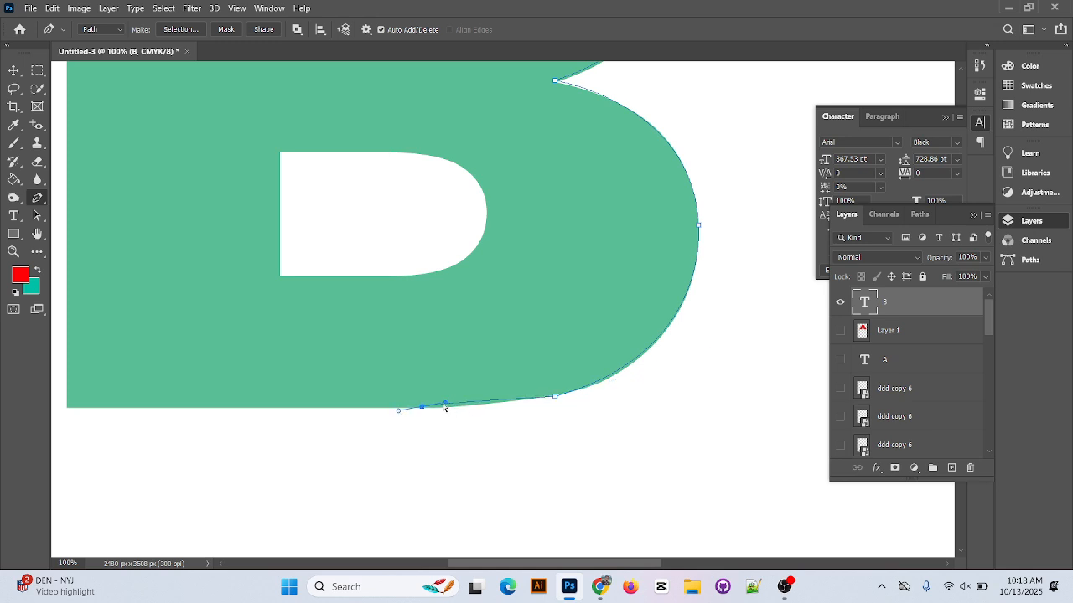
pyautogui.hotkey('ctrl', '+')
pyautogui.scroll(-5, 440, 419)
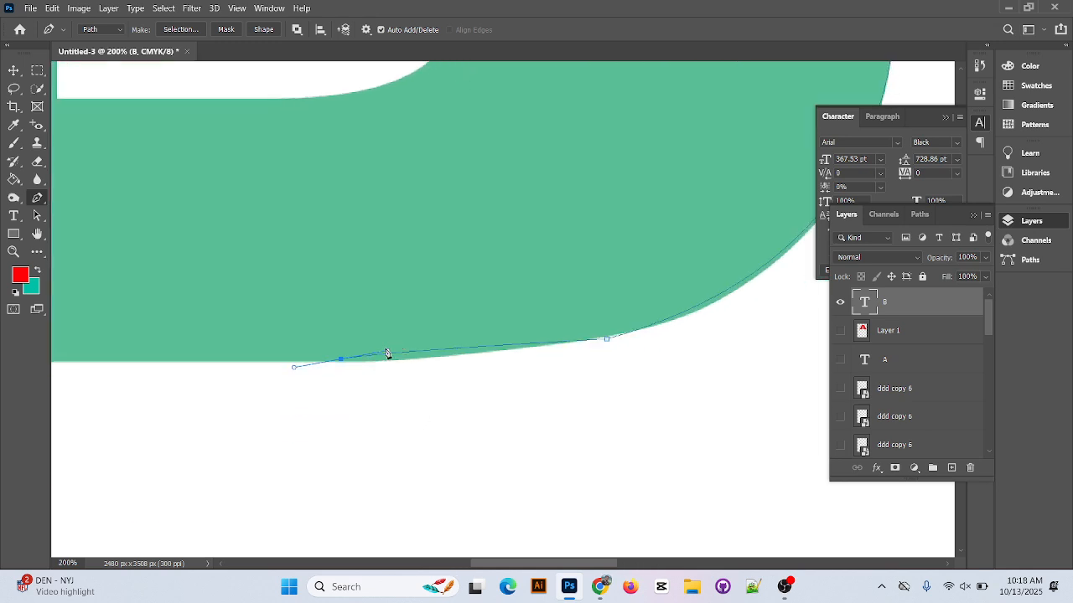
pyautogui.moveTo(388, 354); pyautogui.dragTo(450, 367)
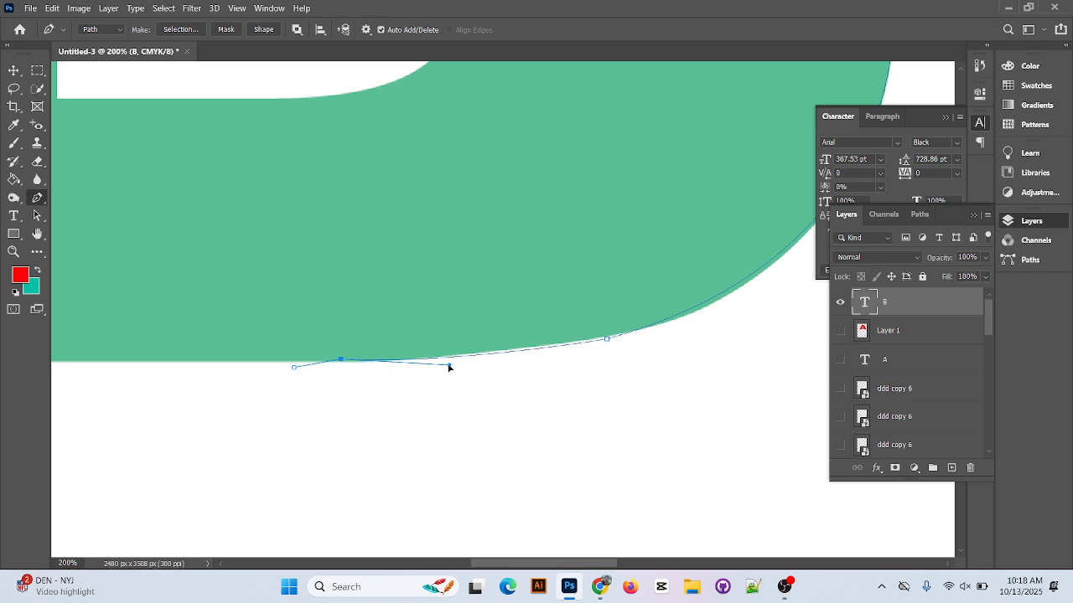
pyautogui.click(343, 360)
pyautogui.keyDown('alt'); pyautogui.click(342, 360); pyautogui.keyUp('alt')
# Place an anchor at the B's lower left corner and close the outer path at the starting upper left corner
pyautogui.moveTo(315, 412); pyautogui.dragTo(690, 443)
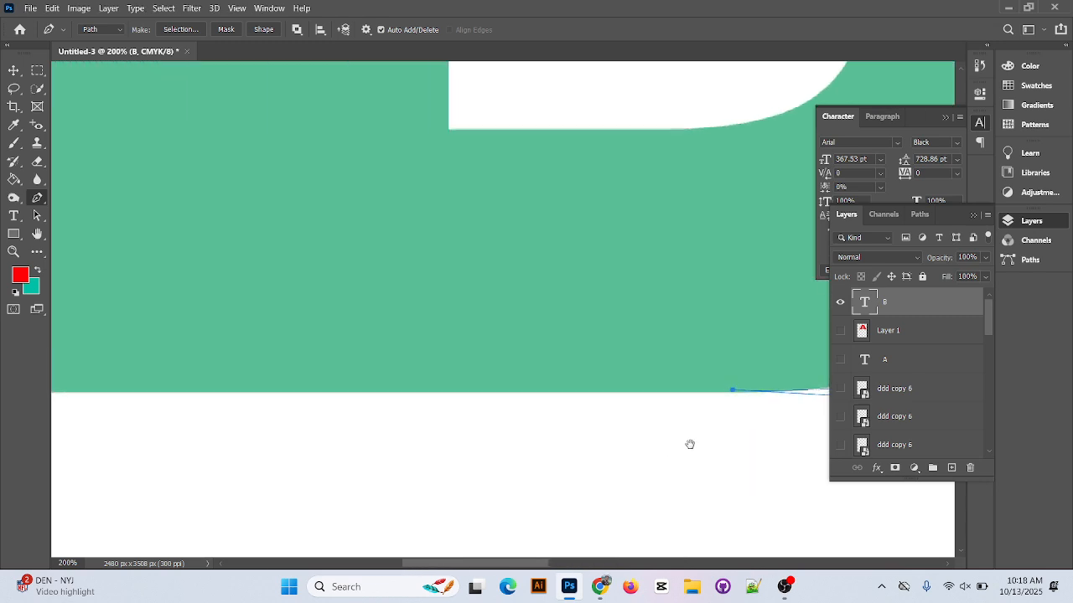
pyautogui.moveTo(430, 462); pyautogui.dragTo(516, 444)
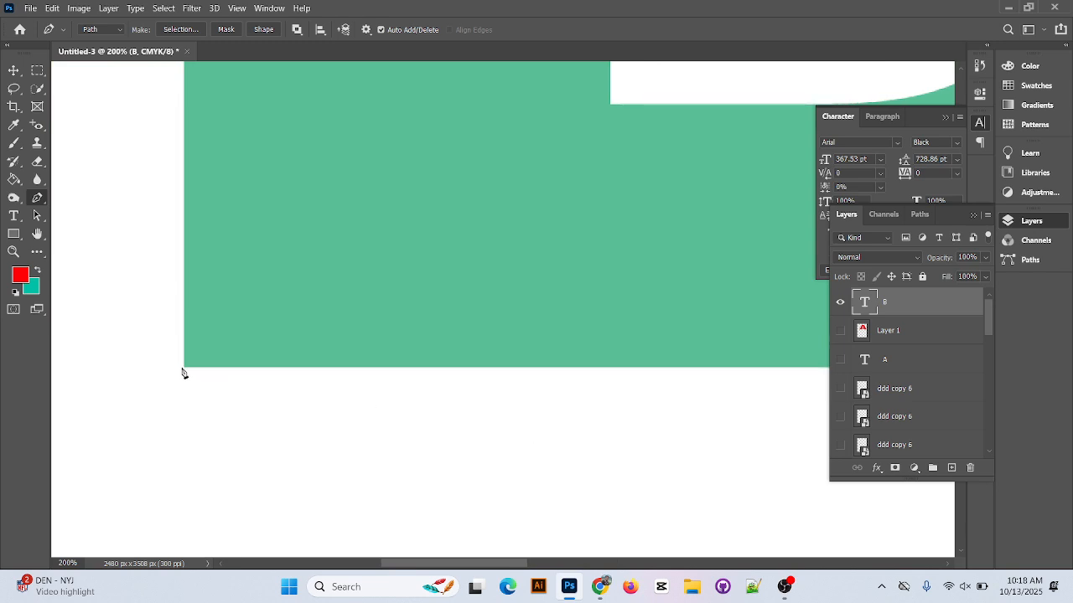
pyautogui.scroll(10, 215, 376)
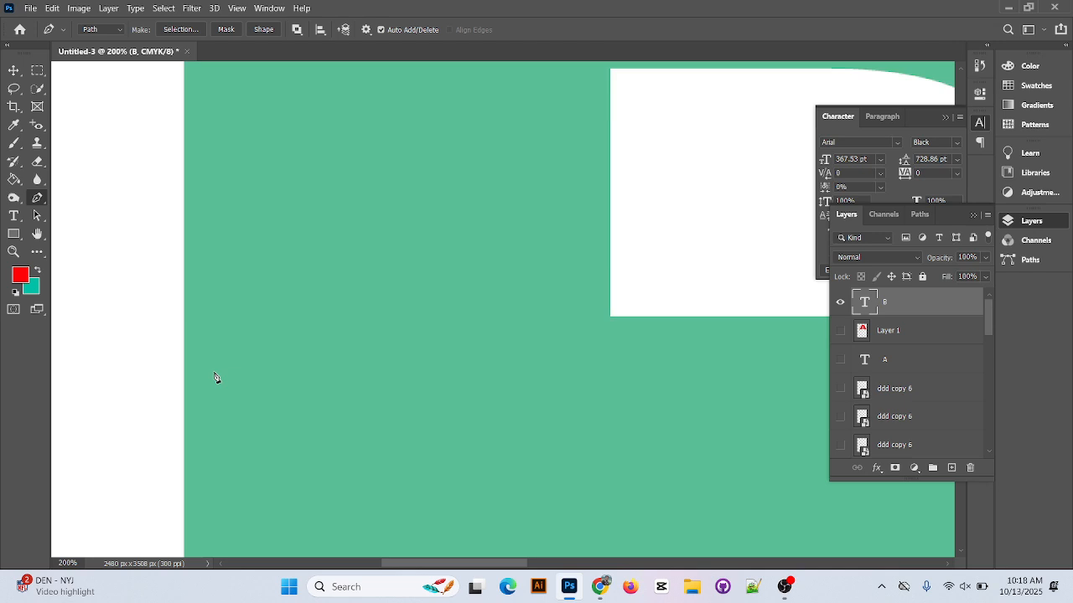
pyautogui.scroll(10, 216, 376)
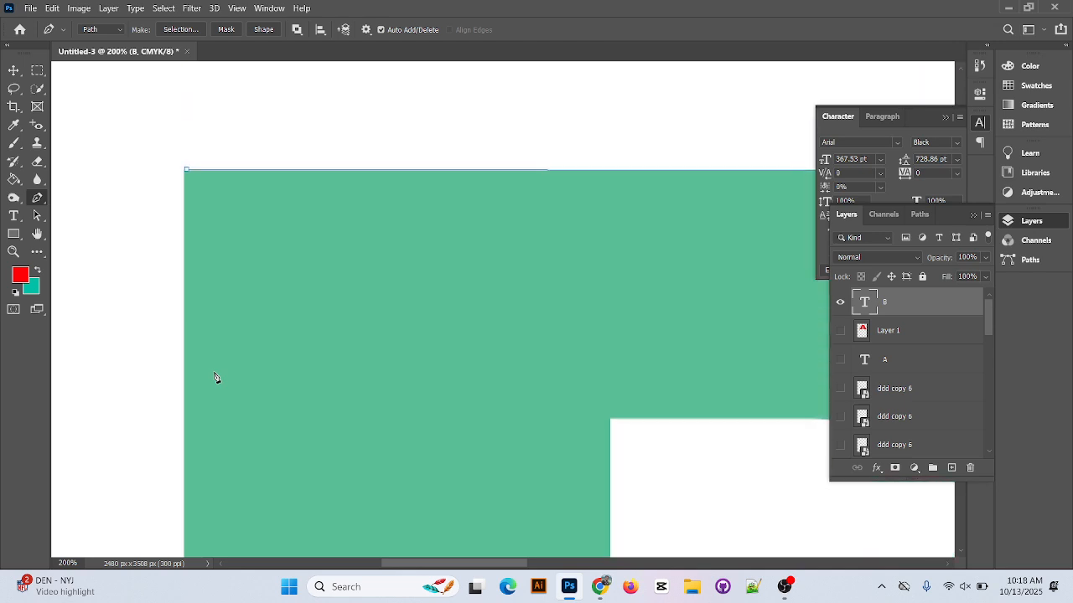
pyautogui.click(184, 225)
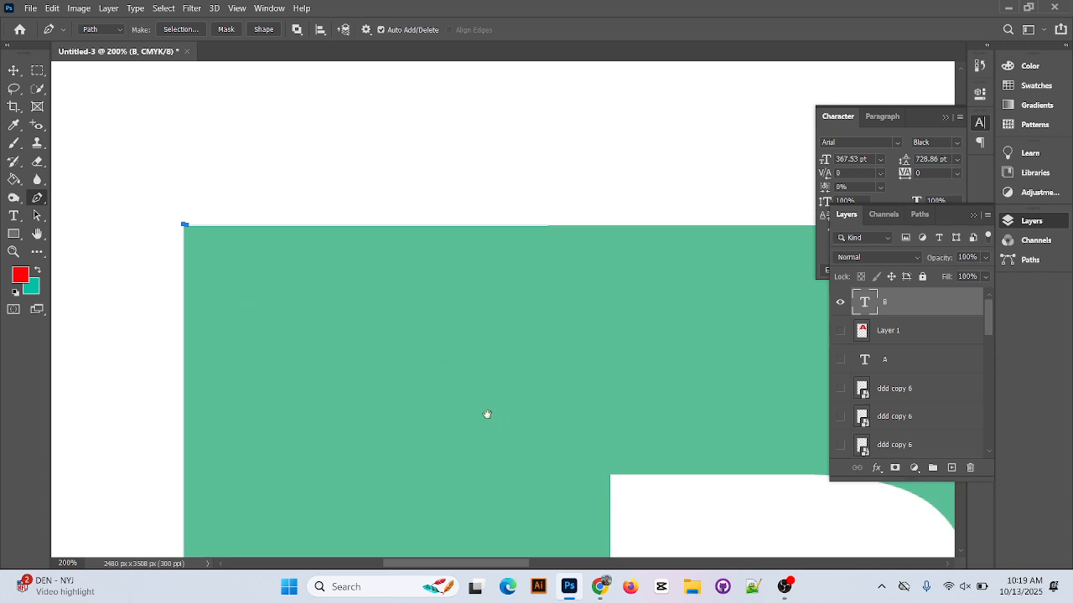
# Start a path at the upper counter's upper left corner and add a top edge anchor without an outgoing handle where the curve begins
pyautogui.moveTo(486, 414); pyautogui.dragTo(235, 159)
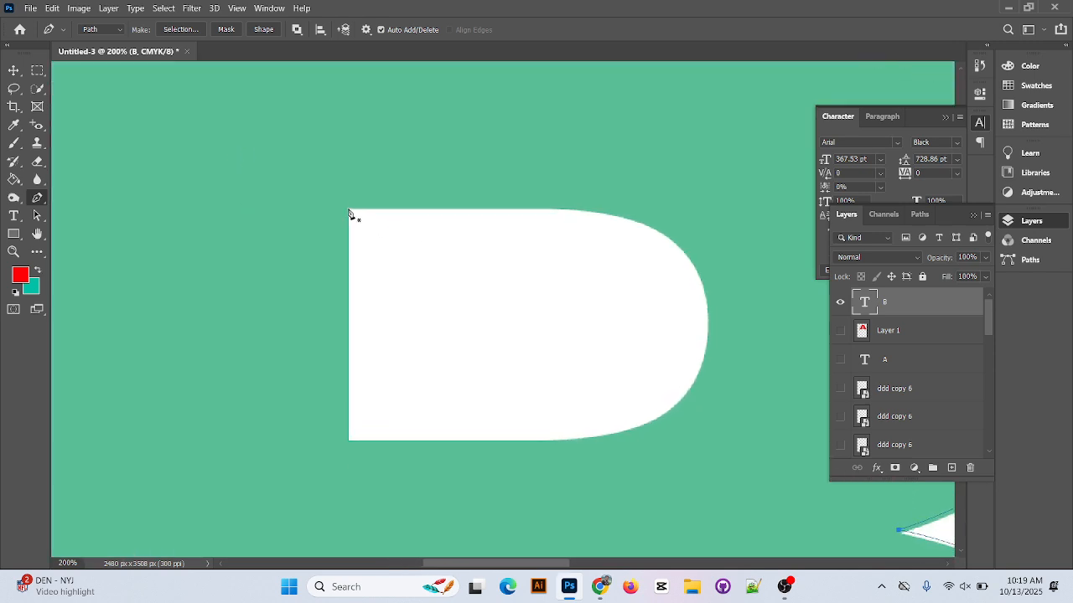
pyautogui.click(575, 209)
pyautogui.hotkey('ctrl', 'z')
pyautogui.moveTo(575, 210); pyautogui.dragTo(606, 212)
pyautogui.click(576, 210)
# Add a smooth anchor on the upper counter's outermost curve, extend its upper handle to fit and remove its outgoing handle
pyautogui.moveTo(705, 305); pyautogui.dragTo(705, 352)
pyautogui.moveTo(707, 262); pyautogui.dragTo(701, 213)
pyautogui.scroll(-1, 680, 336)
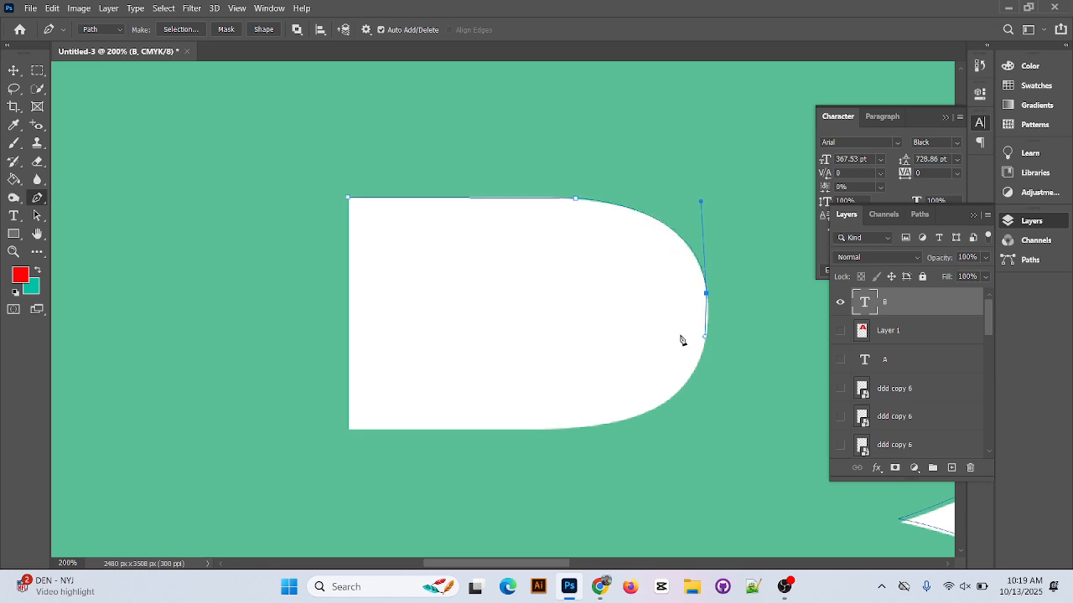
pyautogui.scroll(-3, 681, 340)
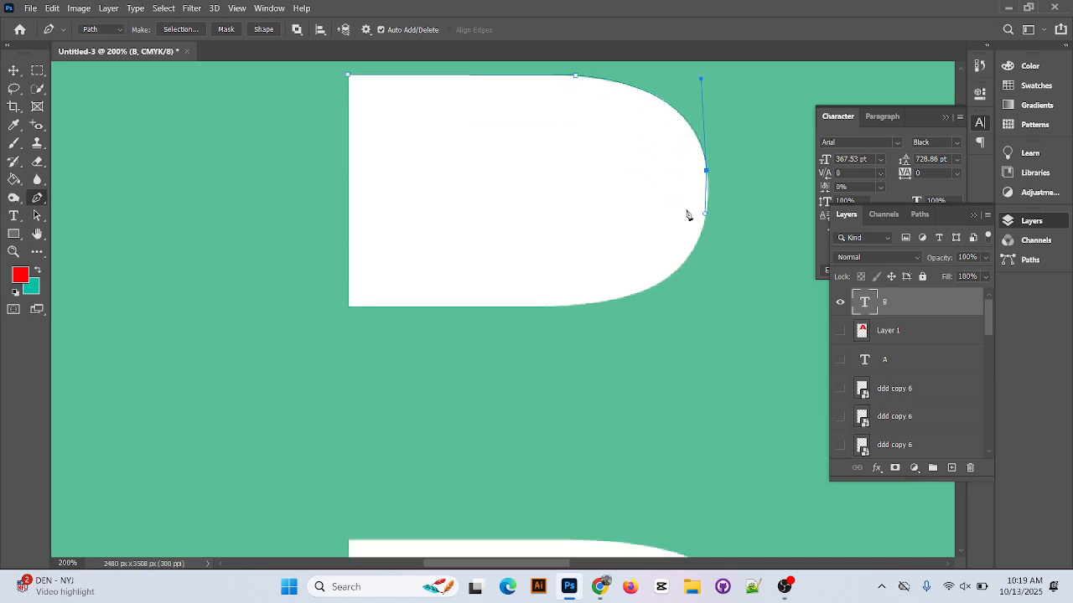
pyautogui.click(706, 171)
# Trace the upper counter's lower curve and bottom edge to its lower left corner, and close the path at its starting anchor
pyautogui.moveTo(614, 300); pyautogui.dragTo(724, 282)
pyautogui.scroll(2, 364, 319)
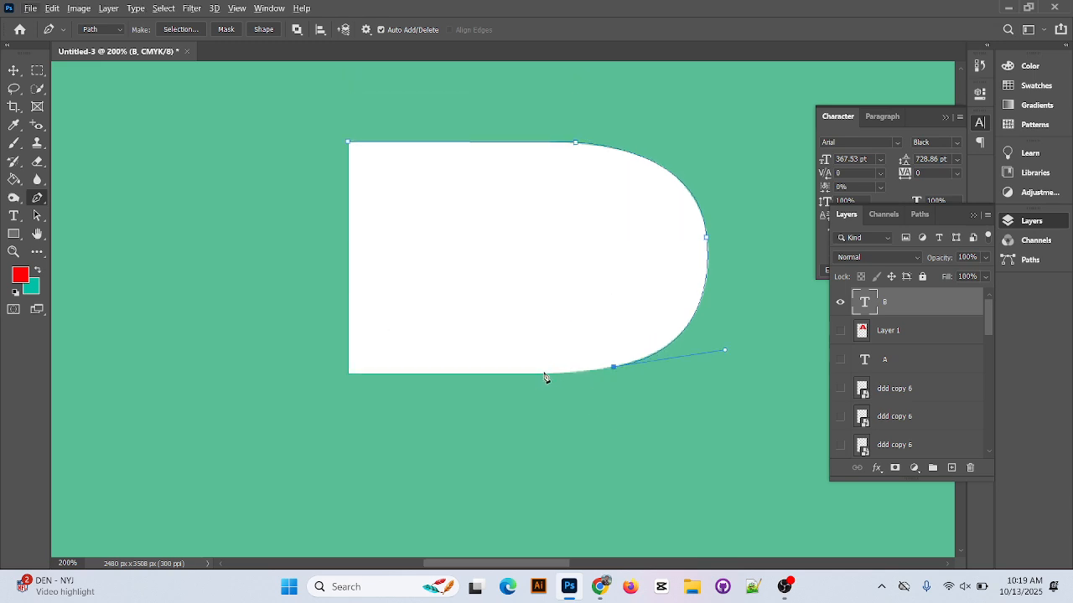
pyautogui.moveTo(543, 372); pyautogui.dragTo(520, 371)
pyautogui.click(543, 373)
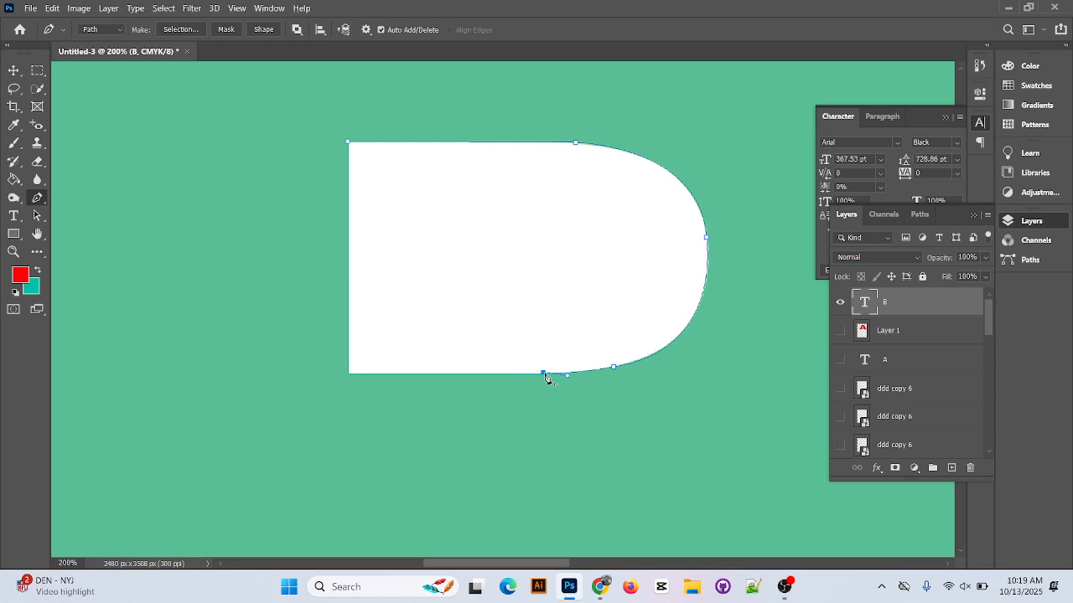
pyautogui.click(349, 376)
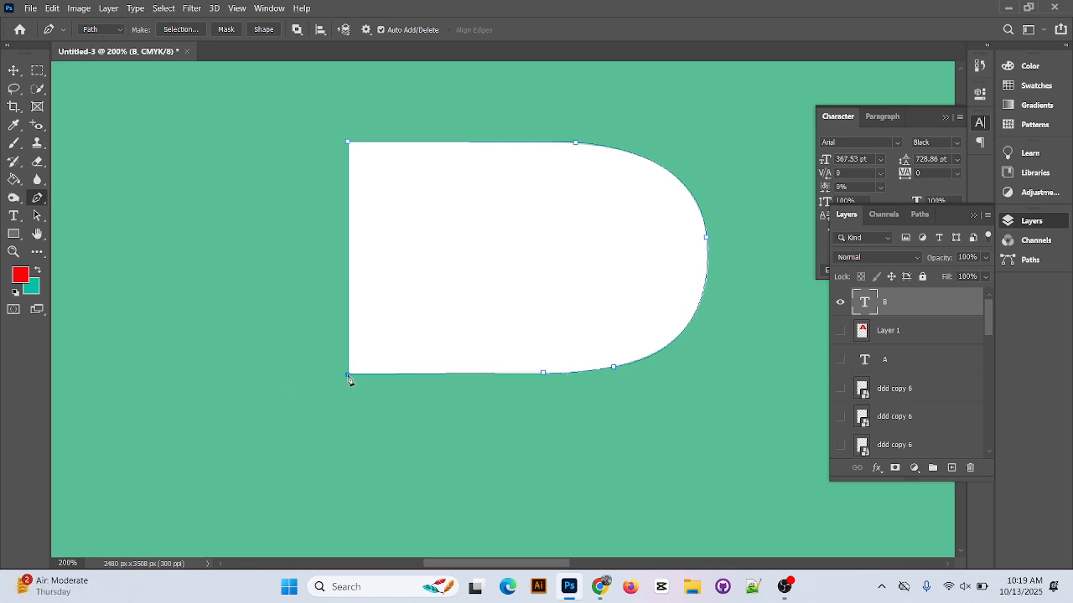
pyautogui.click(349, 147)
# Start a path at the lower counter's upper left corner and add a top edge anchor without an outgoing handle where the curve begins
pyautogui.scroll(-8, 556, 279)
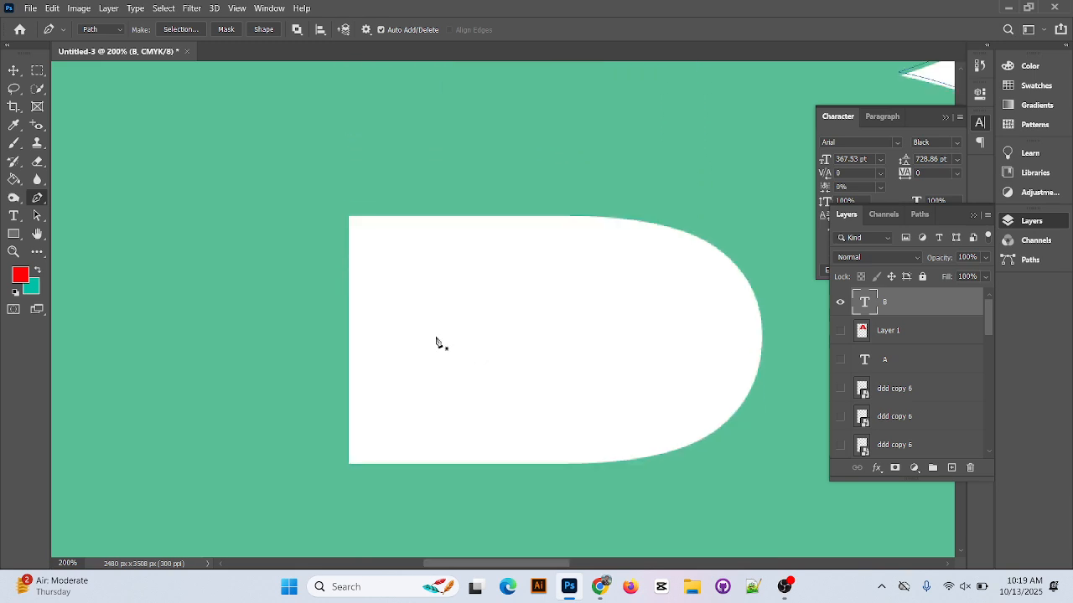
pyautogui.click(349, 215)
pyautogui.moveTo(603, 216); pyautogui.dragTo(639, 219)
pyautogui.keyDown('alt'); pyautogui.click(603, 218); pyautogui.keyUp('alt')
# Trace the lower counter's rounded side with two smooth anchors, adjusting their handles to follow the curve
pyautogui.moveTo(754, 300); pyautogui.dragTo(720, 210)
pyautogui.scroll(-1, 757, 316)
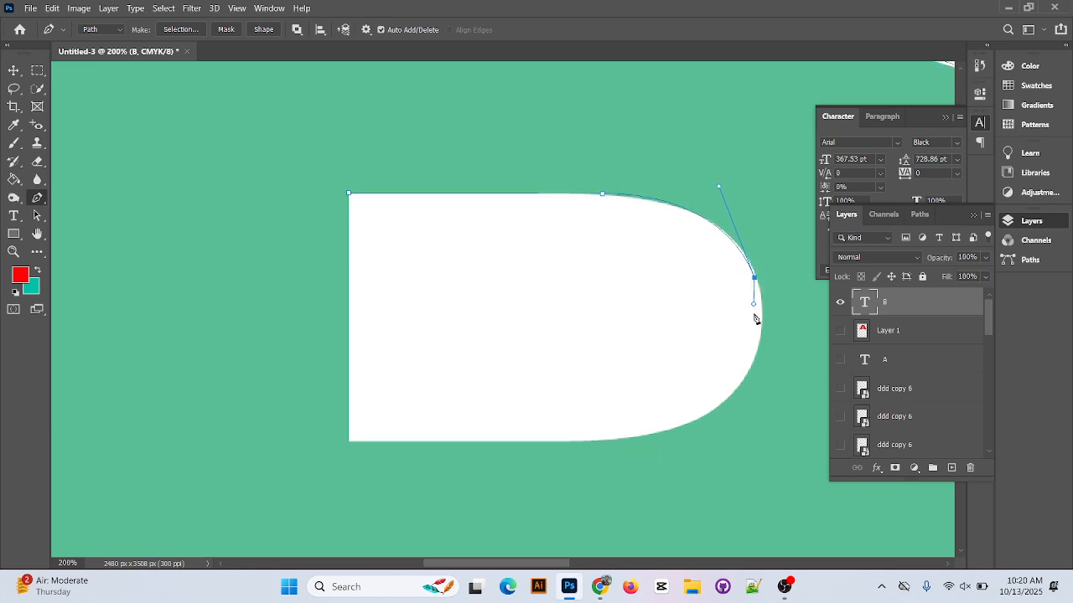
pyautogui.click(755, 279)
pyautogui.moveTo(742, 386); pyautogui.dragTo(735, 415)
pyautogui.moveTo(749, 356); pyautogui.dragTo(780, 317)
# Add a smooth anchor on the lower counter's bottom curve, fit its handles to the edge and remove the outgoing one
pyautogui.moveTo(640, 432); pyautogui.dragTo(612, 437)
pyautogui.hotkey('ctrl', 'z')
pyautogui.click(640, 437)
pyautogui.moveTo(640, 436); pyautogui.dragTo(608, 449)
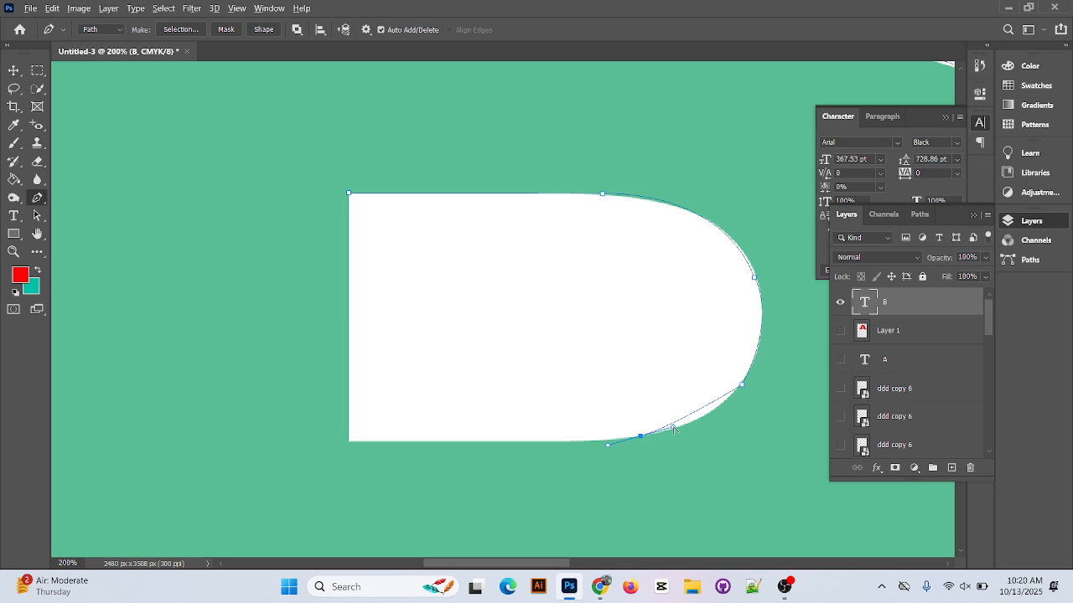
pyautogui.moveTo(673, 428); pyautogui.dragTo(720, 421)
pyautogui.moveTo(609, 446)
pyautogui.mouseDown()
pyautogui.moveTo(575, 450)
pyautogui.moveTo(596, 456)
pyautogui.mouseUp()
pyautogui.click(640, 436)
# Complete the lower counter's bottom edge with a fitted anchor and a lower left corner anchor, and close the path
pyautogui.moveTo(477, 441); pyautogui.dragTo(458, 441)
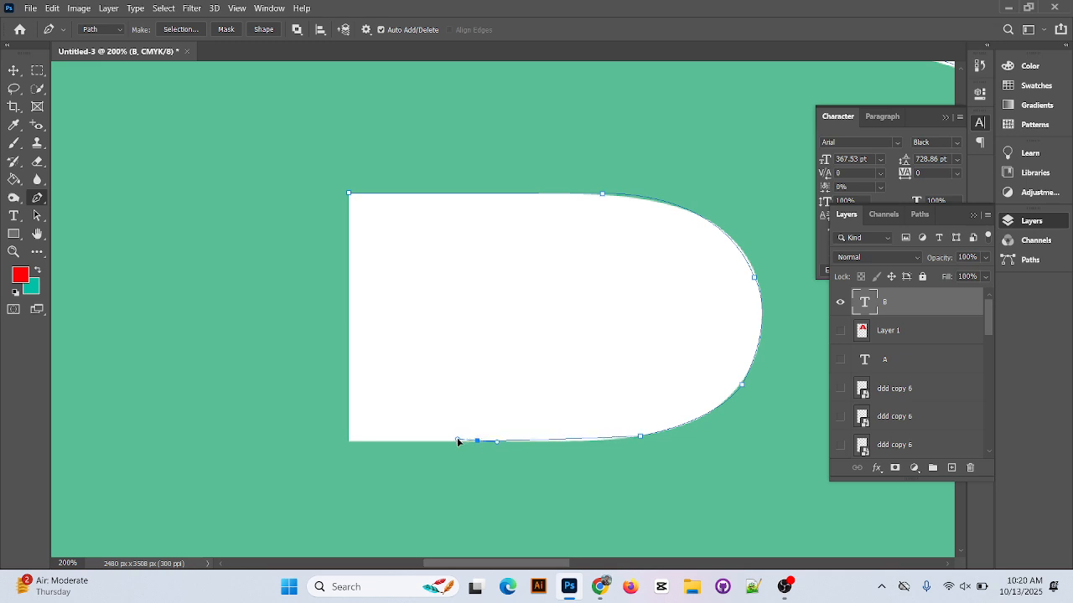
pyautogui.moveTo(501, 440); pyautogui.dragTo(580, 446)
pyautogui.click(500, 442)
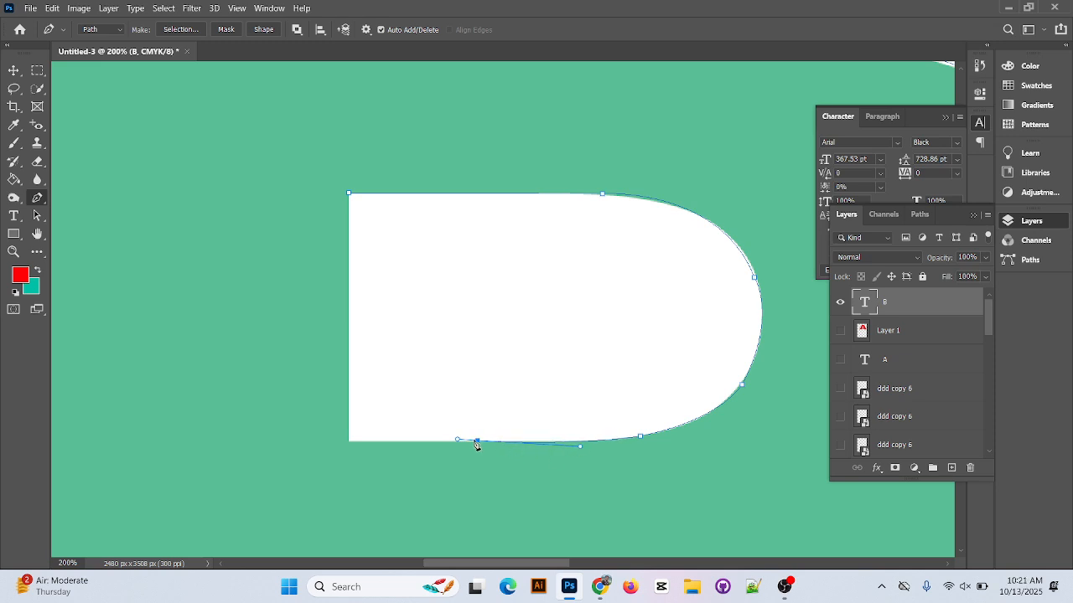
pyautogui.click(479, 444)
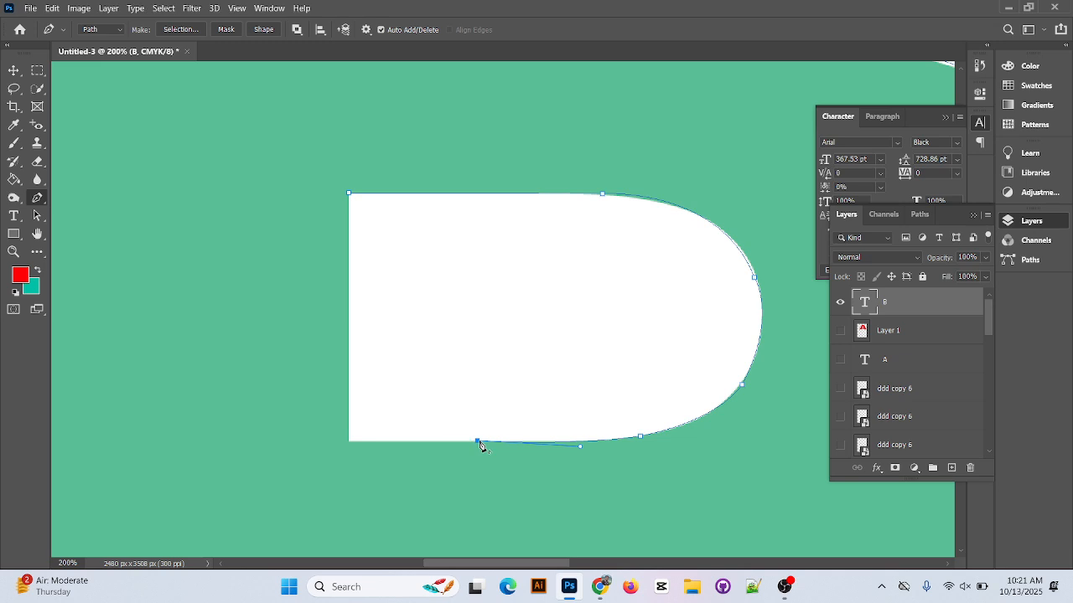
pyautogui.click(349, 441)
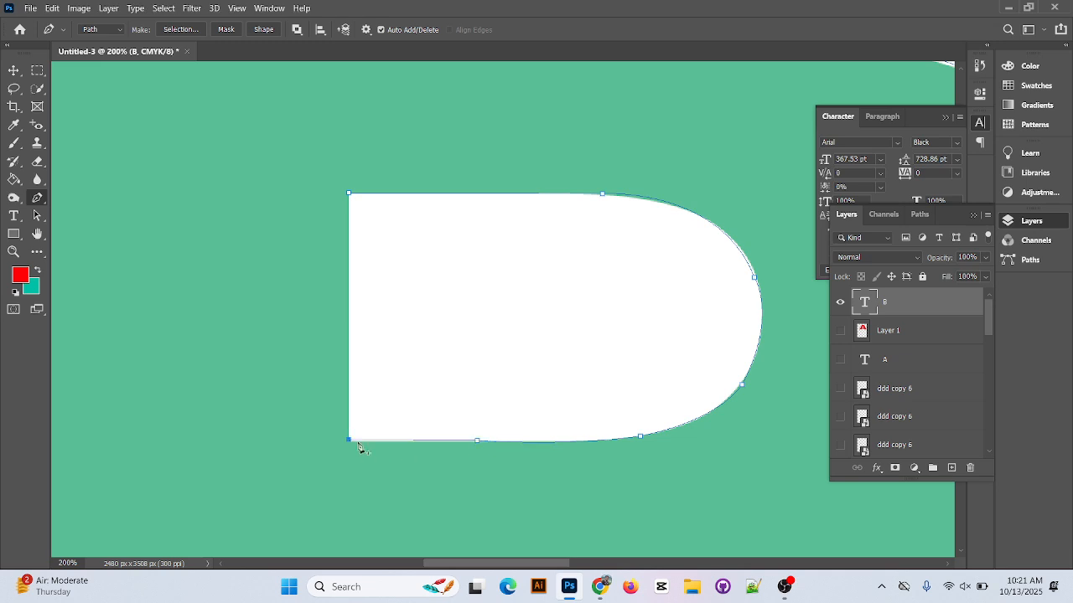
pyautogui.click(350, 196)
# Create a new layer, convert the traced B paths to a selection and fill it with the red foreground colour
pyautogui.hotkey('ctrl', '-')
pyautogui.hotkey('ctrl', '-')
pyautogui.hotkey('ctrl', '-')
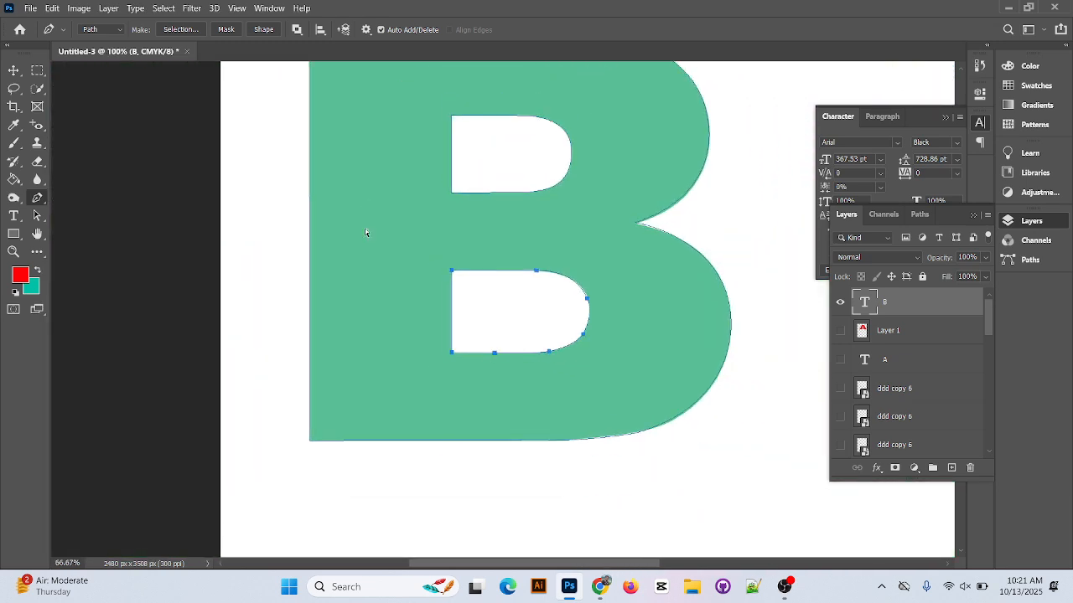
pyautogui.hotkey('ctrl', '-')
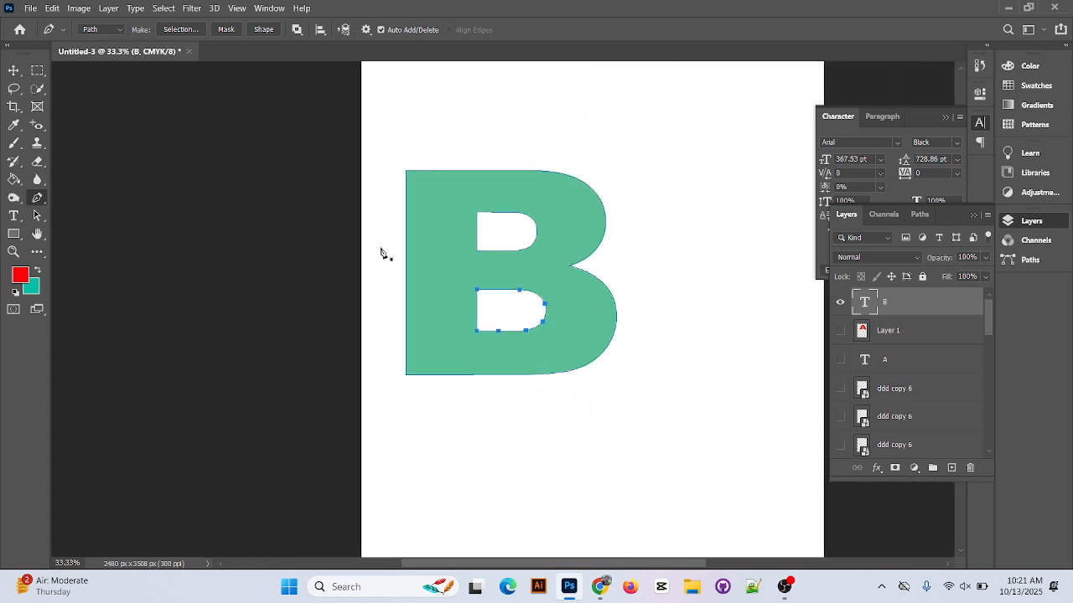
pyautogui.click(953, 469)
pyautogui.hotkey('ctrl', 'Return')
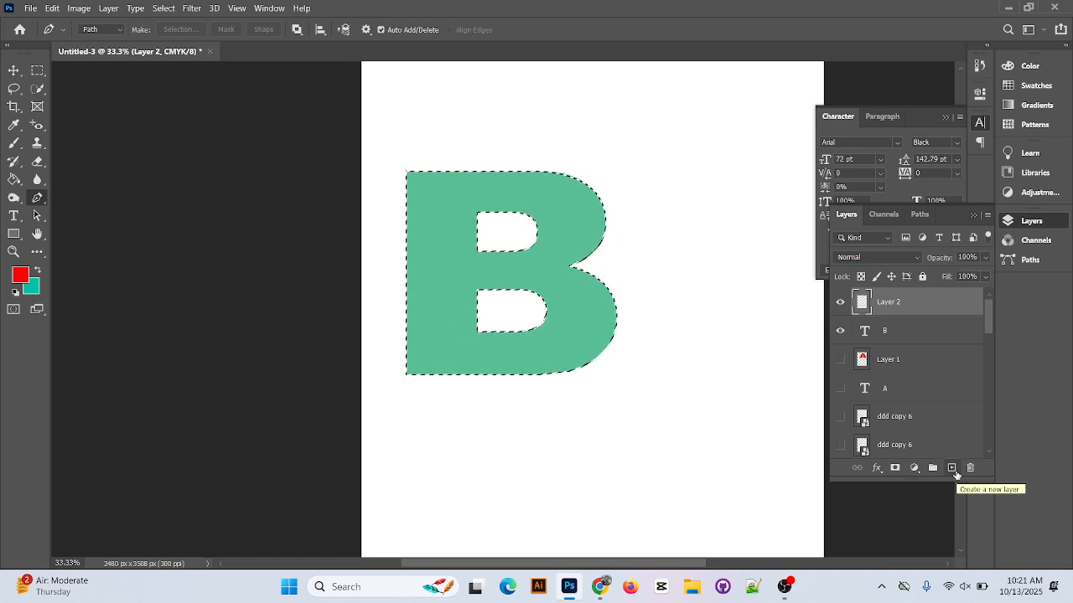
pyautogui.hotkey('alt', 'BackSpace')
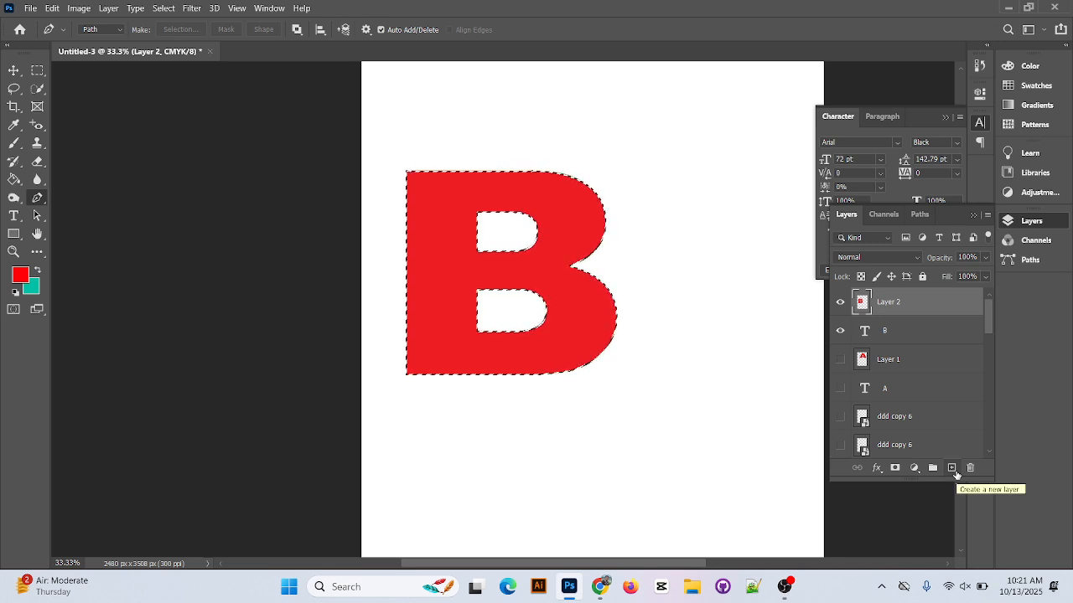
# Deselect and move the red B about 836 px right and 42 px down from the green original
pyautogui.click(14, 70)
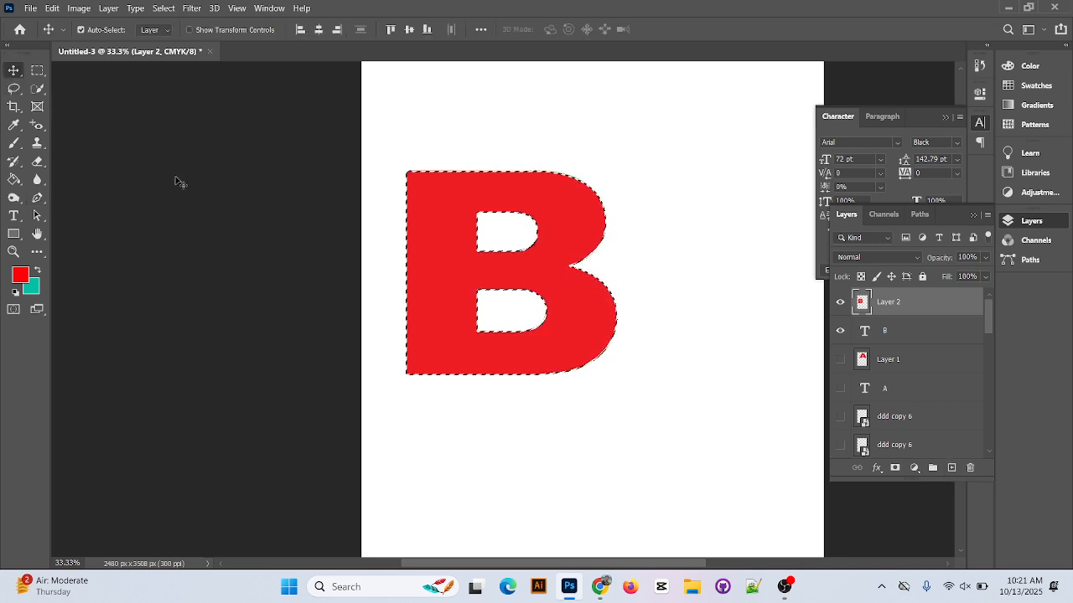
pyautogui.hotkey('ctrl', 'd')
pyautogui.moveTo(565, 310); pyautogui.dragTo(723, 316)
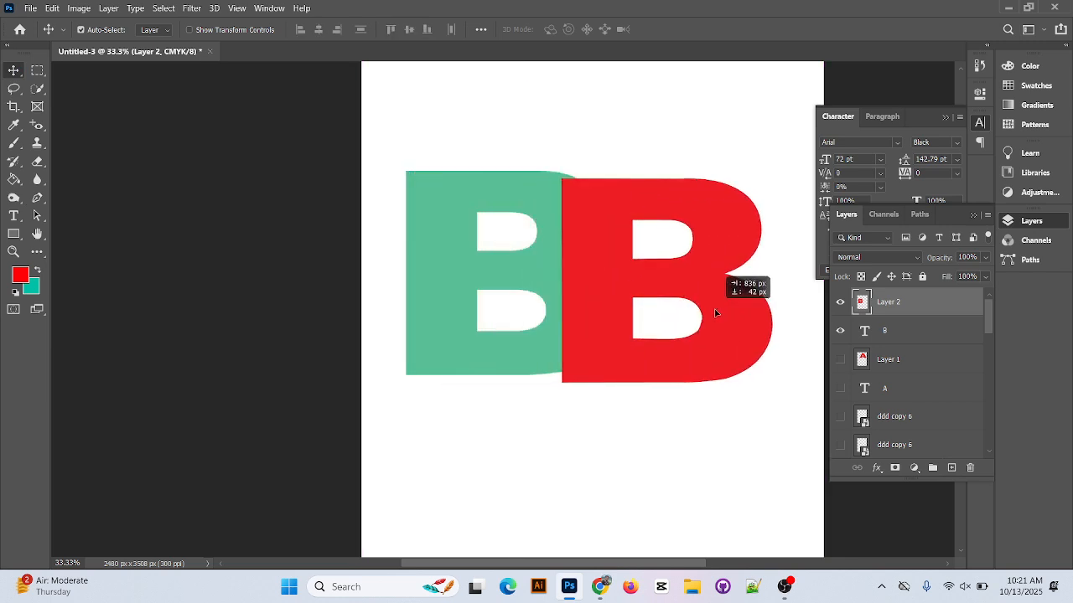
# Toggle the visibility of the B text layer and the red traced layer to compare the two letters
pyautogui.click(895, 328)
pyautogui.click(840, 331)
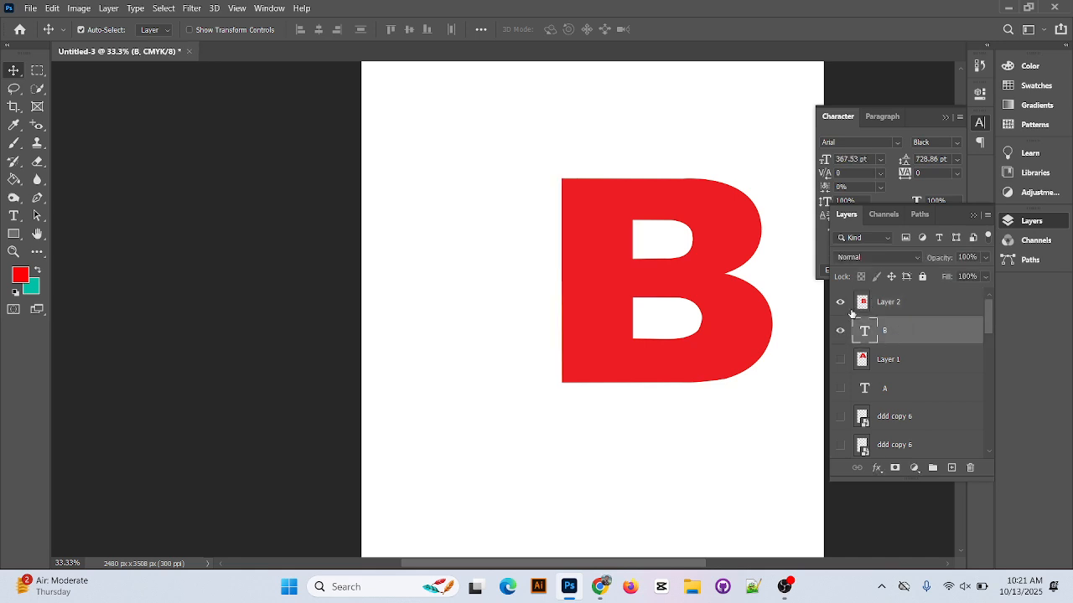
pyautogui.click(840, 331)
pyautogui.click(883, 302)
pyautogui.click(841, 302)
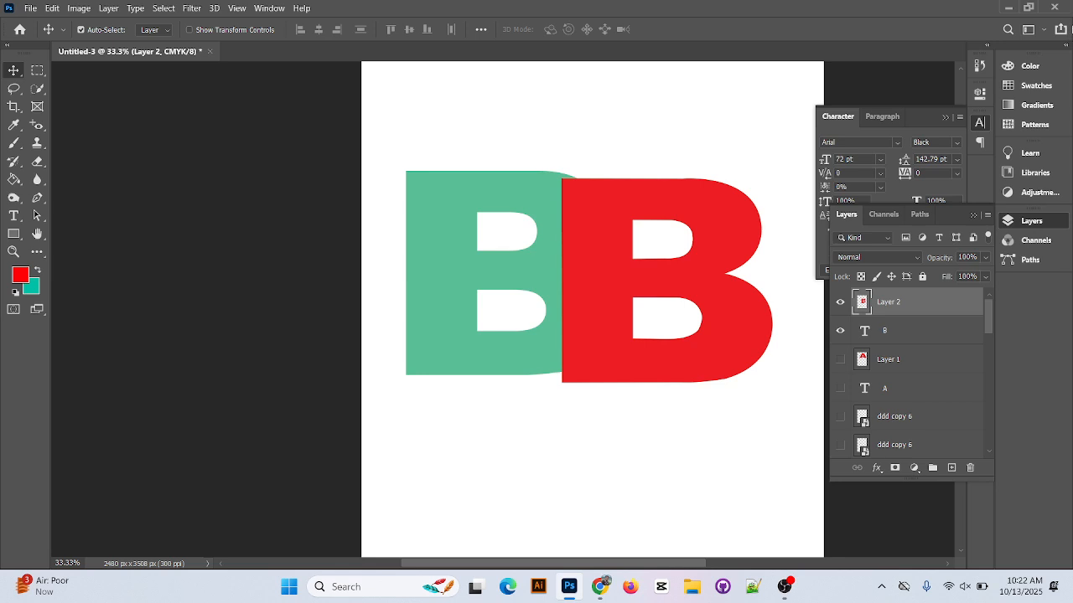
# Hide the red traced layer and the B text layer, and add a capital letter O in Arial Black near the page's upper left
pyautogui.click(840, 302)
pyautogui.click(840, 331)
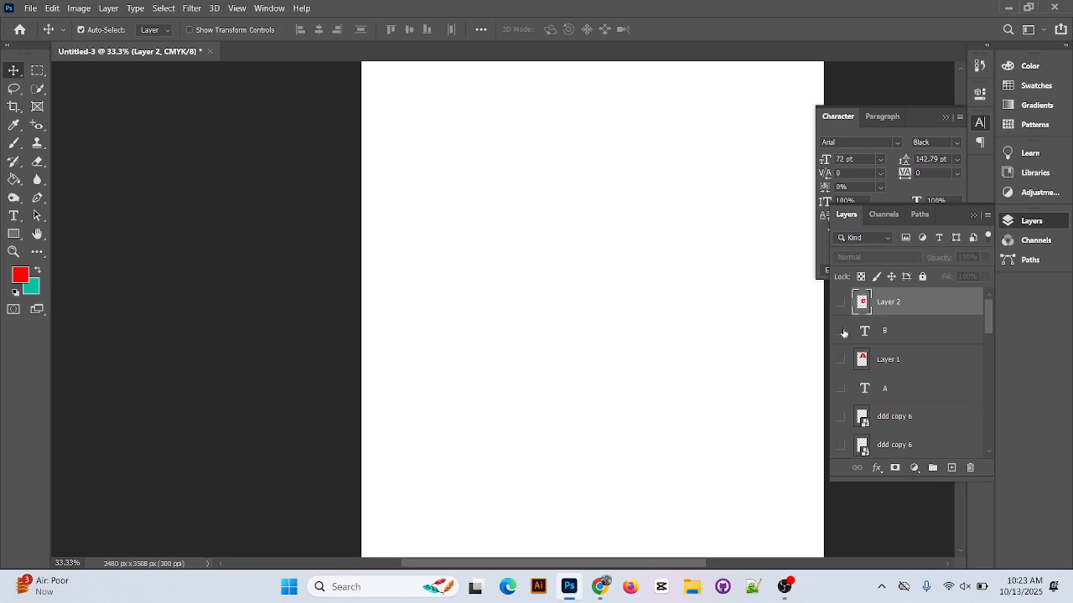
pyautogui.click(13, 215)
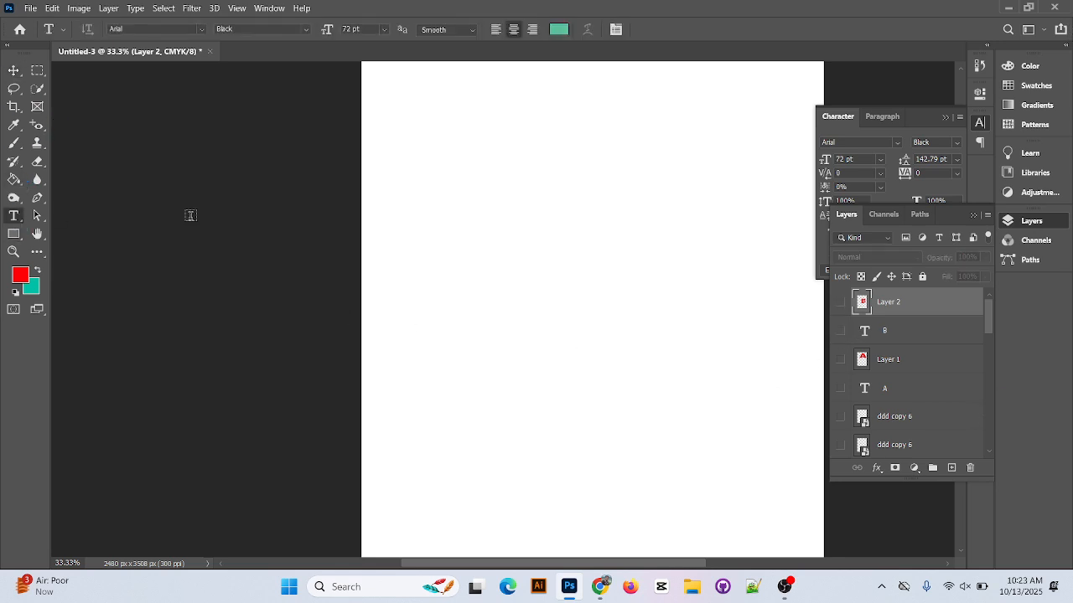
pyautogui.click(474, 203)
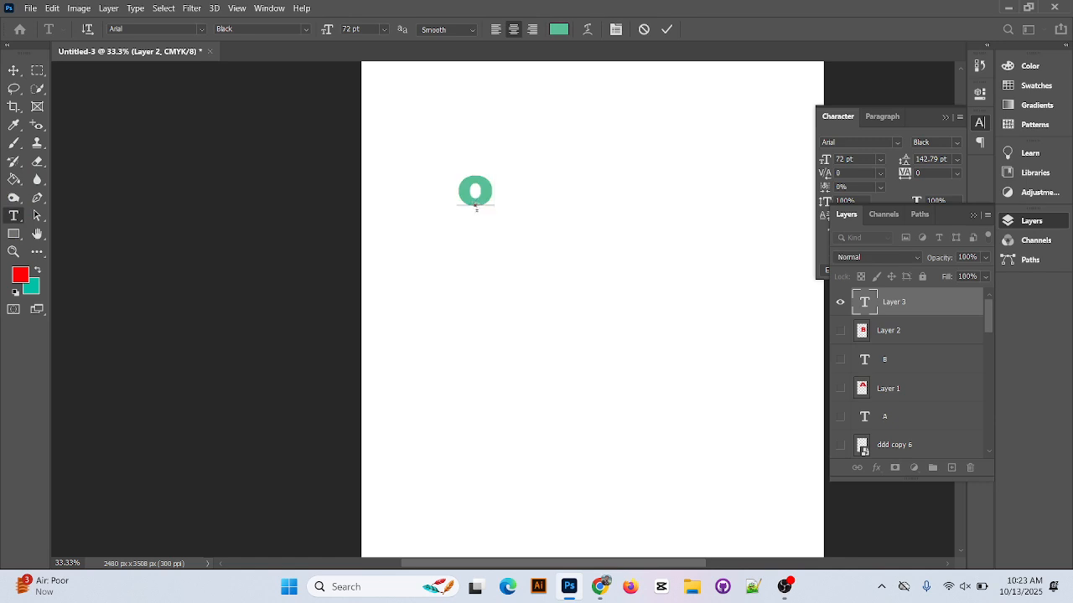
pyautogui.press('BackSpace')
pyautogui.write('o')
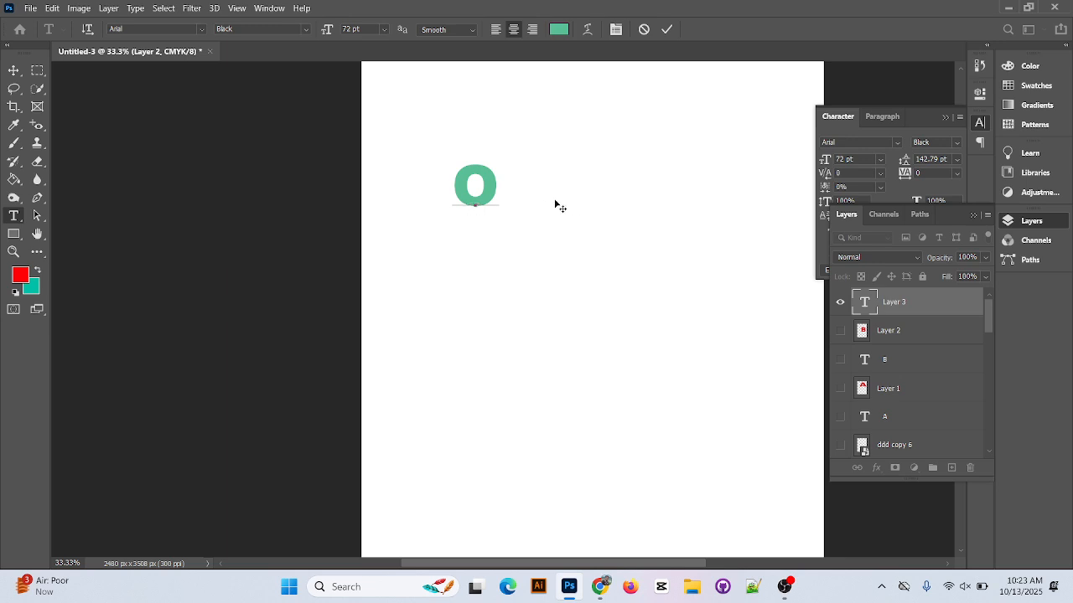
# Try to set the letter O's font size to 100 pt, and restore the letter O
pyautogui.hotkey('ctrl', 't')
pyautogui.click(494, 186)
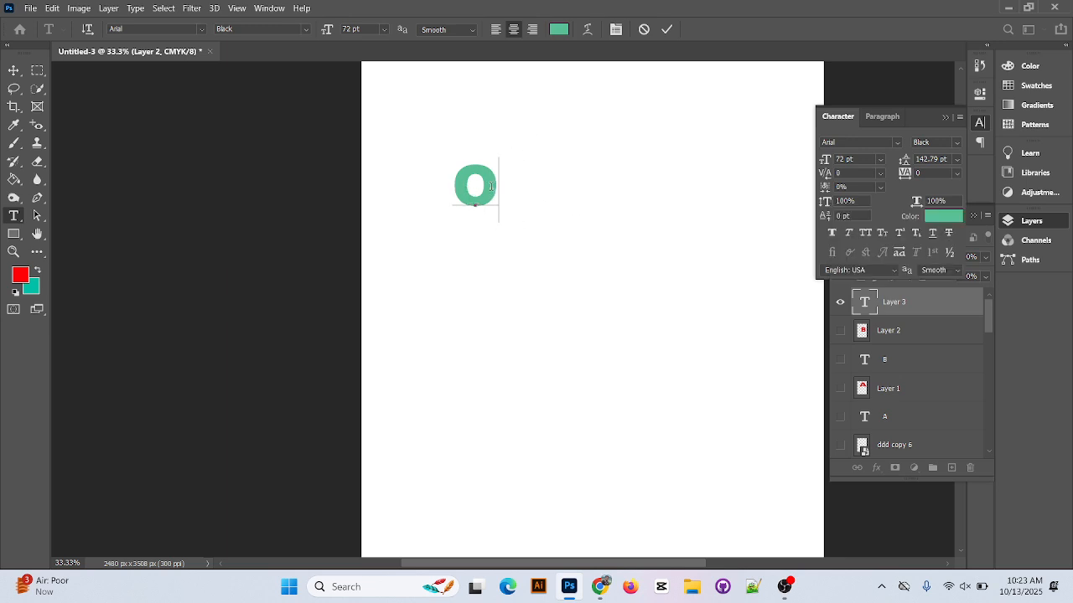
pyautogui.doubleClick(493, 186)
pyautogui.click(386, 30)
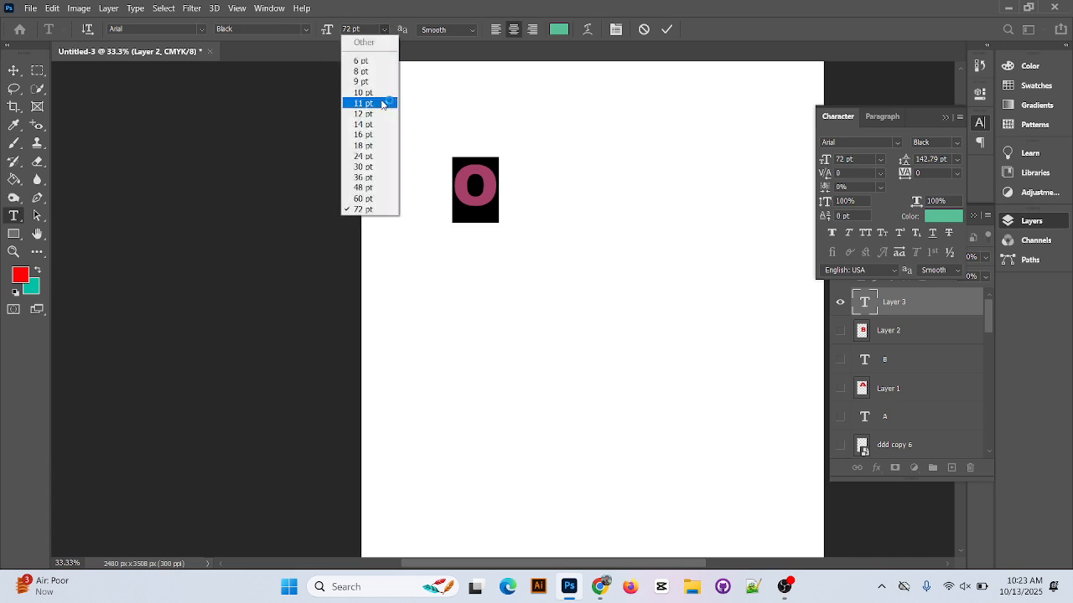
pyautogui.click(358, 29)
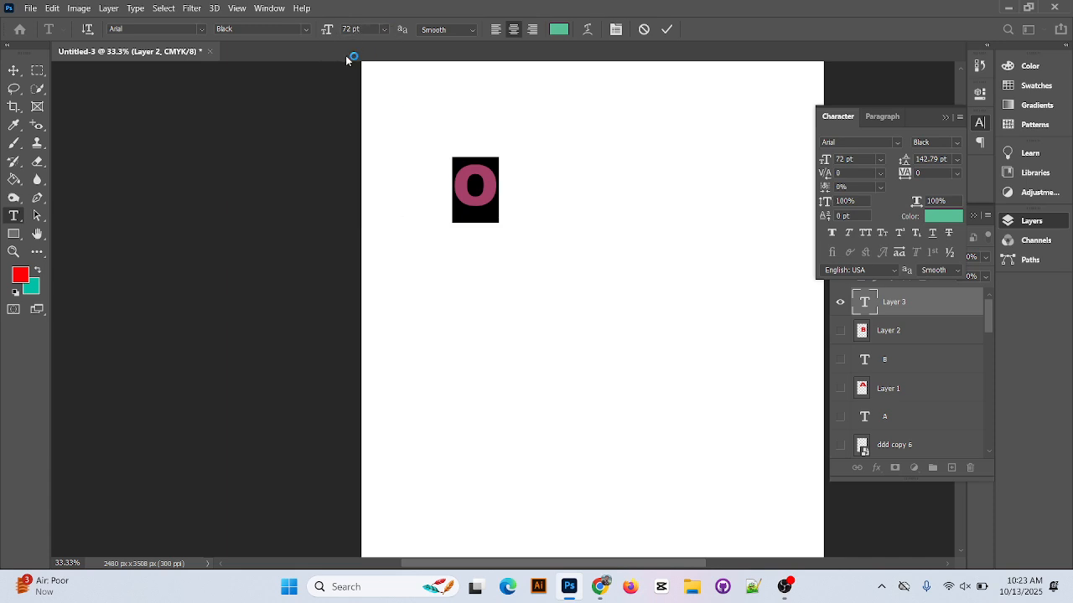
pyautogui.write('100')
pyautogui.press('BackSpace')
pyautogui.press('BackSpace')
pyautogui.press('BackSpace')
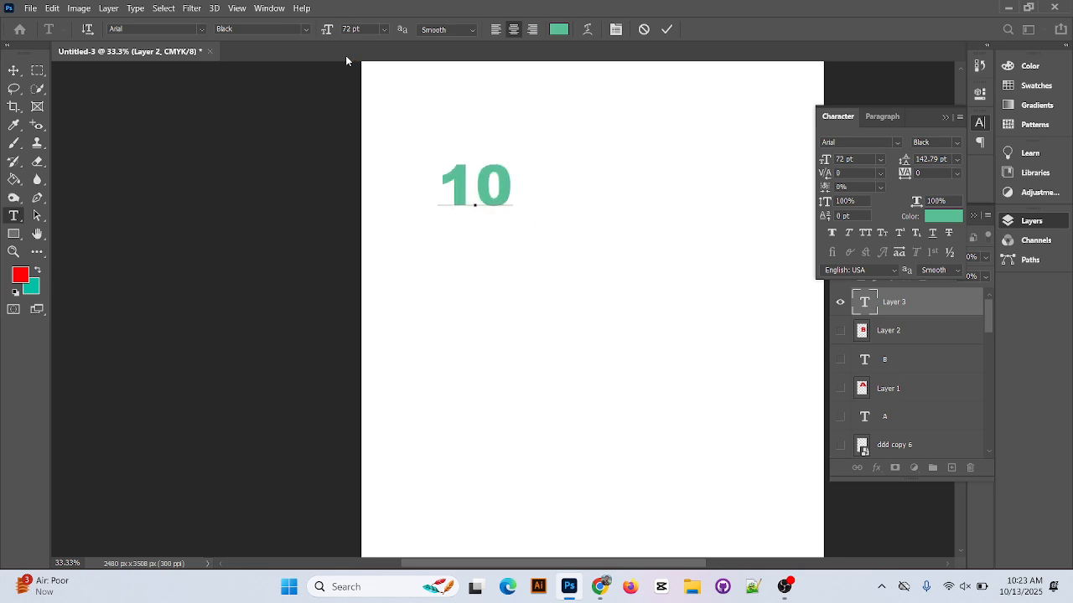
pyautogui.write('o')
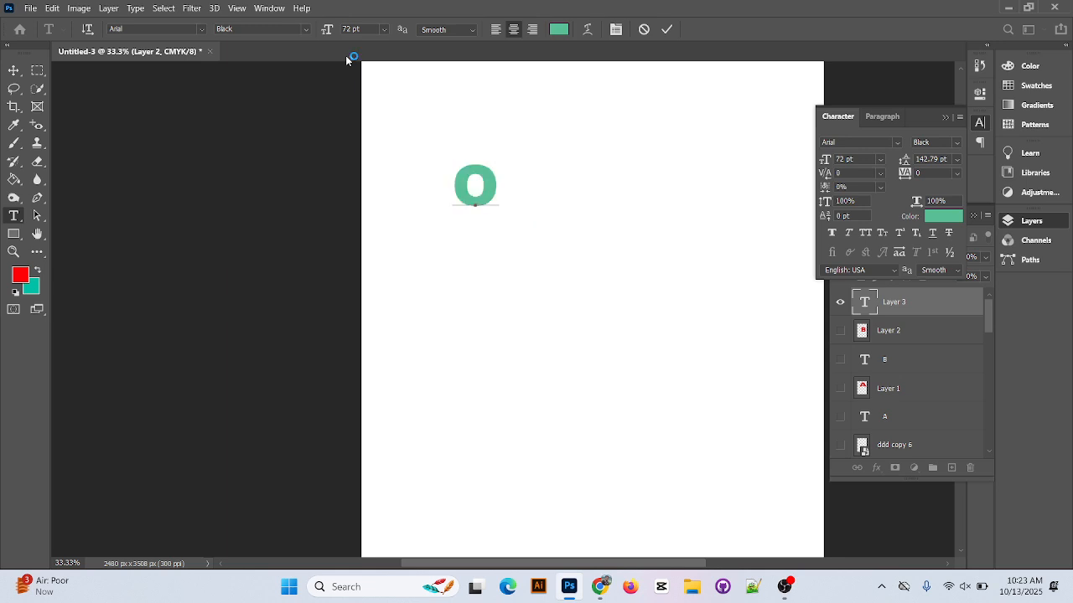
# Set the letter O's font size to 100 pt and commit the text
pyautogui.click(351, 30)
pyautogui.write('100')
pyautogui.press('Return')
pyautogui.doubleClick(476, 199)
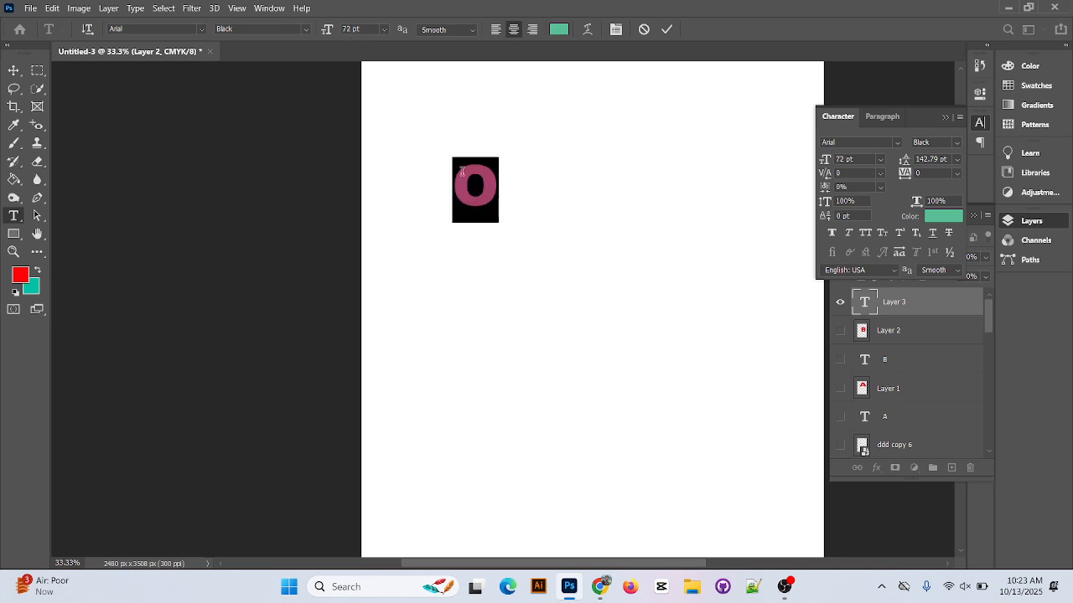
pyautogui.click(352, 28)
pyautogui.press('BackSpace')
pyautogui.press('BackSpace')
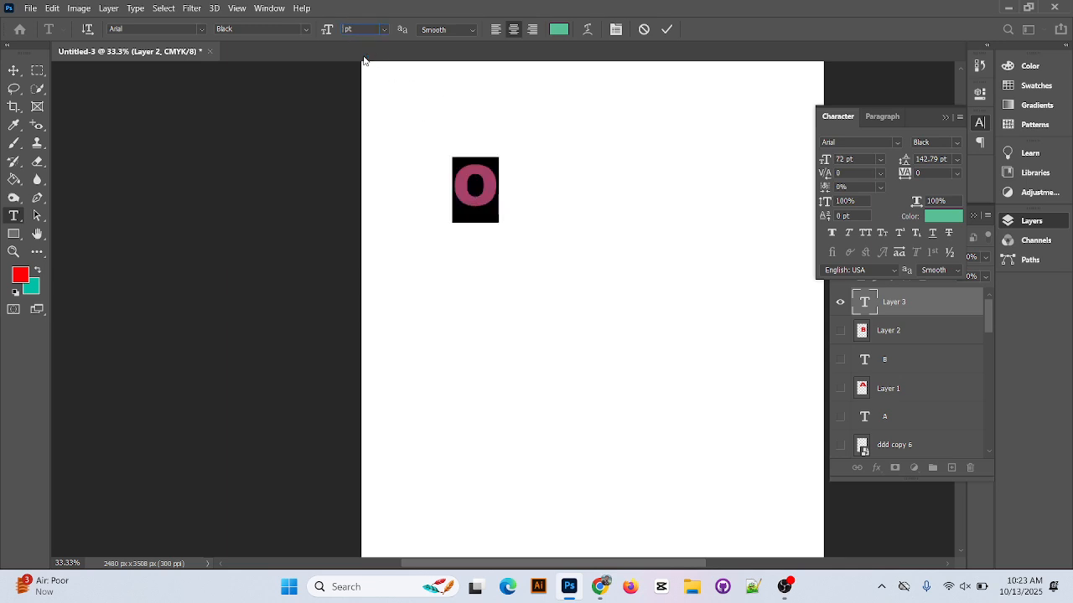
pyautogui.write('100')
pyautogui.click(14, 70)
# Scale the letter O up to about 340 pt and position it around the middle of the page's upper half
pyautogui.hotkey('ctrl', 't')
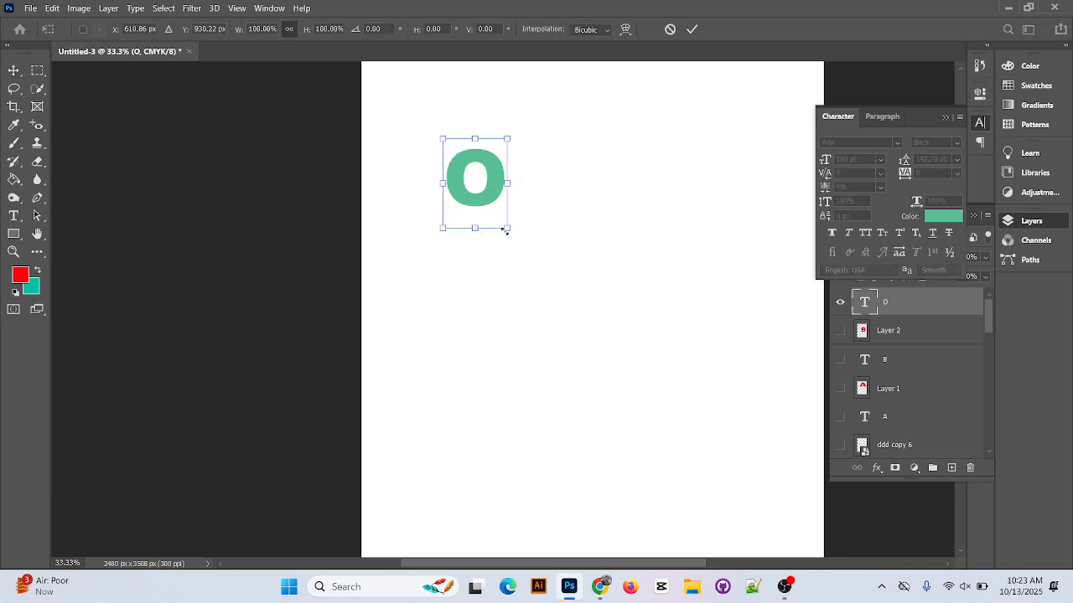
pyautogui.moveTo(510, 228); pyautogui.dragTo(600, 336)
pyautogui.moveTo(552, 157); pyautogui.dragTo(652, 246)
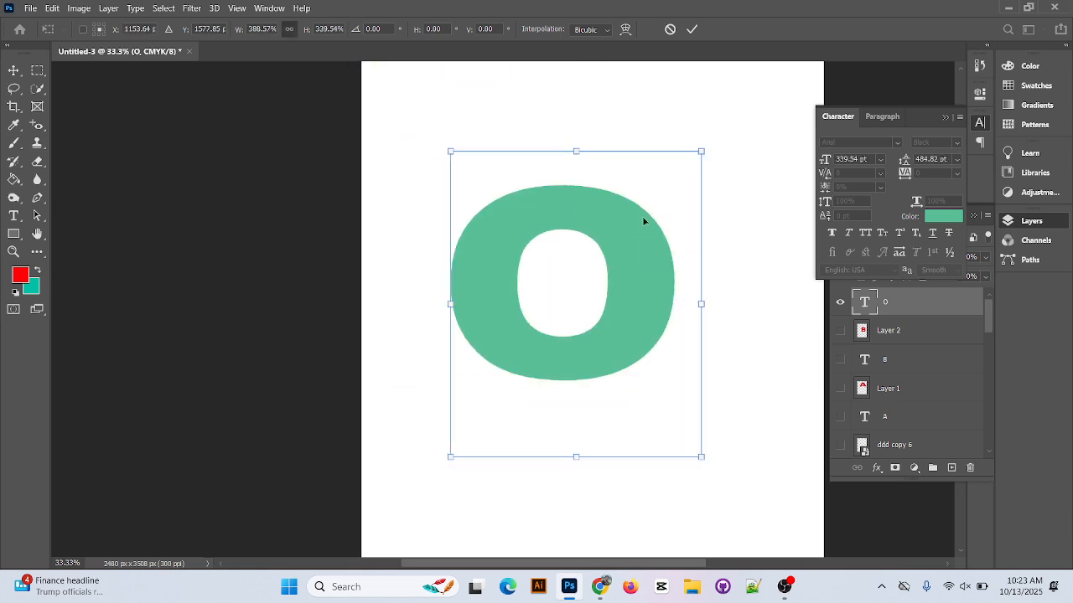
pyautogui.click(691, 30)
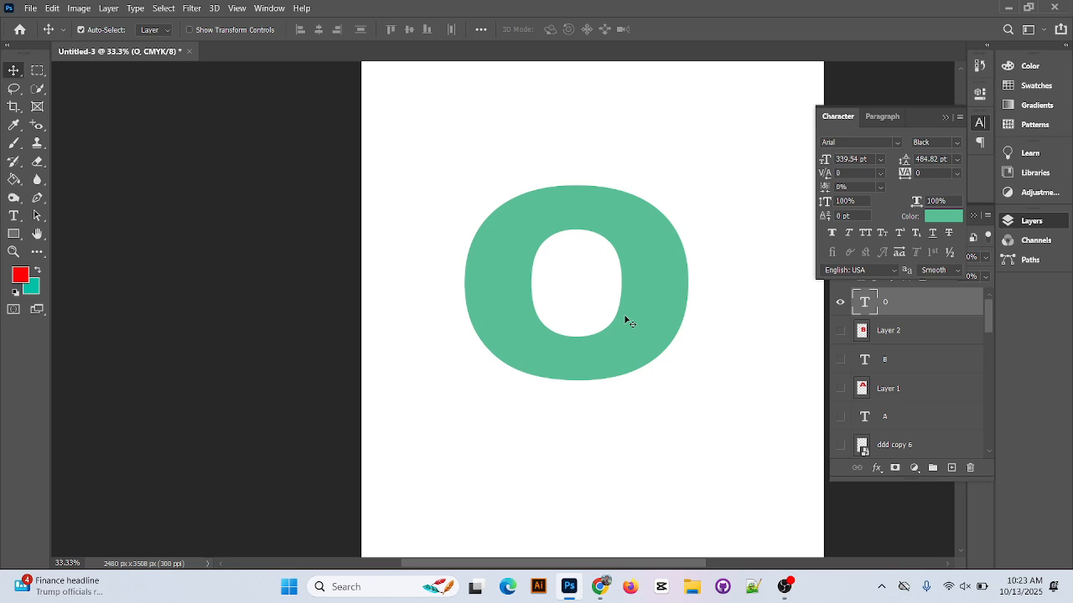
pyautogui.moveTo(667, 325); pyautogui.dragTo(651, 319)
pyautogui.hotkey('ctrl', '+')
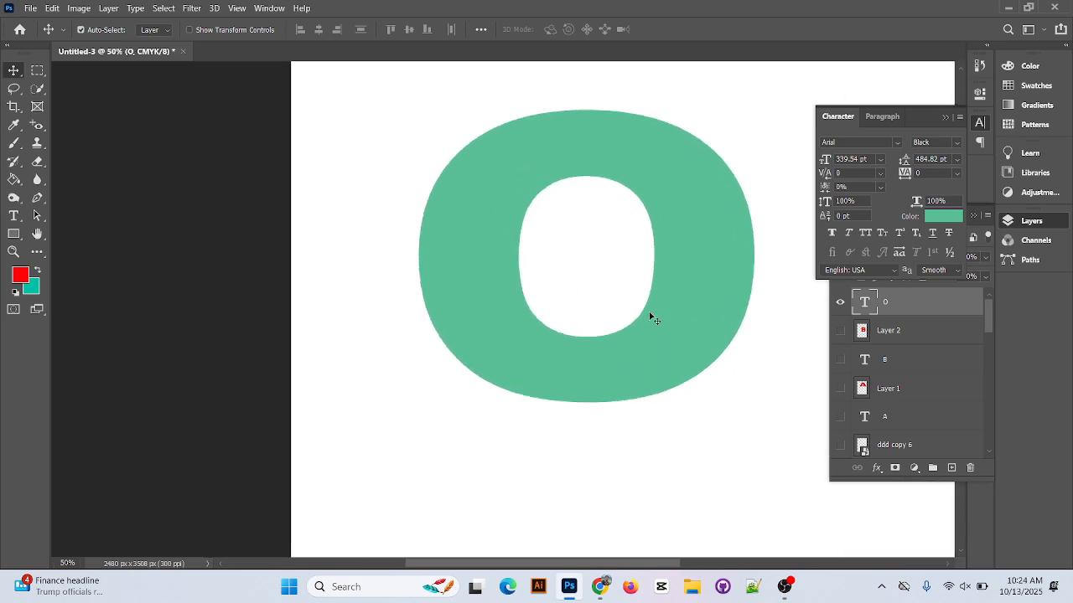
pyautogui.moveTo(700, 283); pyautogui.dragTo(641, 347)
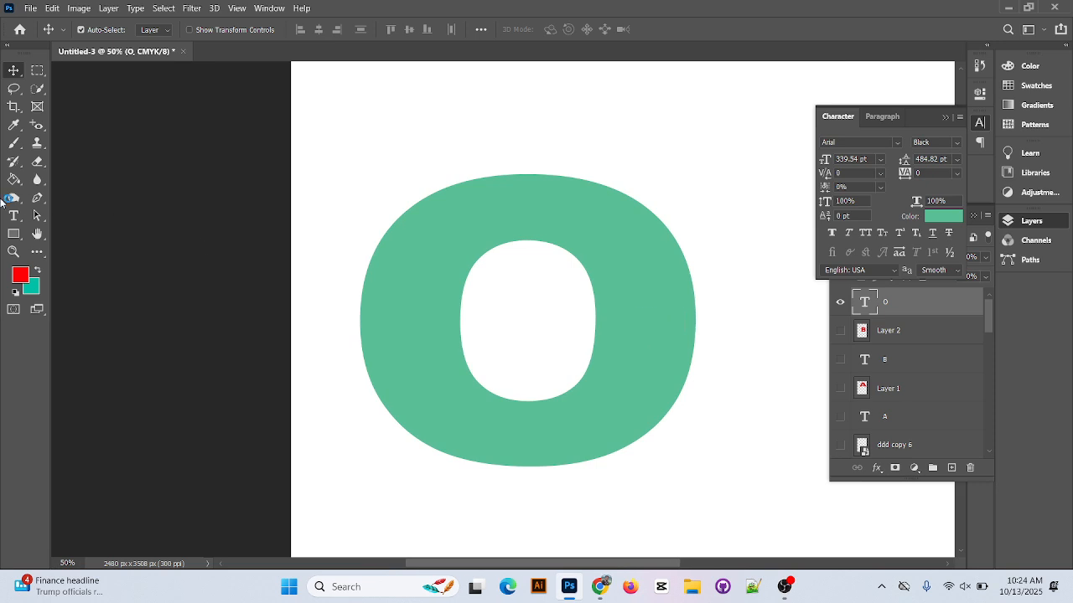
# Set the Pen Tool to Path mode and place the first anchor on the O's upper-left outer edge
pyautogui.click(37, 198)
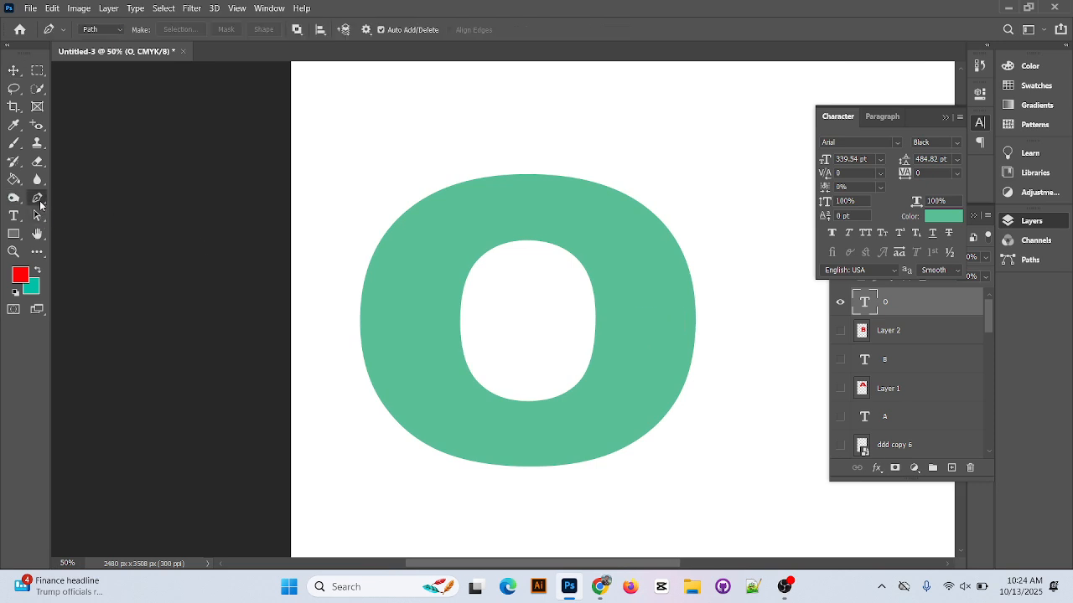
pyautogui.click(120, 30)
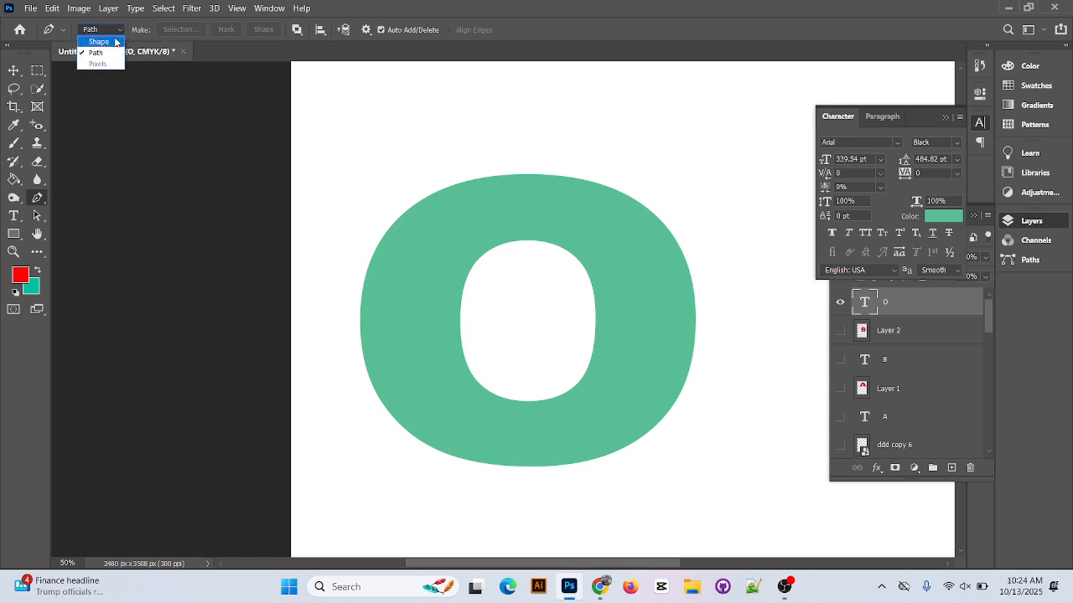
pyautogui.click(115, 41)
pyautogui.click(120, 29)
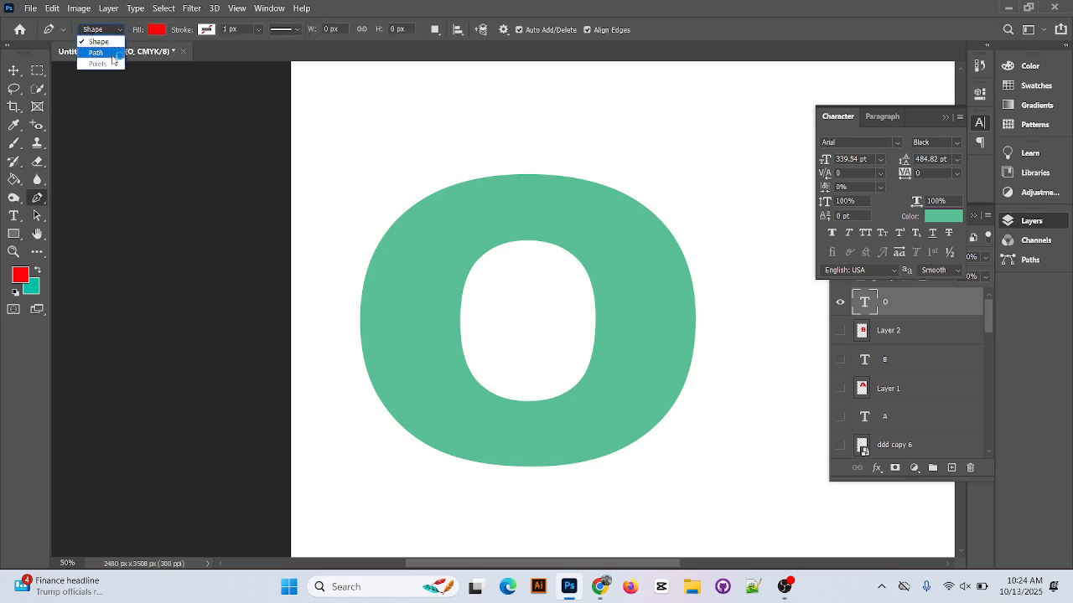
pyautogui.click(101, 51)
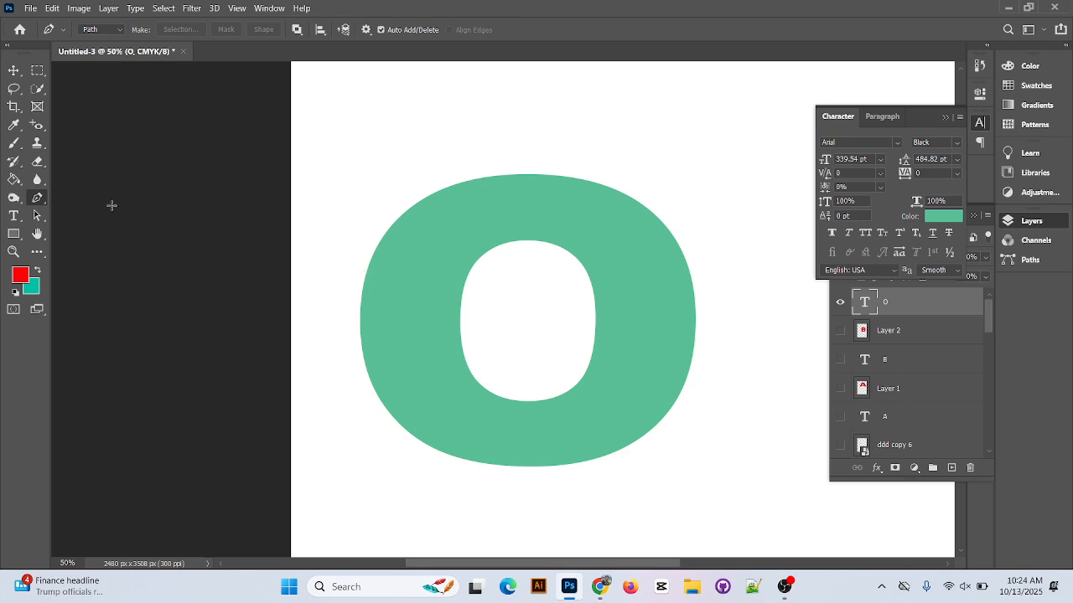
pyautogui.click(382, 238)
# Add a curved anchor near the top of the O's outer edge, fit its curve and remove the outgoing handle
pyautogui.hotkey('ctrl', '+')
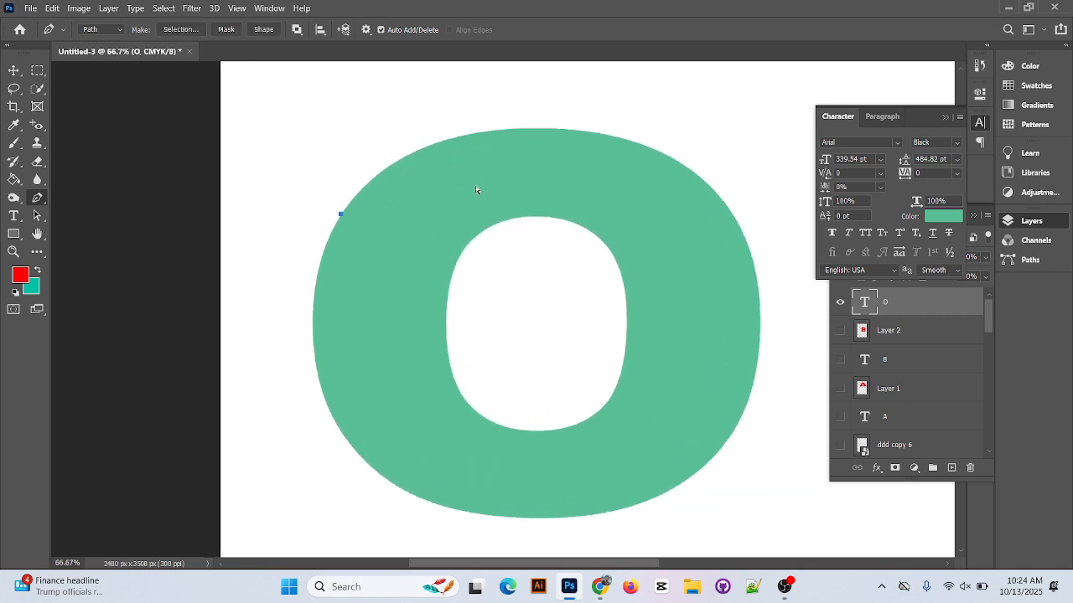
pyautogui.hotkey('ctrl', '+')
pyautogui.scroll(3, 496, 147)
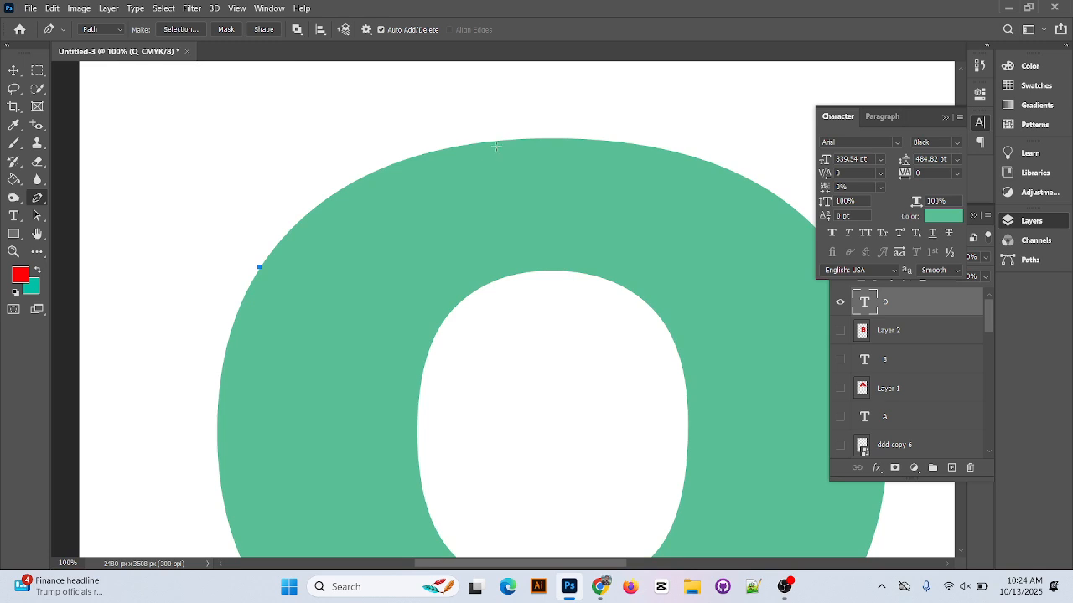
pyautogui.moveTo(496, 139); pyautogui.dragTo(673, 123)
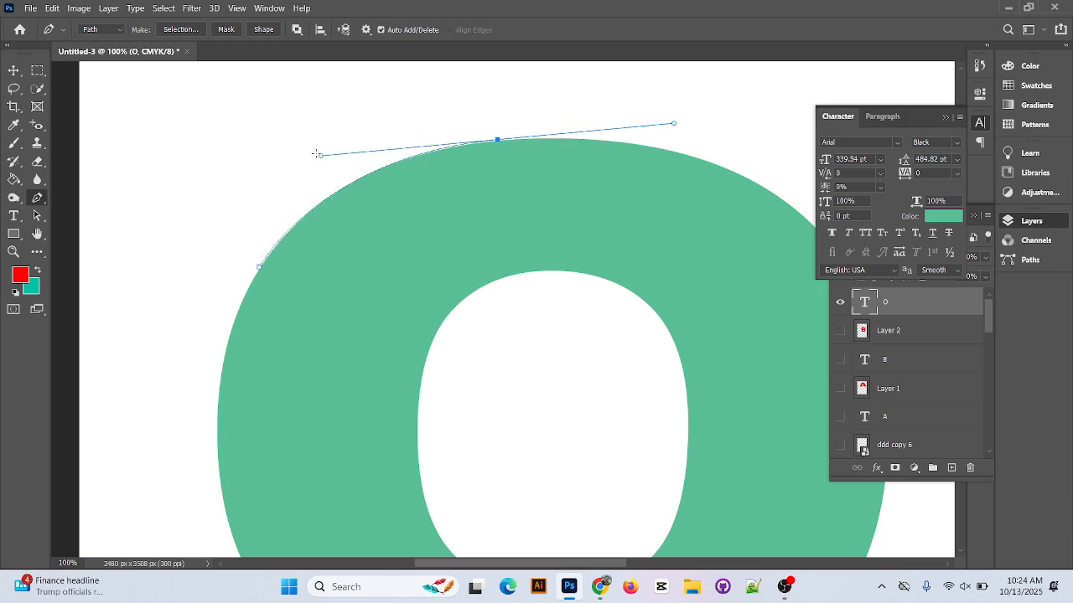
pyautogui.moveTo(321, 156); pyautogui.dragTo(309, 163)
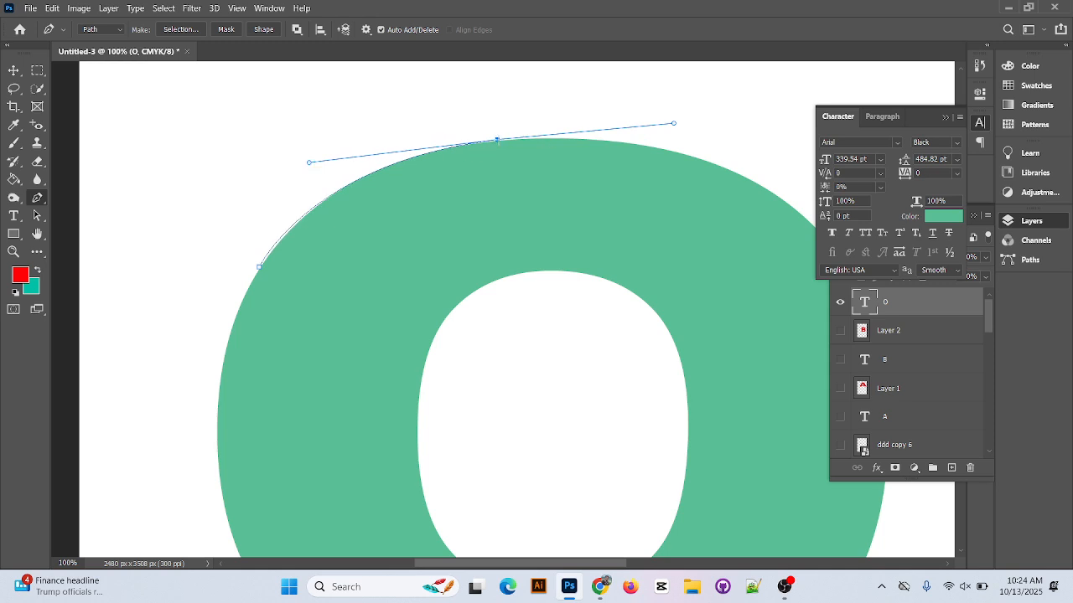
pyautogui.keyDown('alt'); pyautogui.click(497, 140); pyautogui.keyUp('alt')
# Continue the outer path with fitted curved anchors on the O's upper-right curve and right edge
pyautogui.moveTo(319, 183); pyautogui.dragTo(310, 180)
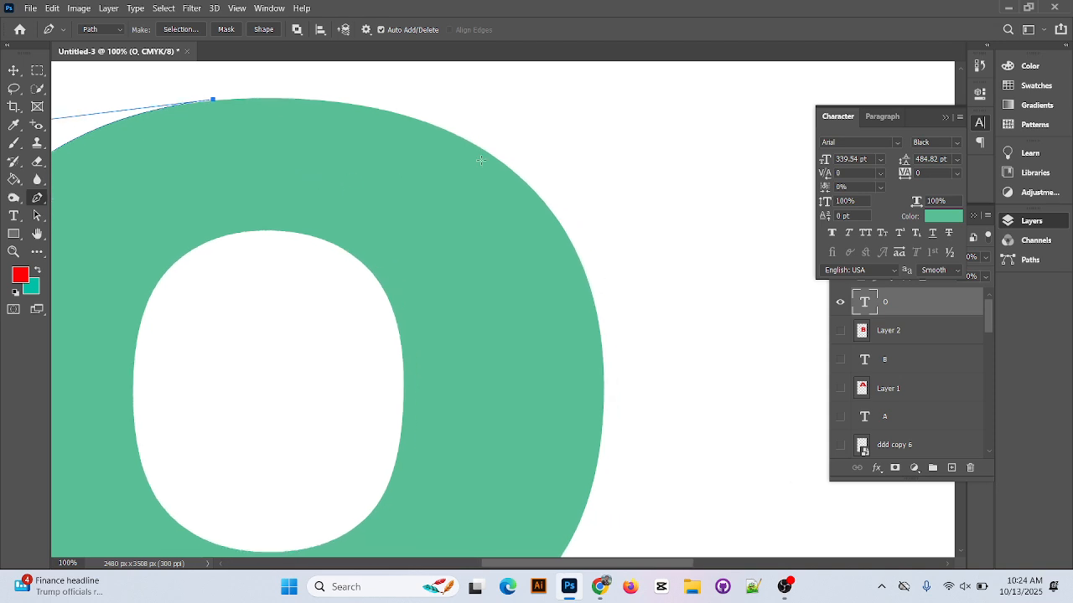
pyautogui.moveTo(503, 161); pyautogui.dragTo(390, 81)
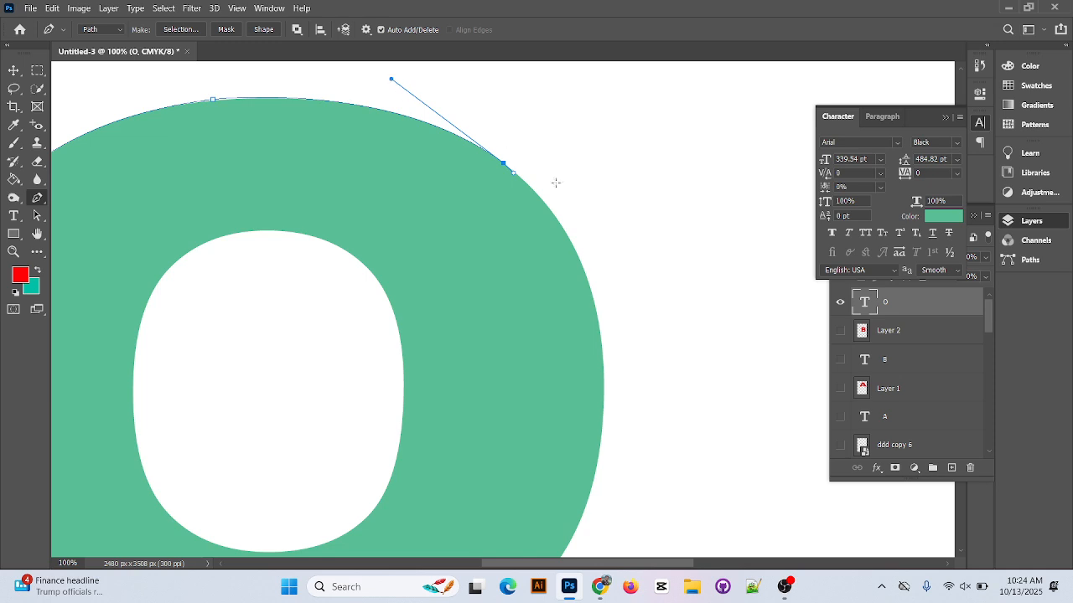
pyautogui.scroll(-1, 629, 241)
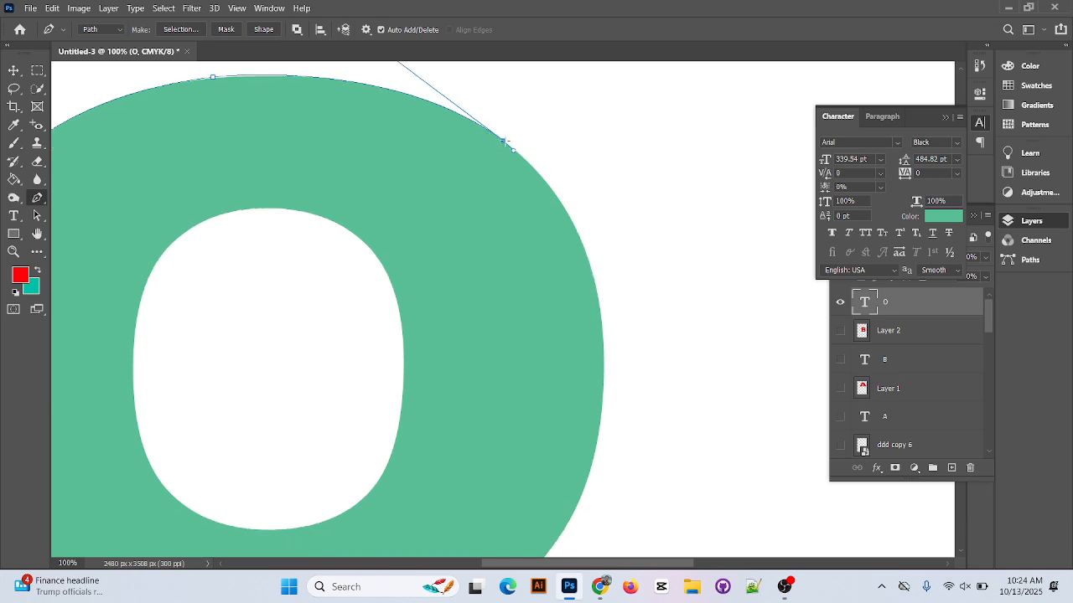
pyautogui.scroll(-2, 575, 268)
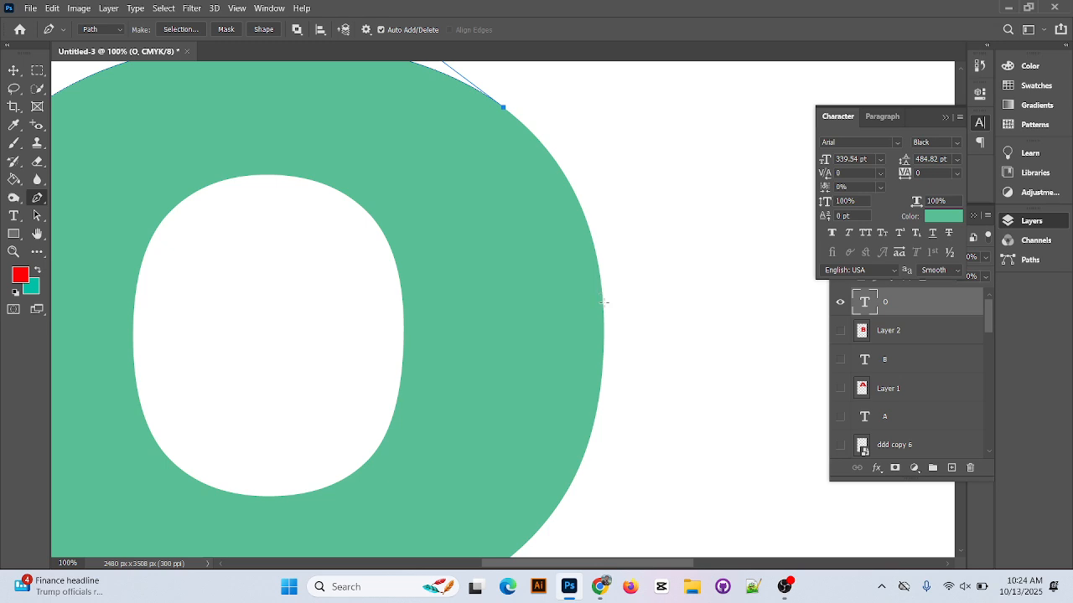
pyautogui.moveTo(602, 302); pyautogui.dragTo(601, 347)
pyautogui.moveTo(607, 261); pyautogui.dragTo(592, 172)
# Trace the O's lower-right outer curve with two fitted anchors, removing the outgoing handle of each
pyautogui.scroll(-3, 597, 325)
pyautogui.scroll(-5, 593, 335)
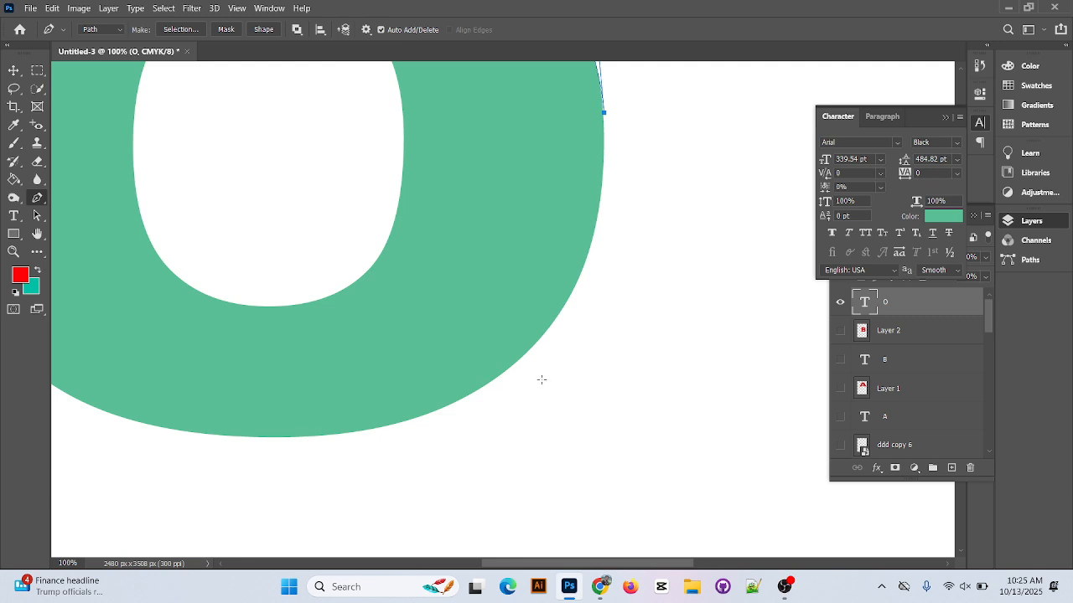
pyautogui.moveTo(507, 370); pyautogui.dragTo(625, 268)
pyautogui.click(506, 368)
pyautogui.moveTo(369, 429); pyautogui.dragTo(473, 408)
pyautogui.click(369, 429)
# Trace the O's bottom edge with a fitted anchor just left of its lowest point, and remove the outgoing handle
pyautogui.moveTo(297, 444); pyautogui.dragTo(688, 409)
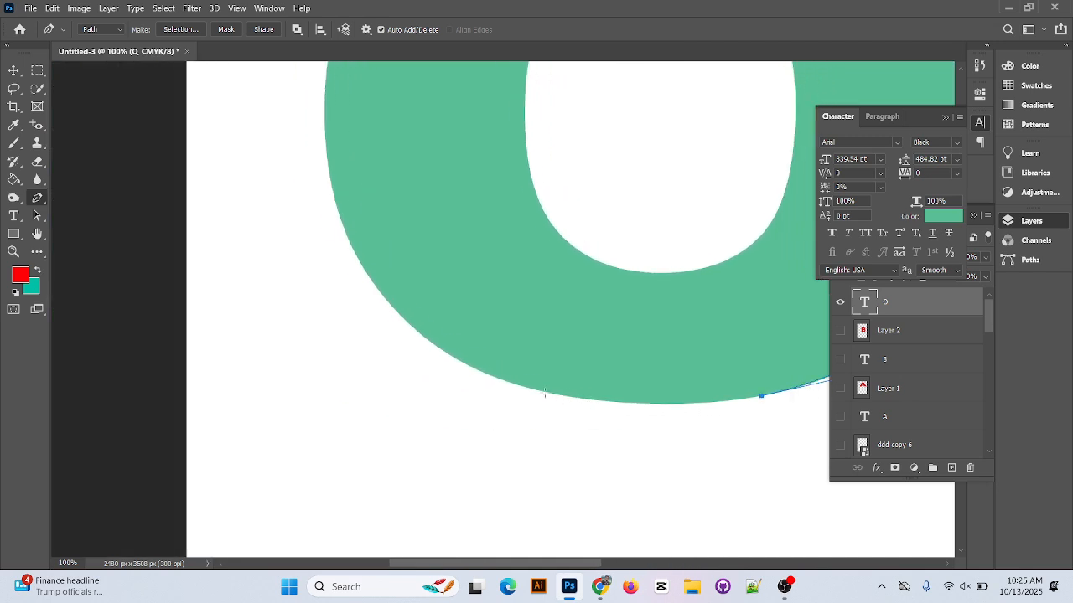
pyautogui.moveTo(545, 393); pyautogui.dragTo(520, 380)
pyautogui.moveTo(569, 407); pyautogui.dragTo(674, 413)
pyautogui.click(545, 393)
# Trace the O's lower-left outer curve and left edge with two fitted curved anchors, removing the outgoing handle of each
pyautogui.moveTo(467, 395); pyautogui.dragTo(565, 477)
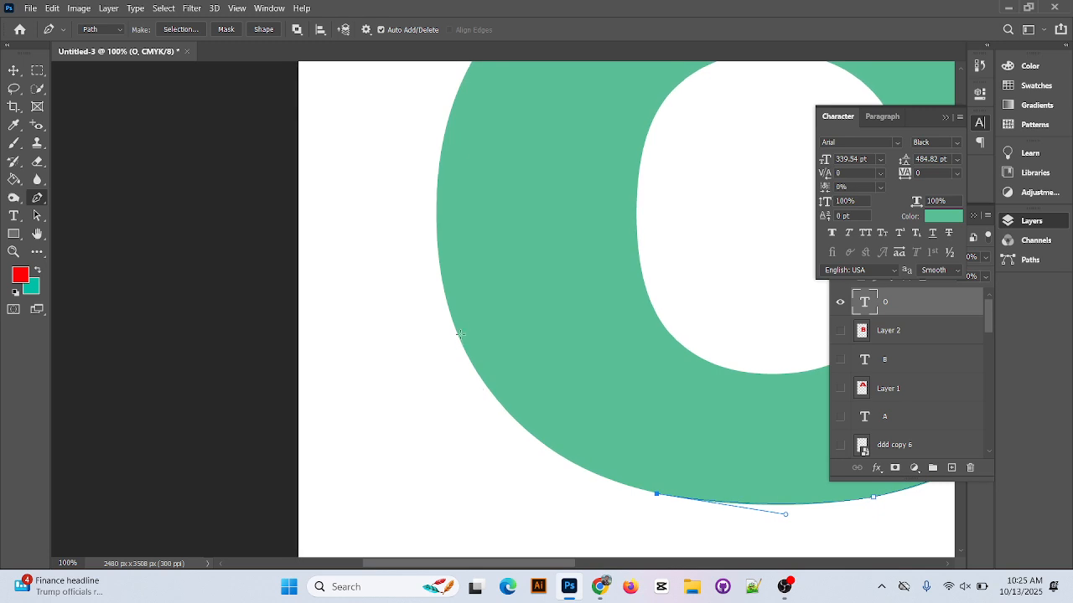
pyautogui.moveTo(458, 333); pyautogui.dragTo(451, 289)
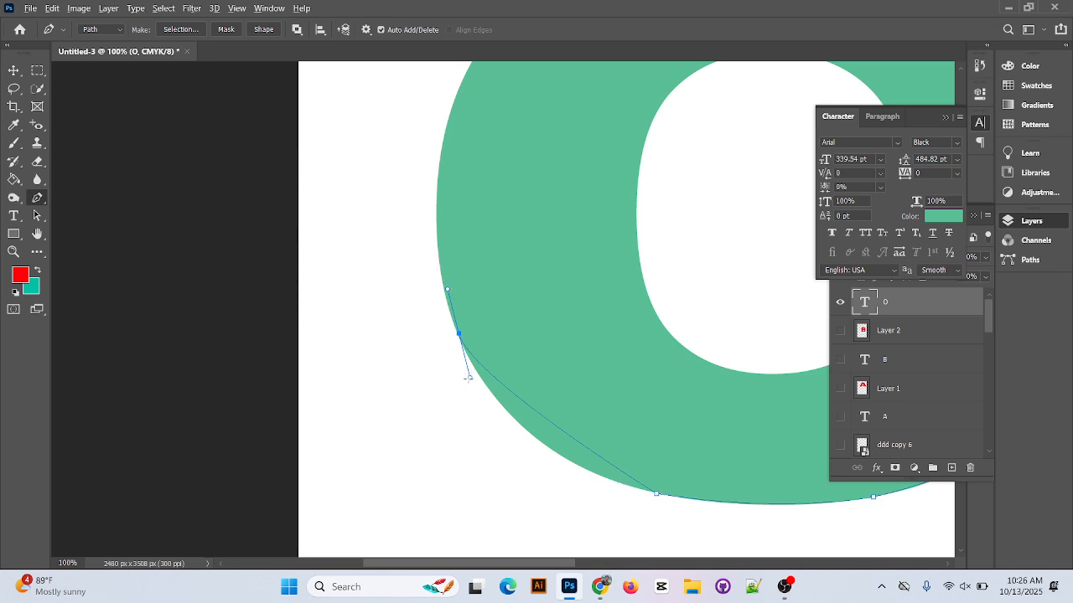
pyautogui.moveTo(468, 377); pyautogui.dragTo(519, 476)
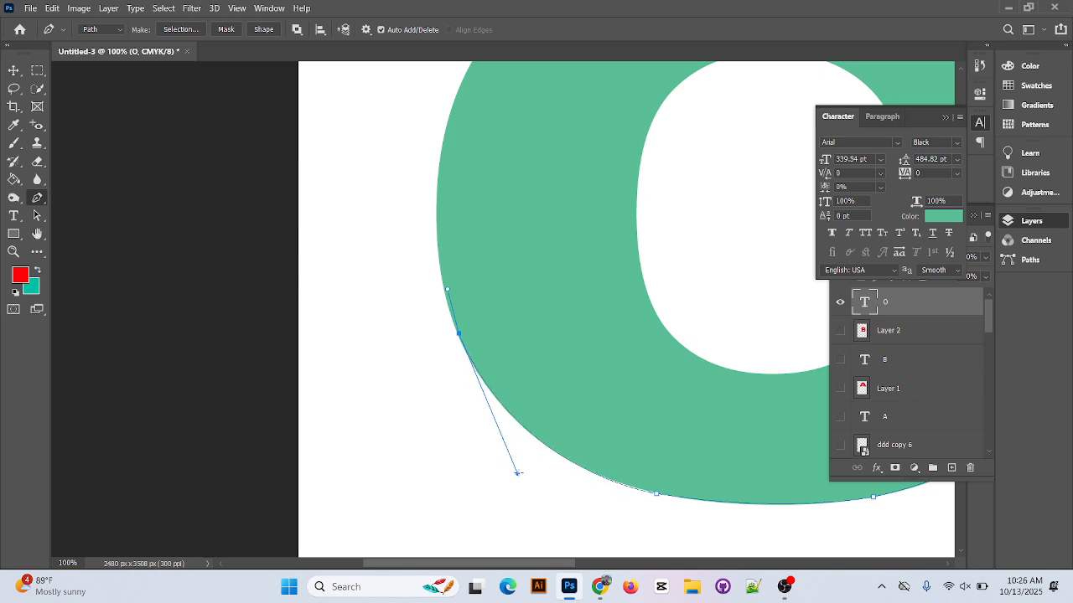
pyautogui.click(458, 333)
pyautogui.moveTo(441, 147); pyautogui.dragTo(456, 121)
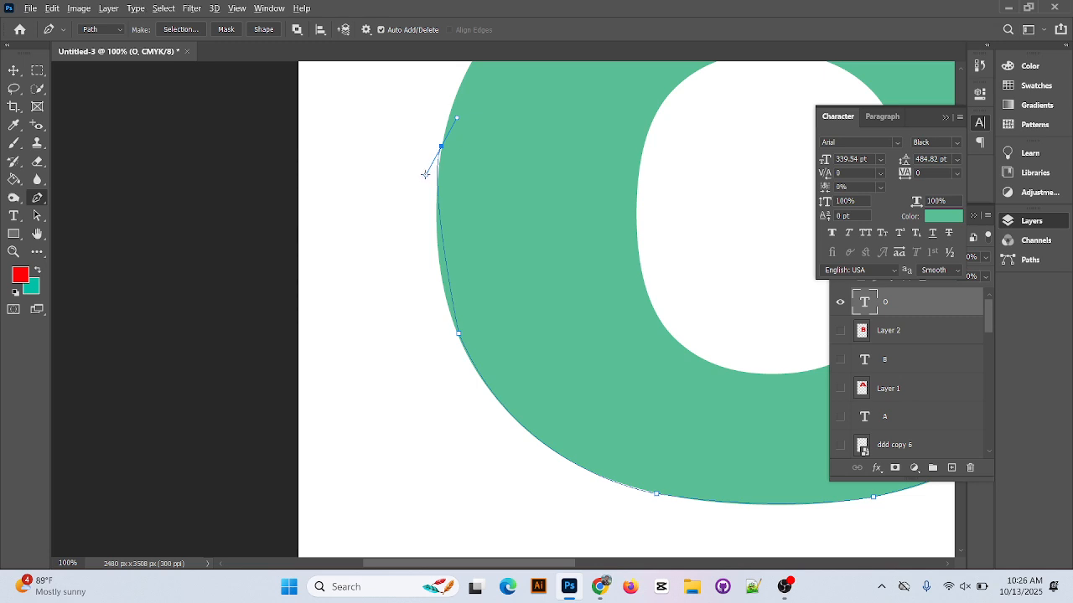
pyautogui.moveTo(426, 174); pyautogui.dragTo(428, 301)
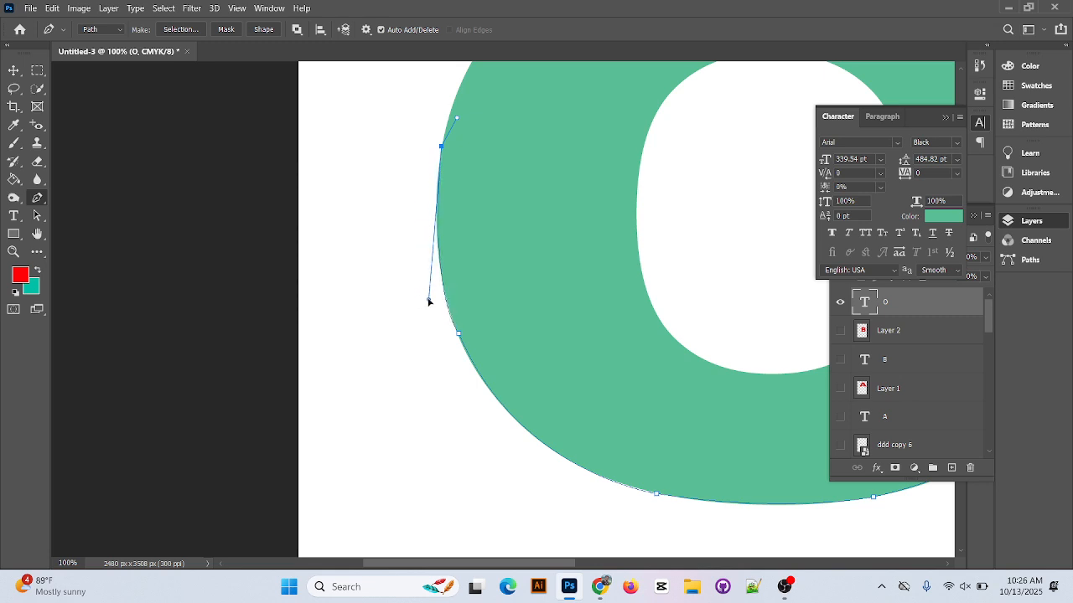
pyautogui.keyDown('alt'); pyautogui.click(442, 147); pyautogui.keyUp('alt')
# Add a fitted anchor on the O's upper-left outer curve beside the starting anchor, remove its outgoing handle and close the outer path
pyautogui.scroll(4, 476, 165)
pyautogui.click(478, 205)
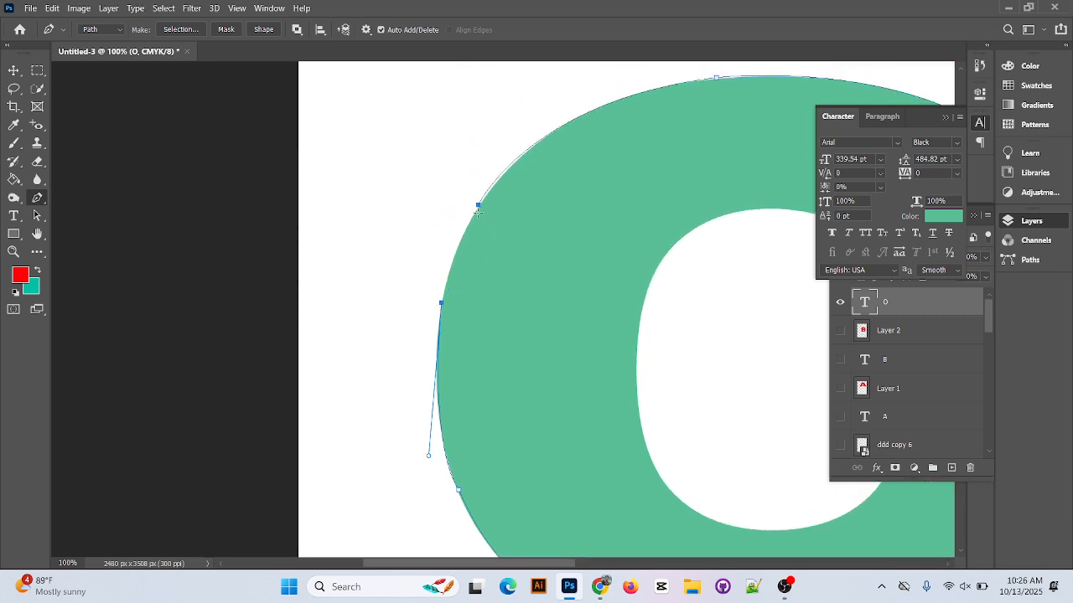
pyautogui.hotkey('ctrl', '+')
pyautogui.hotkey('ctrl', '+')
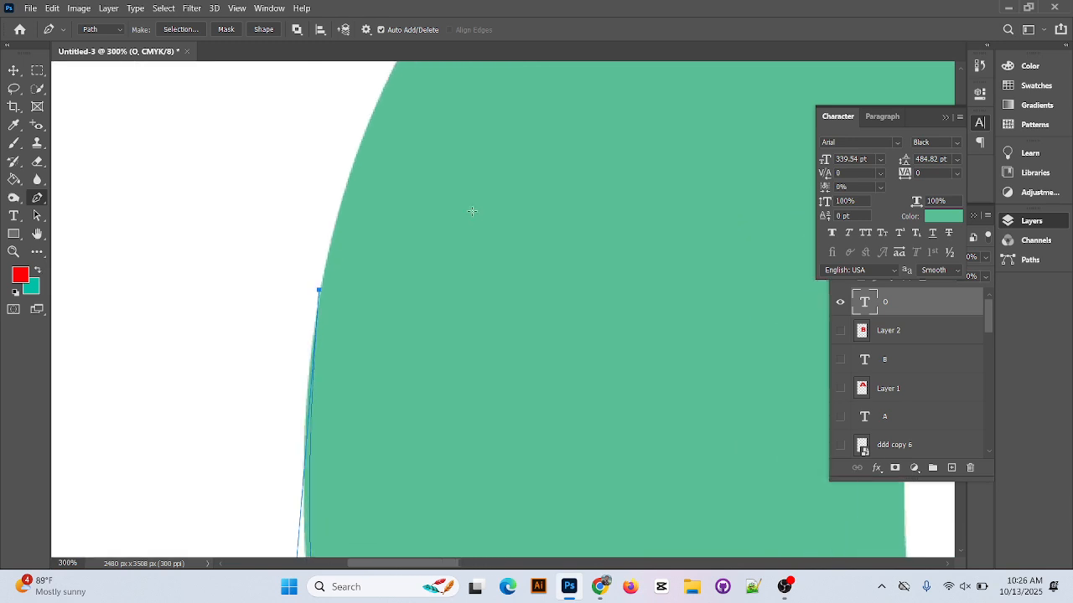
pyautogui.scroll(4, 472, 212)
pyautogui.hotkey('ctrl', '+')
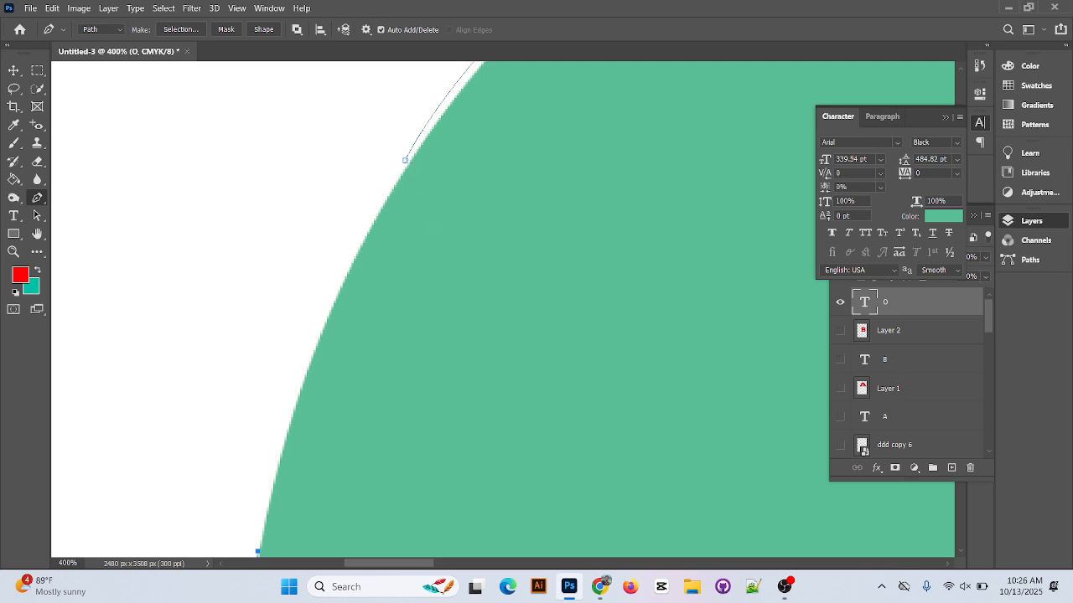
pyautogui.click(405, 160)
pyautogui.moveTo(401, 171); pyautogui.dragTo(432, 156)
pyautogui.scroll(-2, 432, 156)
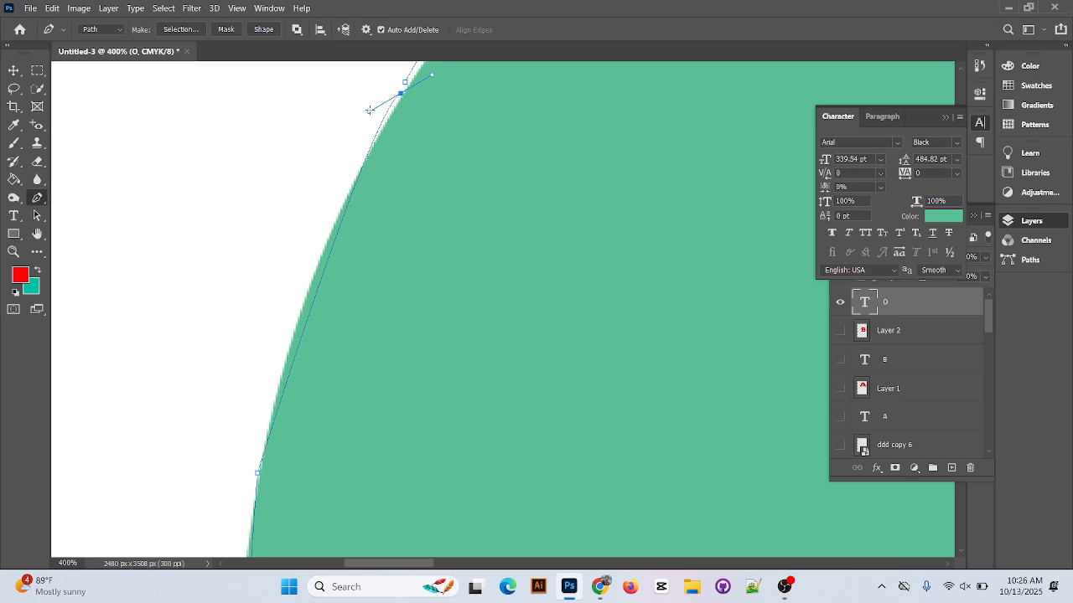
pyautogui.moveTo(370, 110); pyautogui.dragTo(336, 154)
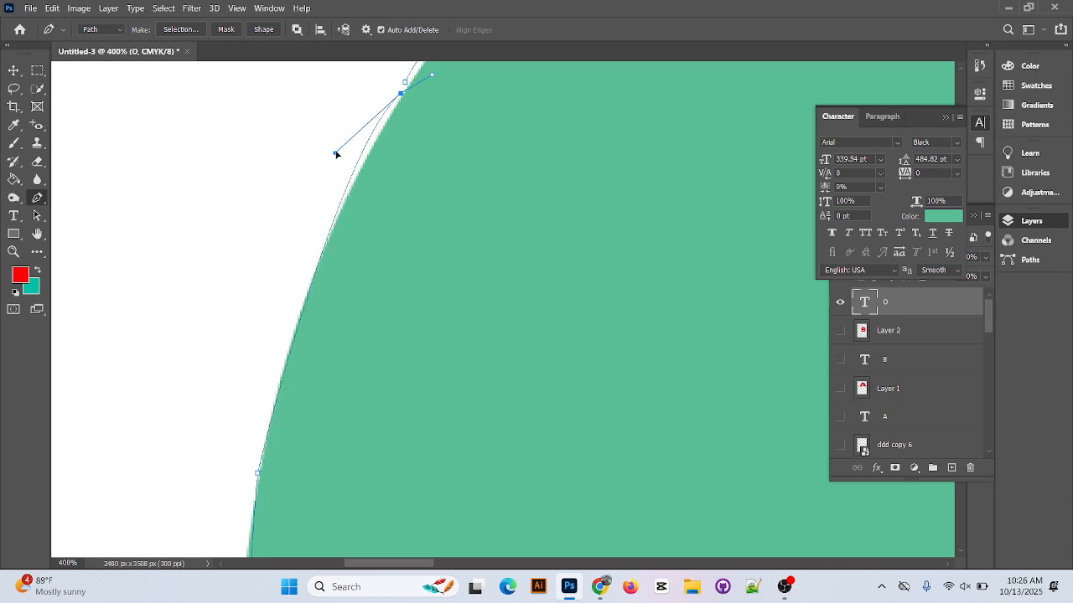
pyautogui.click(400, 94)
pyautogui.keyDown('alt'); pyautogui.click(400, 93); pyautogui.keyUp('alt')
# Start a second path on the inner hole's upper-left edge and add a fitted anchor just left of its top, removing the outgoing handle
pyautogui.hotkey('ctrl', '-')
pyautogui.hotkey('ctrl', '-')
pyautogui.hotkey('ctrl', '-')
pyautogui.hotkey('ctrl', '-')
pyautogui.hotkey('ctrl', '-')
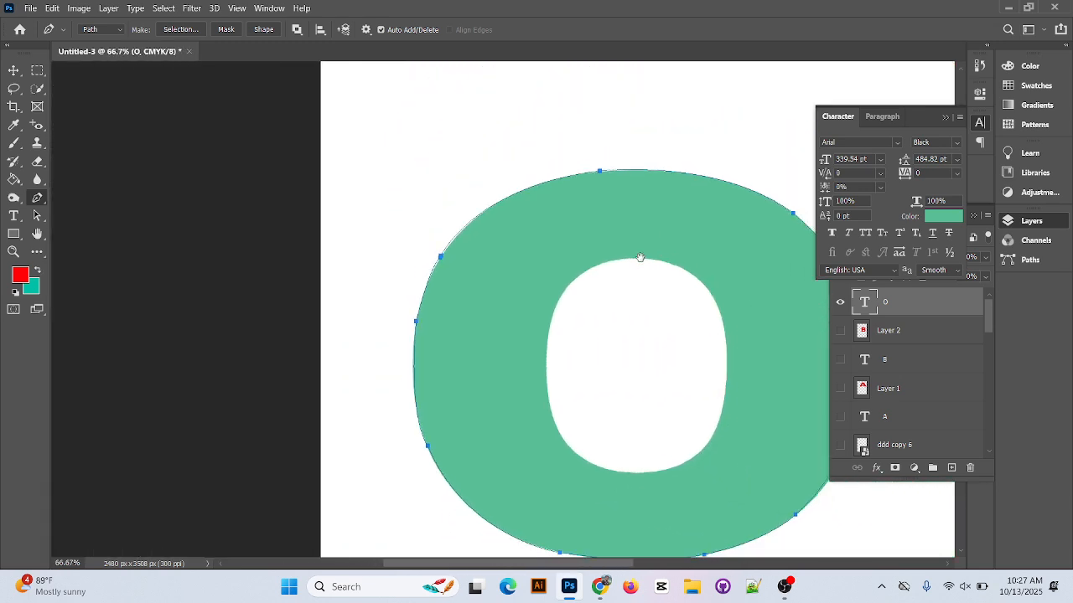
pyautogui.moveTo(641, 258); pyautogui.dragTo(586, 244)
pyautogui.hotkey('ctrl', '+')
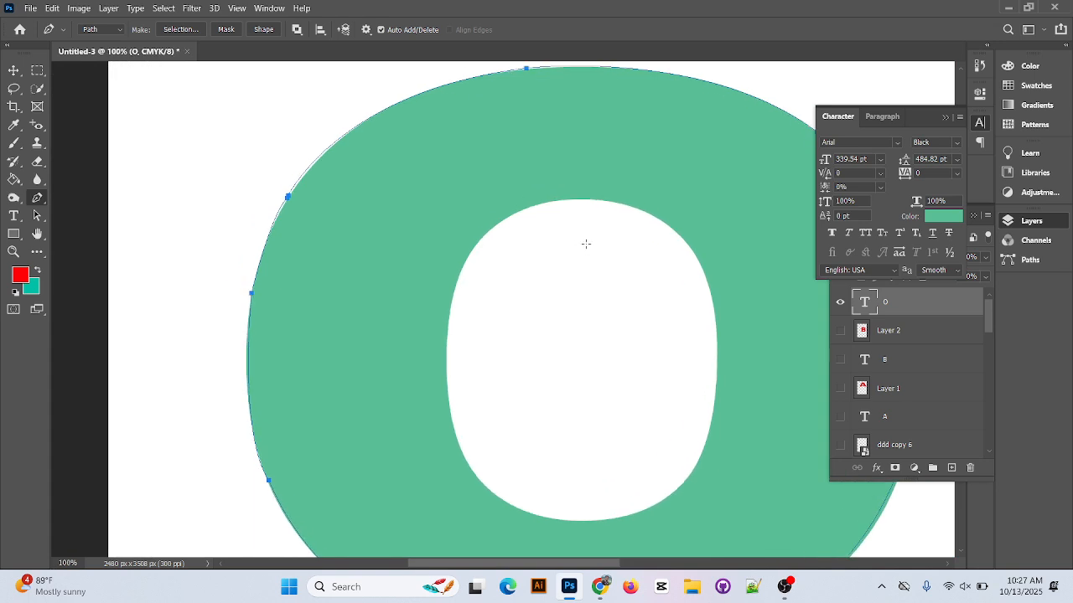
pyautogui.click(452, 294)
pyautogui.moveTo(528, 206); pyautogui.dragTo(587, 178)
pyautogui.moveTo(470, 230); pyautogui.dragTo(460, 236)
pyautogui.keyDown('alt'); pyautogui.click(528, 204); pyautogui.keyUp('alt')
# Continue the inner path with fitted anchors on the hole's upper-right curve and right edge, removing the outgoing handle of each
pyautogui.moveTo(663, 220); pyautogui.dragTo(675, 231)
pyautogui.moveTo(643, 204); pyautogui.dragTo(601, 183)
pyautogui.click(664, 221)
pyautogui.scroll(-3, 692, 309)
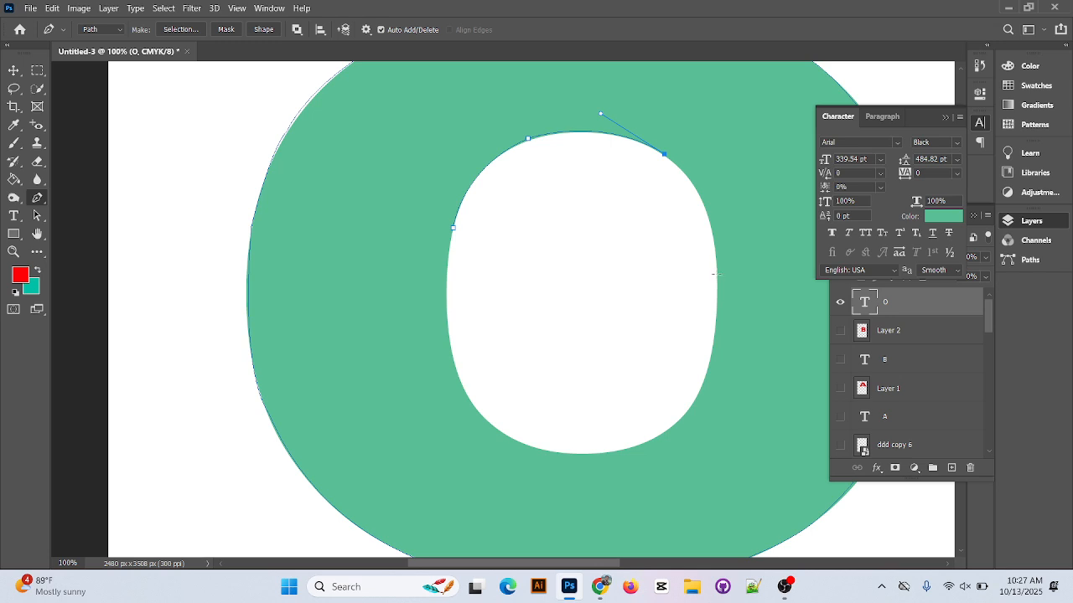
pyautogui.moveTo(714, 273); pyautogui.dragTo(718, 190)
pyautogui.scroll(-3, 716, 190)
pyautogui.keyDown('alt'); pyautogui.click(715, 196); pyautogui.keyUp('alt')
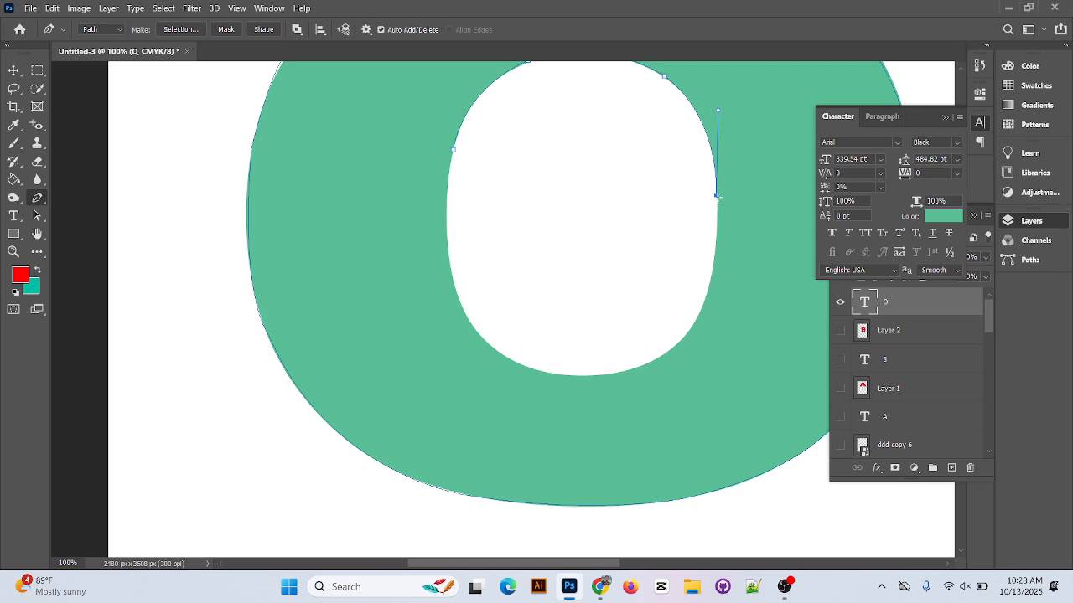
# Trace the hole's lower-right curve, bottom edge and lower-left curve with three fitted anchors, removing each outgoing handle
pyautogui.moveTo(685, 334); pyautogui.dragTo(668, 353)
pyautogui.moveTo(703, 317); pyautogui.dragTo(726, 270)
pyautogui.click(685, 333)
pyautogui.moveTo(575, 374); pyautogui.dragTo(650, 382)
pyautogui.keyDown('alt'); pyautogui.click(575, 374); pyautogui.keyUp('alt')
pyautogui.moveTo(463, 312); pyautogui.dragTo(449, 288)
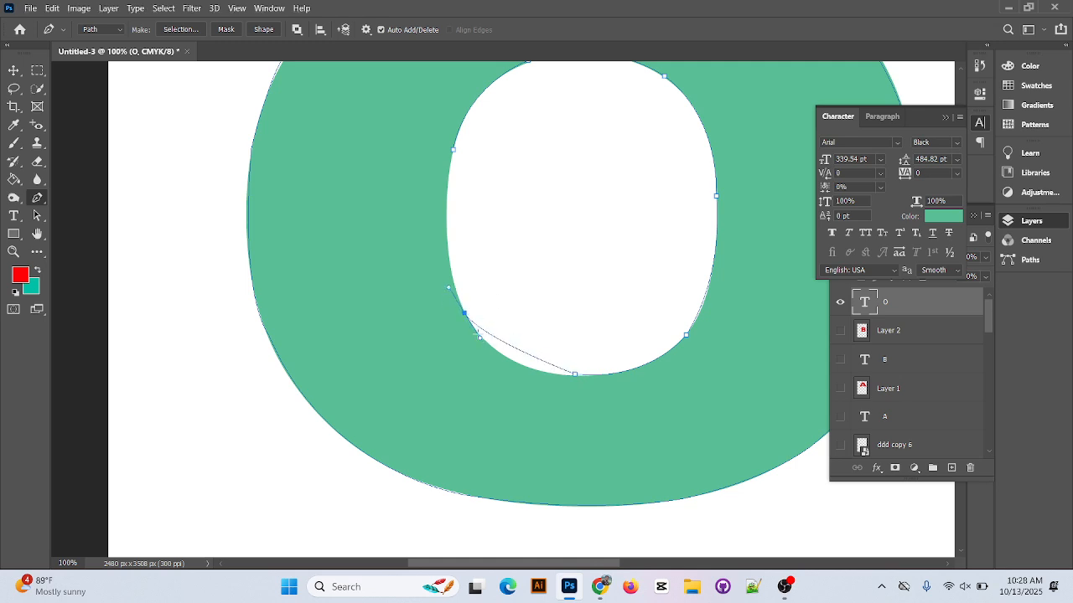
pyautogui.moveTo(479, 338); pyautogui.dragTo(510, 384)
pyautogui.keyDown('alt'); pyautogui.click(464, 312); pyautogui.keyUp('alt')
# Add a finely fitted anchor on the hole's left edge, remove its outgoing handle and close the inner path at its starting anchor
pyautogui.moveTo(448, 178); pyautogui.dragTo(450, 127)
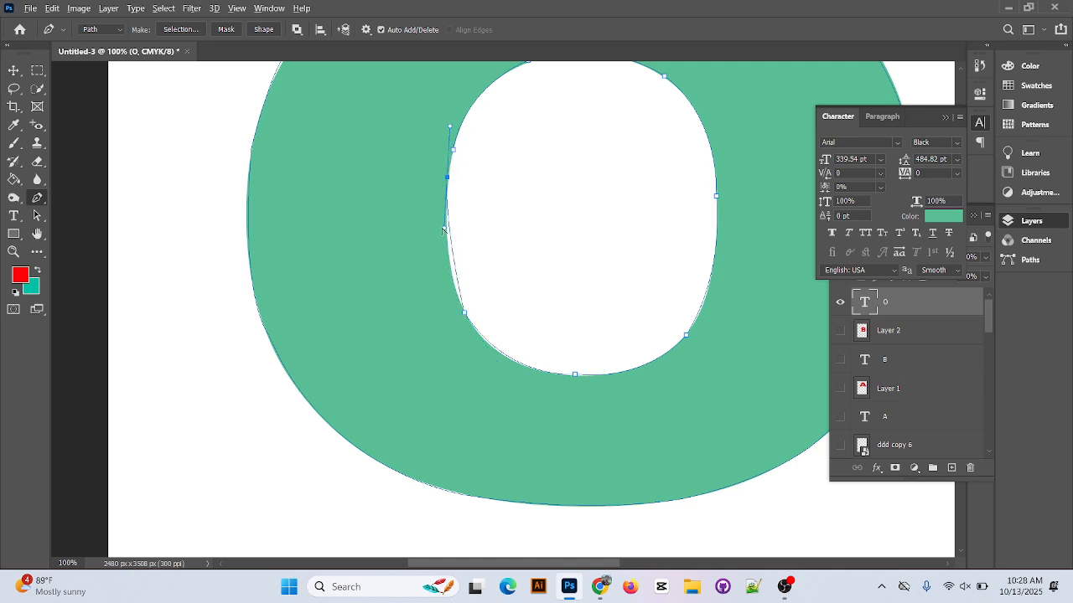
pyautogui.moveTo(442, 230); pyautogui.dragTo(441, 252)
pyautogui.scroll(4, 453, 198)
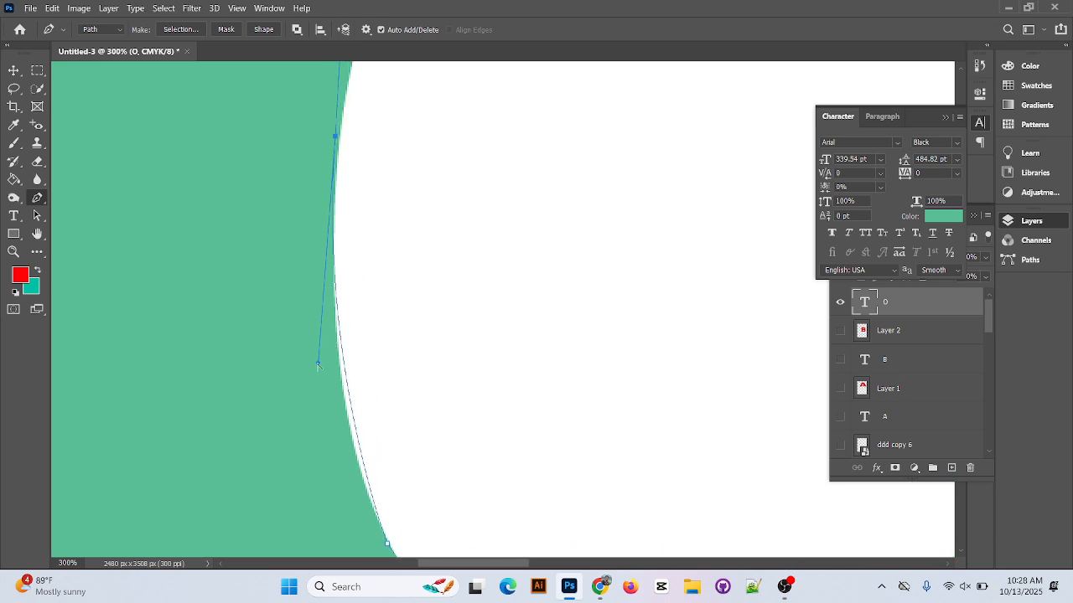
pyautogui.moveTo(318, 365); pyautogui.dragTo(313, 395)
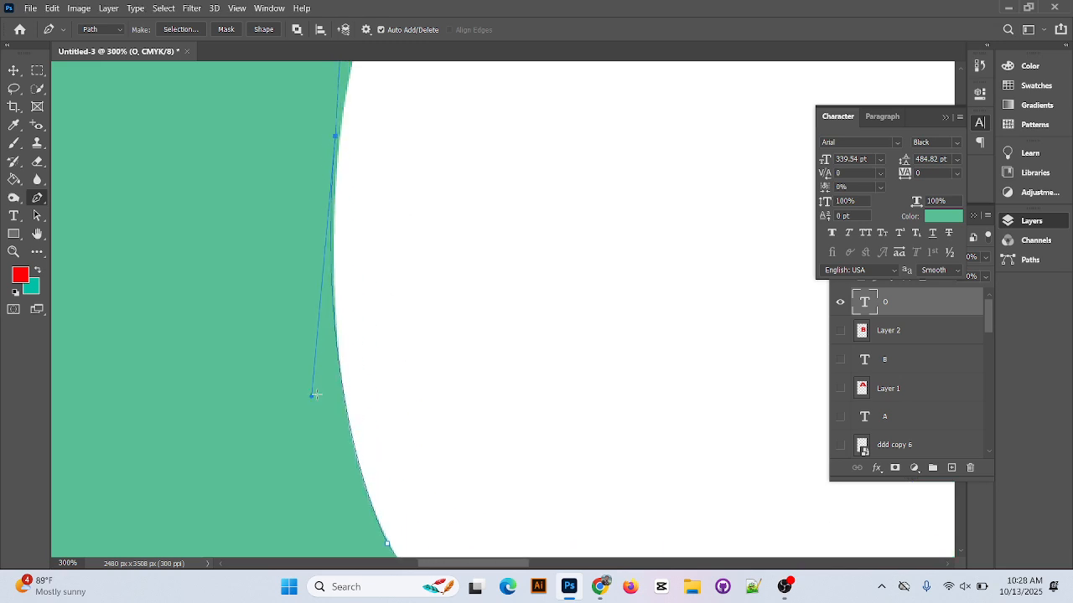
pyautogui.scroll(3, 402, 358)
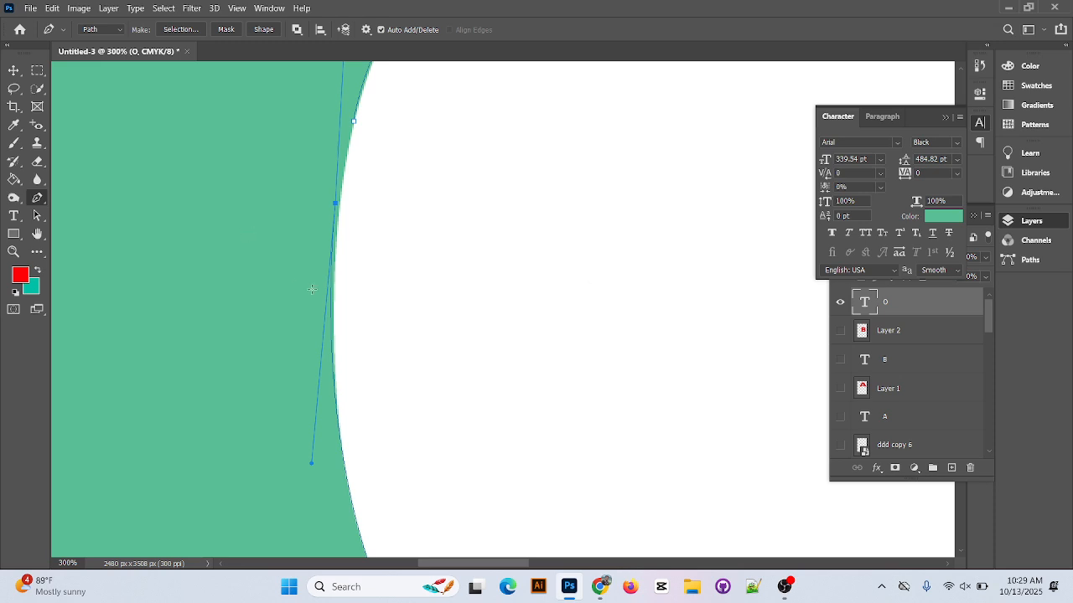
pyautogui.scroll(2, 365, 220)
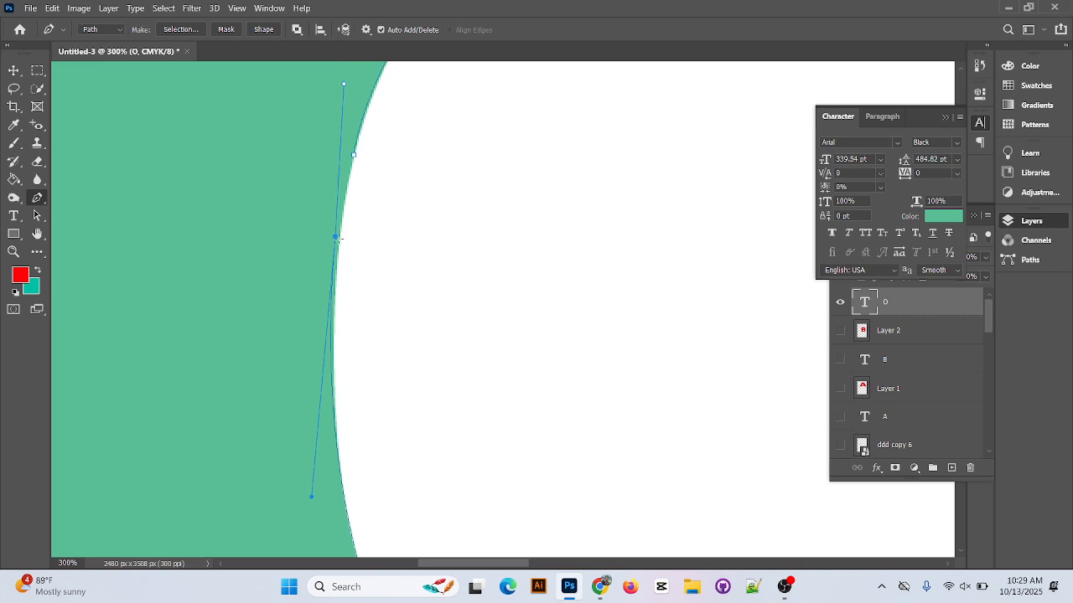
pyautogui.click(336, 237)
pyautogui.click(353, 155)
# On a new layer, convert the traced O path to a selection, fill it with the red foreground color and deselect
pyautogui.hotkey('ctrl', '-')
pyautogui.hotkey('ctrl', '-')
pyautogui.hotkey('ctrl', '-')
pyautogui.hotkey('ctrl', '-')
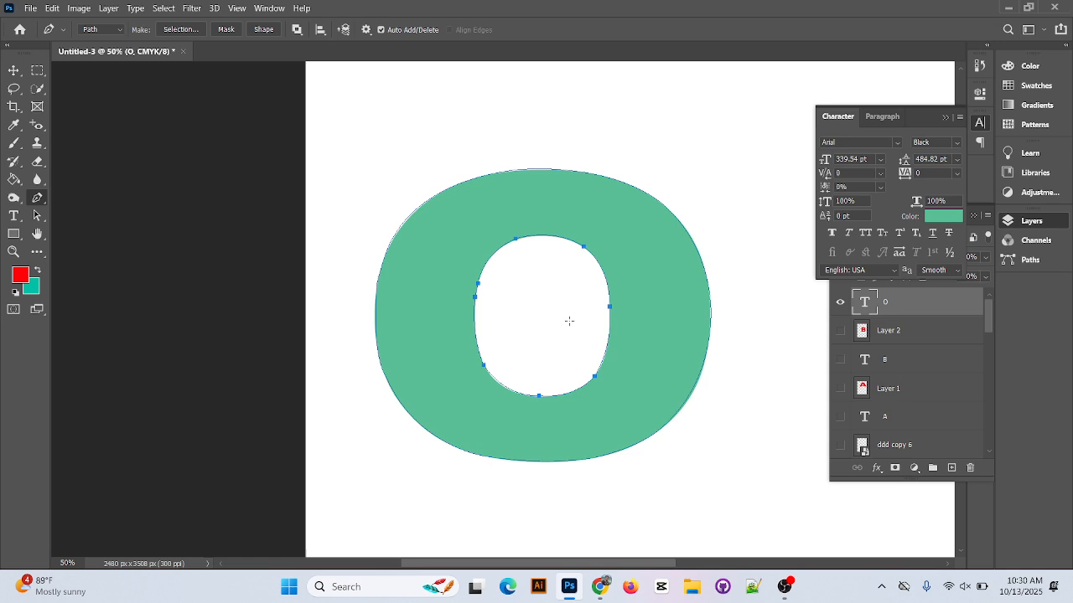
pyautogui.click(952, 467)
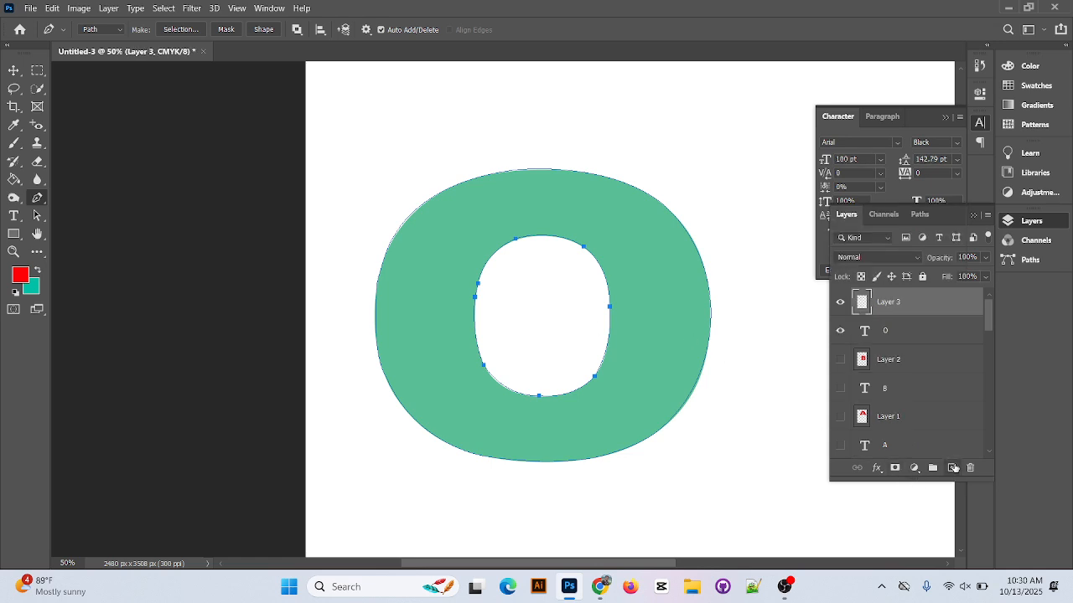
pyautogui.hotkey('ctrl', 'Return')
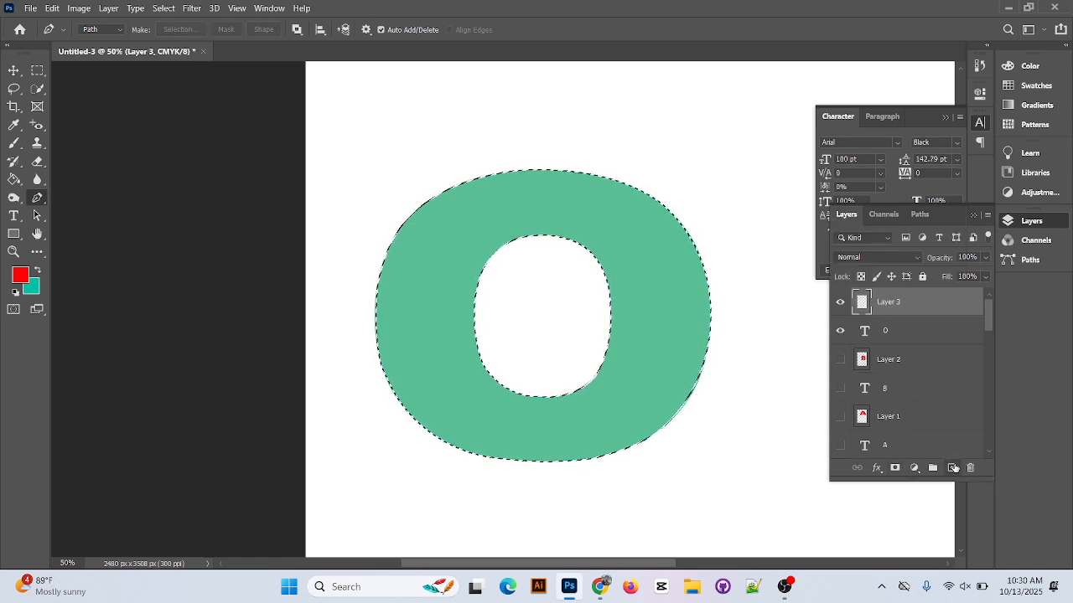
pyautogui.hotkey('alt', 'BackSpace')
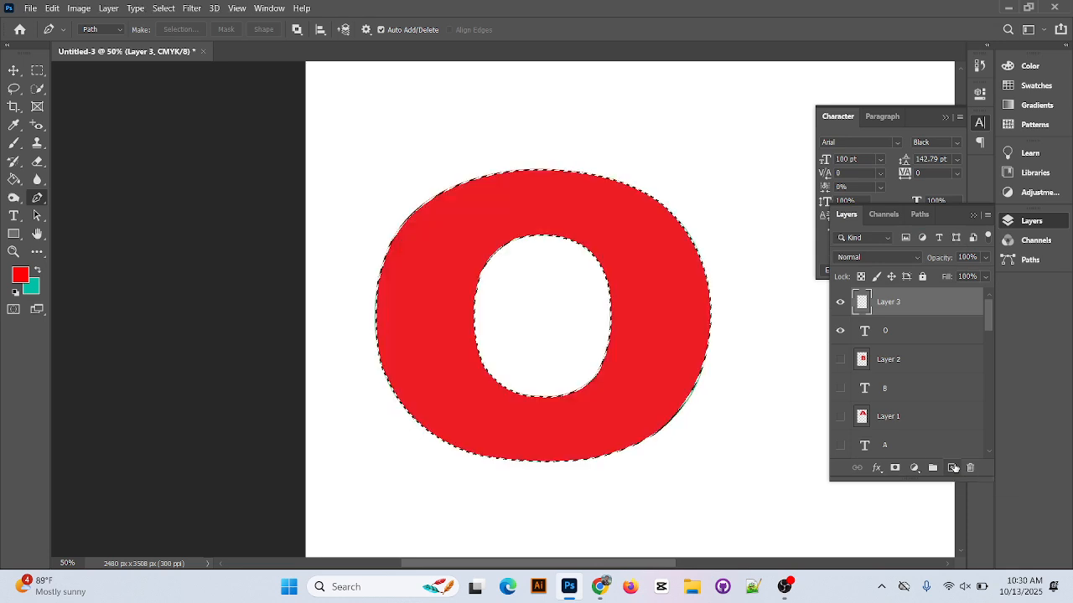
pyautogui.hotkey('ctrl', 'd')
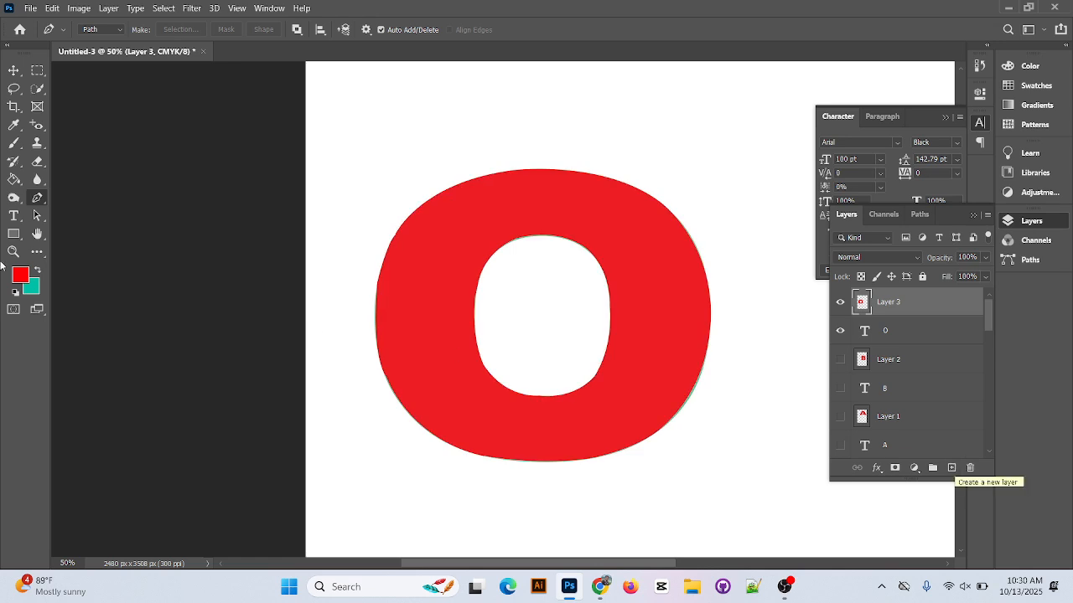
# Move the red O up from the green O and try scaling it down with Free Transform, undoing the scaling
pyautogui.click(13, 71)
pyautogui.moveTo(626, 235); pyautogui.dragTo(626, 176)
pyautogui.hotkey('ctrl', 't')
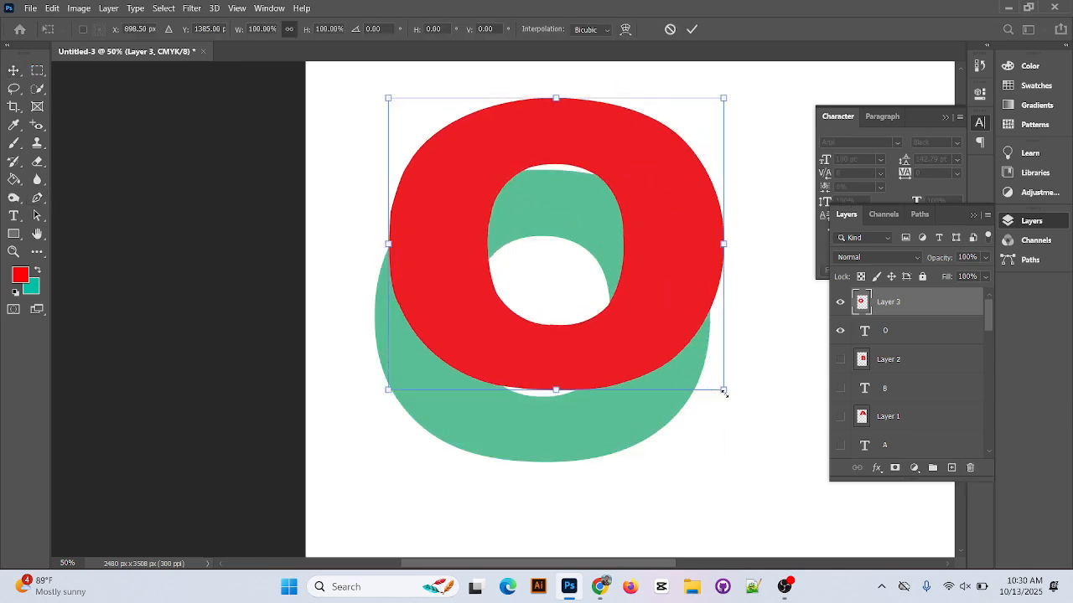
pyautogui.moveTo(723, 391); pyautogui.dragTo(675, 358)
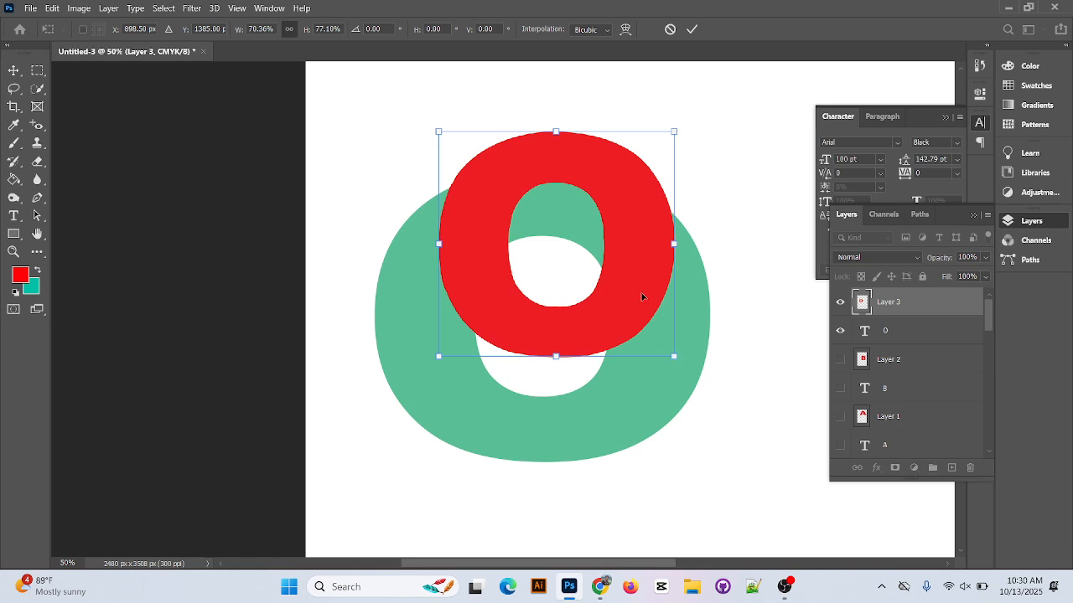
pyautogui.hotkey('ctrl', 'z')
# Move the red O below the green O and collapse the floating Character and Layers panels to clear the canvas
pyautogui.moveTo(642, 297); pyautogui.dragTo(639, 421)
pyautogui.scroll(-2, 630, 363)
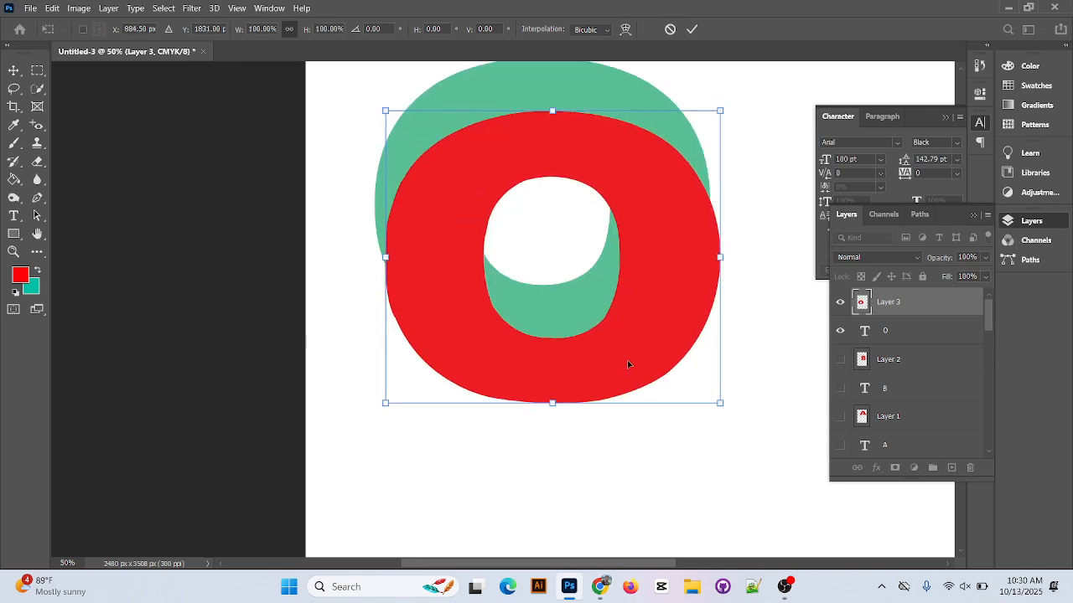
pyautogui.moveTo(628, 364); pyautogui.dragTo(696, 440)
pyautogui.click(945, 116)
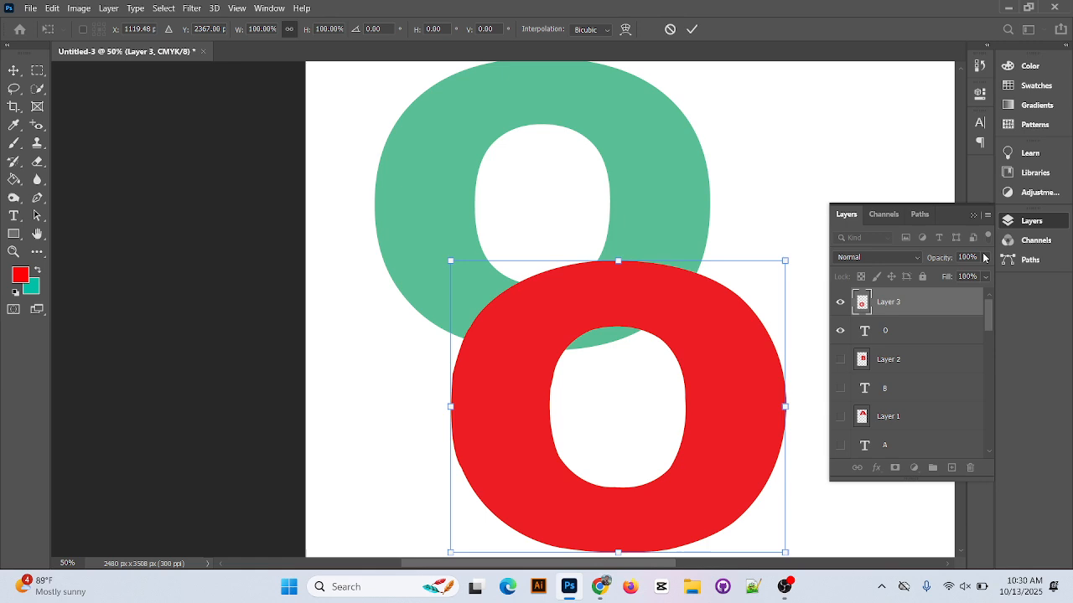
pyautogui.click(973, 215)
pyautogui.hotkey('ctrl', '-')
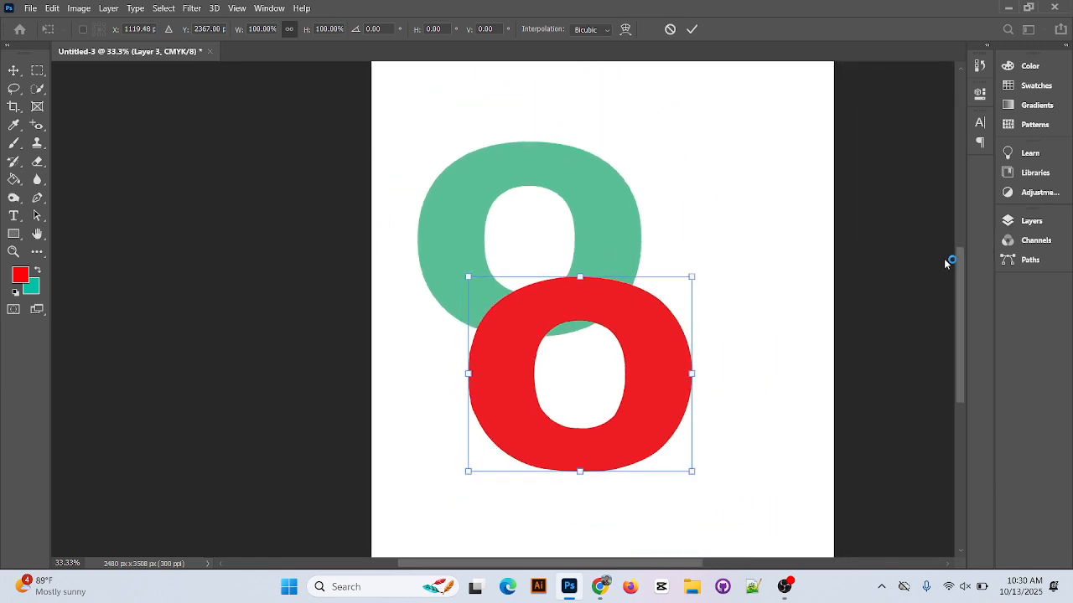
# Commit the transform and arrange the letters side by side, green O near the page's left edge and red O near its right edge
pyautogui.scroll(1, 383, 453)
pyautogui.moveTo(629, 372); pyautogui.dragTo(729, 316)
pyautogui.moveTo(501, 341); pyautogui.dragTo(565, 369)
pyautogui.click(692, 29)
pyautogui.click(716, 404)
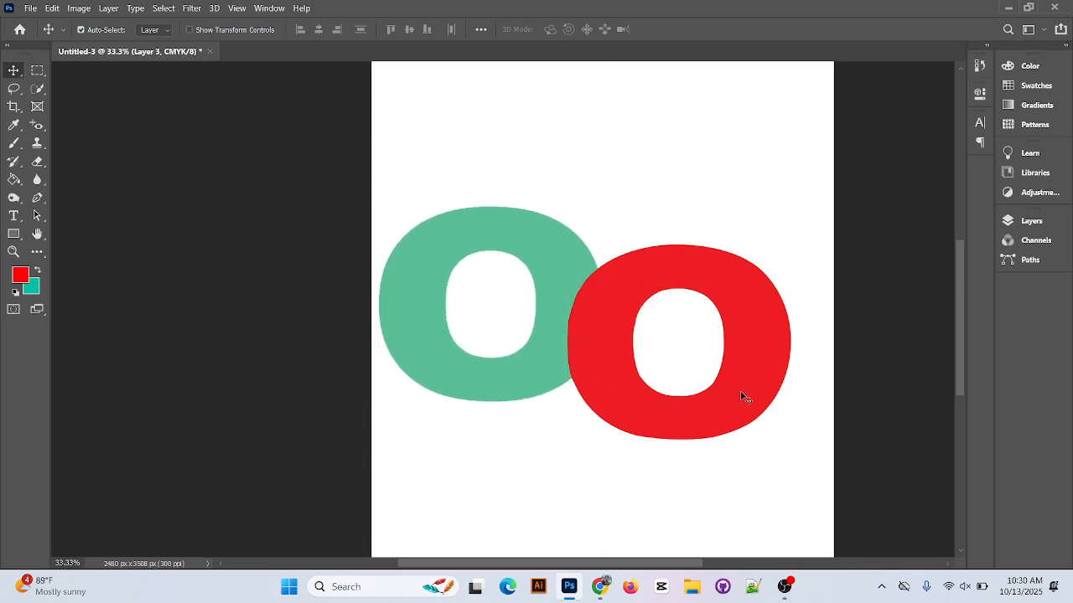
pyautogui.moveTo(747, 378); pyautogui.dragTo(791, 360)
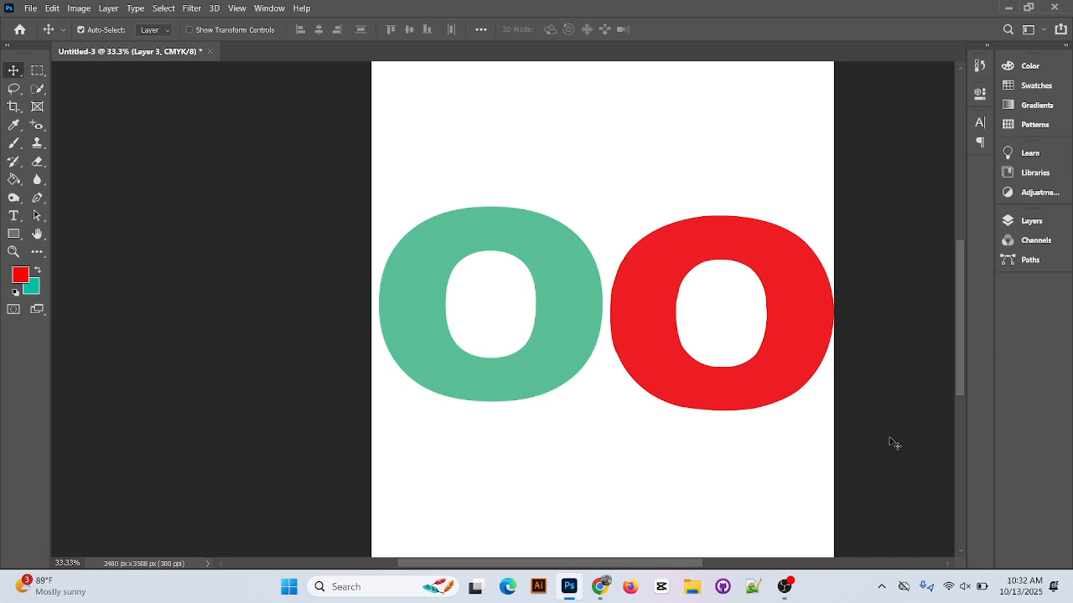
pyautogui.click(1008, 6)
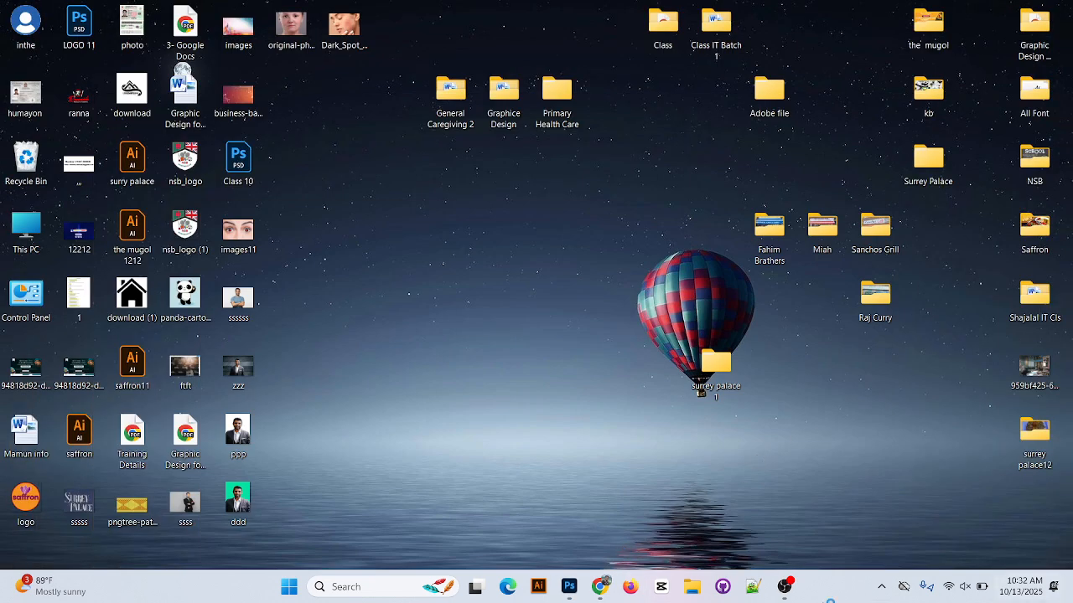
pyautogui.click(788, 588)
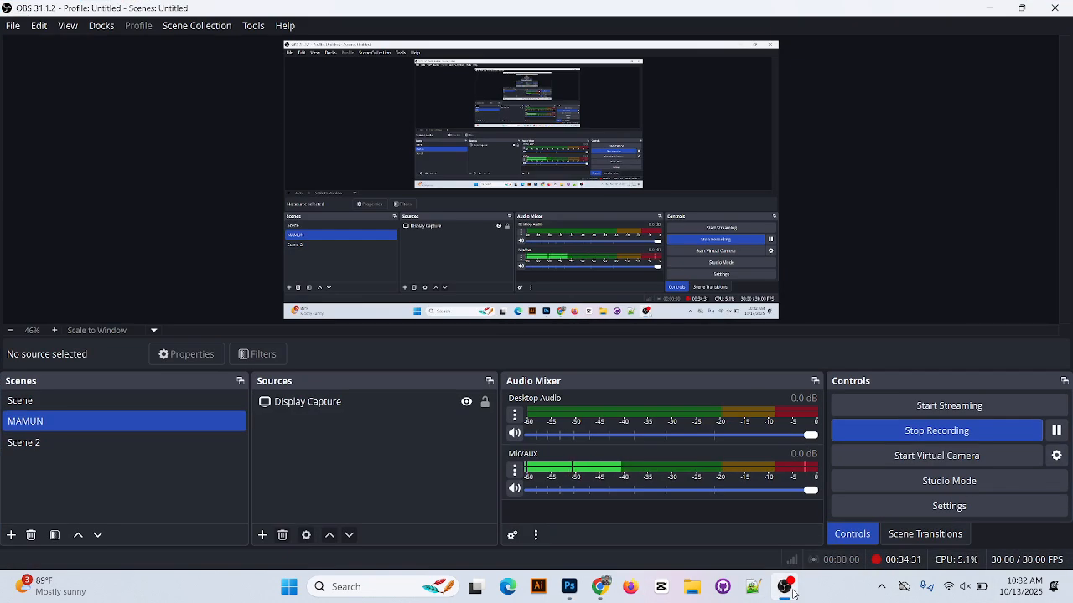
pyautogui.click(788, 589)
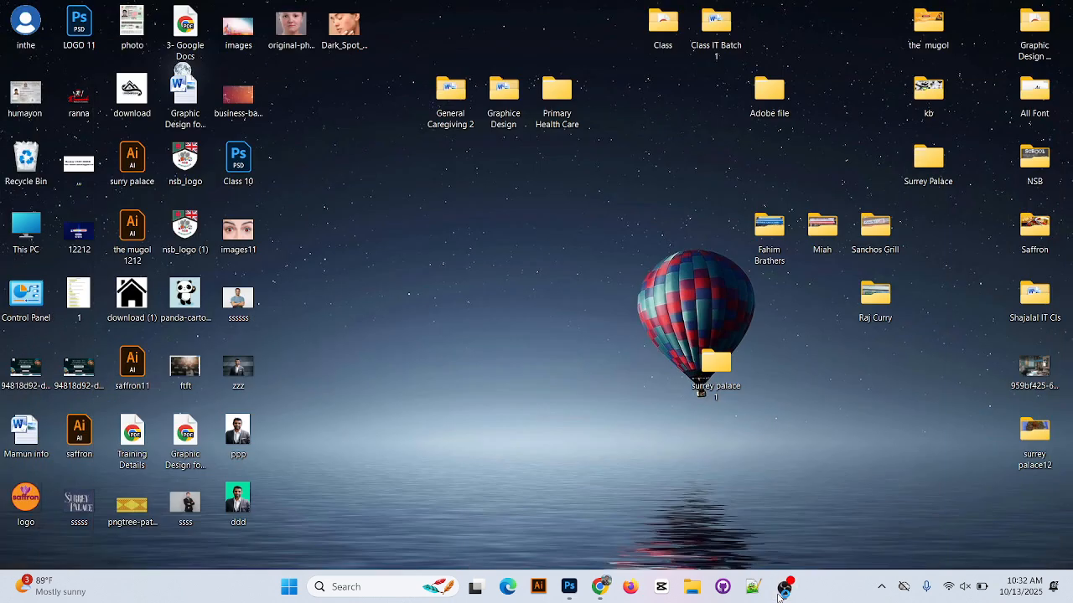
pyautogui.moveTo(575, 595)
pyautogui.click(786, 589)
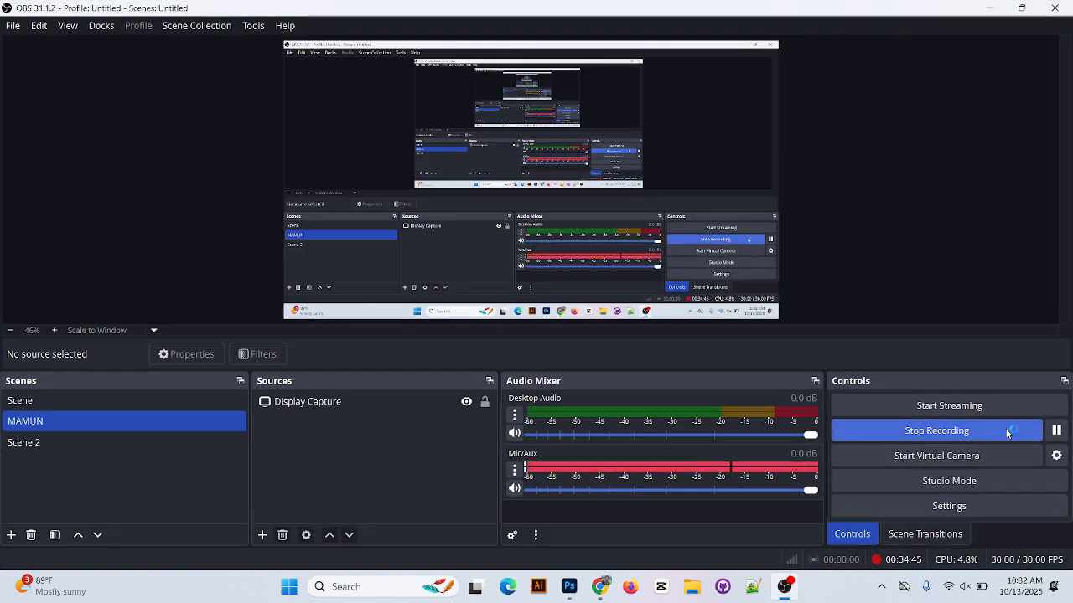